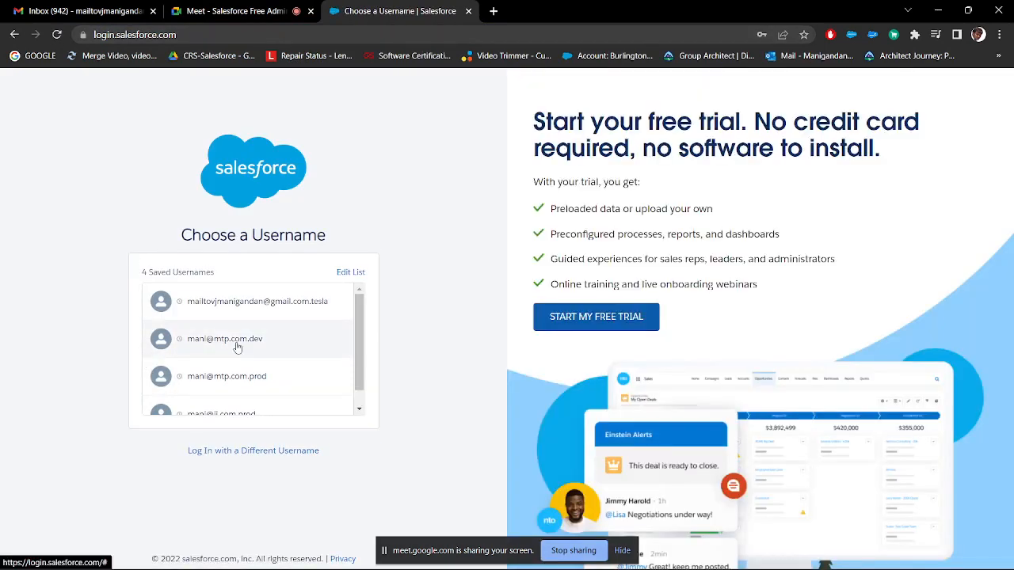
# - Log in to the Salesforce developer org with the saved username and password
pyautogui.click(238, 349)
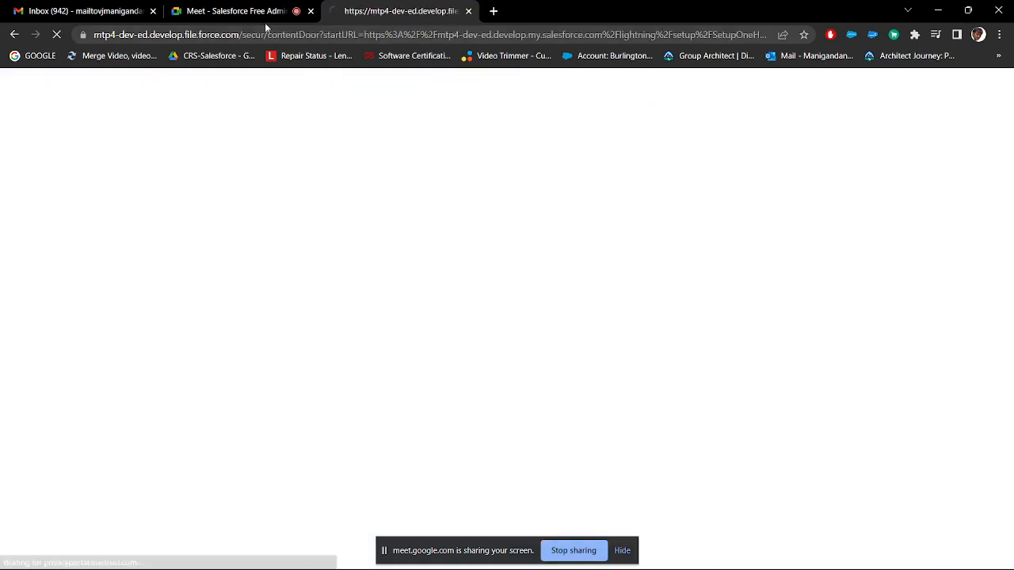
pyautogui.click(238, 11)
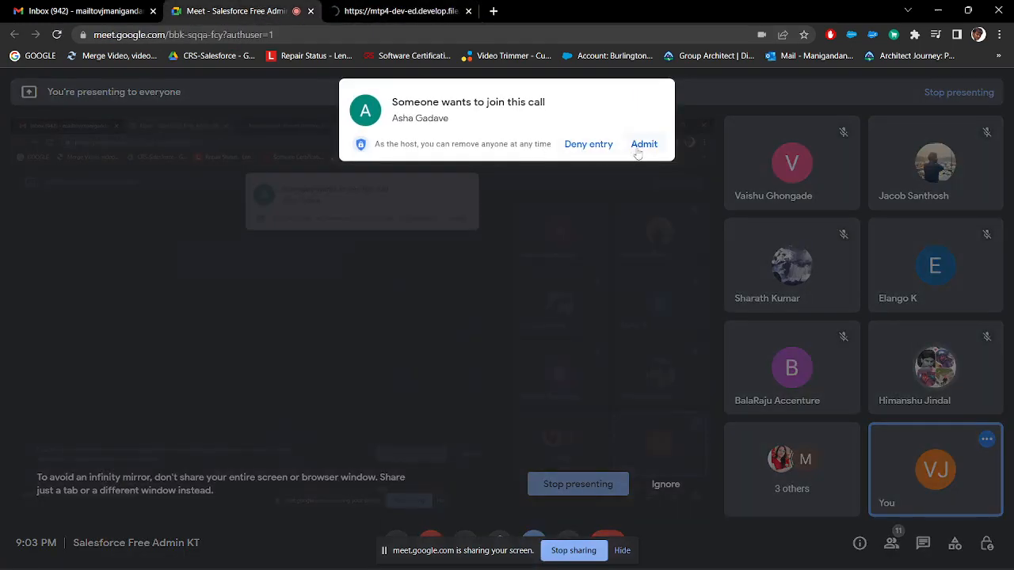
# - Admit the waiting participant into the Meet call, then bring the blank Paint canvas forward
pyautogui.click(640, 148)
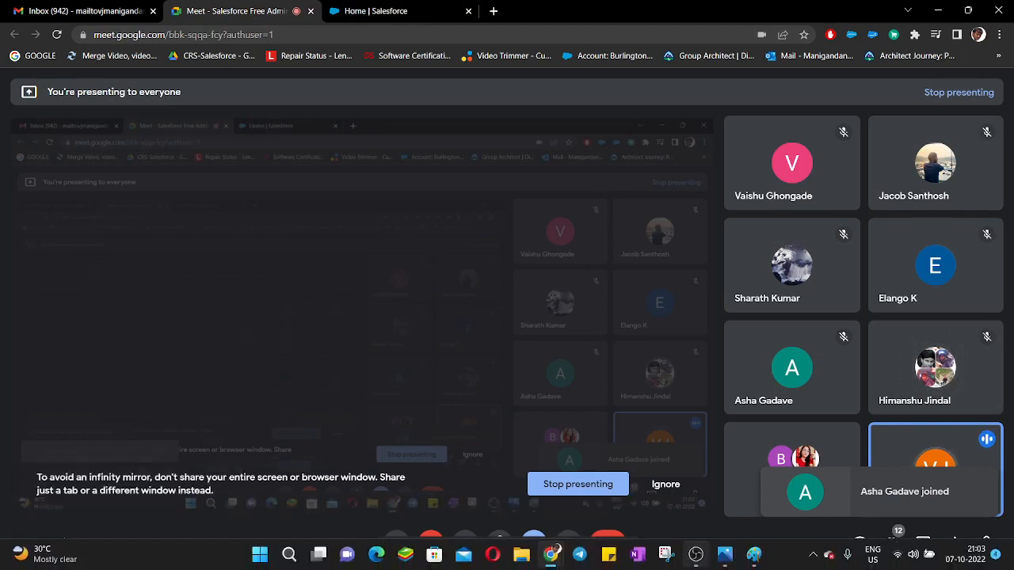
pyautogui.click(752, 559)
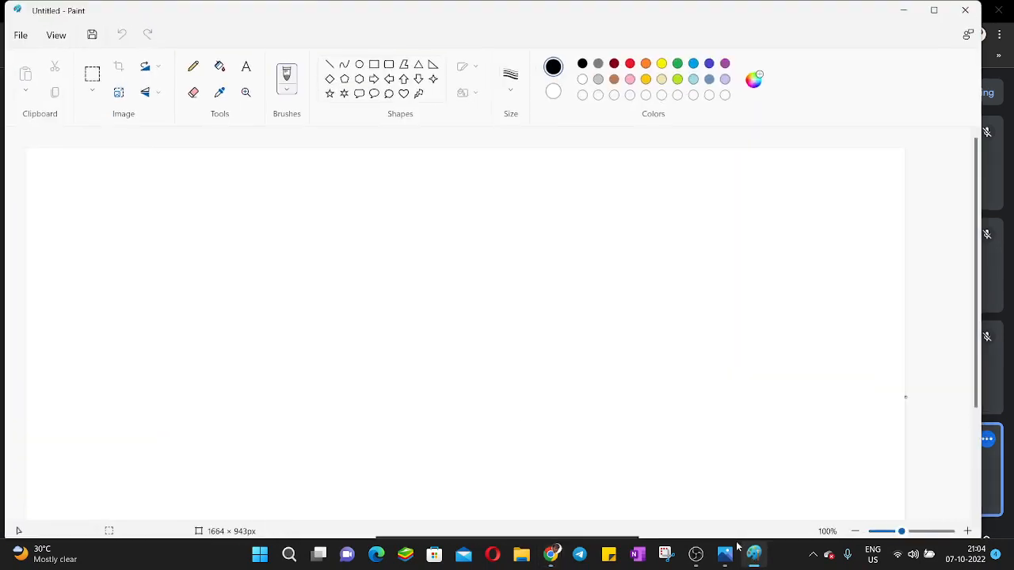
# - Place an empty Verdana 12-point text box of about 1097 × 239 px near the canvas top-left
pyautogui.click(246, 66)
pyautogui.click(49, 178)
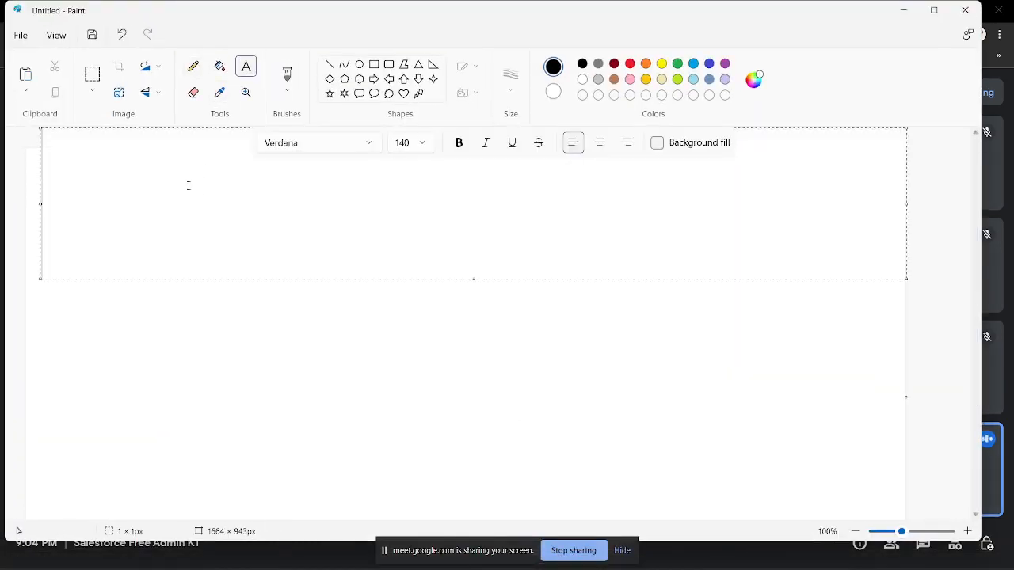
pyautogui.click(412, 153)
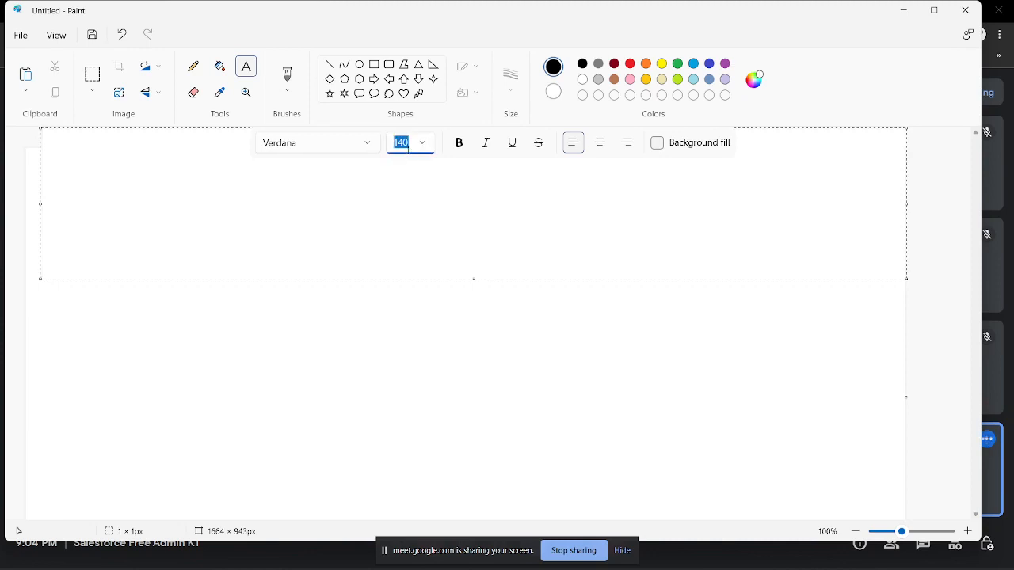
pyautogui.write('12')
pyautogui.click(262, 175)
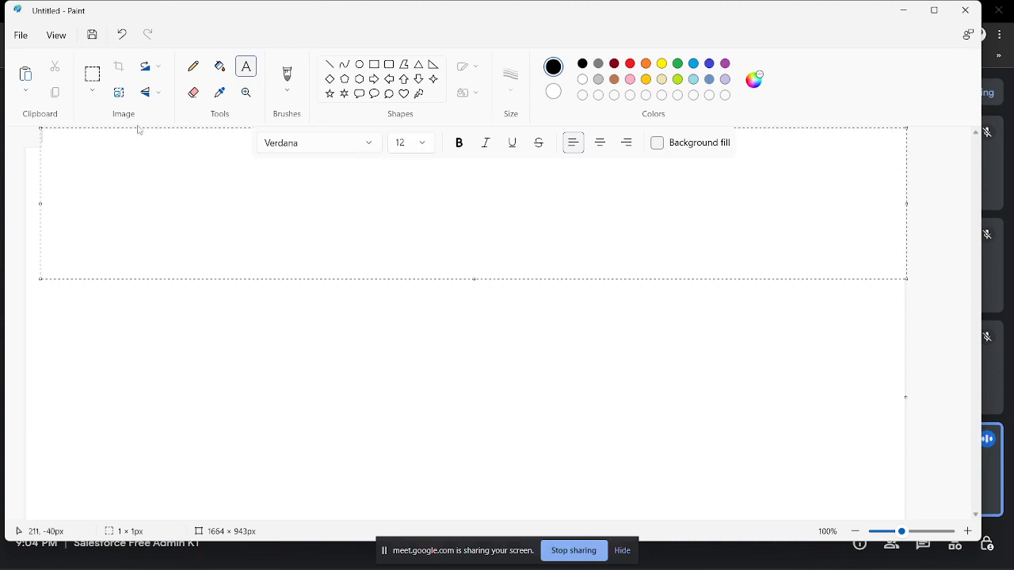
pyautogui.moveTo(136, 126); pyautogui.dragTo(136, 168)
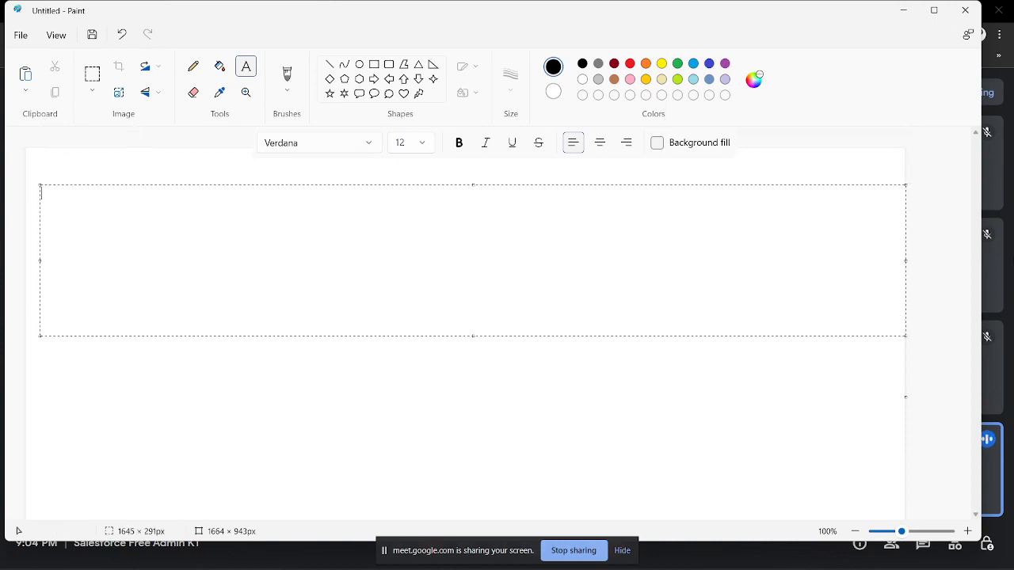
pyautogui.moveTo(905, 184); pyautogui.dragTo(616, 212)
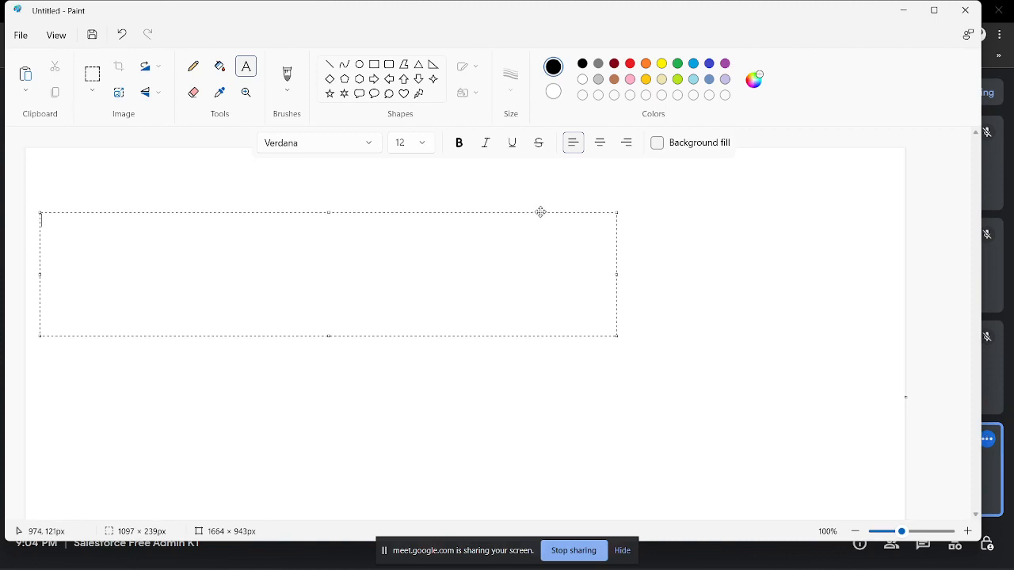
pyautogui.moveTo(540, 213); pyautogui.dragTo(551, 184)
# - Type the 'Validation Rules:' heading with an equals-sign underline beneath it
pyautogui.click(191, 172)
pyautogui.write('Validati')
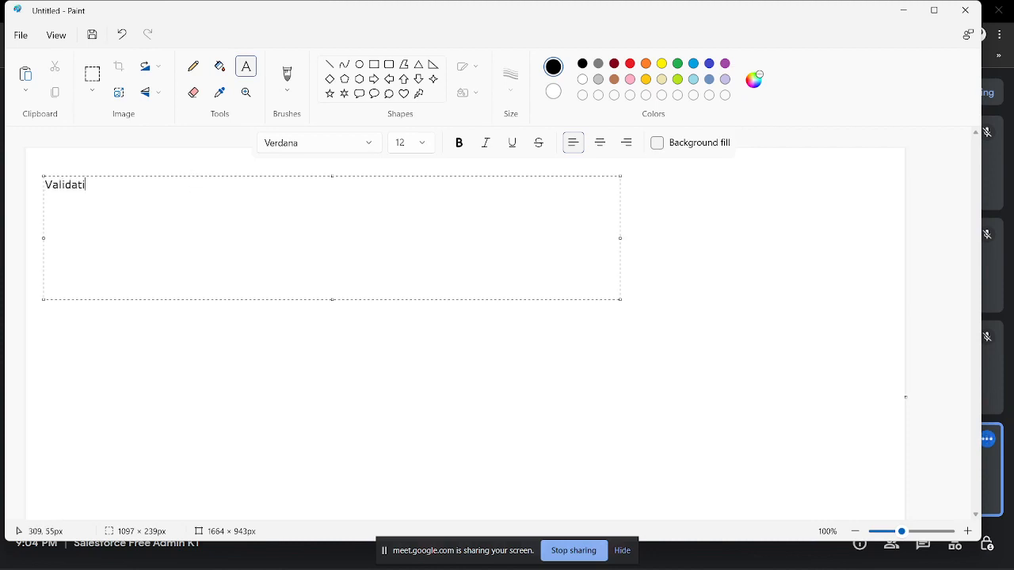
pyautogui.write('on Rules:')
pyautogui.press('Return')
pyautogui.write('=======')
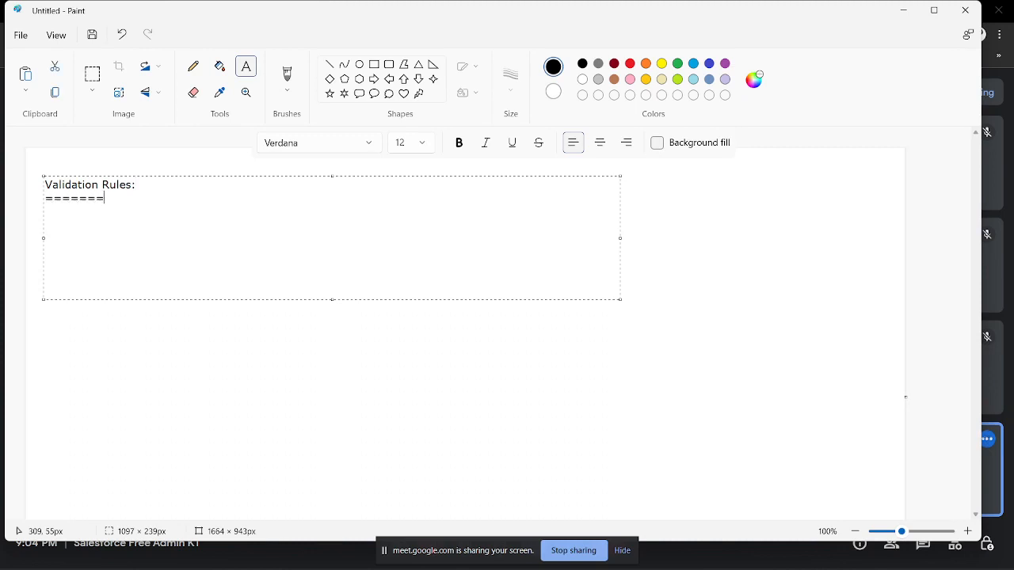
pyautogui.write('====')
pyautogui.press('Return')
pyautogui.press('Return')
# - Add the line 'To insert the correct values in the database', correcting the typos
pyautogui.write('to insert the ')
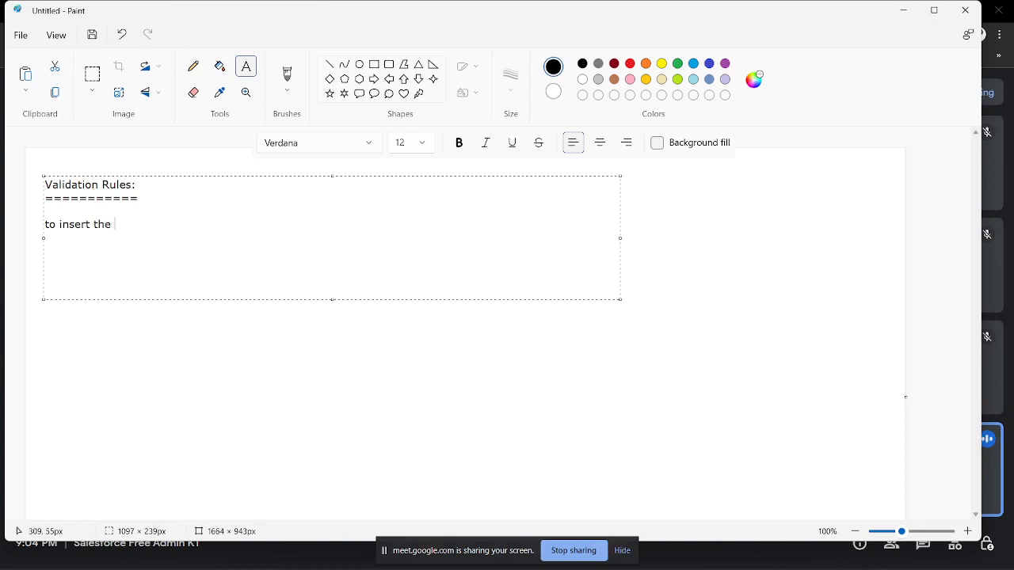
pyautogui.write('v')
pyautogui.press('BackSpace')
pyautogui.write('cr')
pyautogui.press('BackSpace')
pyautogui.press('BackSpace')
pyautogui.write('oor')
pyautogui.press('BackSpace')
pyautogui.write('rrect')
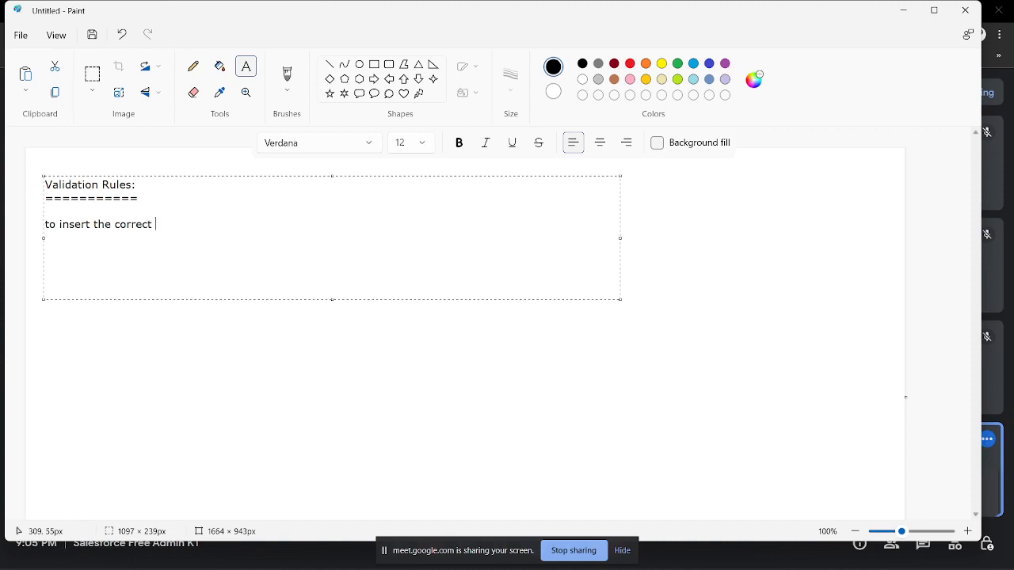
pyautogui.write(' values in the database')
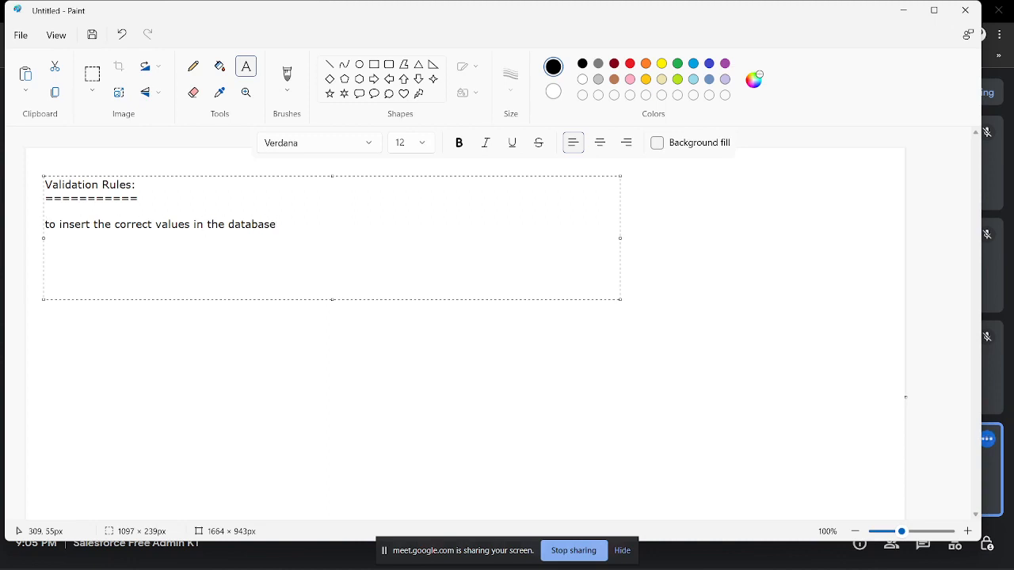
pyautogui.press('BackSpace')
pyautogui.write('T')
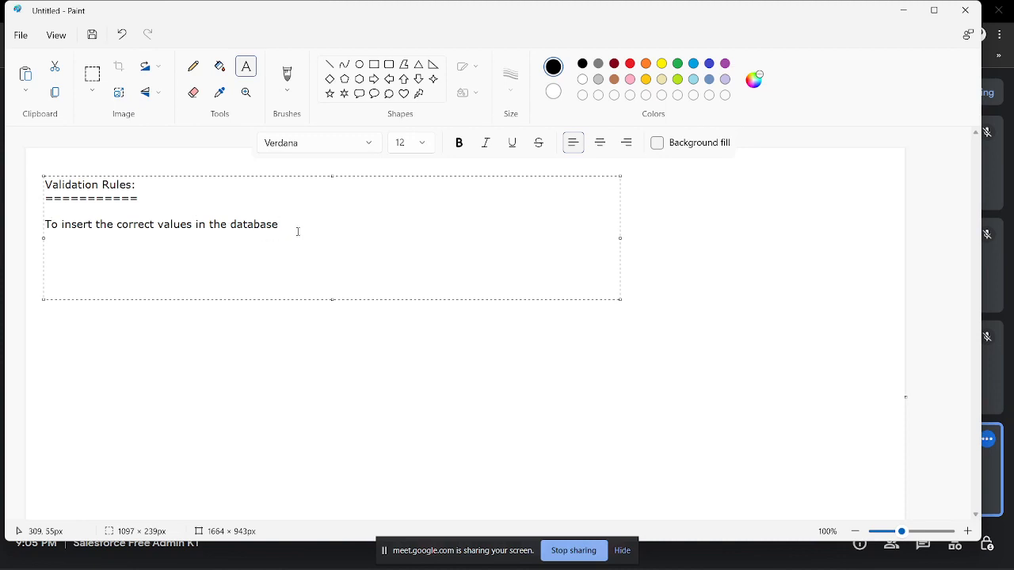
# - Add a 'Standard:' heading underlined with equals signs
pyautogui.write('Stat')
pyautogui.write('ndard')
pyautogui.press('BackSpace')
pyautogui.write('d:')
pyautogui.press('Return')
pyautogui.write('======')
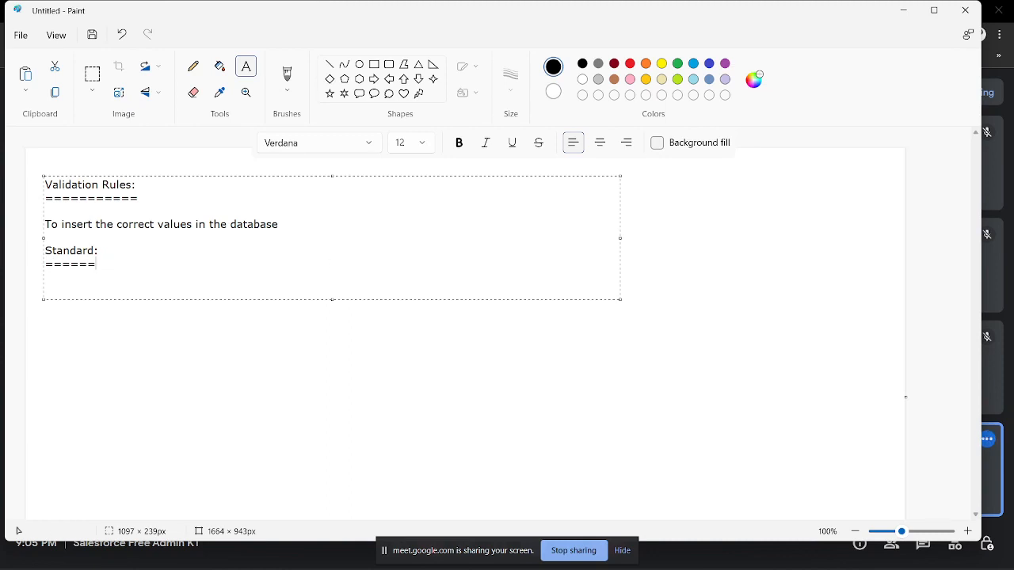
pyautogui.click(557, 557)
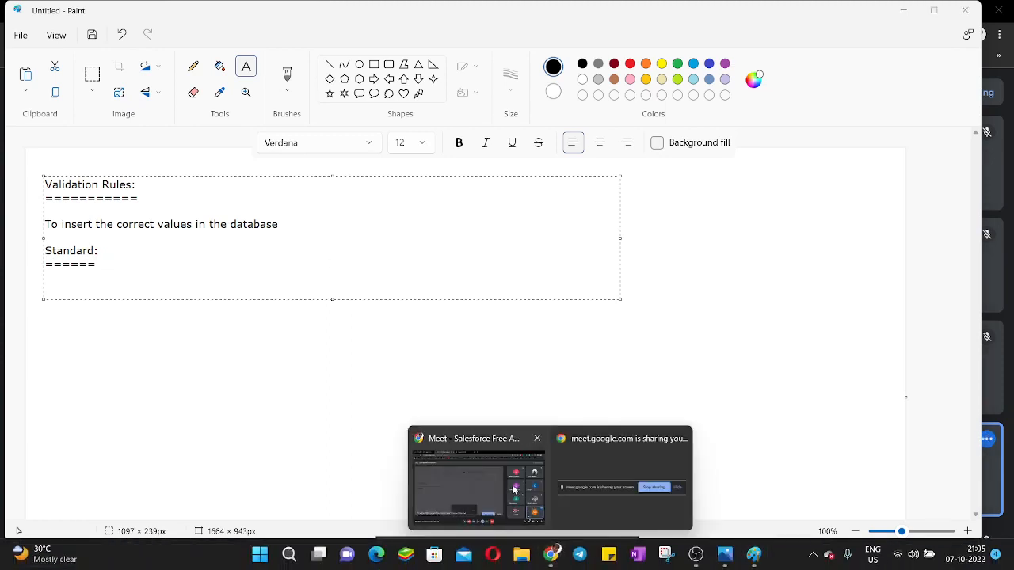
# - Go to the Accounts list in the Salesforce Sales app and start a new account
pyautogui.click(515, 489)
pyautogui.click(441, 8)
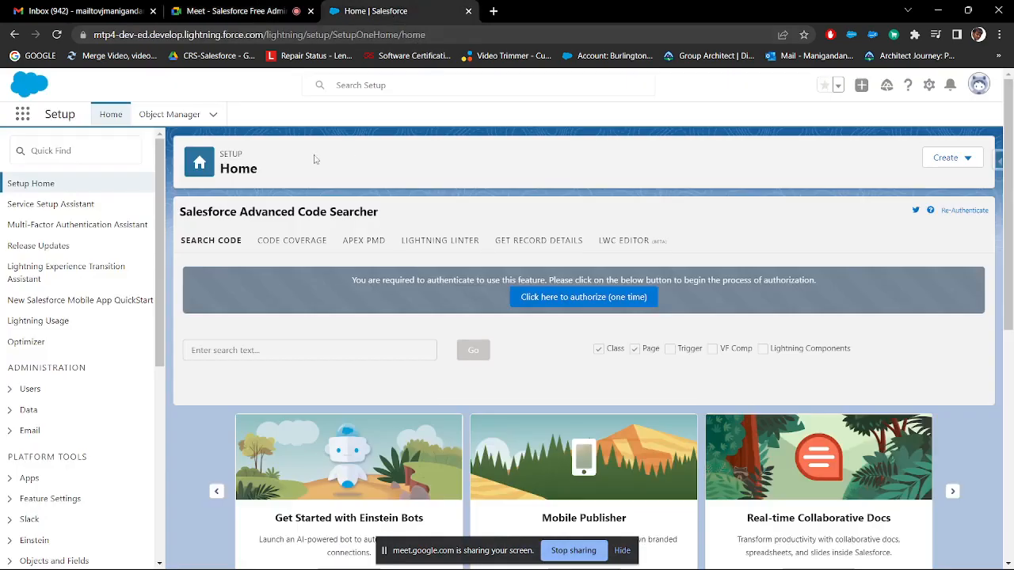
pyautogui.click(22, 115)
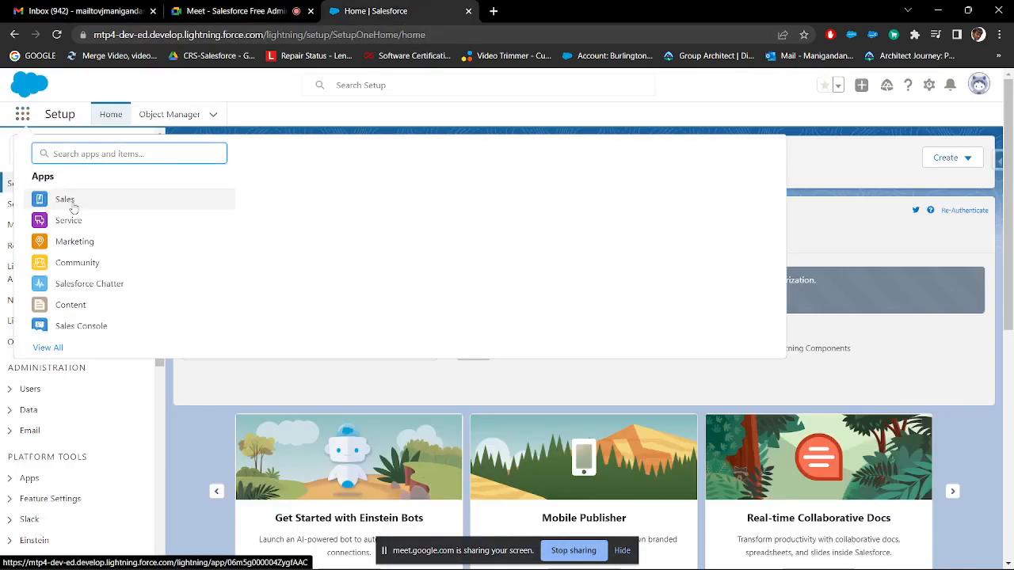
pyautogui.click(72, 207)
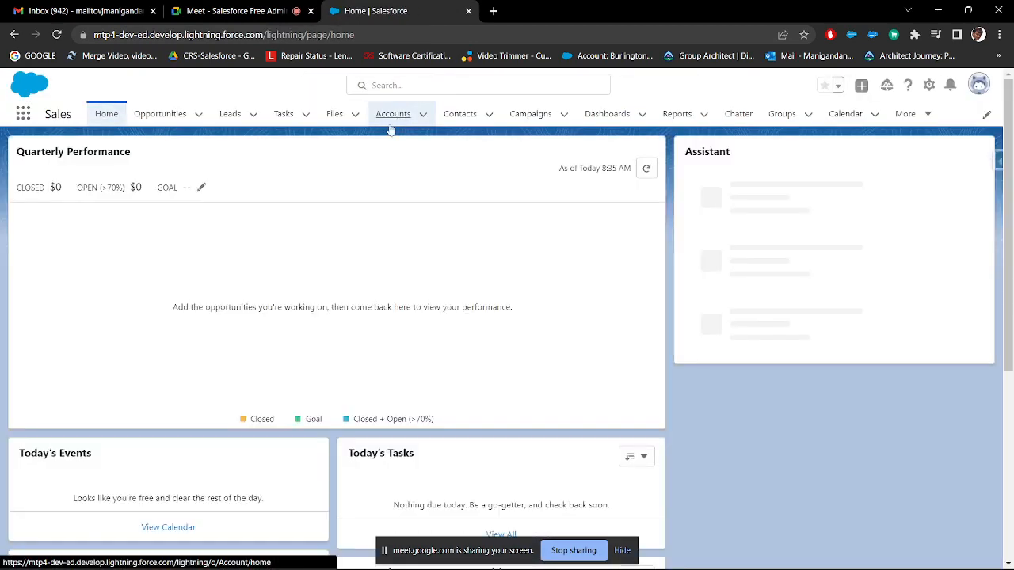
pyautogui.click(398, 120)
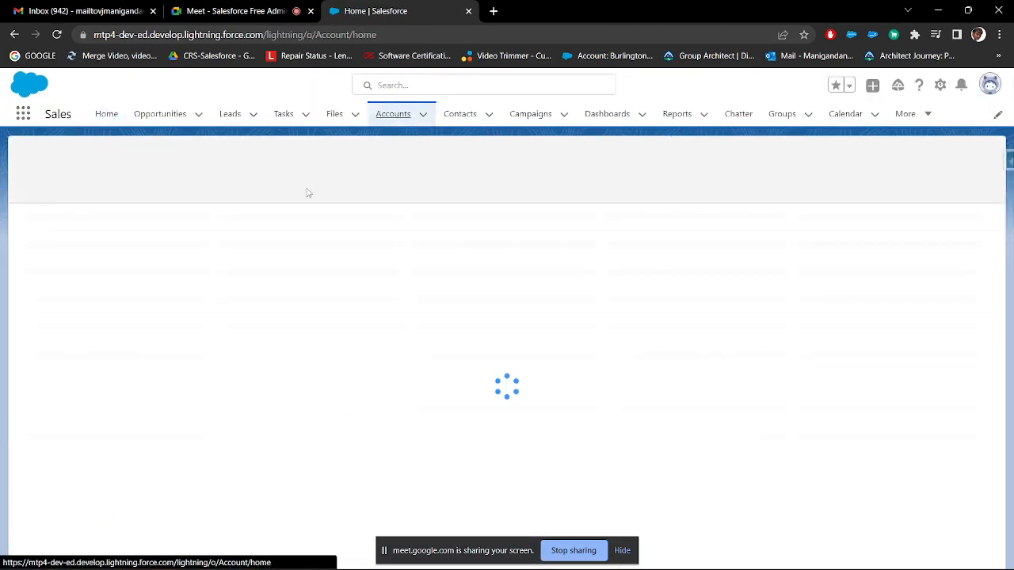
pyautogui.click(926, 160)
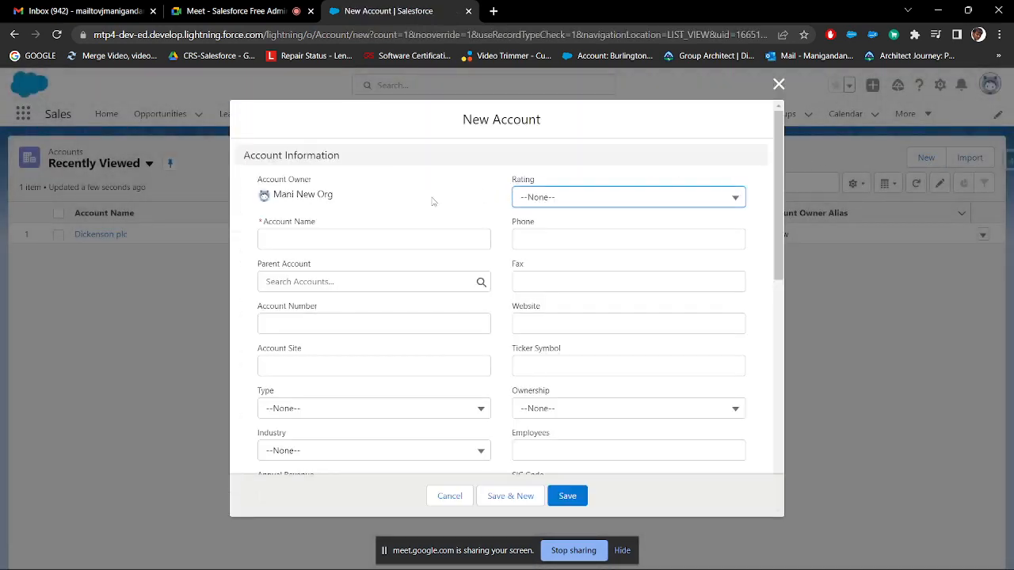
# - Try saving the account with a blank Account Name to show the required-field error
pyautogui.click(308, 231)
pyautogui.click(370, 209)
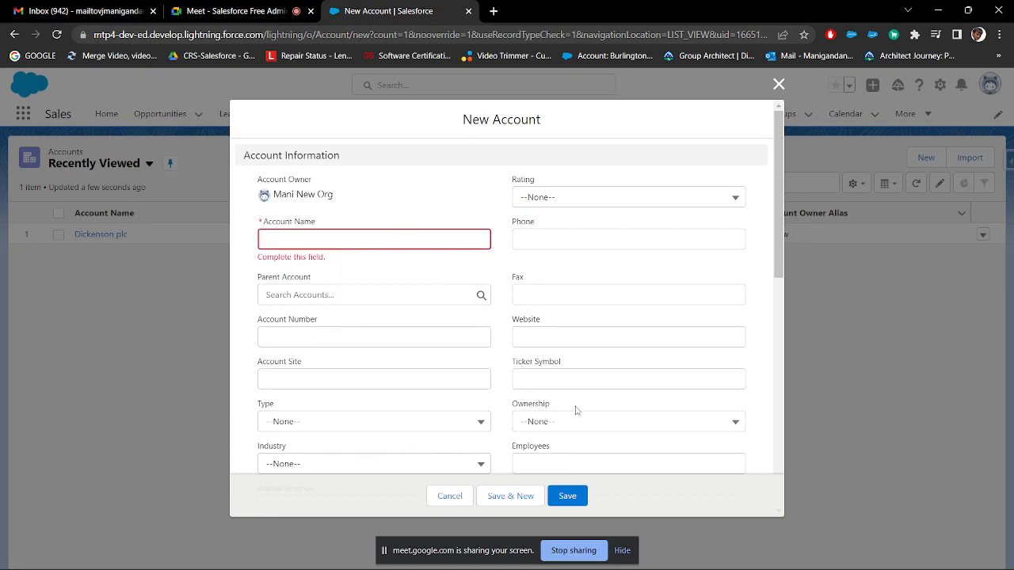
pyautogui.click(572, 496)
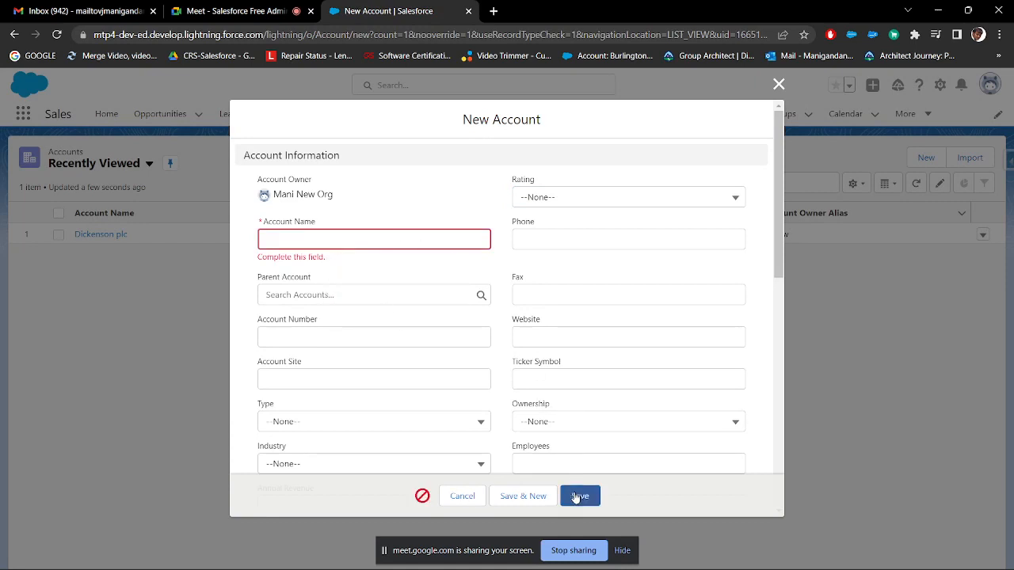
pyautogui.moveTo(416, 464); pyautogui.dragTo(358, 464)
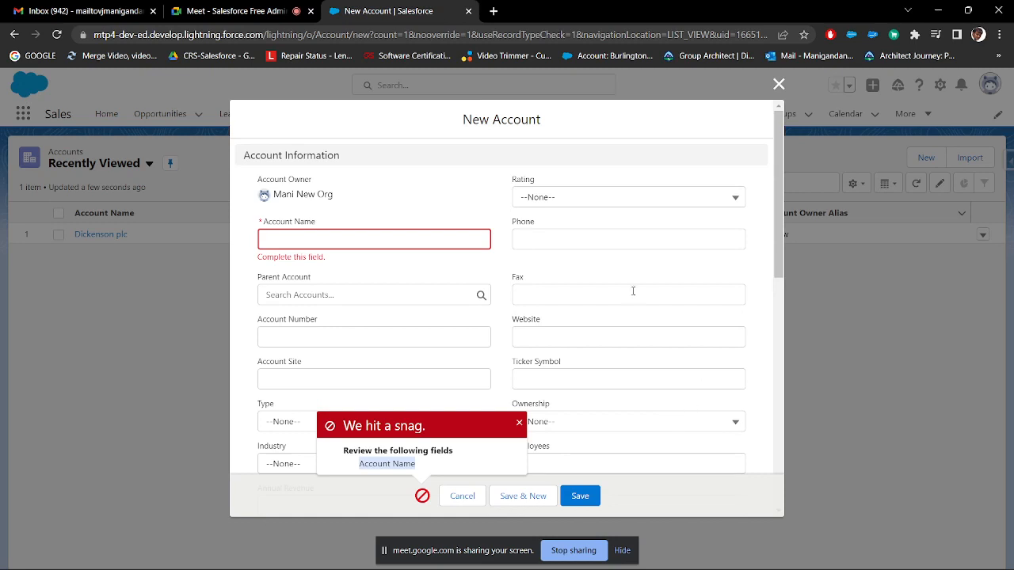
pyautogui.moveTo(316, 225); pyautogui.dragTo(263, 228)
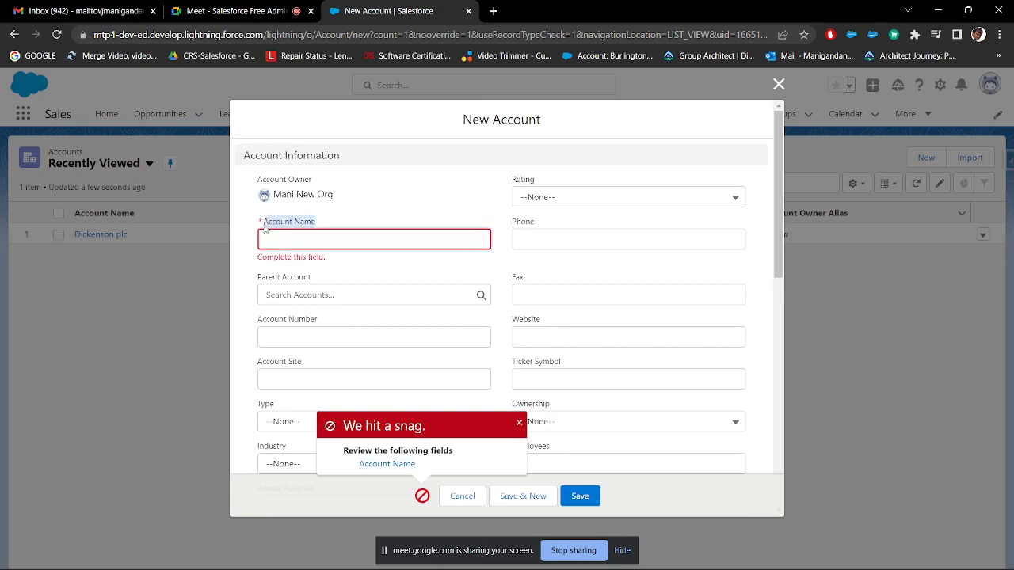
pyautogui.click(392, 207)
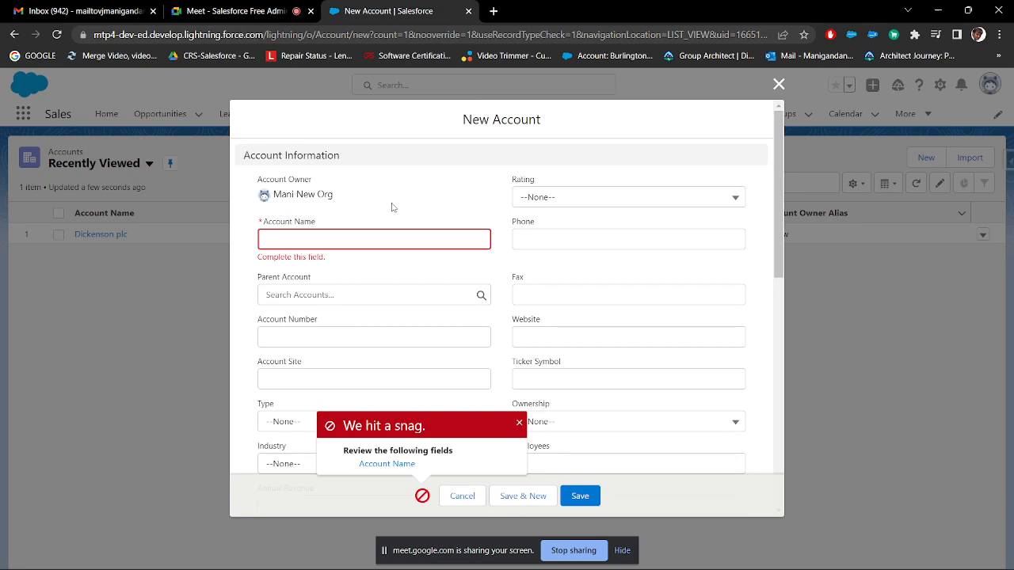
# - Enter website 123467854 and account name 'test', then save the account
pyautogui.scroll(-1, 437, 221)
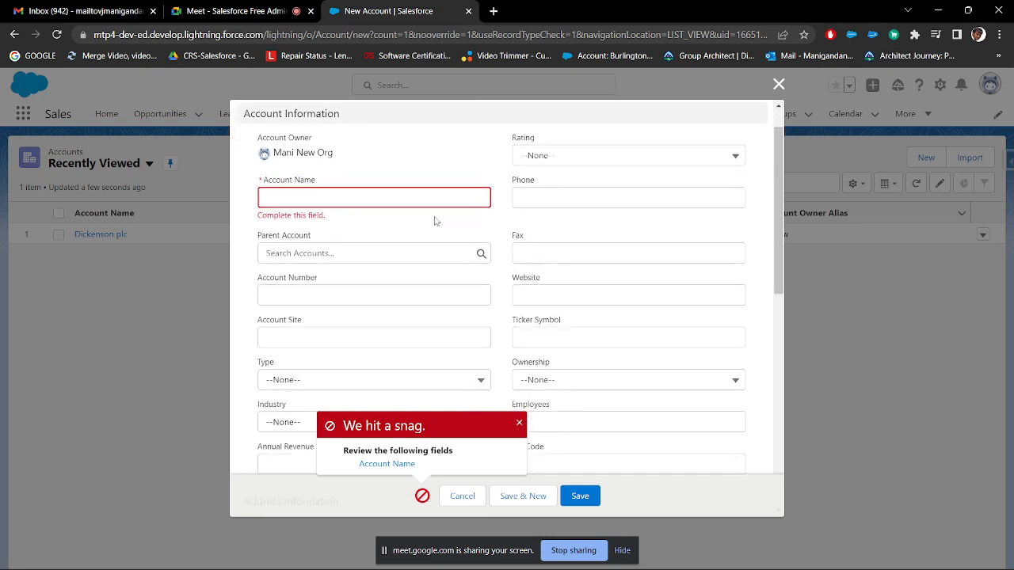
pyautogui.click(523, 270)
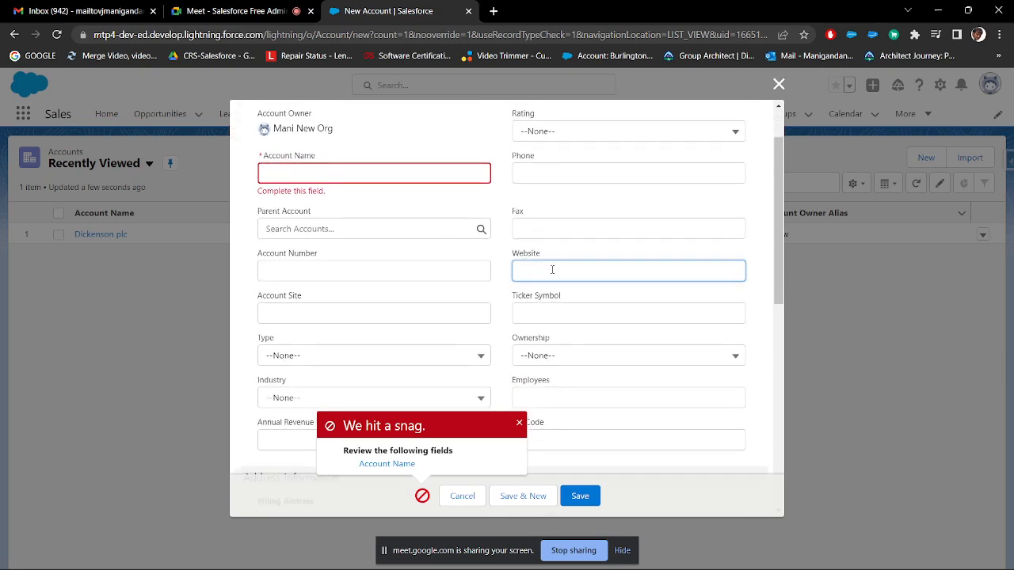
pyautogui.moveTo(547, 253); pyautogui.dragTo(499, 257)
pyautogui.click(541, 269)
pyautogui.write('12345')
pyautogui.write('54')
pyautogui.click(311, 182)
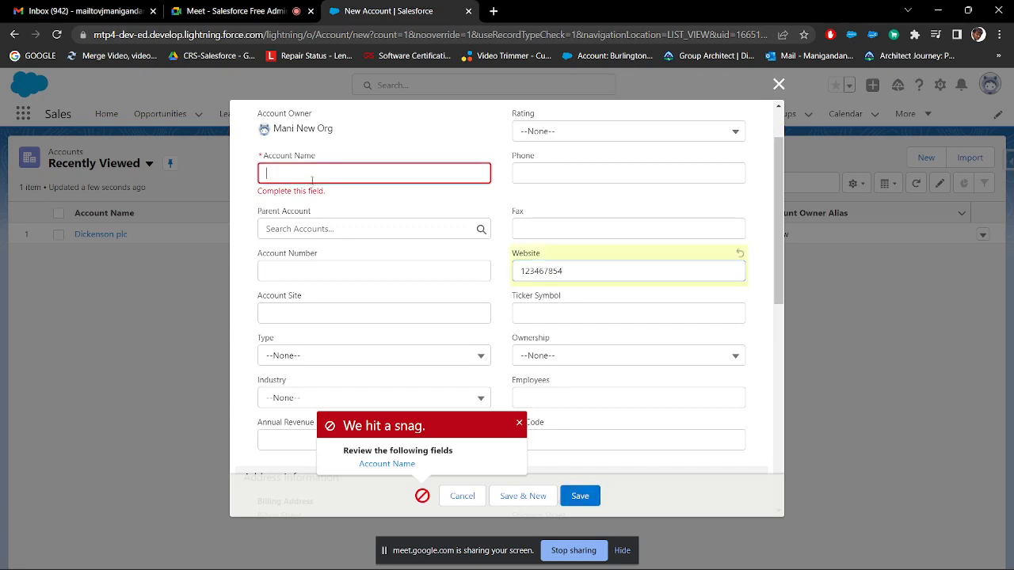
pyautogui.write('test')
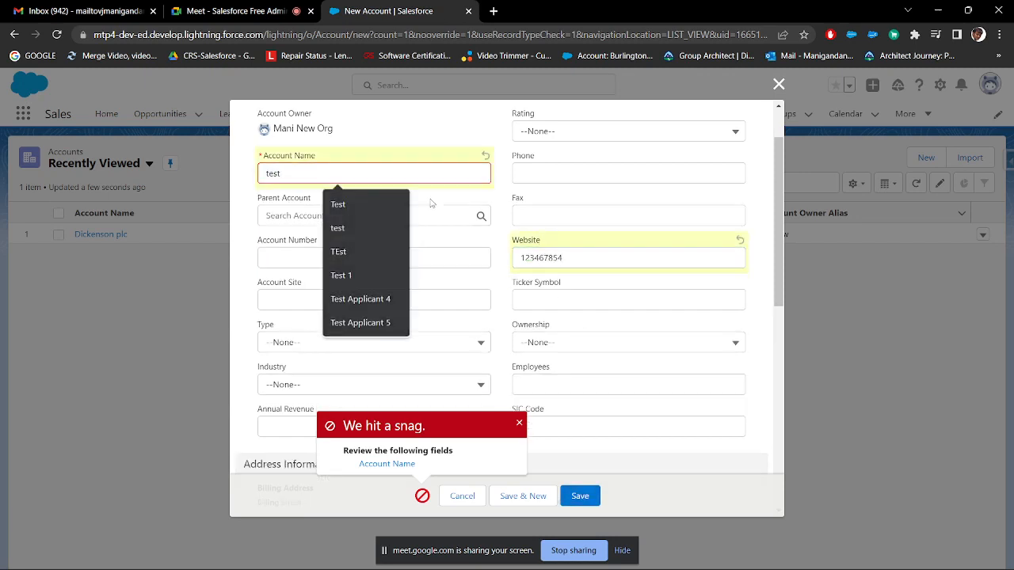
pyautogui.click(583, 497)
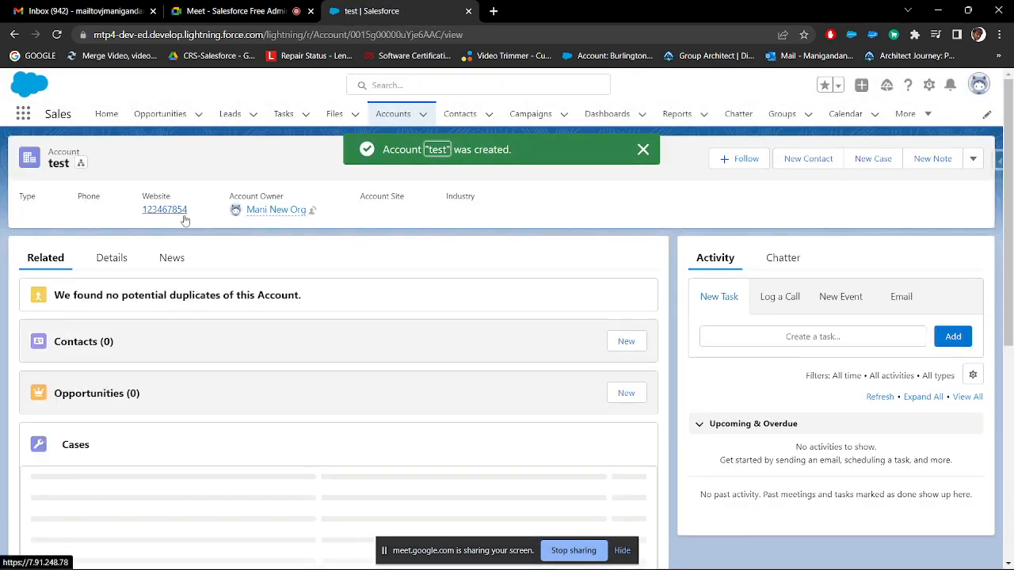
# - Edit the 'test' account and clear its Website value
pyautogui.moveTo(253, 214)
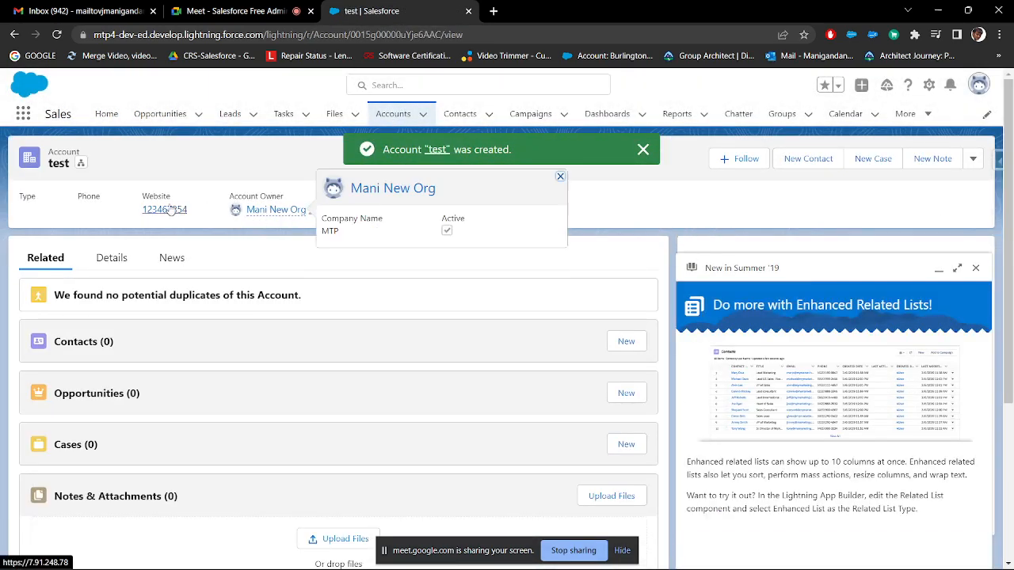
pyautogui.click(972, 158)
pyautogui.click(976, 268)
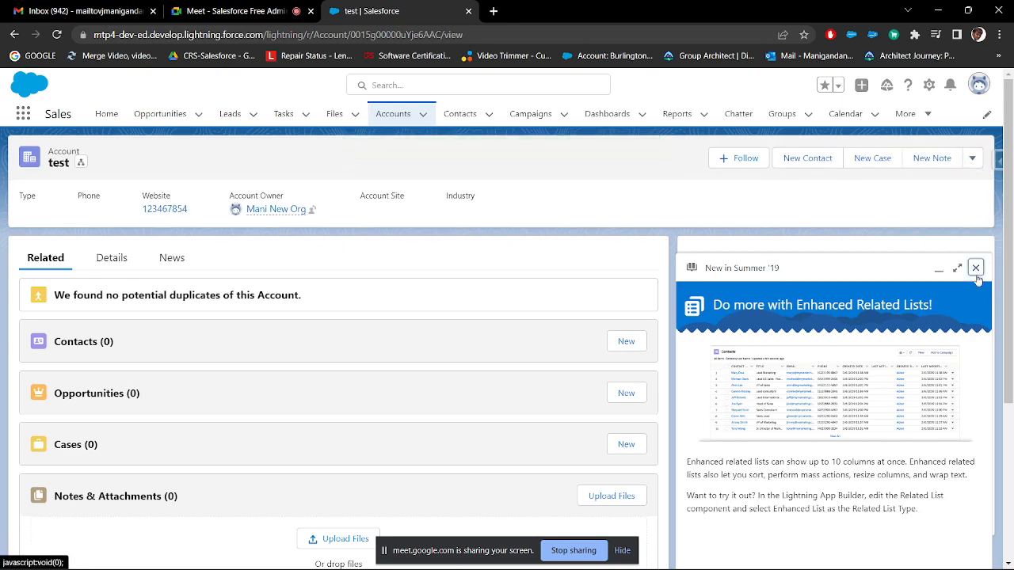
pyautogui.click(972, 158)
pyautogui.click(898, 275)
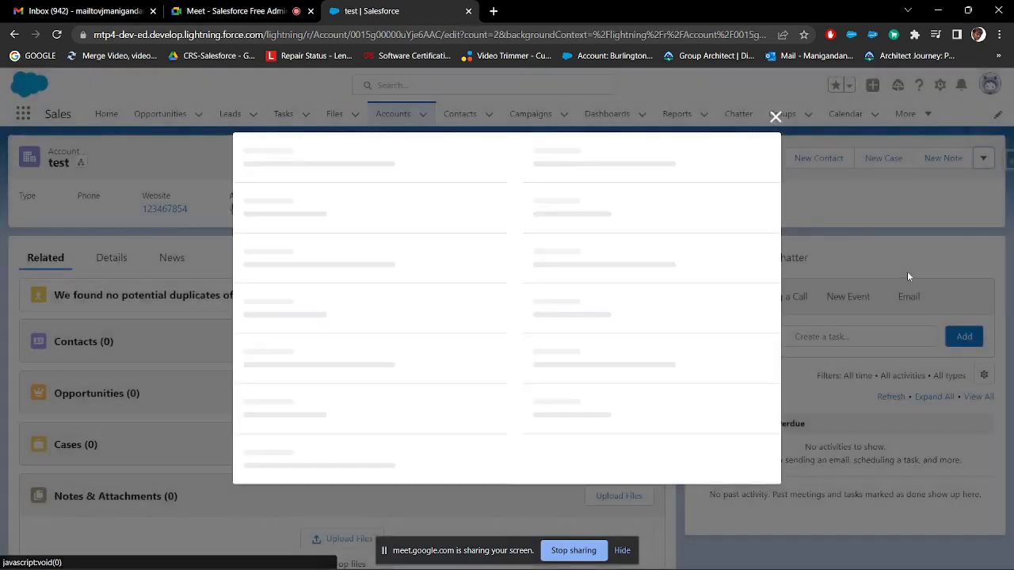
pyautogui.doubleClick(587, 306)
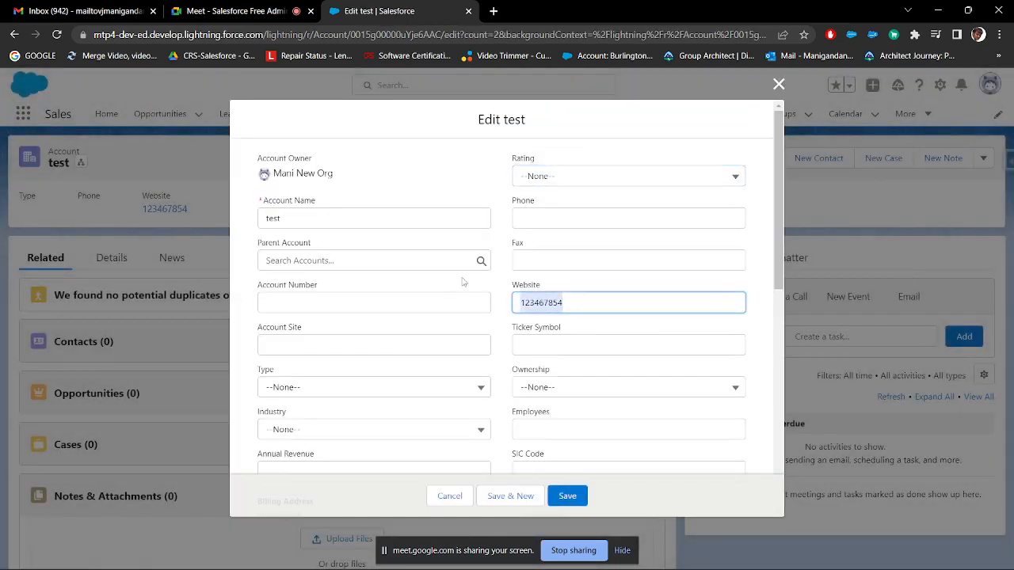
pyautogui.press('BackSpace')
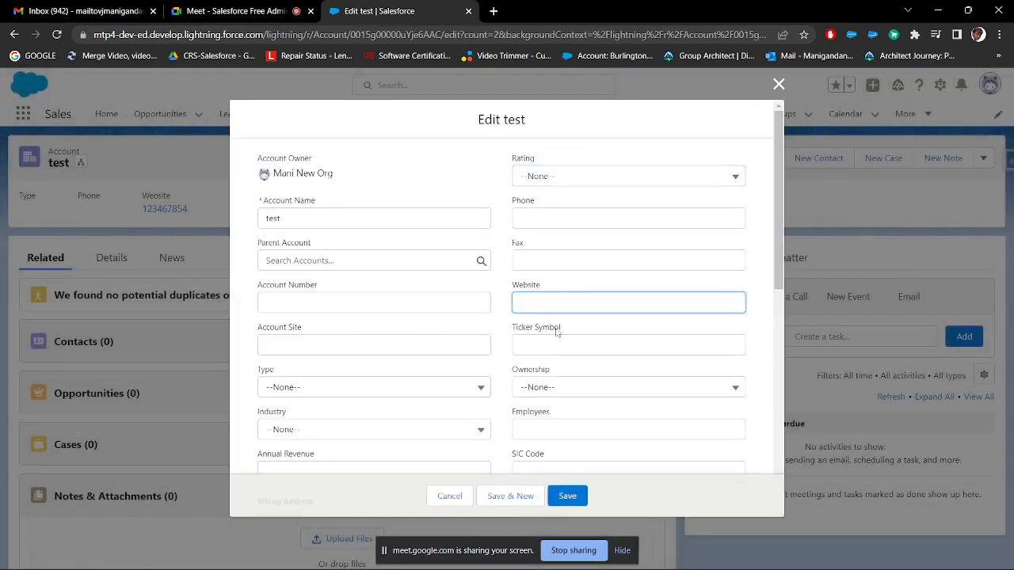
pyautogui.scroll(-2, 541, 261)
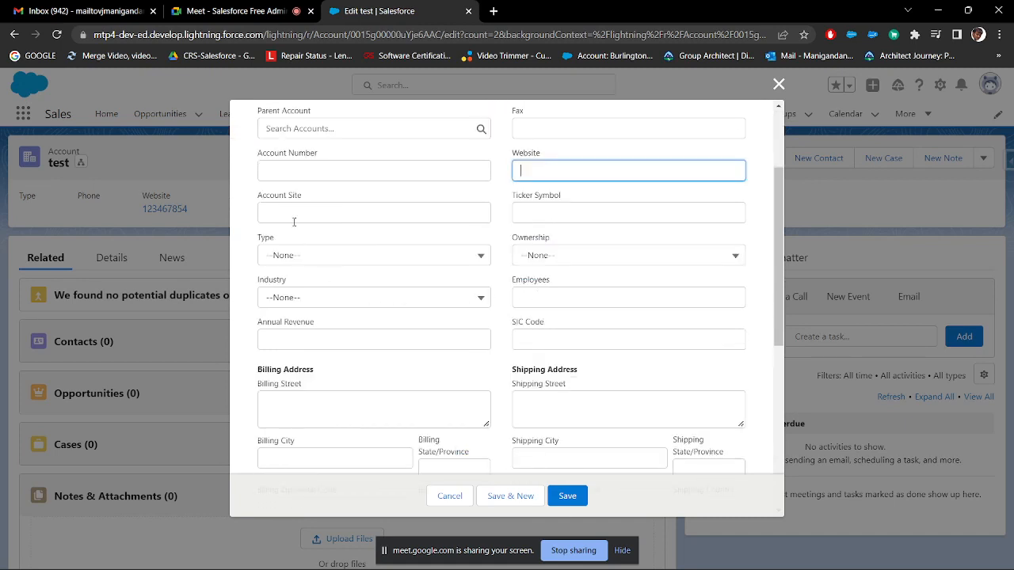
pyautogui.click(312, 175)
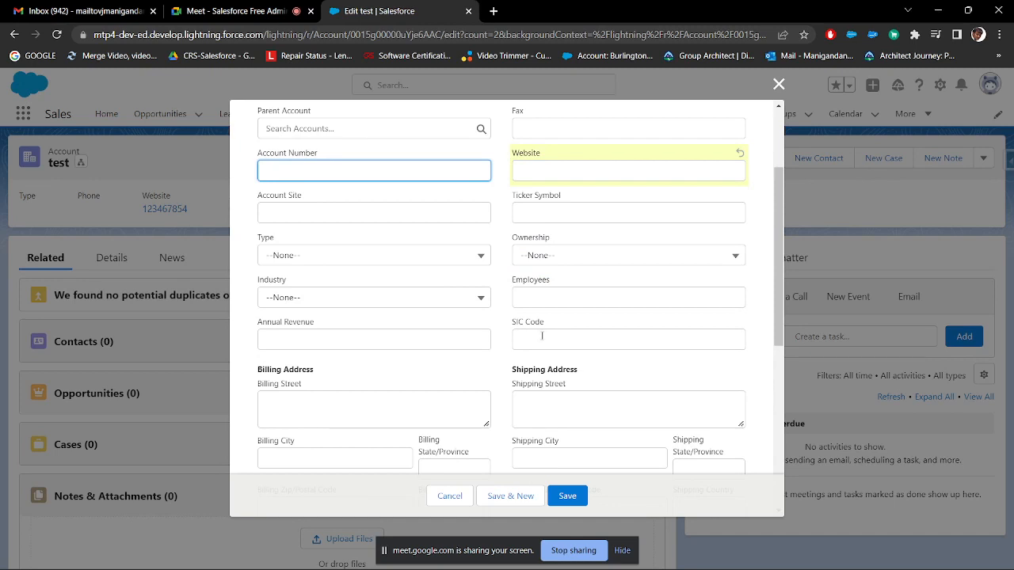
# - Hide the Google Meet screen-sharing notice and return to the account edit form
pyautogui.click(265, 12)
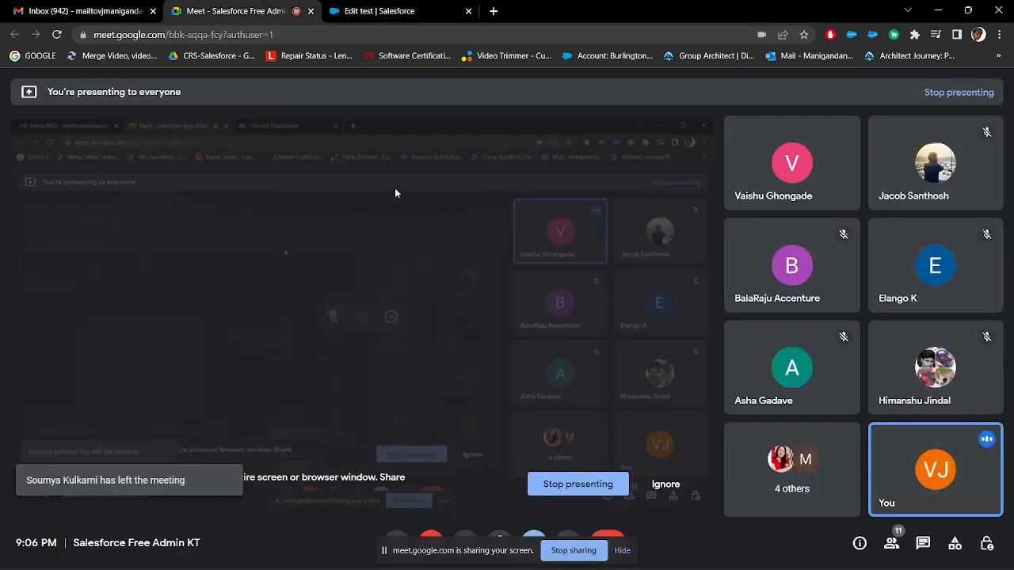
pyautogui.click(621, 550)
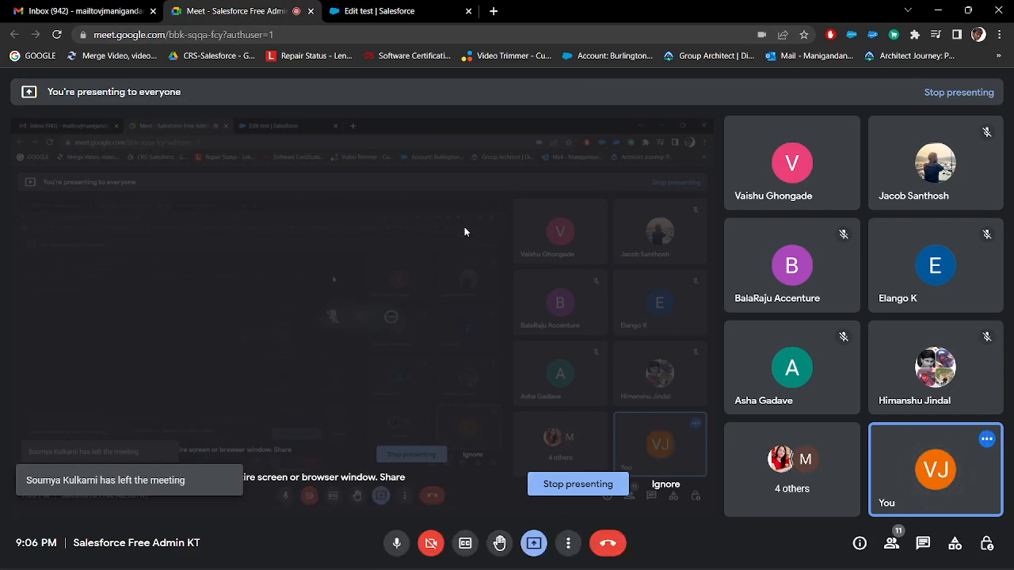
pyautogui.click(378, 14)
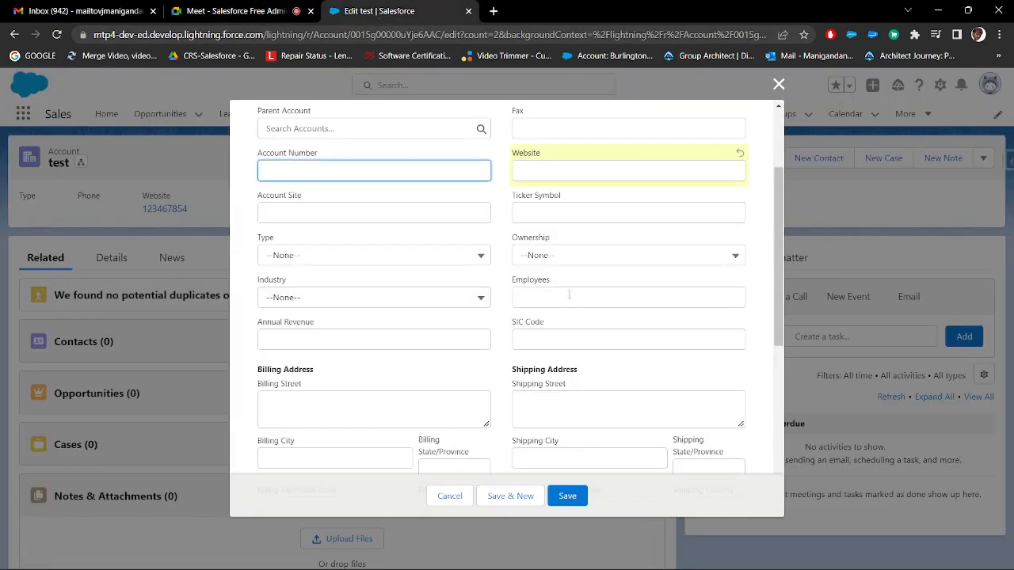
# - Set SLA Serial Number to 12 and save the account changes
pyautogui.scroll(-2, 569, 294)
pyautogui.scroll(-3, 573, 307)
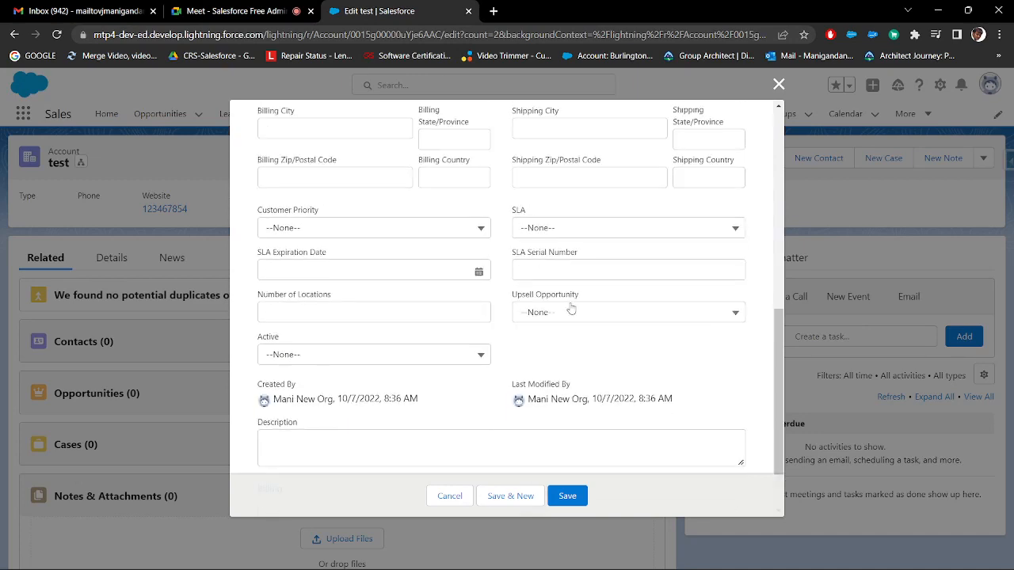
pyautogui.click(563, 270)
pyautogui.write('12')
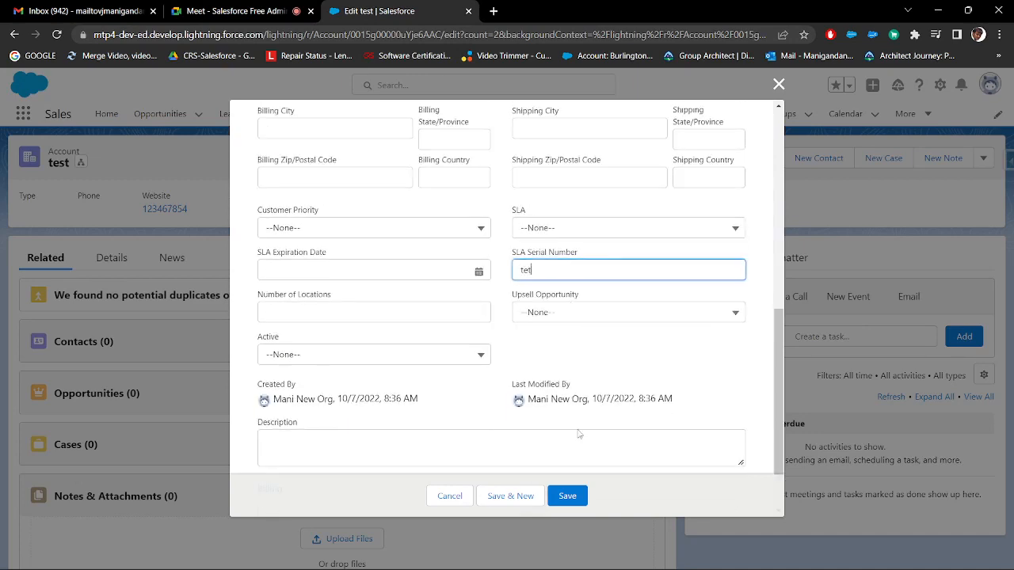
pyautogui.click(564, 496)
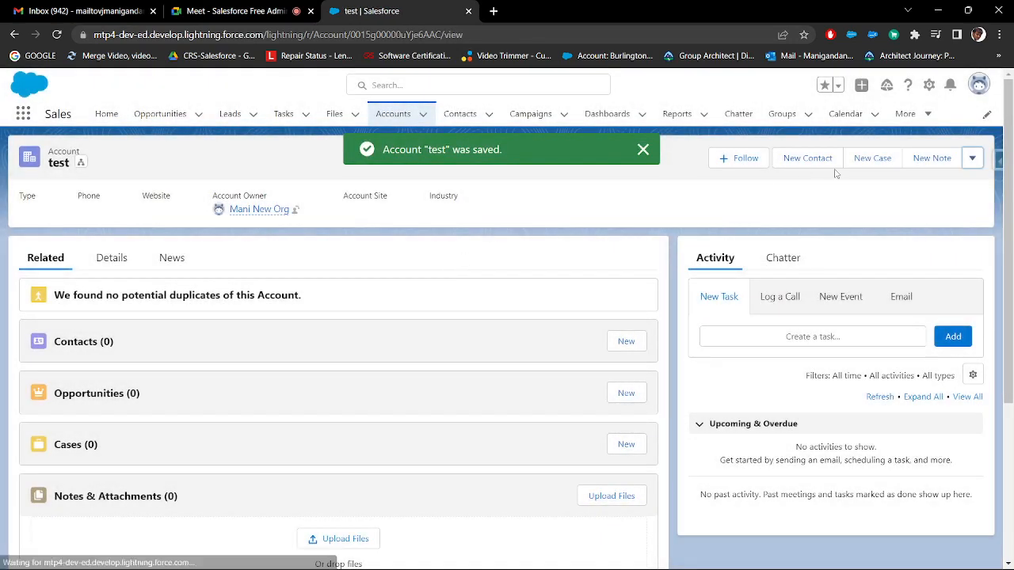
pyautogui.click(461, 115)
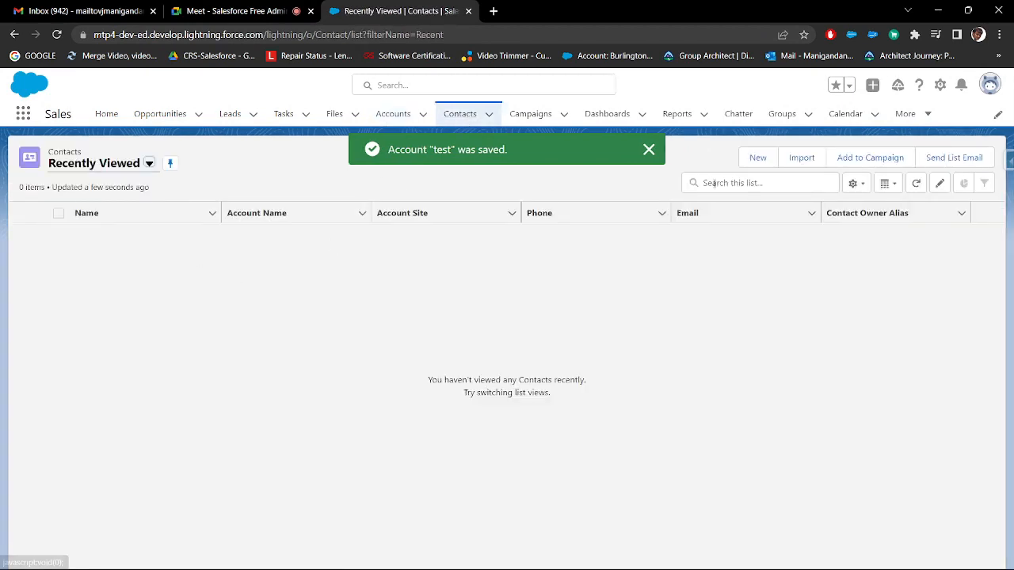
# - Start a new contact from the Contacts list, then switch to the Google Meet tab
pyautogui.click(756, 161)
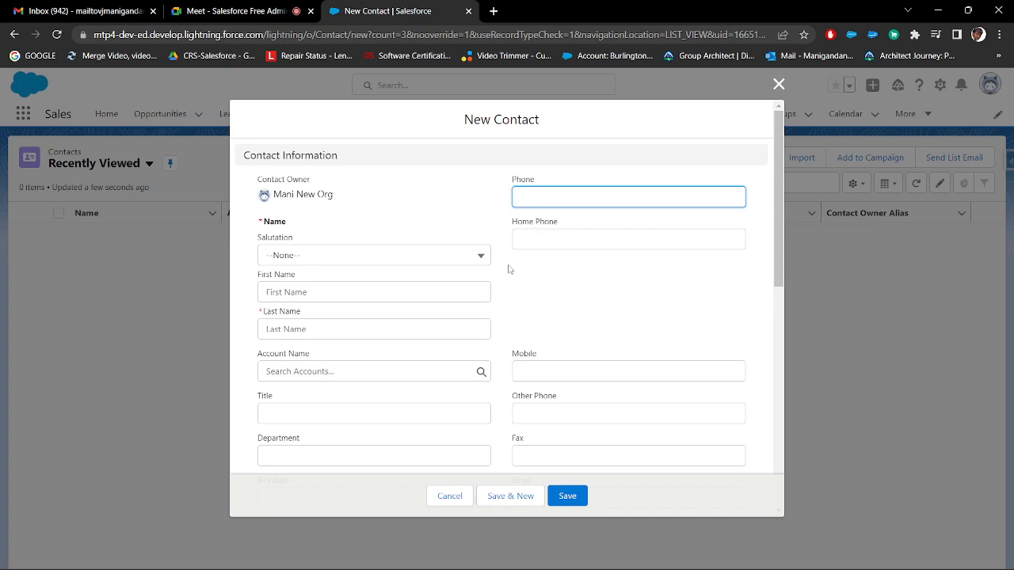
pyautogui.click(262, 12)
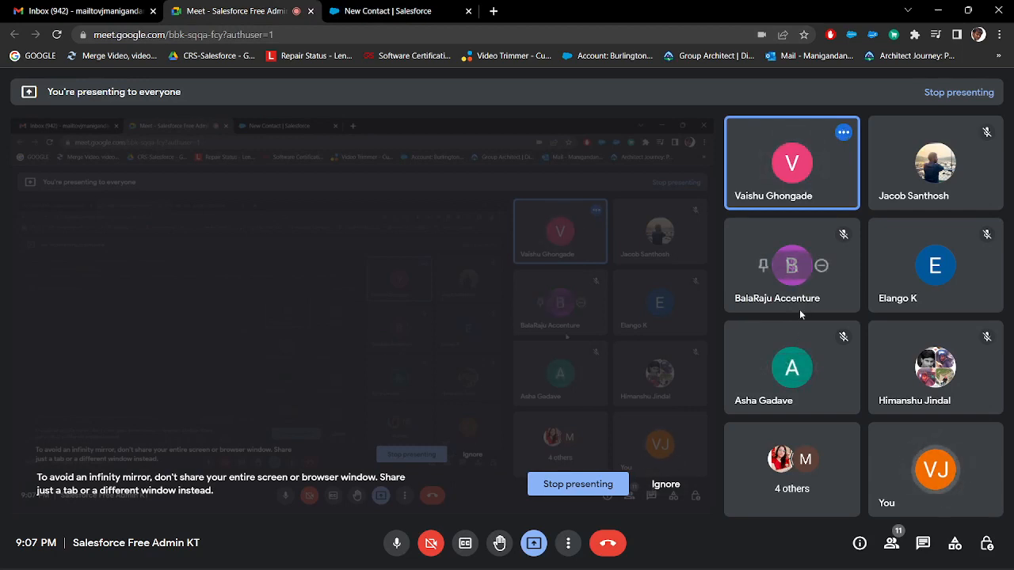
# - Send 'please rejoin if I'm not audible' in the Meet chat, then return to the New Contact form
pyautogui.moveTo(784, 271)
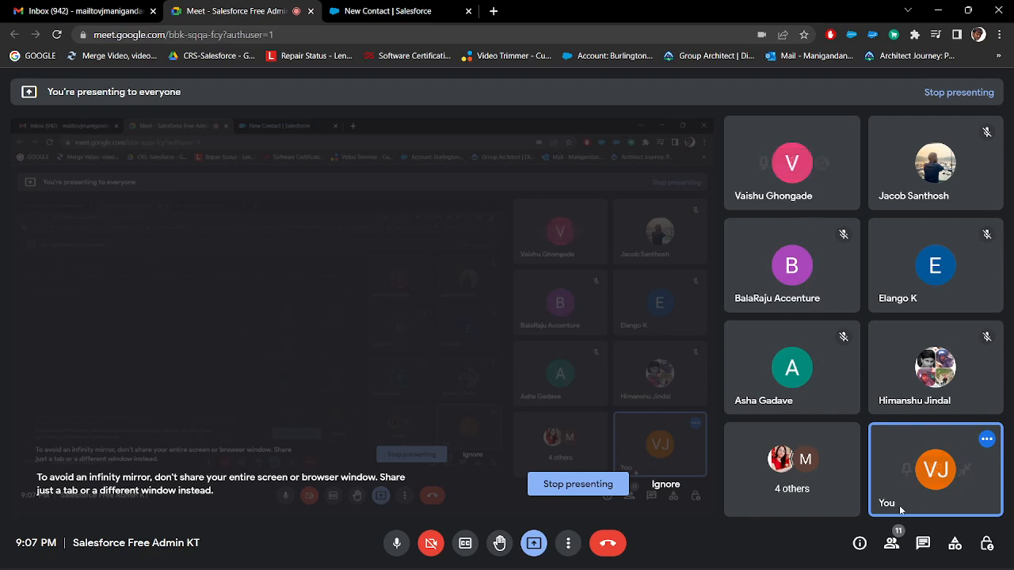
pyautogui.click(923, 544)
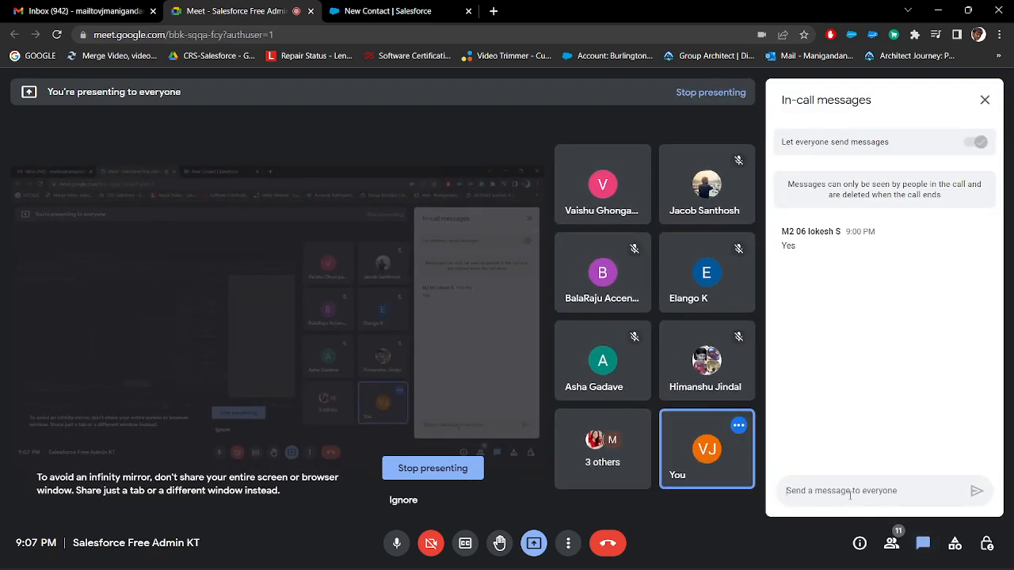
pyautogui.write('please re')
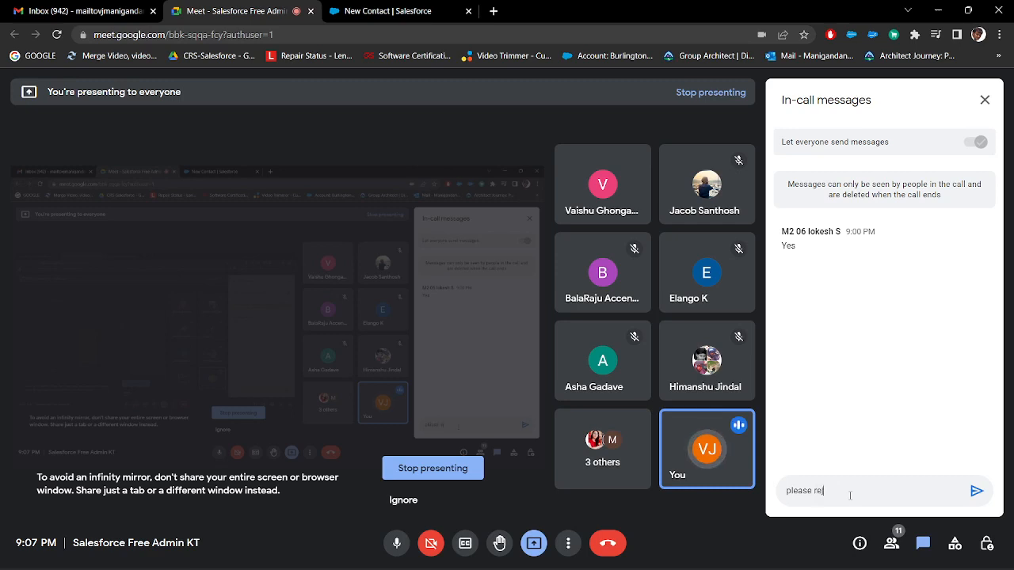
pyautogui.write('join if I')
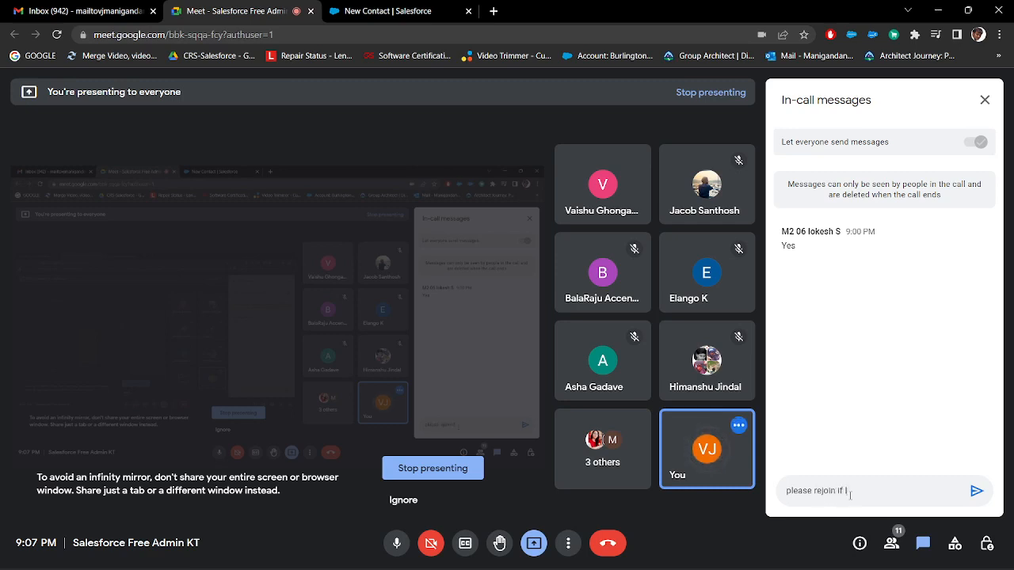
pyautogui.write("'m not audible")
pyautogui.press('Return')
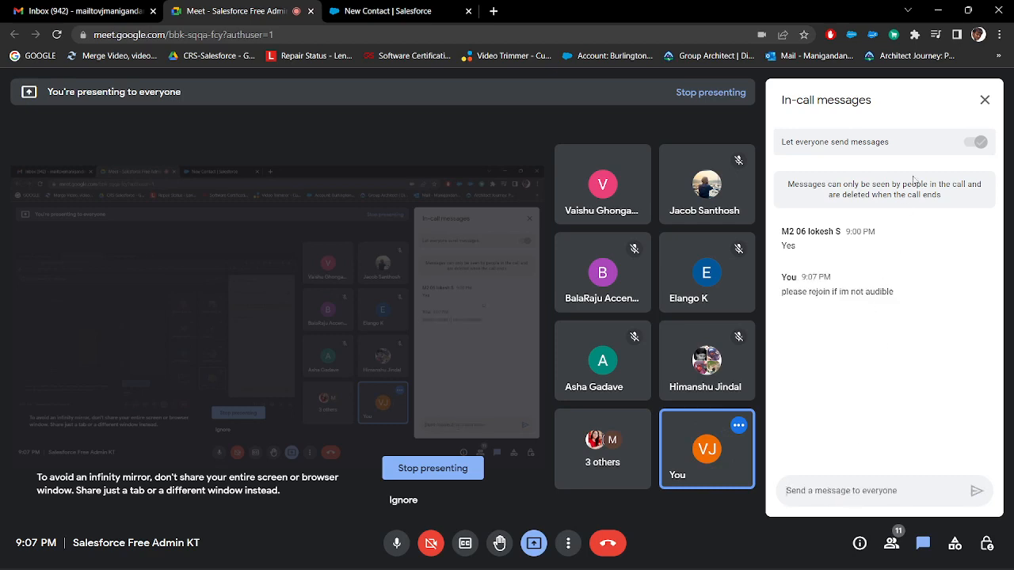
pyautogui.click(984, 101)
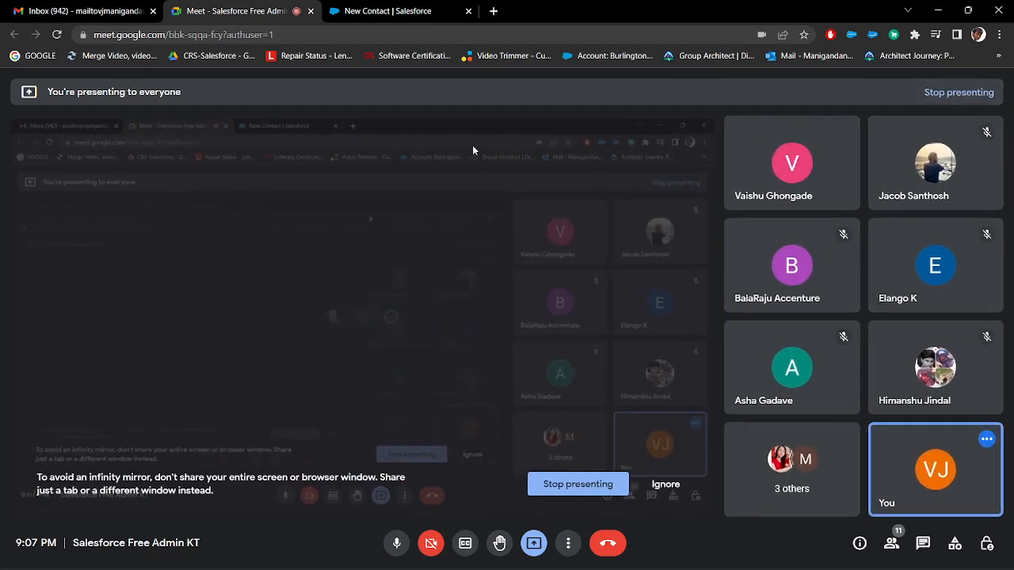
pyautogui.click(365, 17)
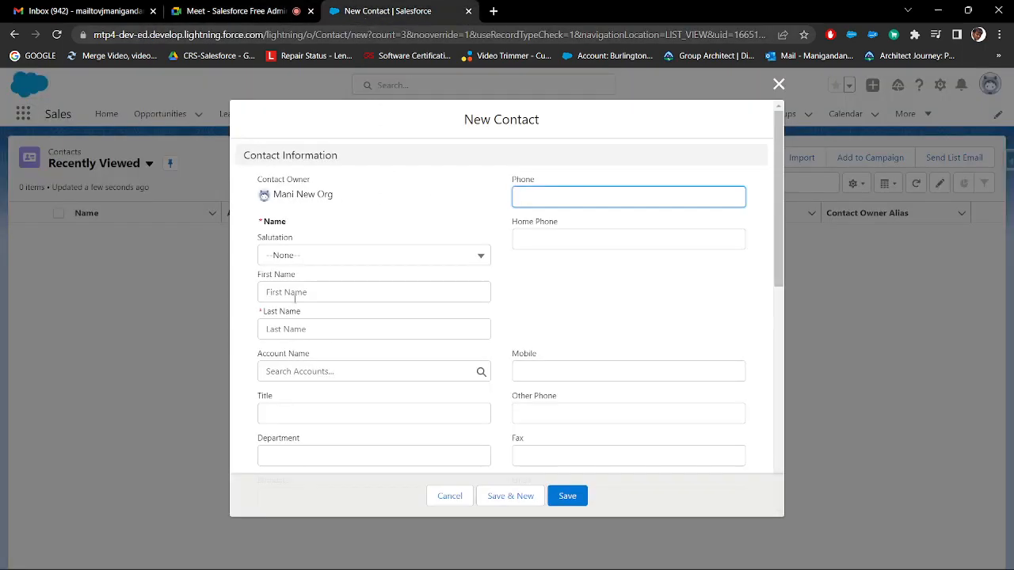
# - Enter 'Test' as the contact's Last Name
pyautogui.click(305, 330)
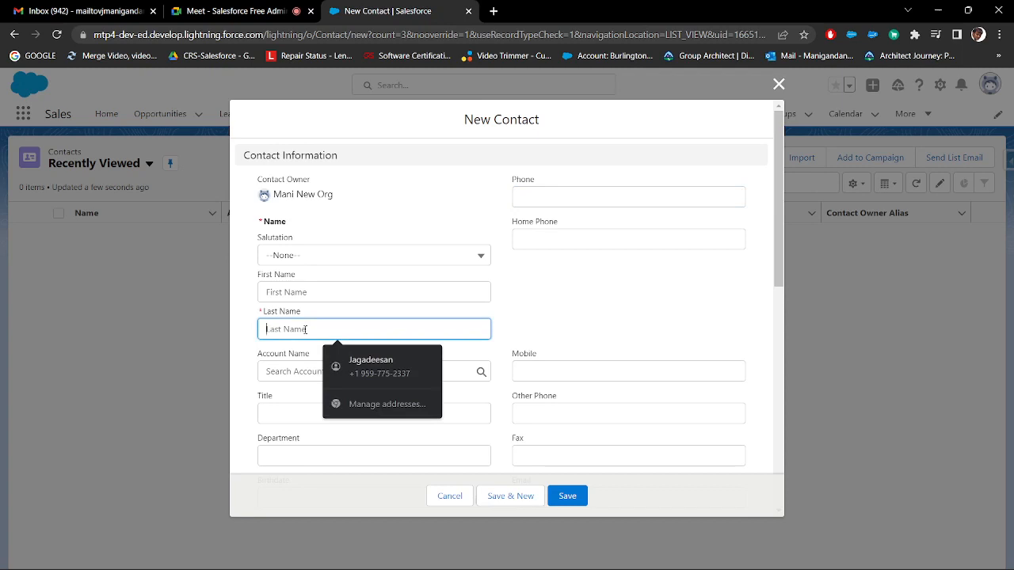
pyautogui.write('Test')
pyautogui.click(572, 290)
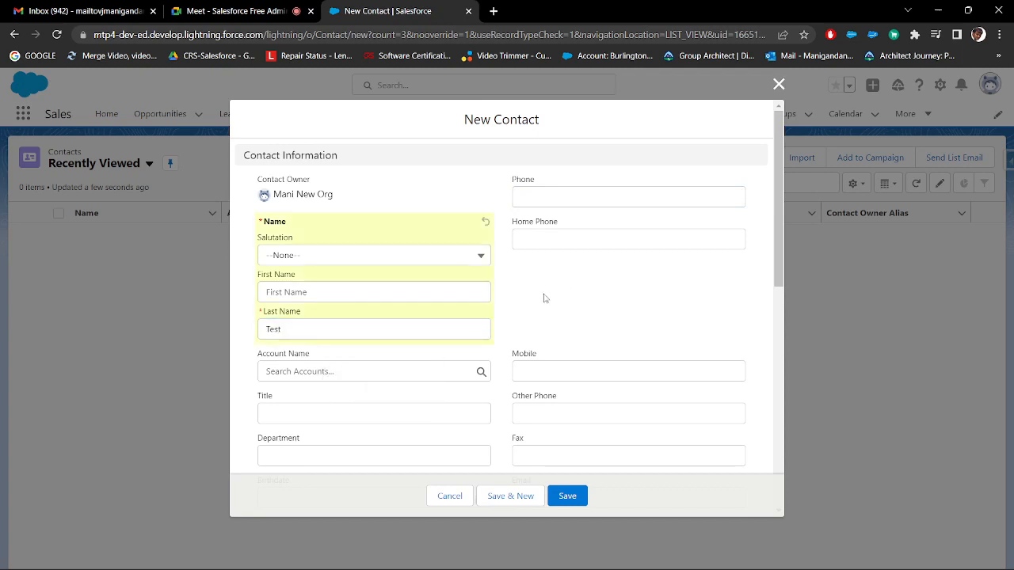
pyautogui.click(263, 325)
pyautogui.moveTo(262, 311); pyautogui.dragTo(319, 310)
pyautogui.scroll(-2, 539, 315)
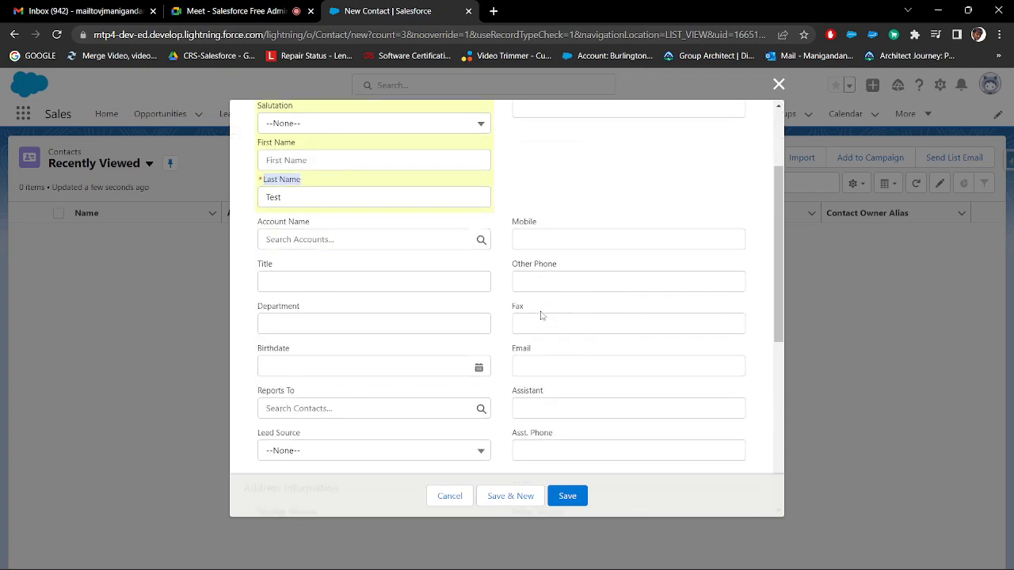
pyautogui.click(535, 364)
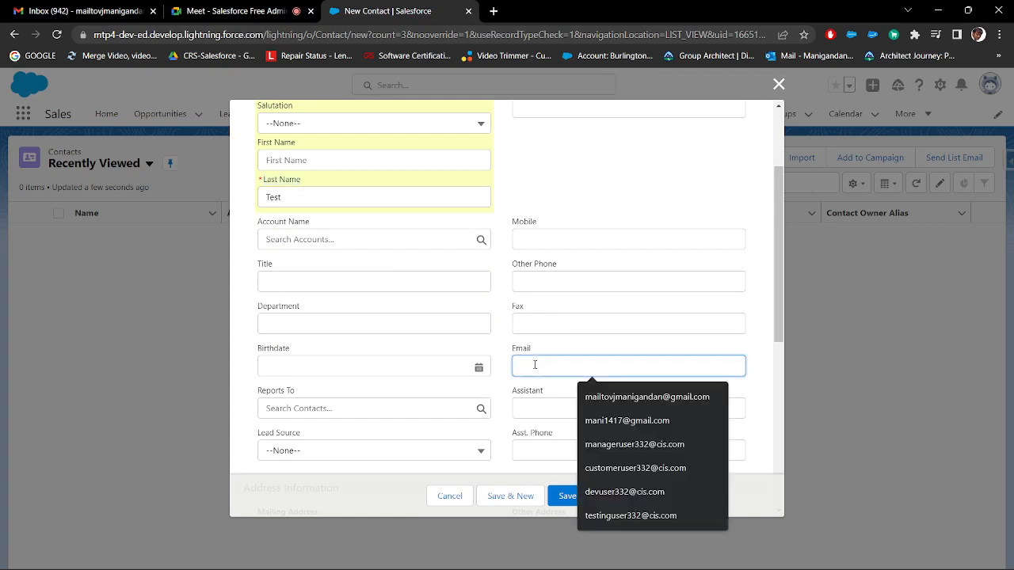
pyautogui.click(560, 330)
pyautogui.click(545, 367)
pyautogui.write('test')
pyautogui.click(438, 397)
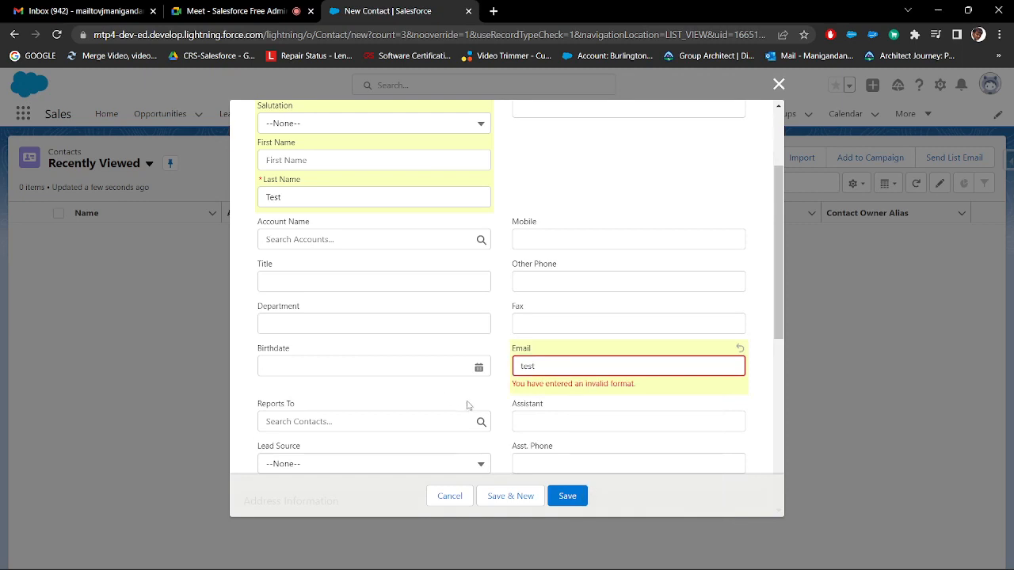
pyautogui.moveTo(516, 381); pyautogui.dragTo(639, 389)
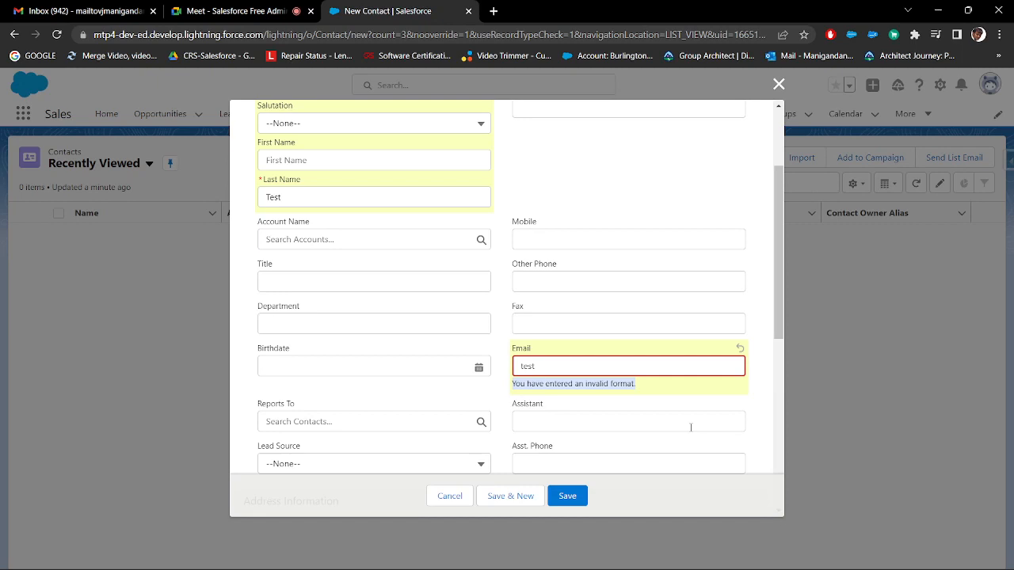
pyautogui.click(605, 366)
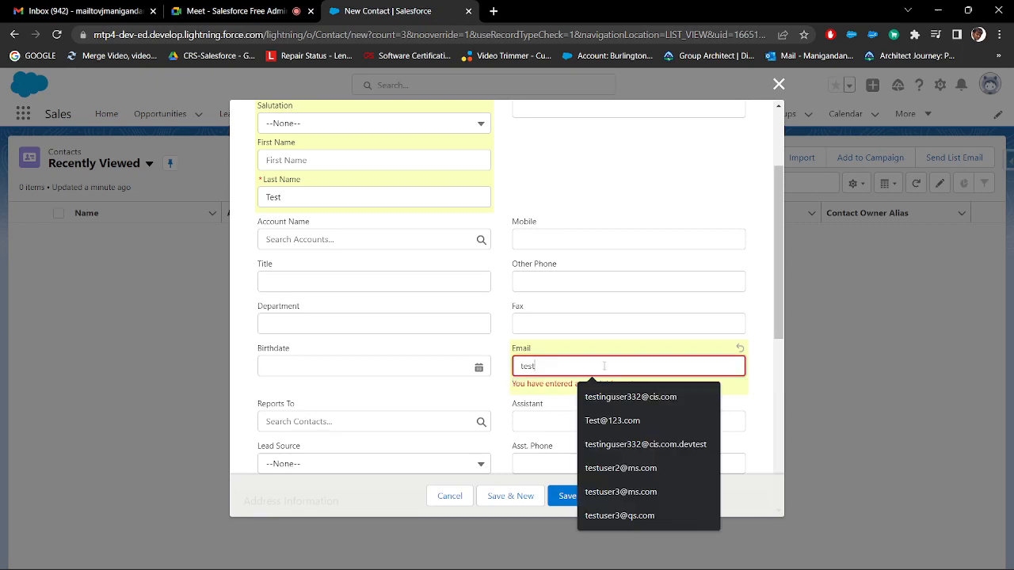
pyautogui.write('@123')
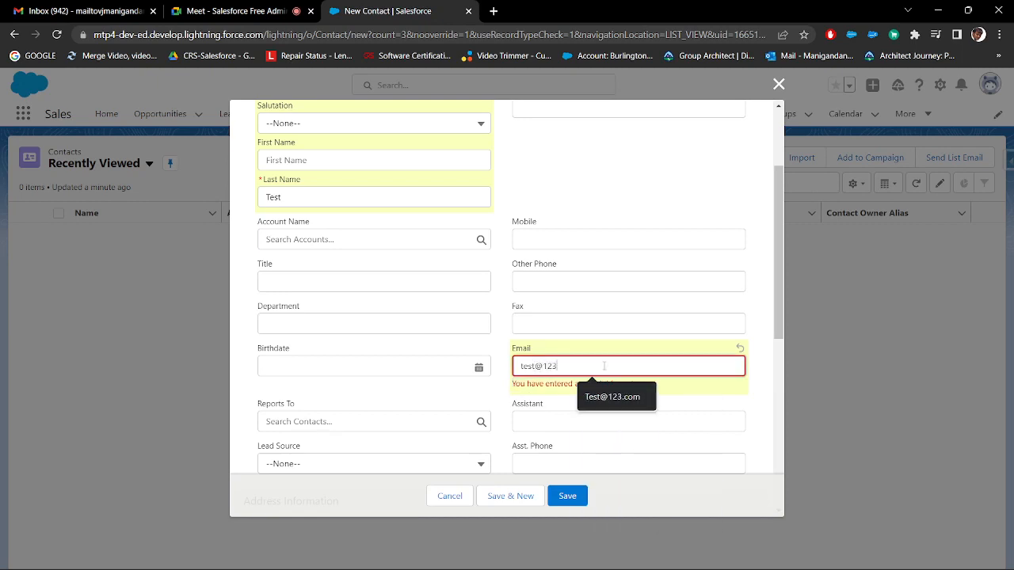
pyautogui.write('.com')
pyautogui.click(462, 356)
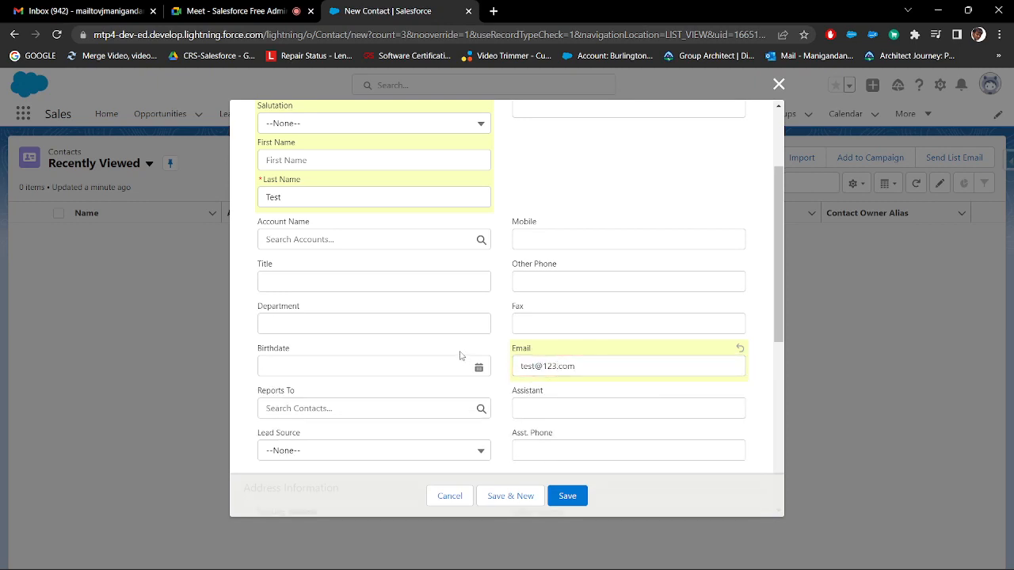
# - Type 'test' in Birthdate to show its format error, then cancel the new contact
pyautogui.click(361, 363)
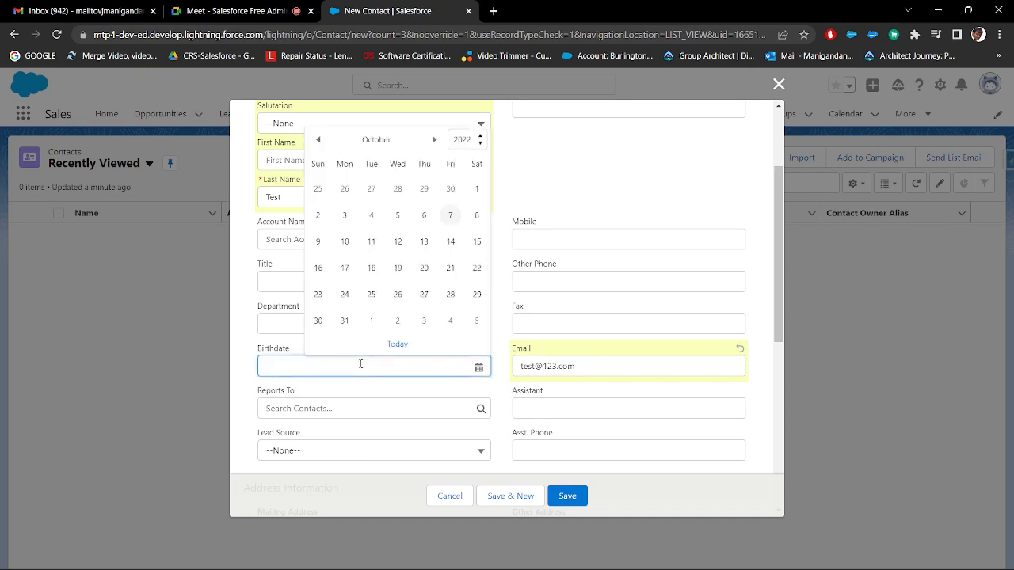
pyautogui.write('test')
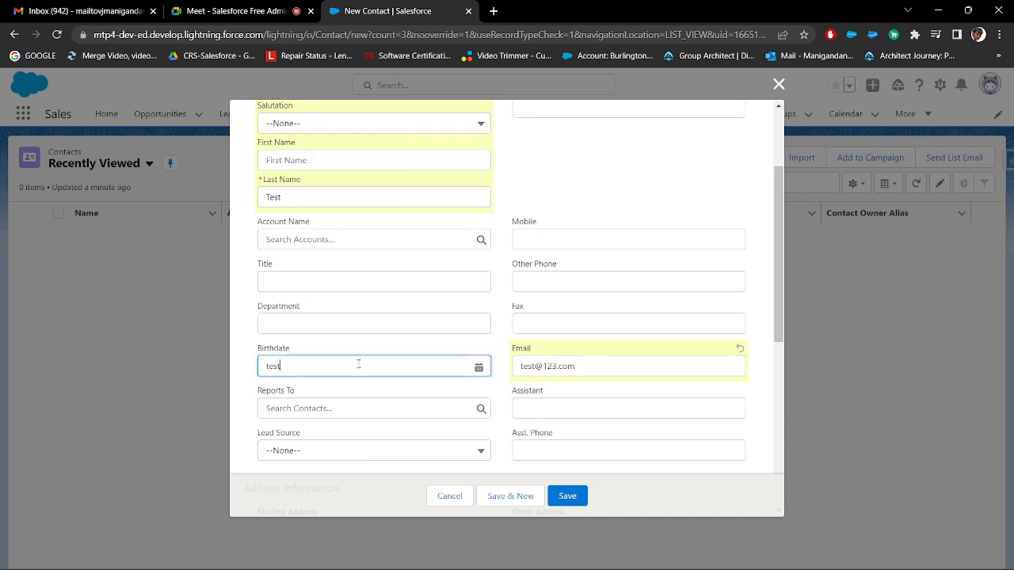
pyautogui.click(255, 357)
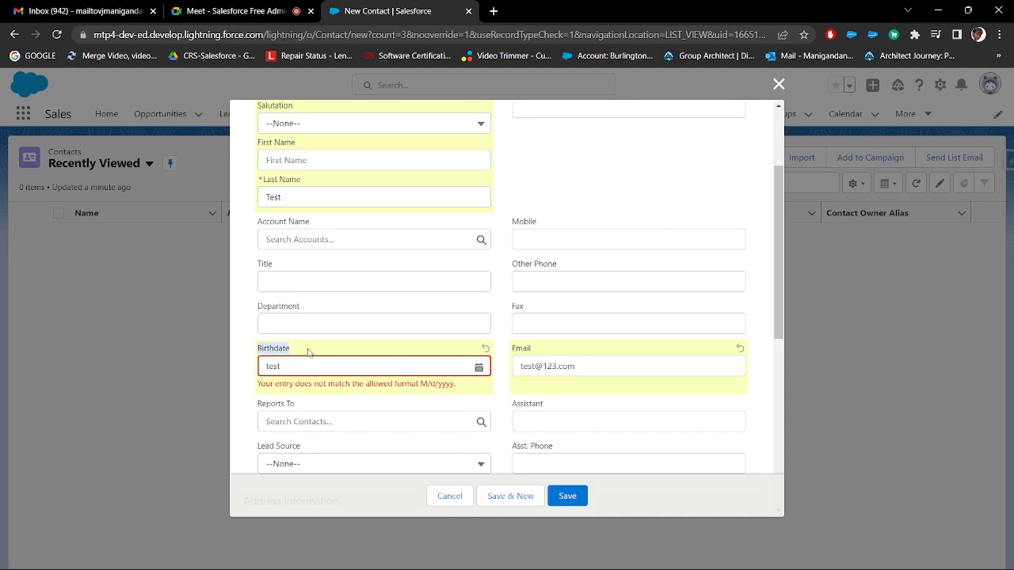
pyautogui.moveTo(264, 385); pyautogui.dragTo(470, 385)
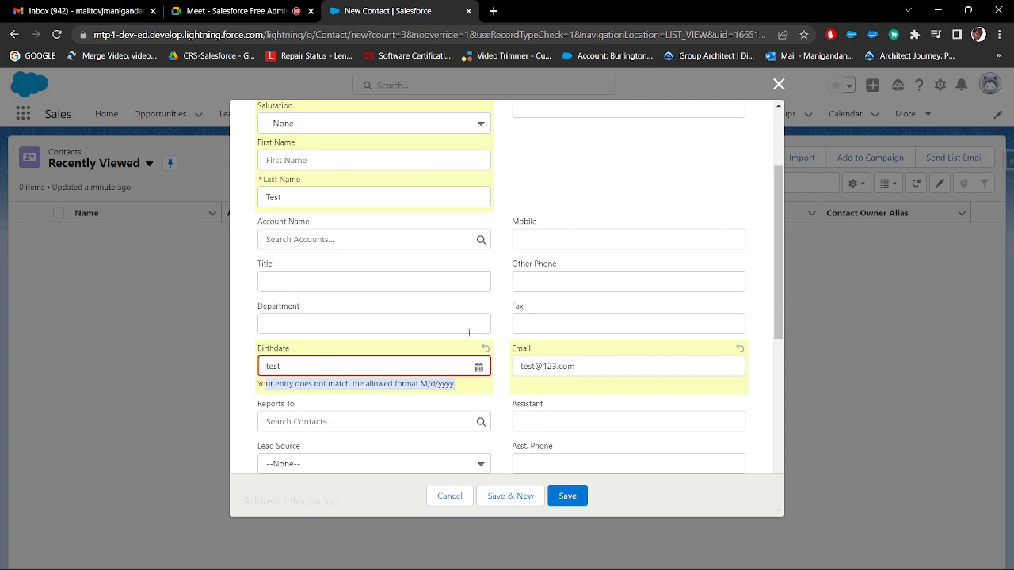
pyautogui.click(450, 498)
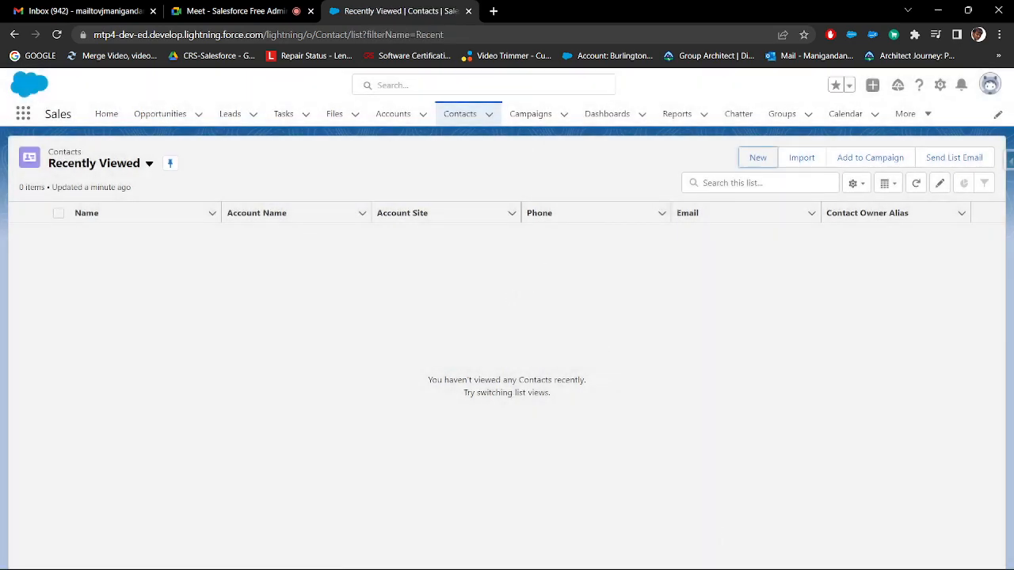
# - Add a 'Custom Validations:' heading underlined with '=' signs to the Paint notes
pyautogui.click(753, 554)
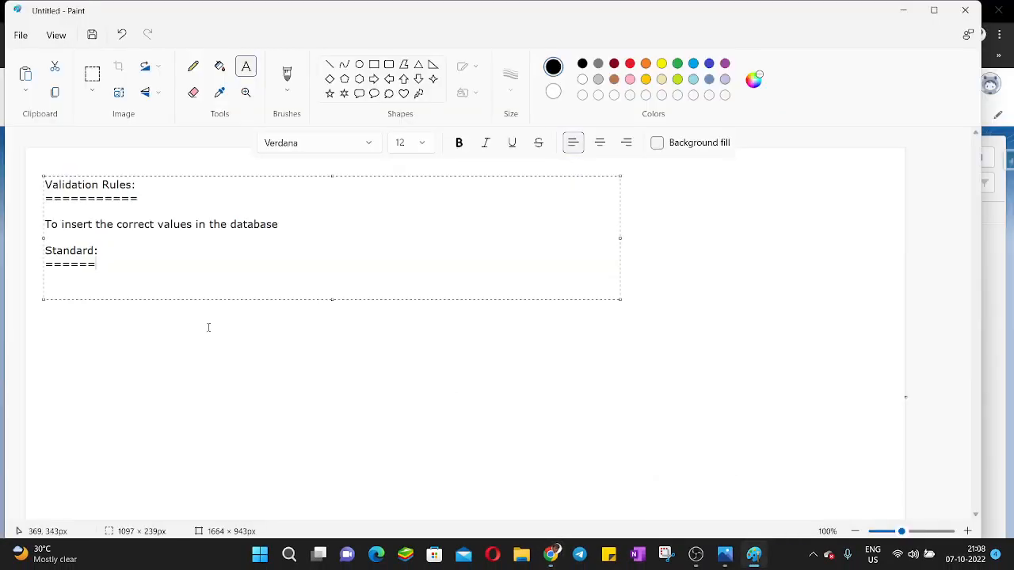
pyautogui.write('C')
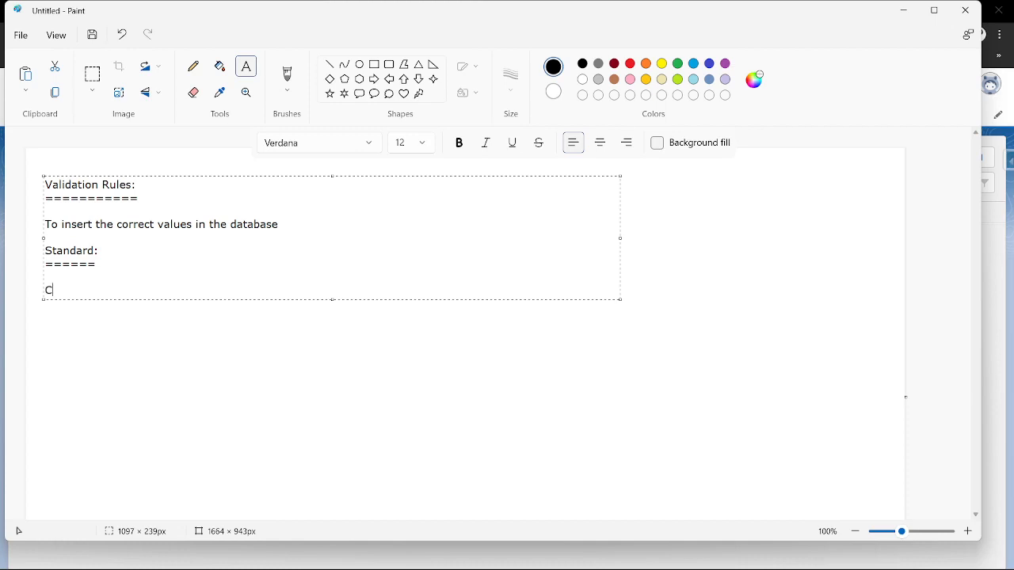
pyautogui.write('ustom Validations:')
pyautogui.press('Return')
pyautogui.write('=============')
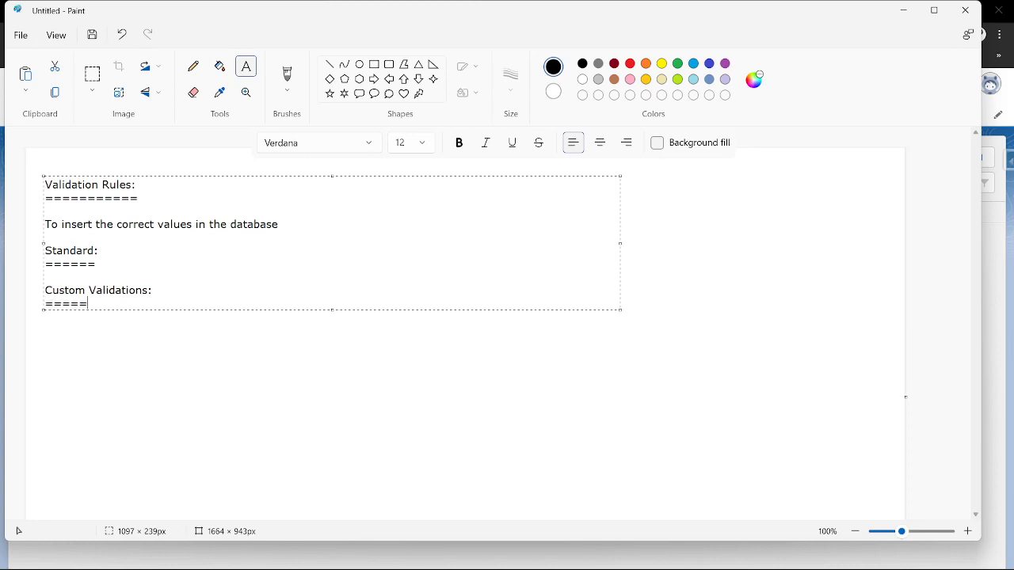
pyautogui.press('Return')
pyautogui.press('Return')
pyautogui.press('Return')
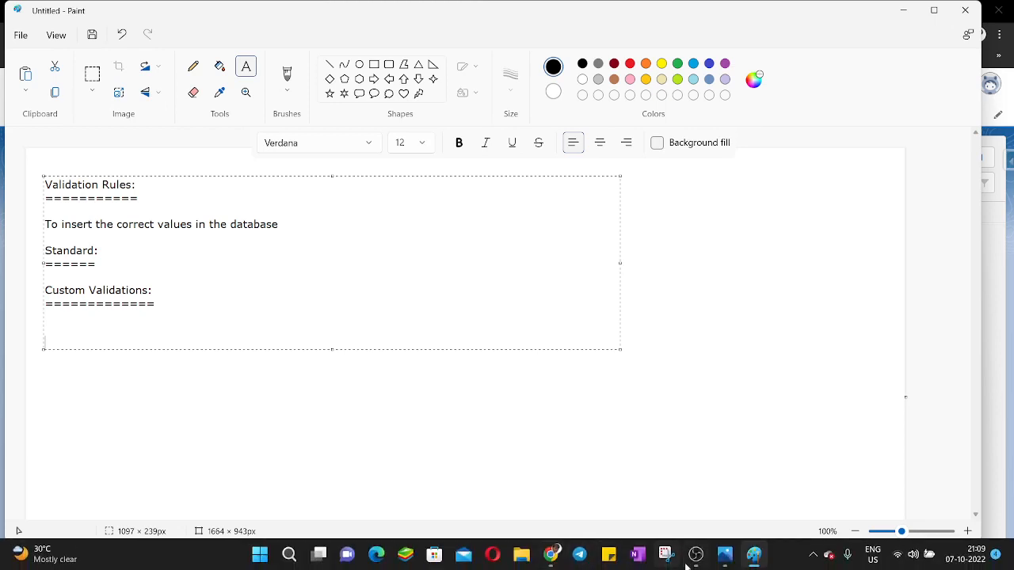
# - Commit the heading and start a new note below it reading 'ISBlank() ='
pyautogui.moveTo(687, 564)
pyautogui.click(702, 351)
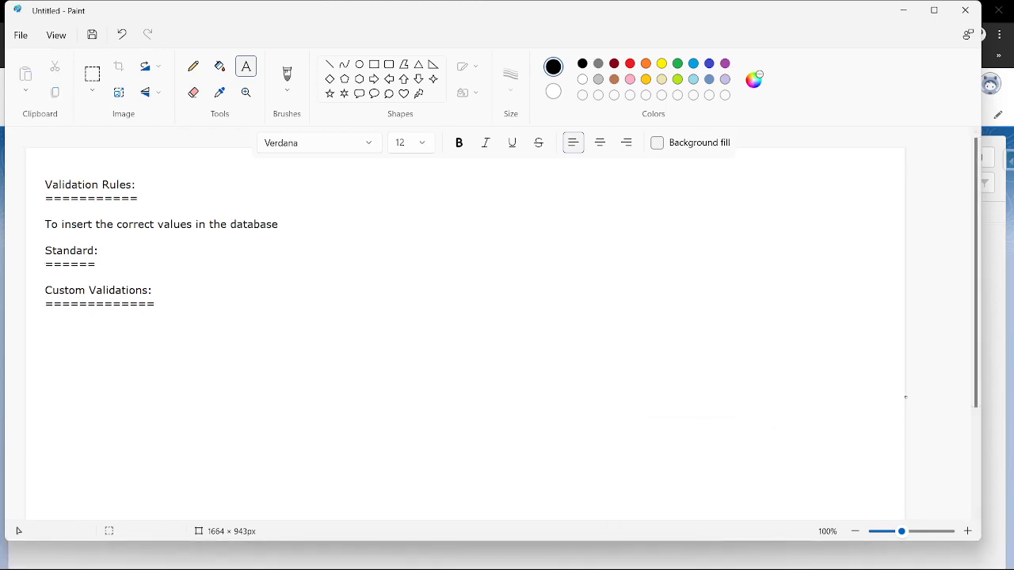
pyautogui.click(50, 330)
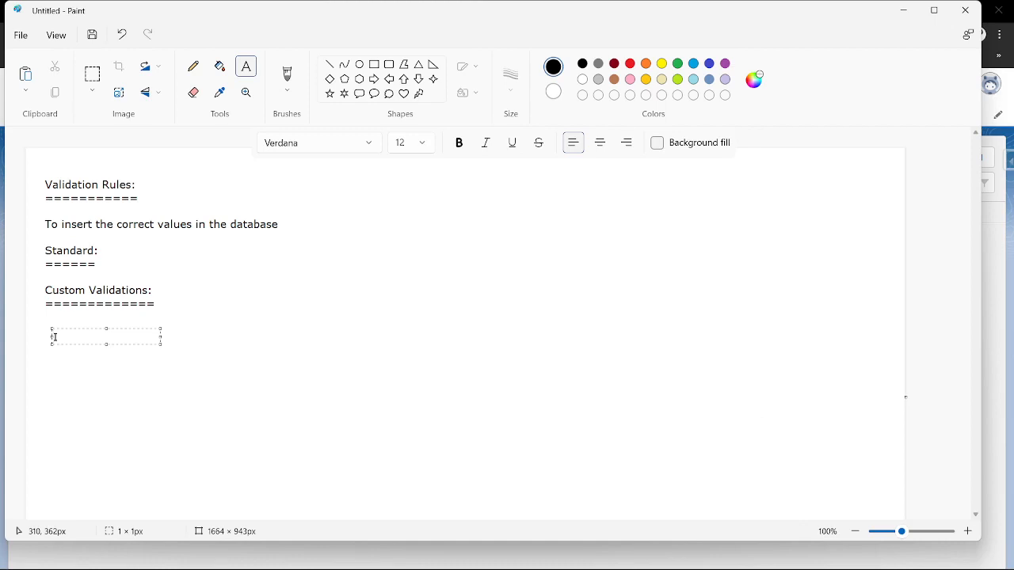
pyautogui.write('ISBlank() =')
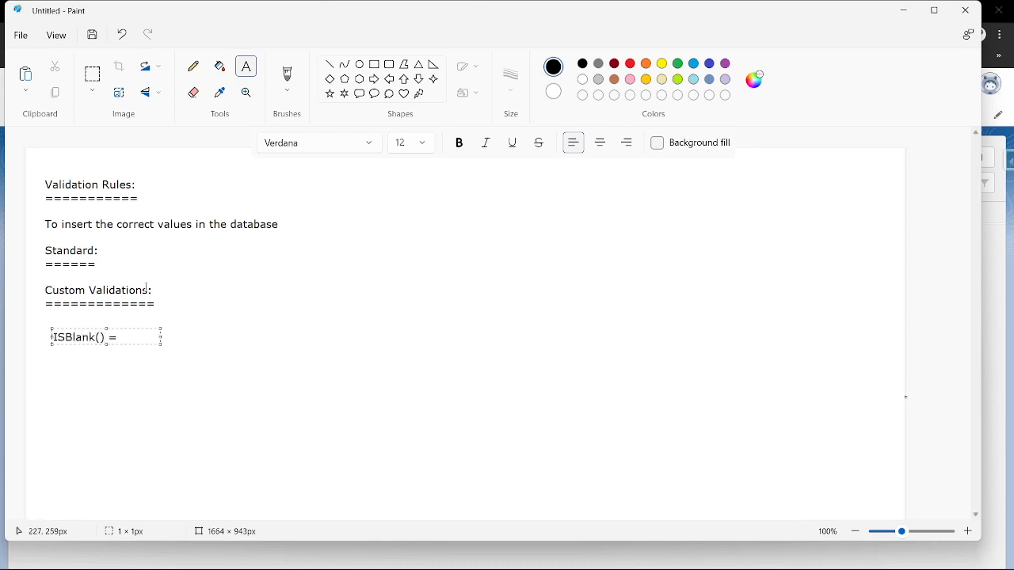
# - Complete the note as 'ISBlank() => if the field is blank, then system will return true'
pyautogui.moveTo(162, 345); pyautogui.dragTo(901, 476)
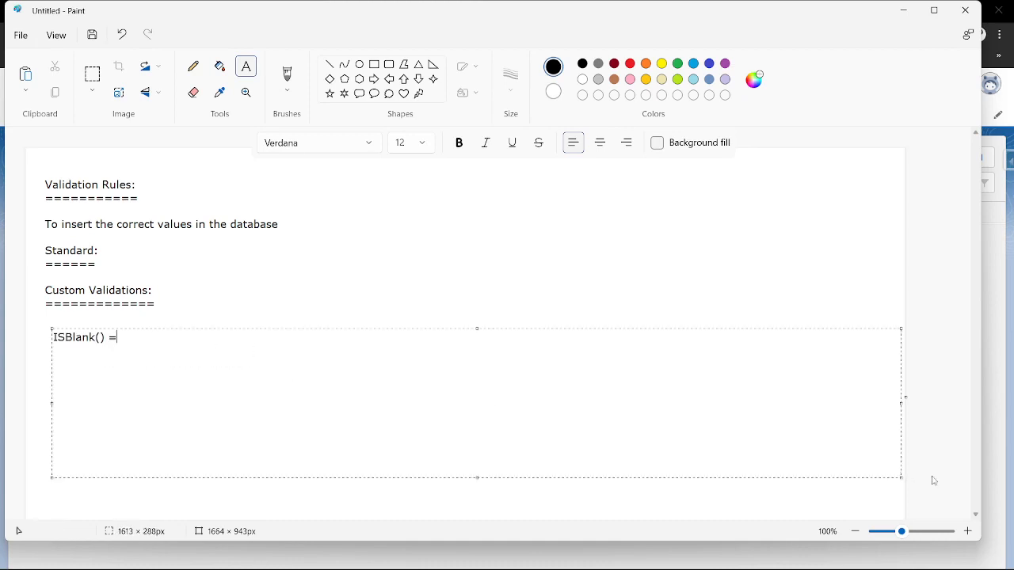
pyautogui.write('> if the field is blank')
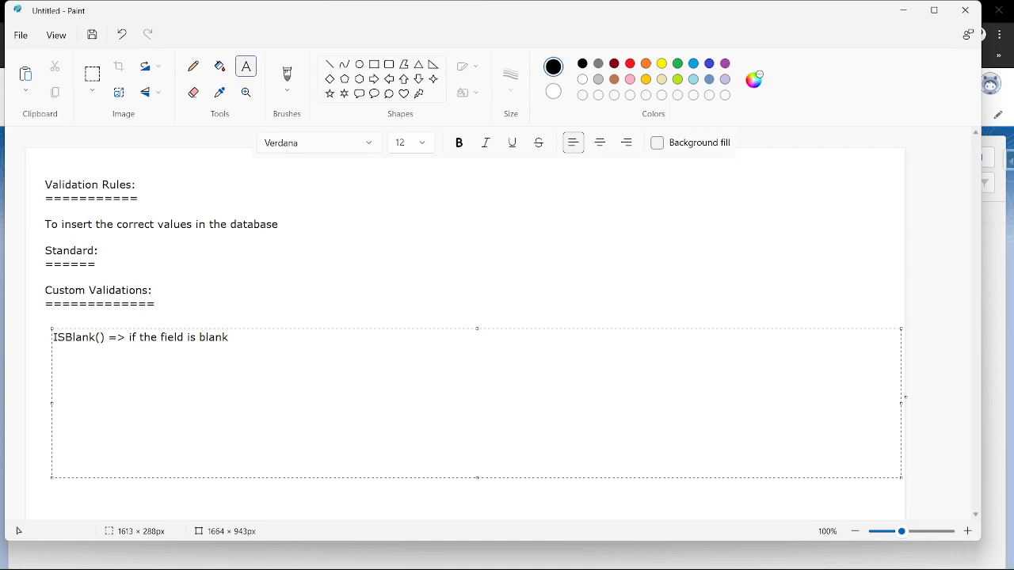
pyautogui.write(', then system will re')
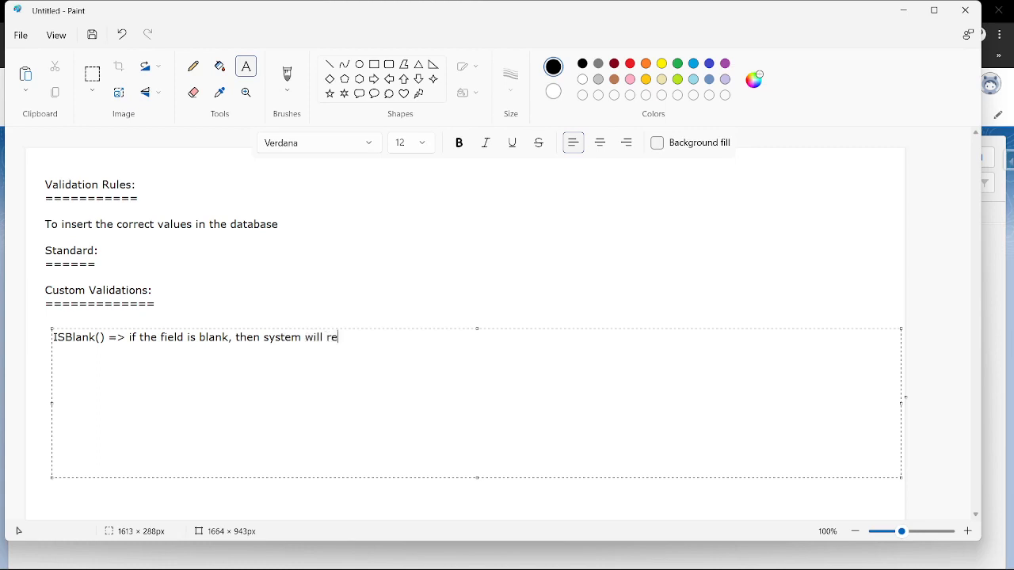
pyautogui.write('turn true')
pyautogui.moveTo(64, 338); pyautogui.dragTo(109, 338)
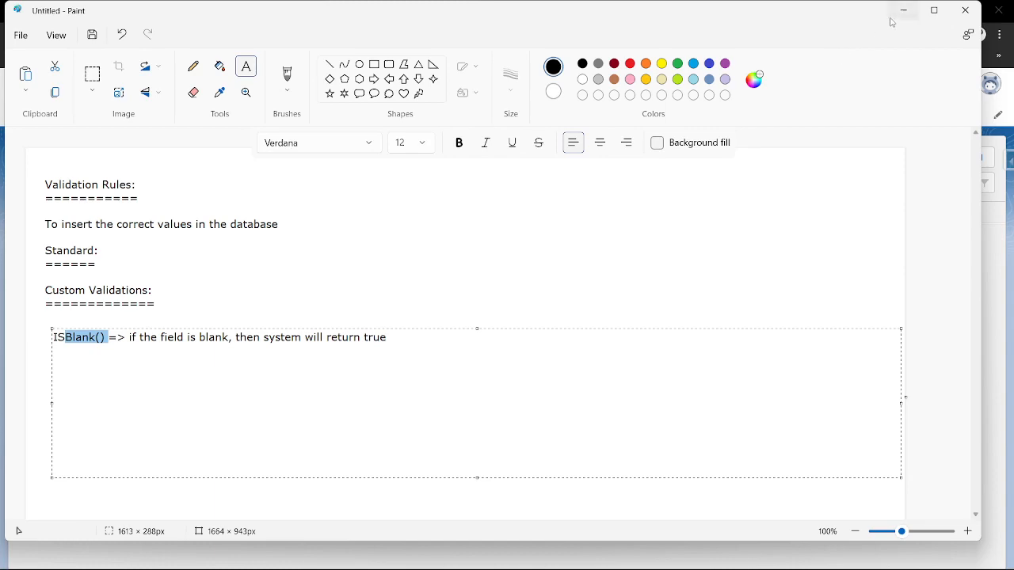
pyautogui.click(904, 10)
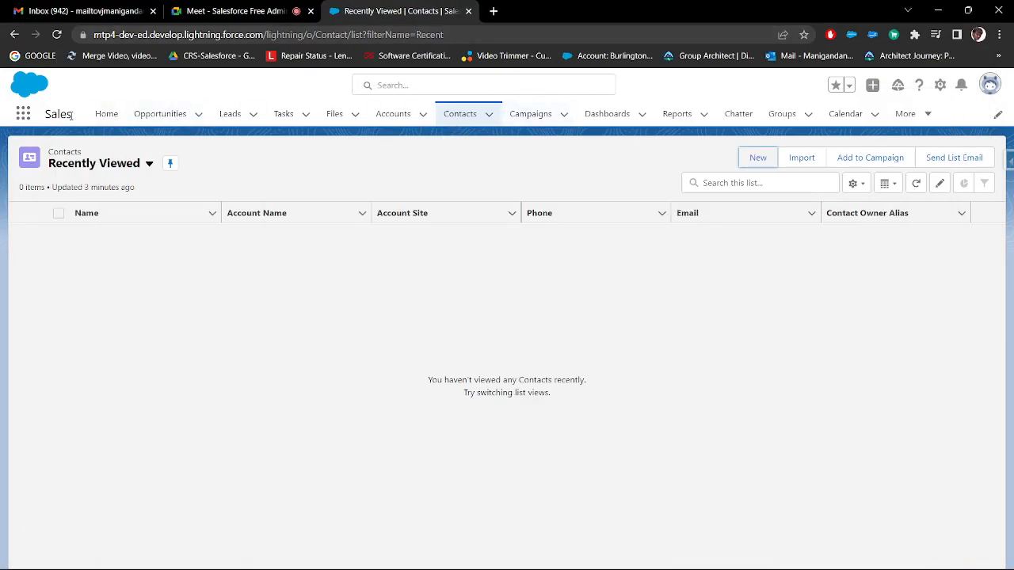
# - Open the Training Management app from the App Launcher and go to its Trainers list showing T1
pyautogui.click(23, 115)
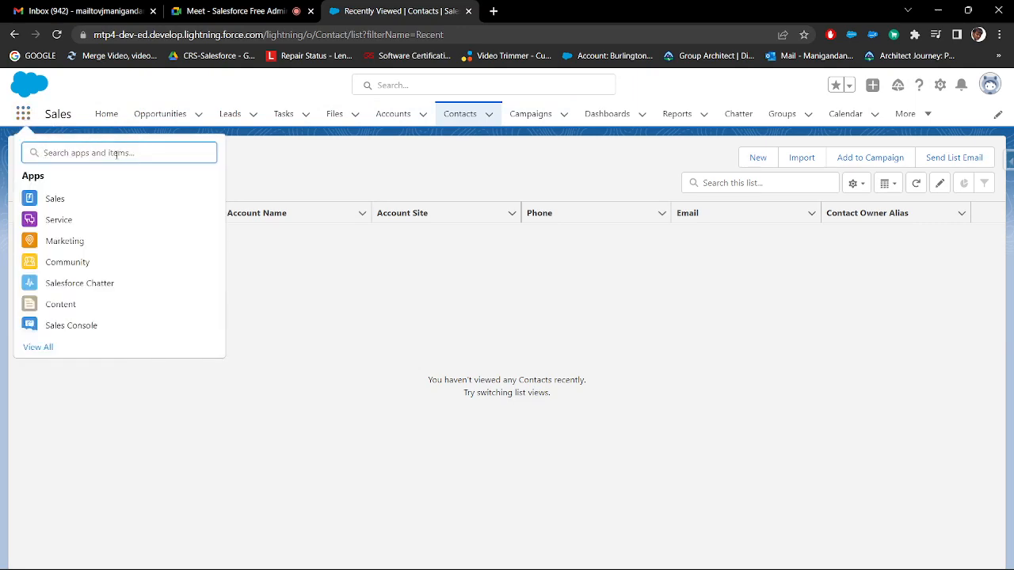
pyautogui.click(43, 349)
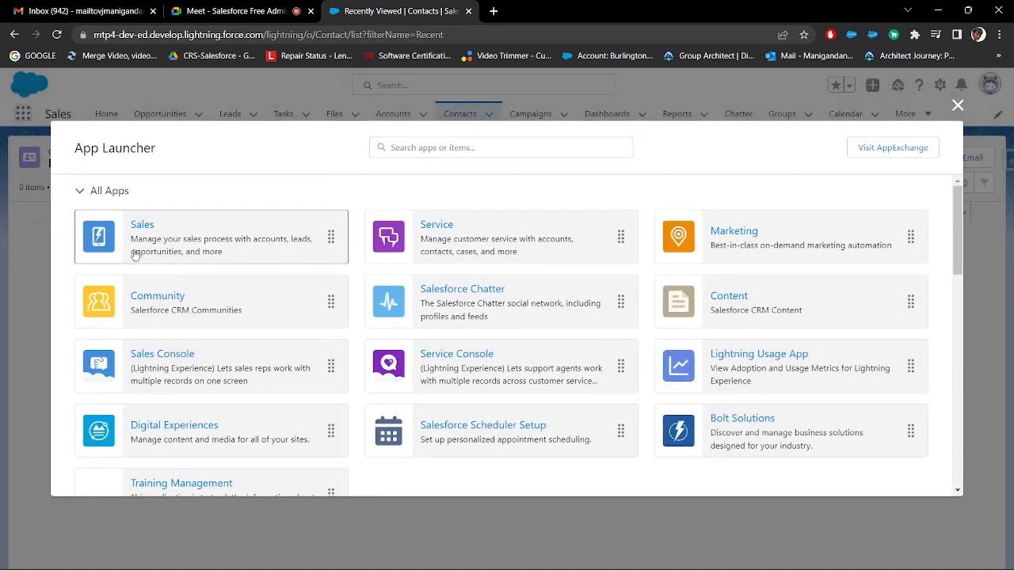
pyautogui.scroll(-3, 134, 253)
pyautogui.click(193, 243)
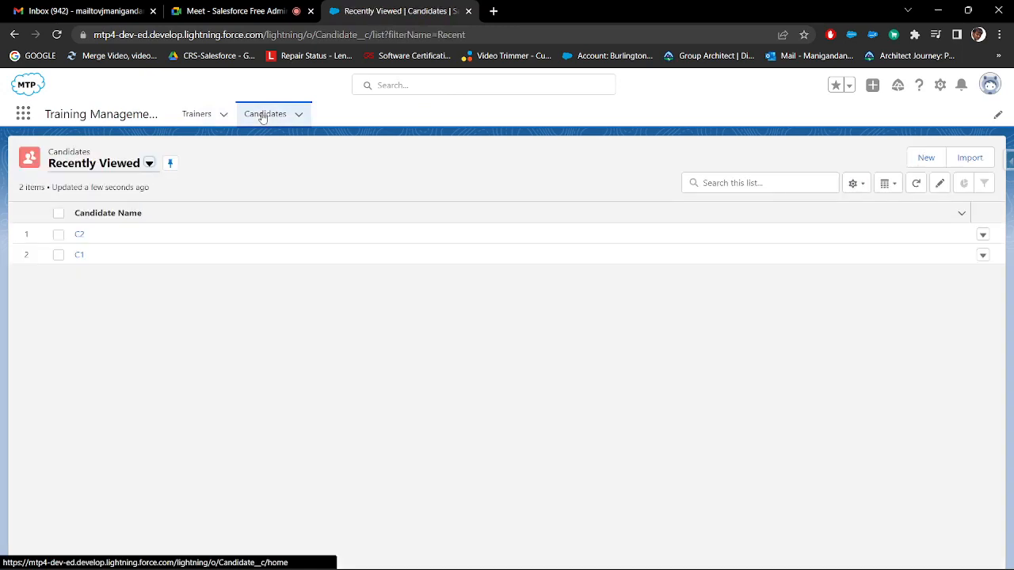
pyautogui.click(83, 257)
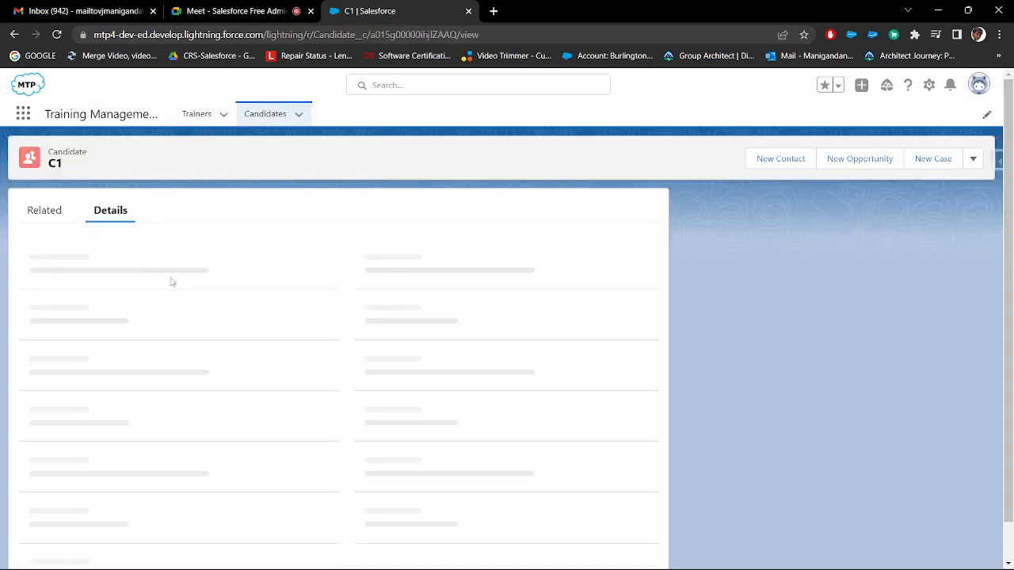
pyautogui.scroll(-1, 209, 293)
pyautogui.scroll(-3, 209, 292)
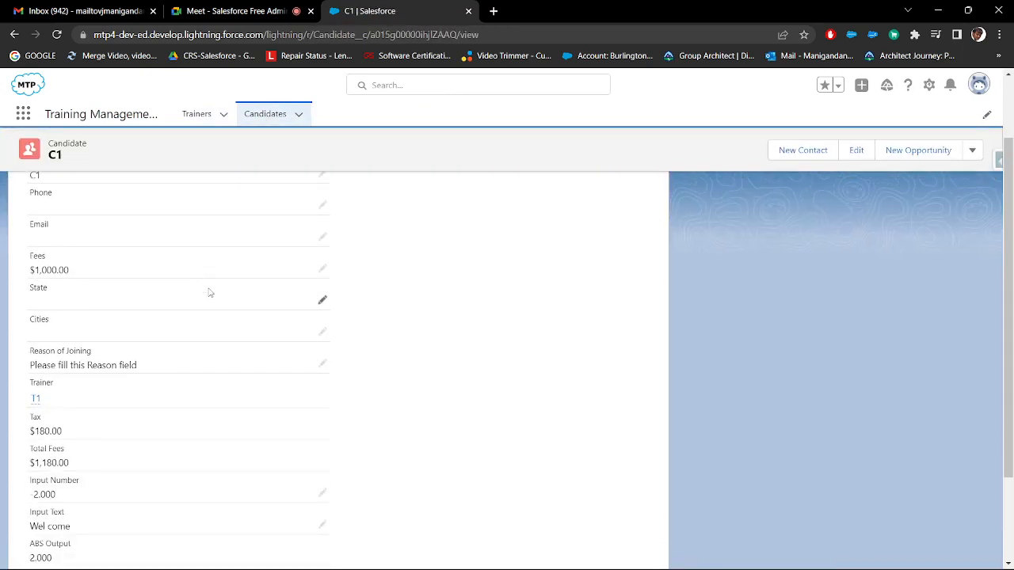
pyautogui.scroll(5, 209, 293)
pyautogui.click(197, 115)
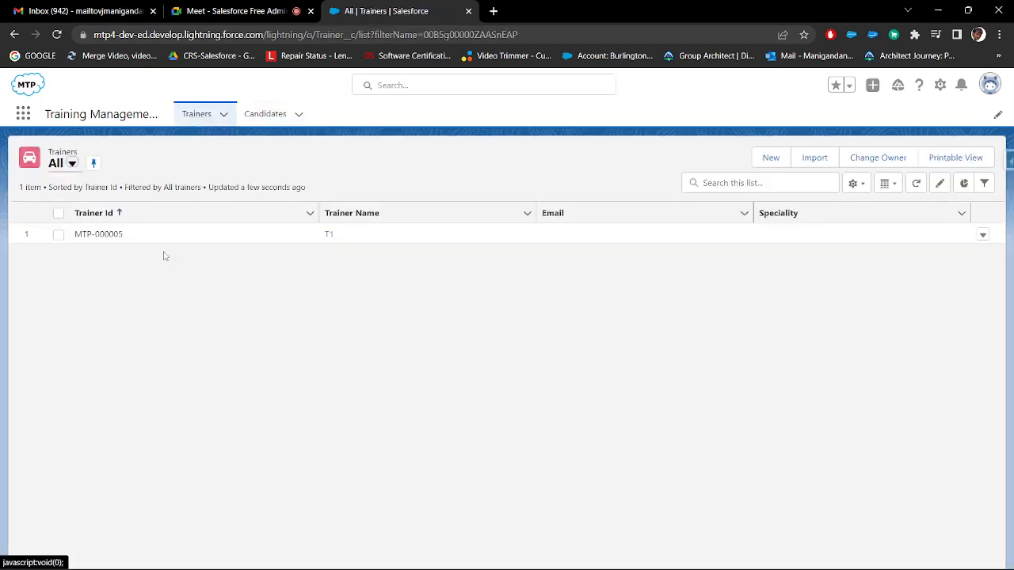
# - Open trainer T1's record and inline edit it, leaving the Email field blank
pyautogui.click(329, 236)
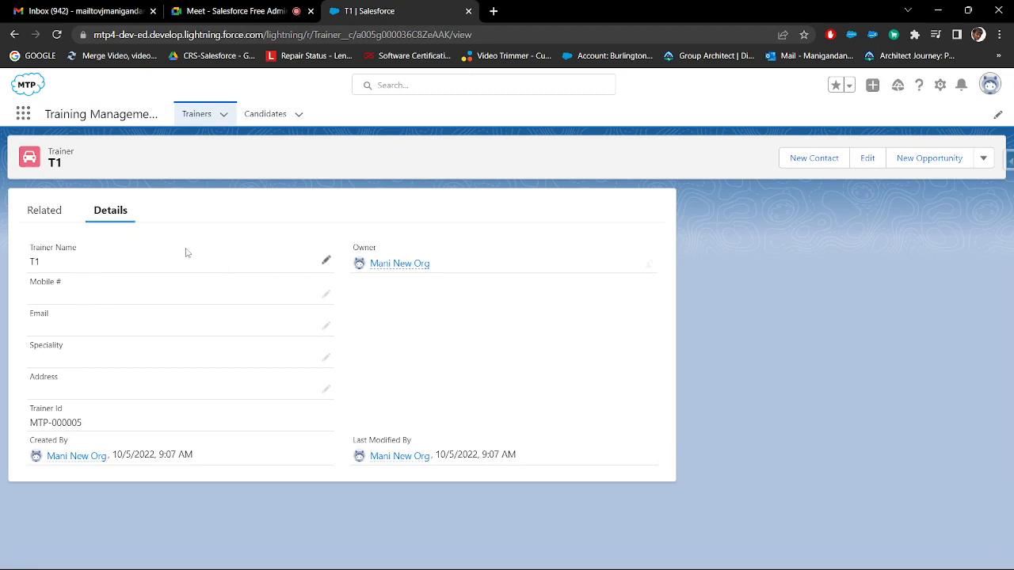
pyautogui.moveTo(25, 279); pyautogui.dragTo(349, 416)
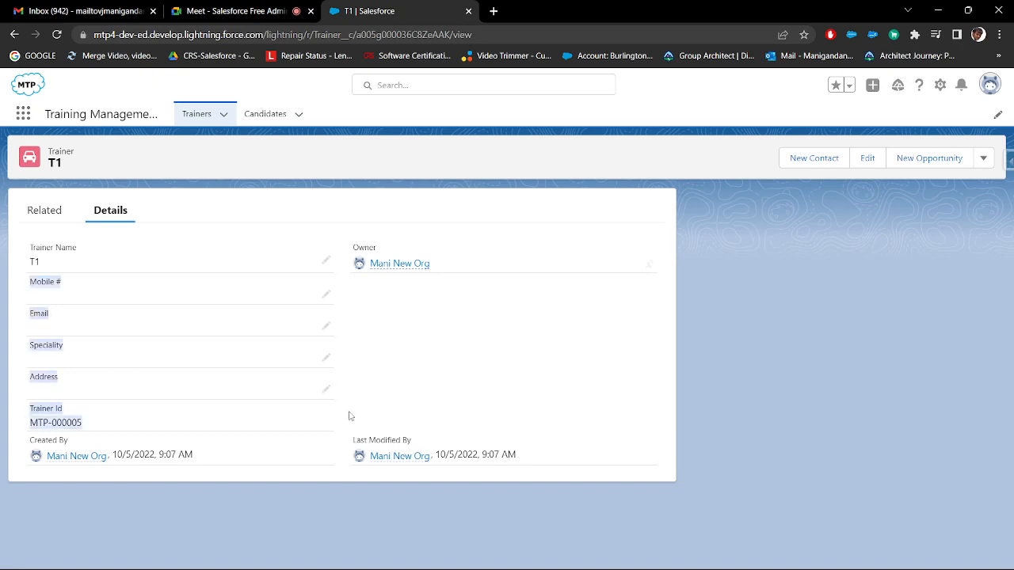
pyautogui.click(442, 392)
pyautogui.doubleClick(127, 319)
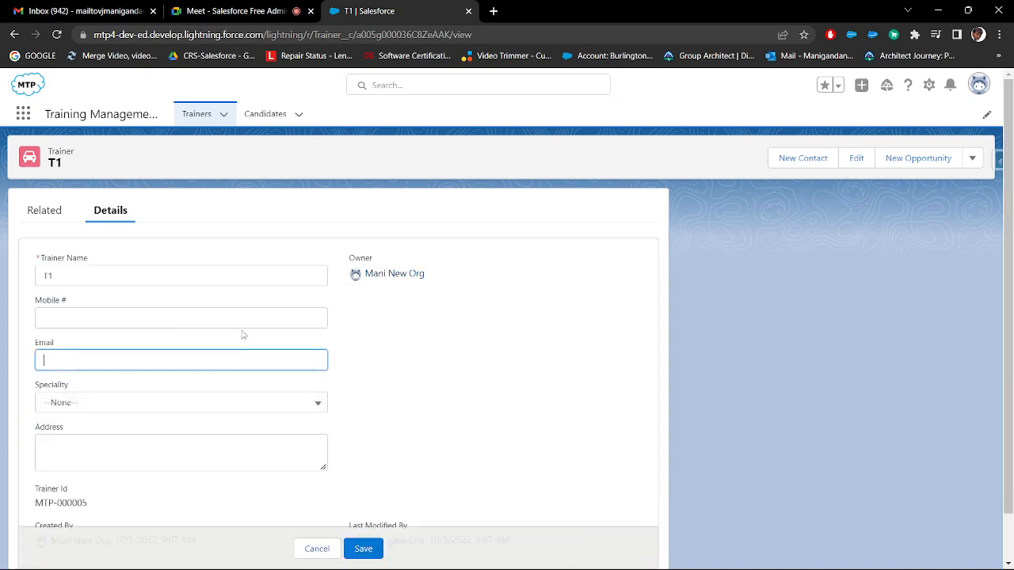
pyautogui.click(85, 348)
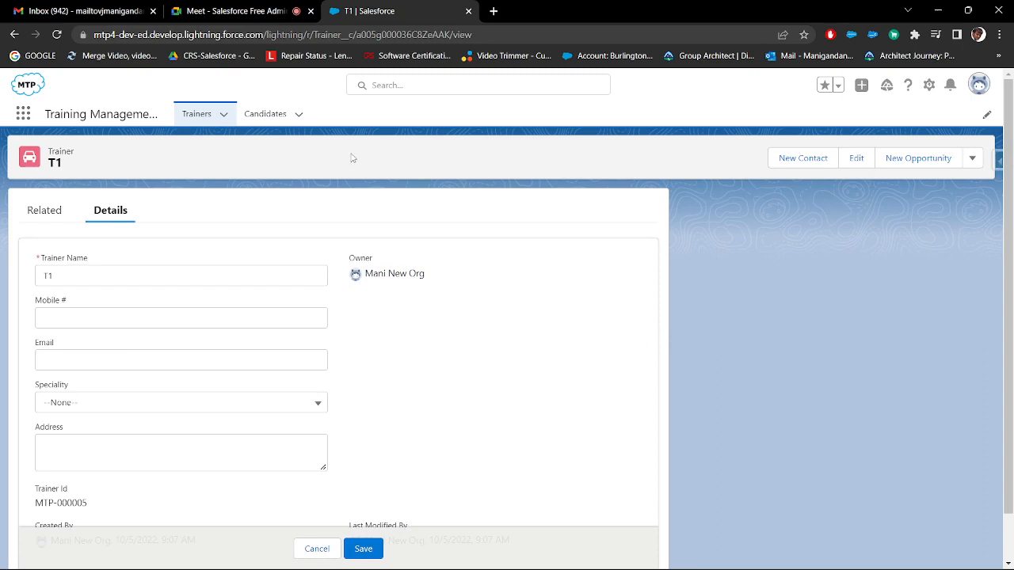
pyautogui.click(91, 358)
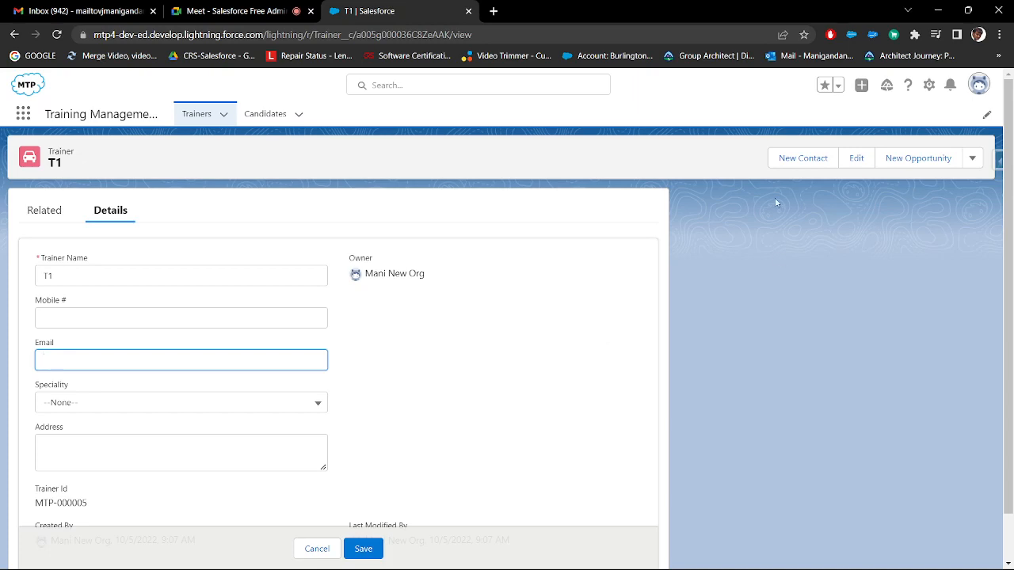
pyautogui.click(755, 555)
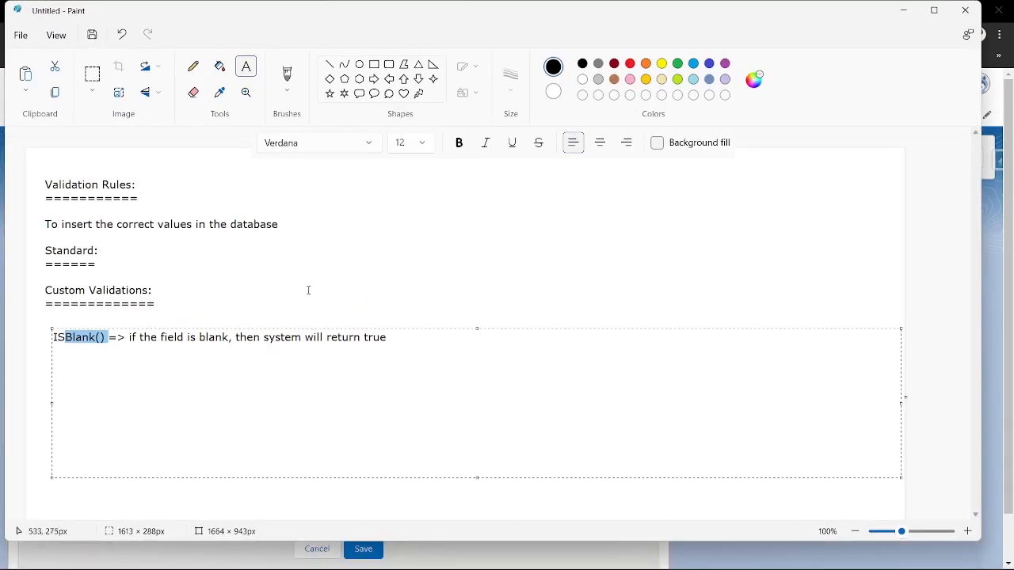
# - Add a Paint note headed 'how to ways that we can make a field as mandatory' and begin item 1
pyautogui.click(388, 209)
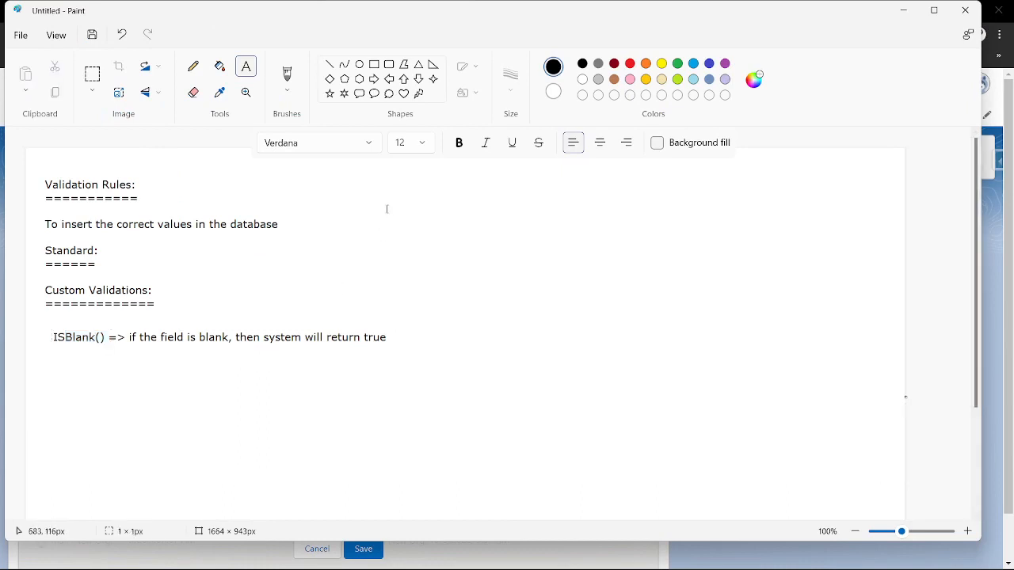
pyautogui.click(388, 209)
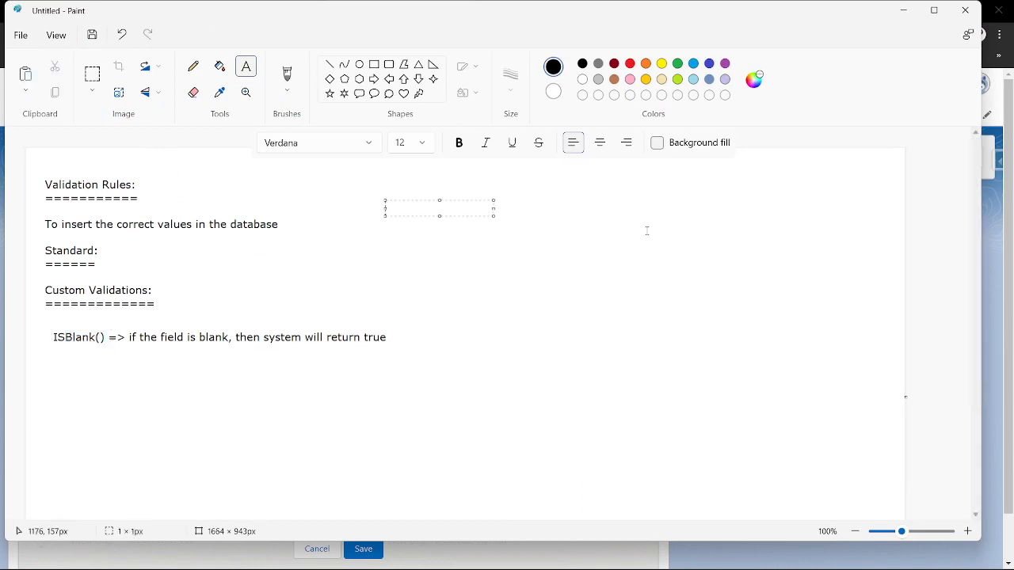
pyautogui.write('how')
pyautogui.write(' to make')
pyautogui.press('BackSpace')
pyautogui.press('BackSpace')
pyautogui.press('BackSpace')
pyautogui.press('BackSpace')
pyautogui.press('BackSpace')
pyautogui.write('ways that we m')
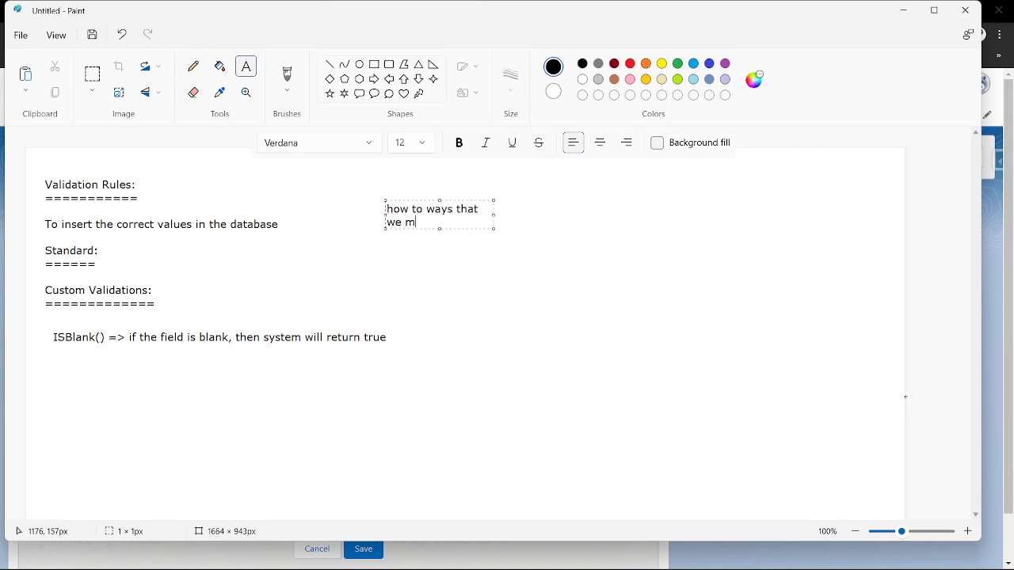
pyautogui.press('BackSpace')
pyautogui.write('can make a field')
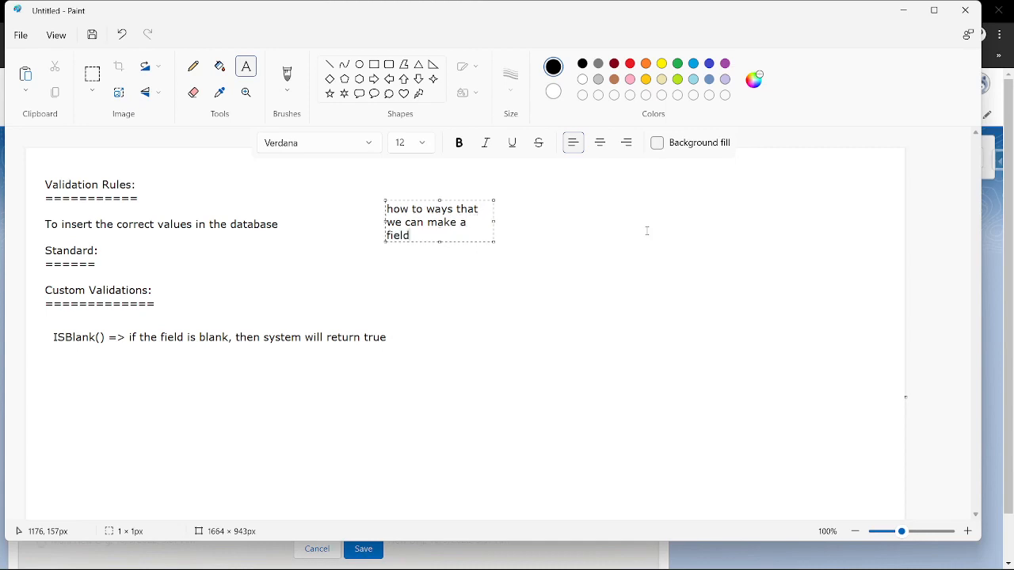
pyautogui.write(' as mandatory')
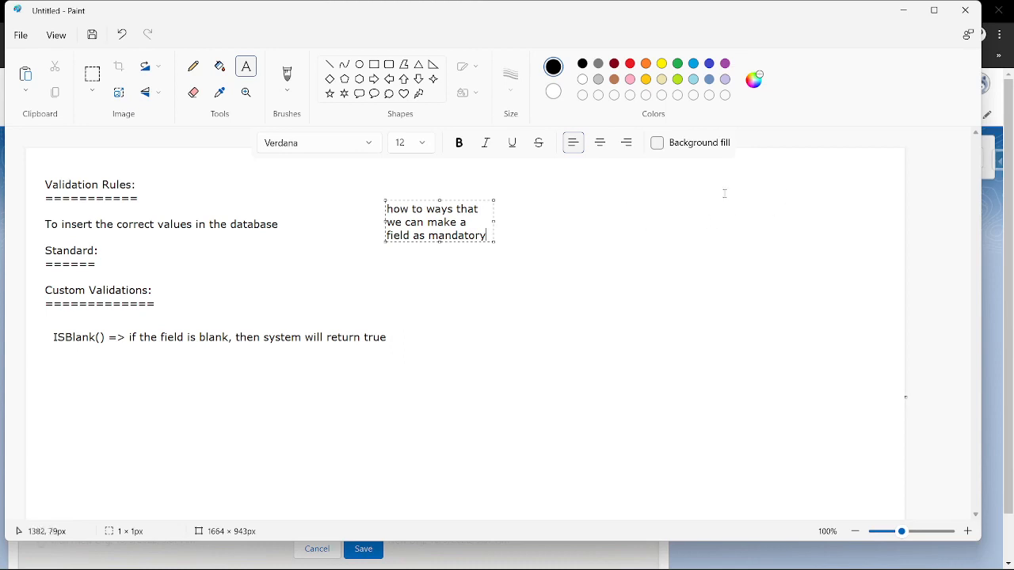
pyautogui.moveTo(492, 220); pyautogui.dragTo(859, 221)
pyautogui.write('1.')
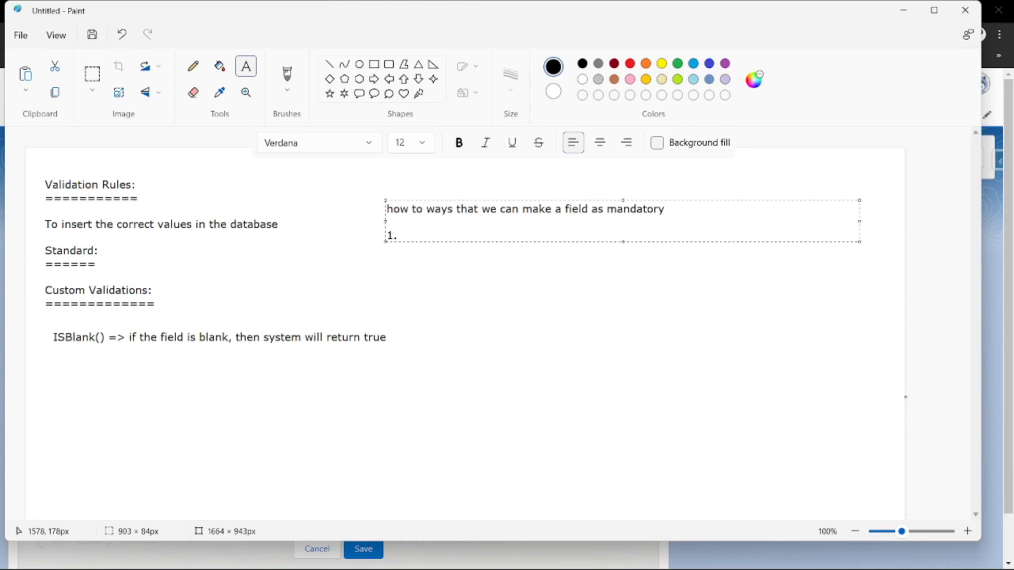
pyautogui.write(' while creating the field')
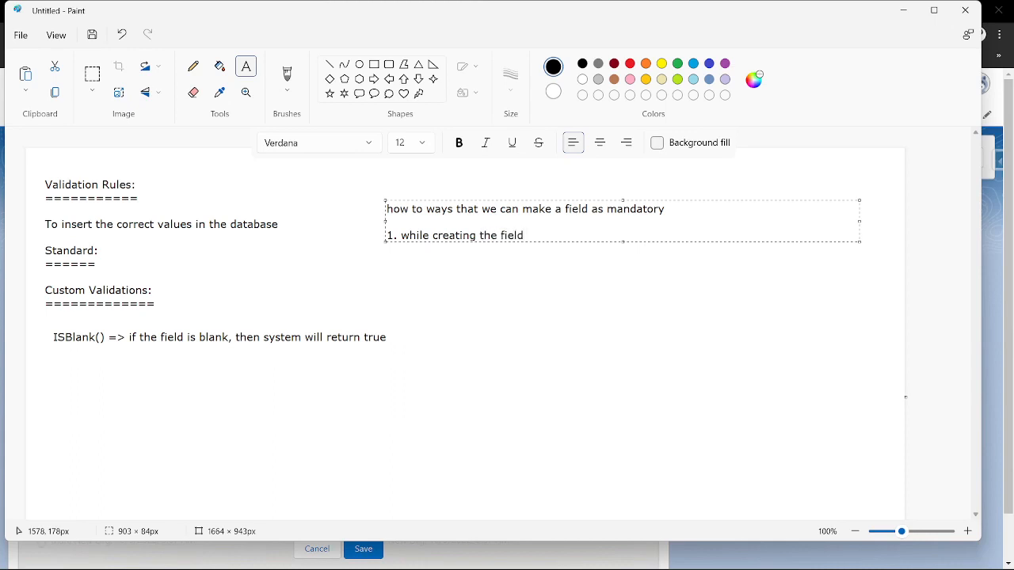
pyautogui.write(' if you check the box bo')
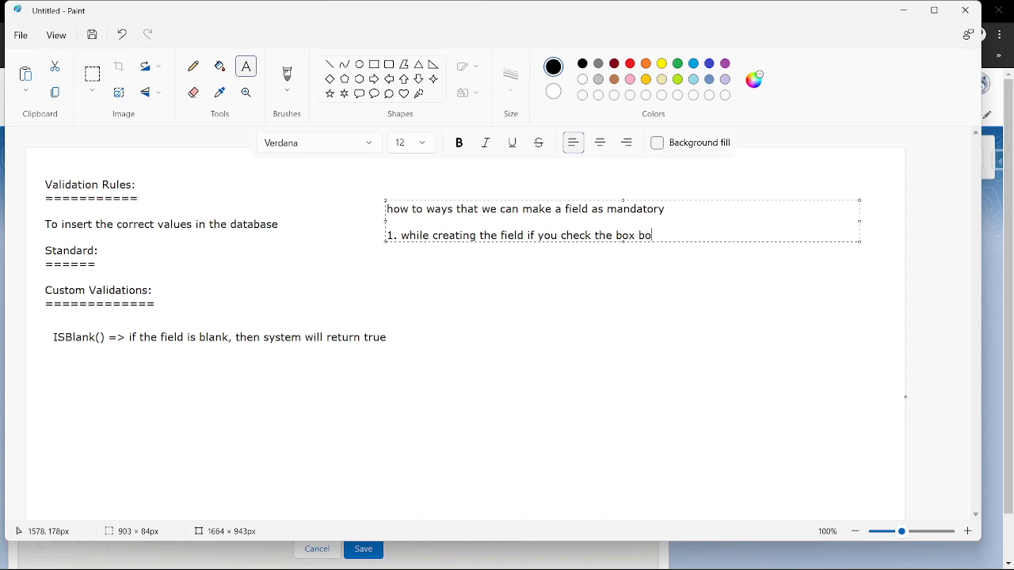
# - Finish item 1: 'while creating the field if you check the box called required'
pyautogui.press('BackSpace')
pyautogui.press('BackSpace')
pyautogui.write('call')
pyautogui.write('ed request')
pyautogui.press('BackSpace')
pyautogui.press('BackSpace')
pyautogui.press('BackSpace')
pyautogui.write('ired')
pyautogui.press('Return')
# - List items 2-5: Validation Rules, Page Layout, Triggers and VF Pages
pyautogui.write('2. Vali')
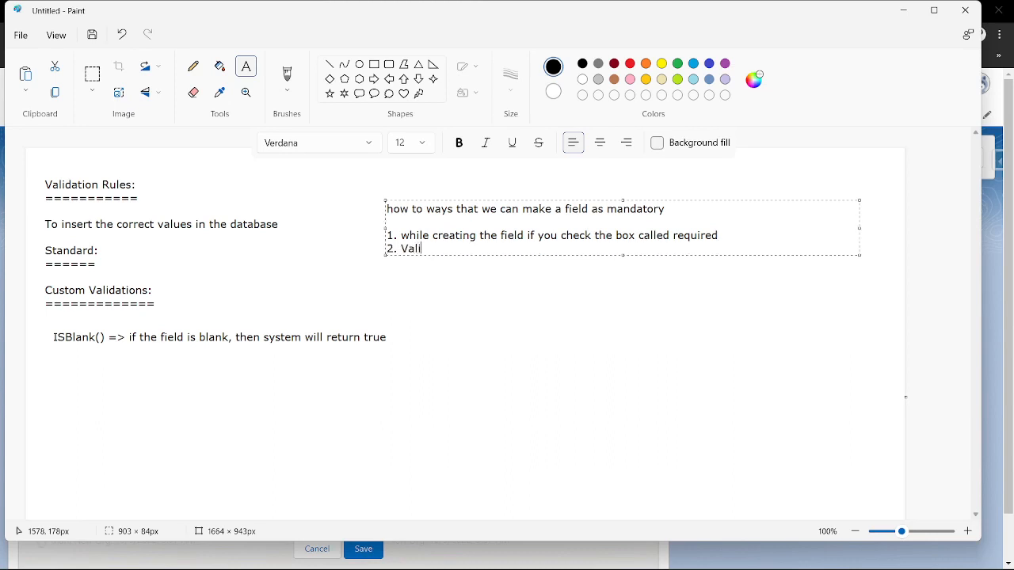
pyautogui.write('dation Rules')
pyautogui.press('Return')
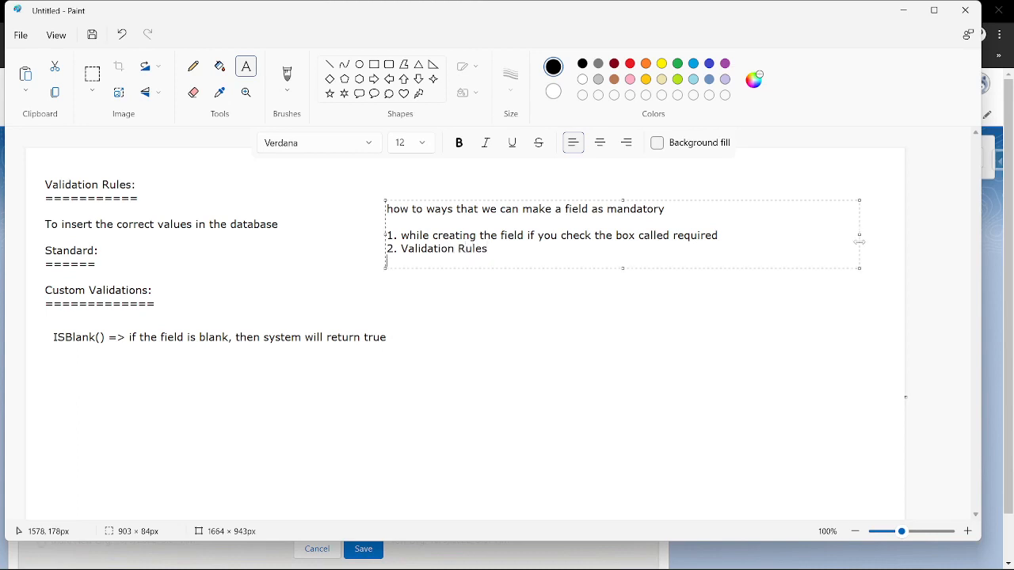
pyautogui.write('3. Paga')
pyautogui.press('BackSpace')
pyautogui.write('e Layout')
pyautogui.press('Return')
pyautogui.write('4')
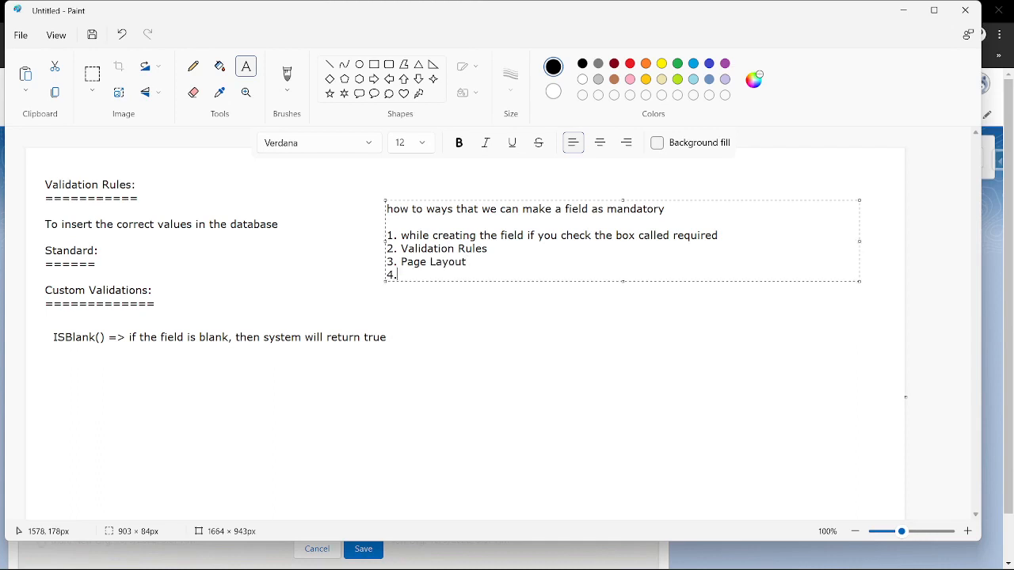
pyautogui.write('. Trigger')
pyautogui.press('Return')
pyautogui.write('s ')
pyautogui.write('5')
pyautogui.write('. VF Pages')
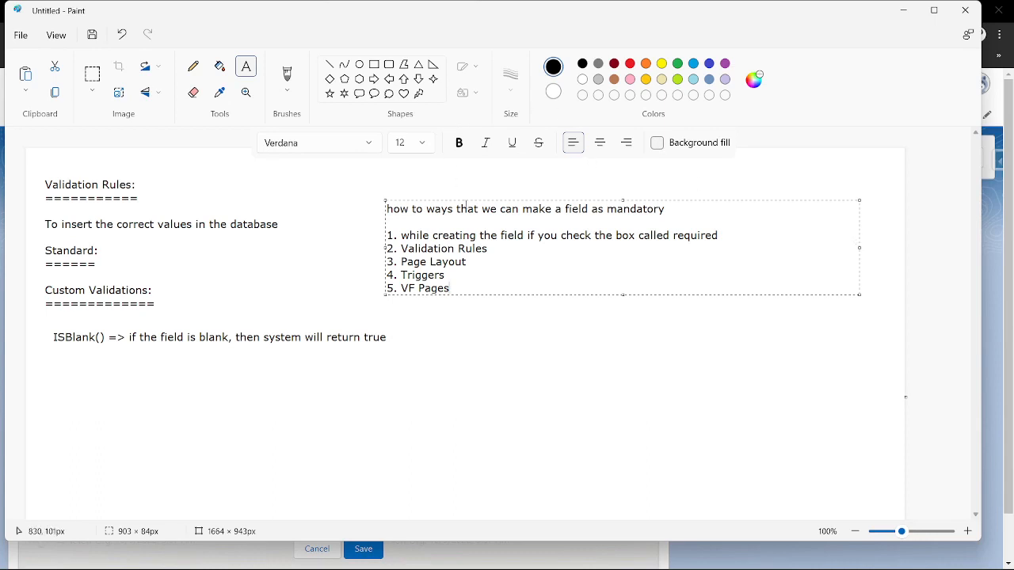
# - Highlight Validation Rules in the list, commit the note, and return to Salesforce
pyautogui.moveTo(467, 262); pyautogui.dragTo(616, 237)
pyautogui.click(399, 238)
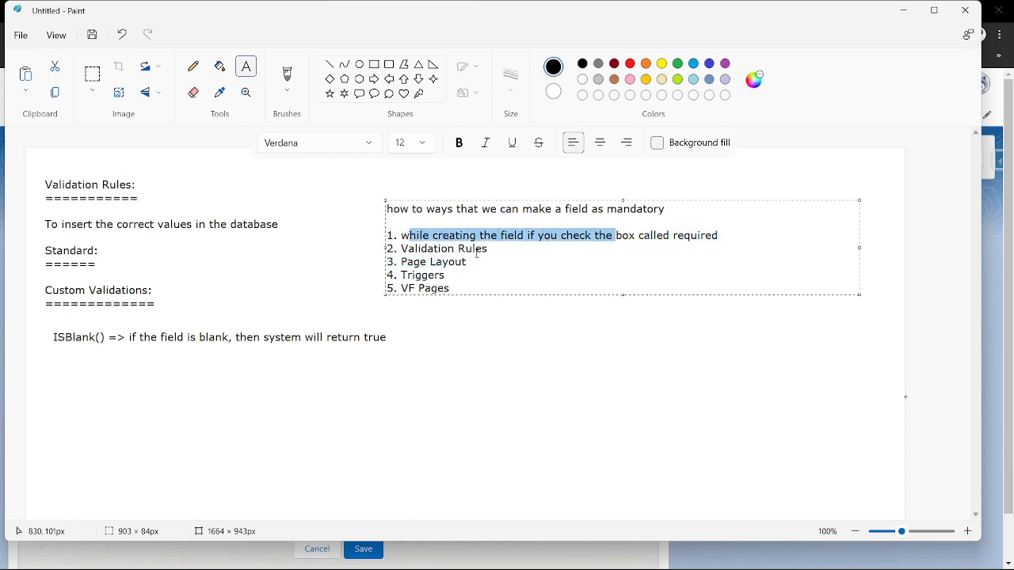
pyautogui.click(449, 250)
pyautogui.moveTo(449, 251); pyautogui.dragTo(396, 250)
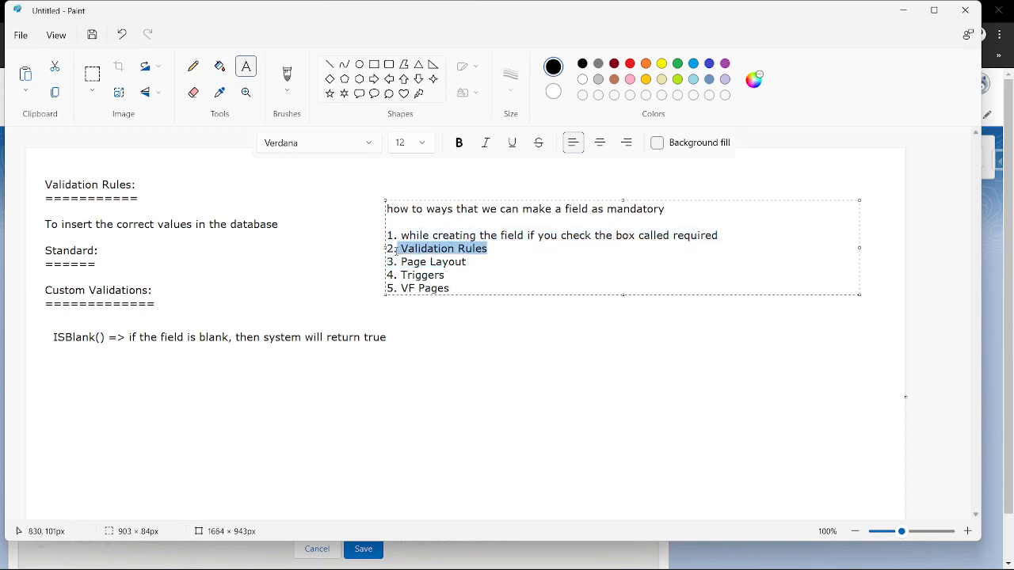
pyautogui.click(414, 346)
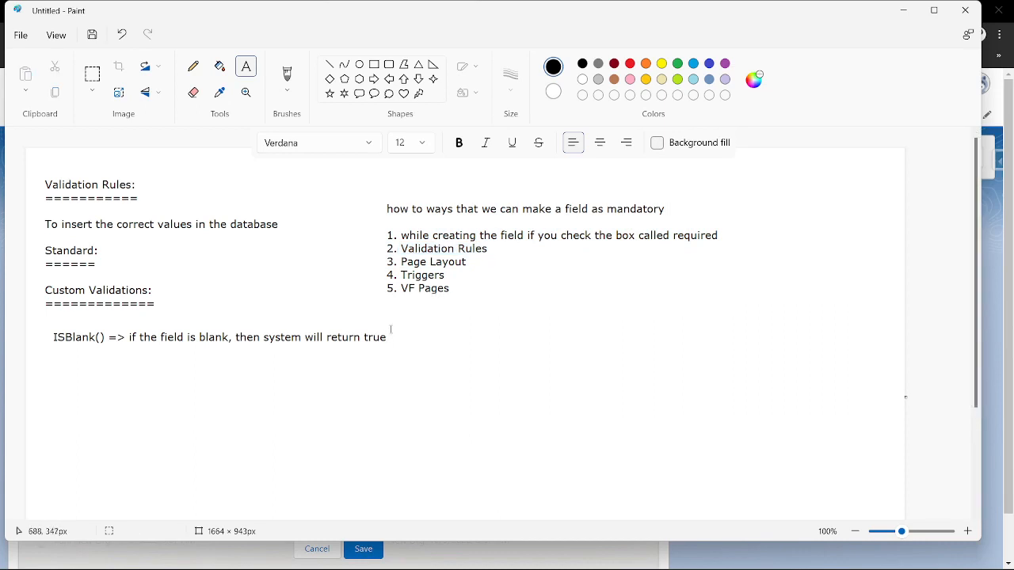
pyautogui.hotkey('alt', 'Tab')
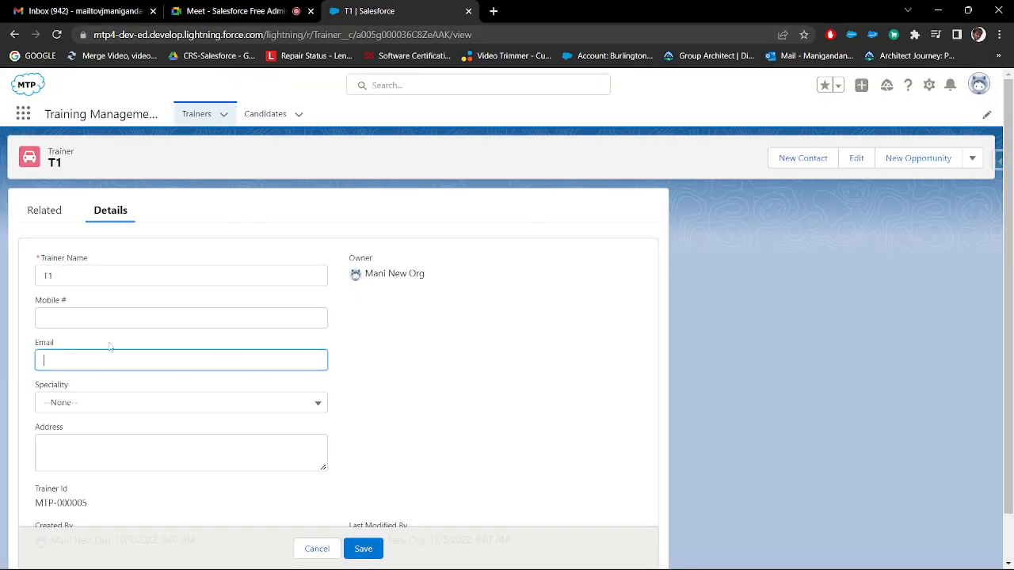
# - Open the Trainer object (Trainer__c) in Object Manager via the Setup gear's Edit Object
pyautogui.moveTo(110, 349); pyautogui.dragTo(35, 346)
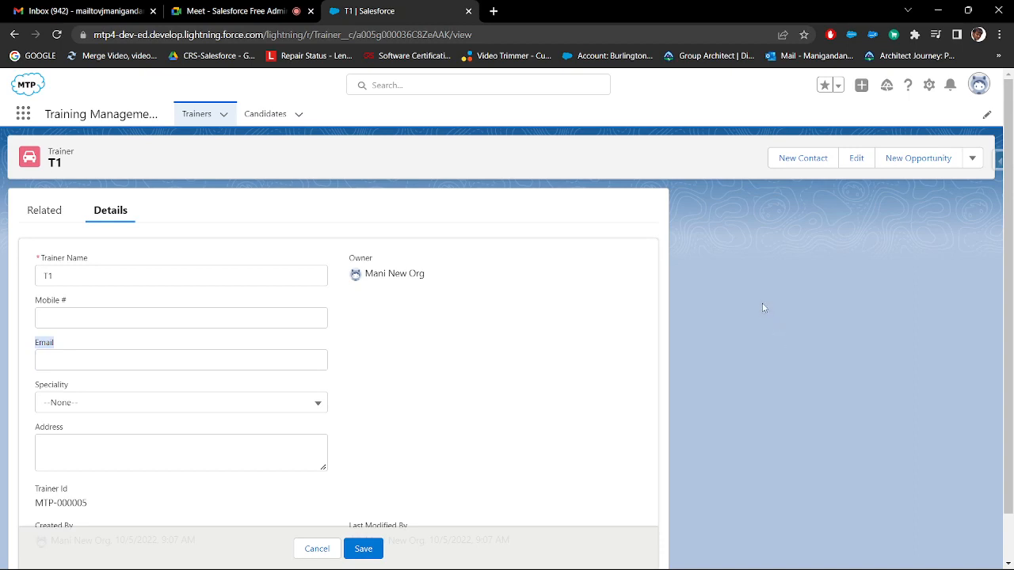
pyautogui.click(929, 86)
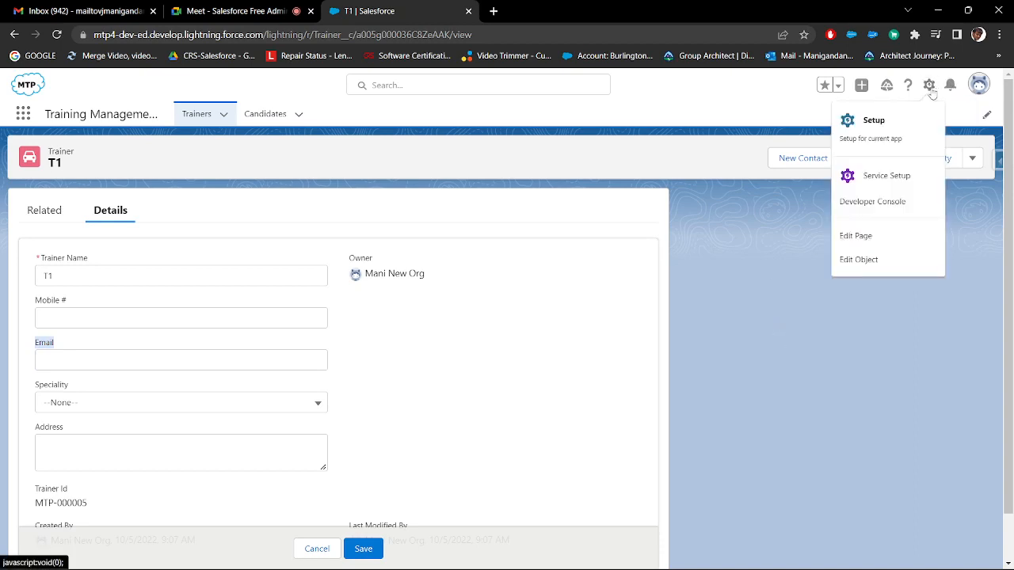
pyautogui.click(859, 260)
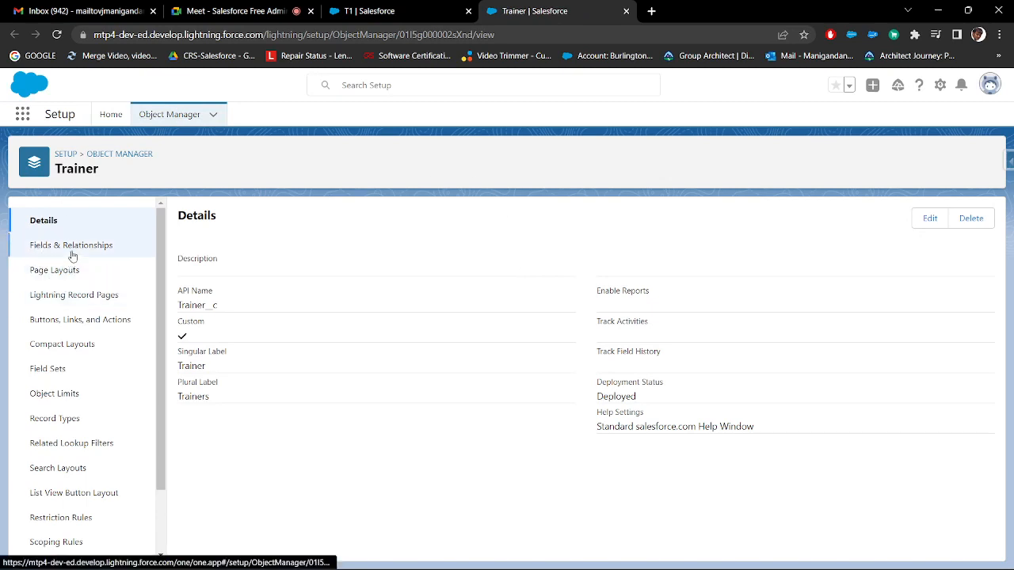
pyautogui.scroll(-1, 103, 443)
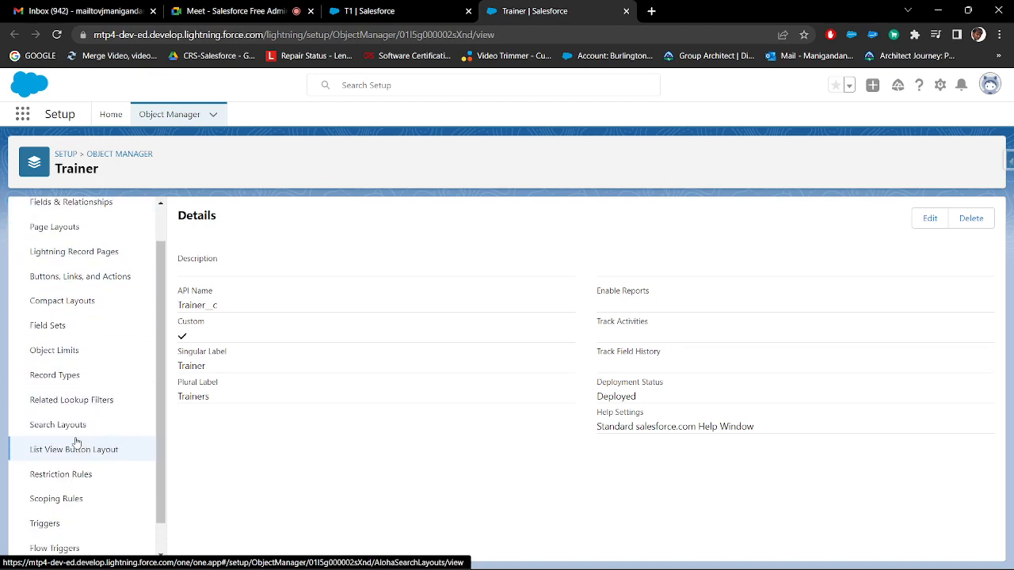
# - Start a new validation rule from the Trainer object's Validation Rules page
pyautogui.click(75, 540)
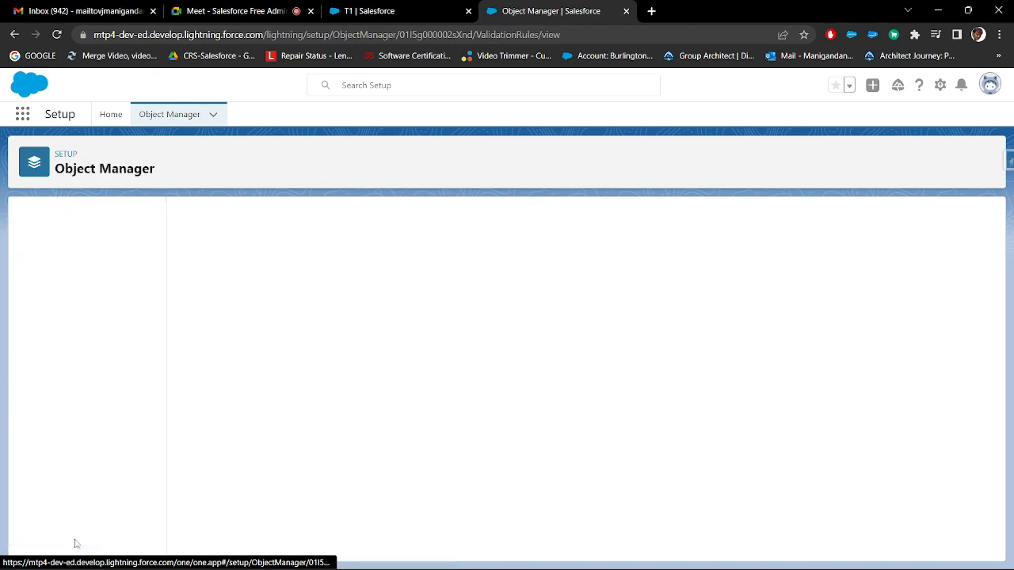
pyautogui.moveTo(295, 219); pyautogui.dragTo(180, 215)
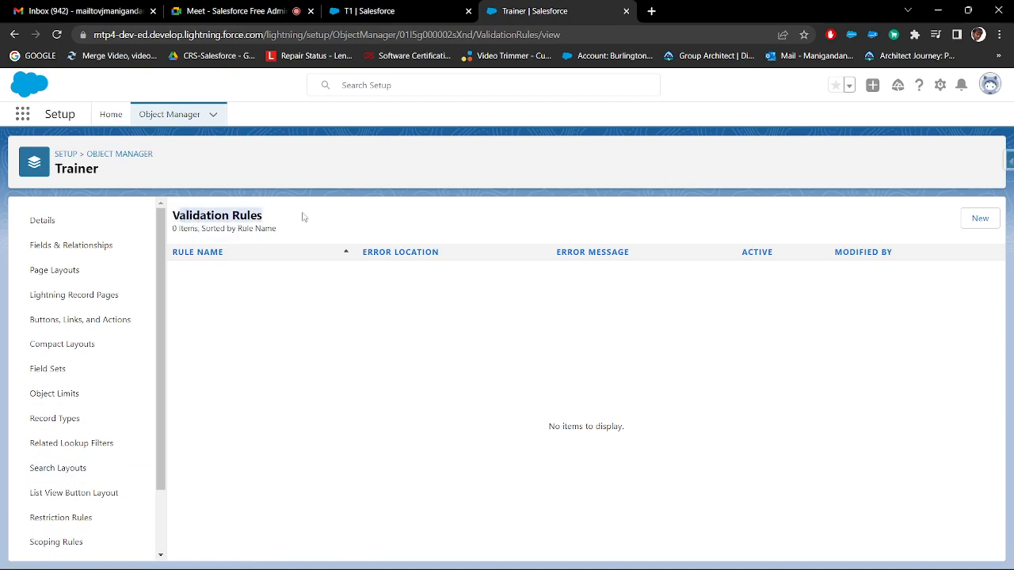
pyautogui.click(742, 322)
pyautogui.click(982, 225)
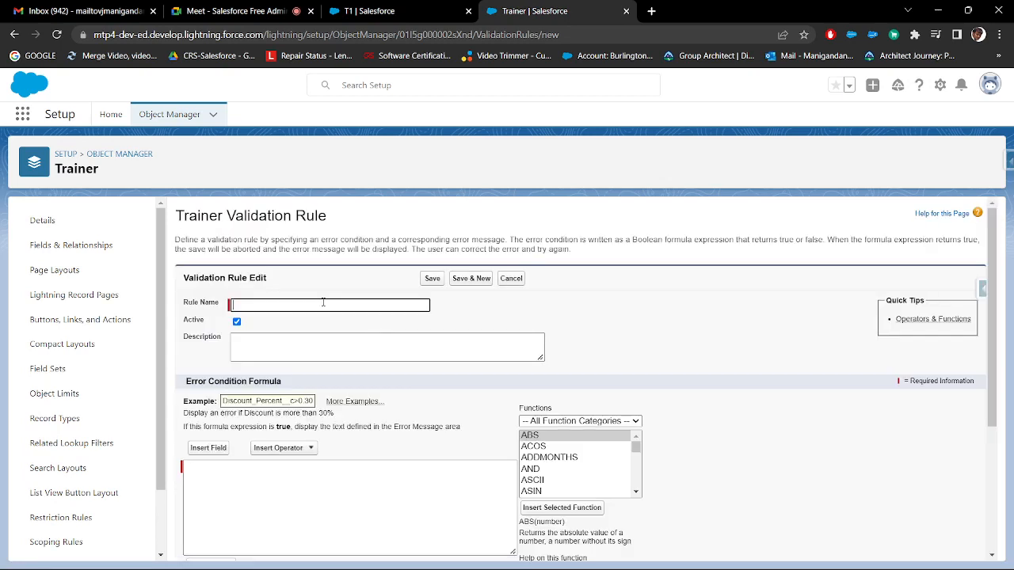
# - Name the rule Trainer_Email_Validation and describe it as validating whether the trainer email field is blank
pyautogui.click(325, 305)
pyautogui.write('Trainer Email Validation')
pyautogui.press('Tab')
pyautogui.press('Tab')
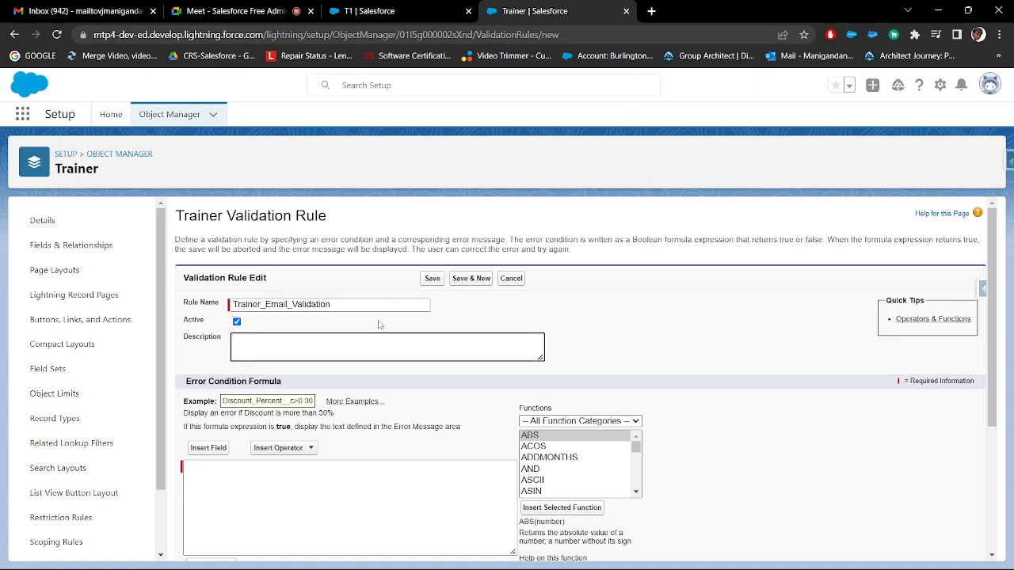
pyautogui.scroll(-2, 368, 293)
pyautogui.scroll(1, 348, 309)
pyautogui.scroll(1, 332, 292)
pyautogui.write('rule will validate whether the emai')
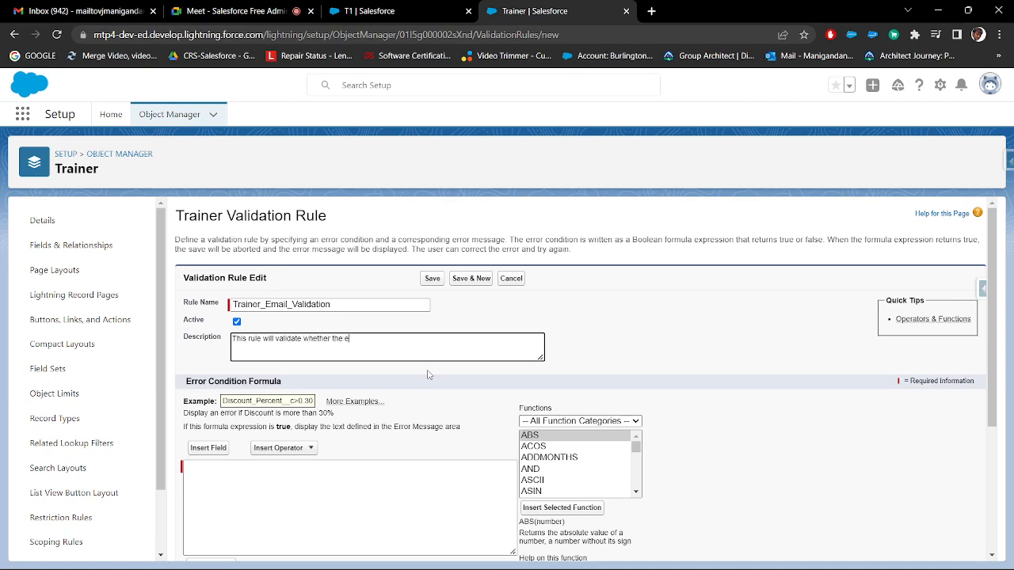
pyautogui.press('BackSpace')
pyautogui.press('BackSpace')
pyautogui.press('BackSpace')
pyautogui.press('BackSpace')
pyautogui.write('trainer email field is blank or not')
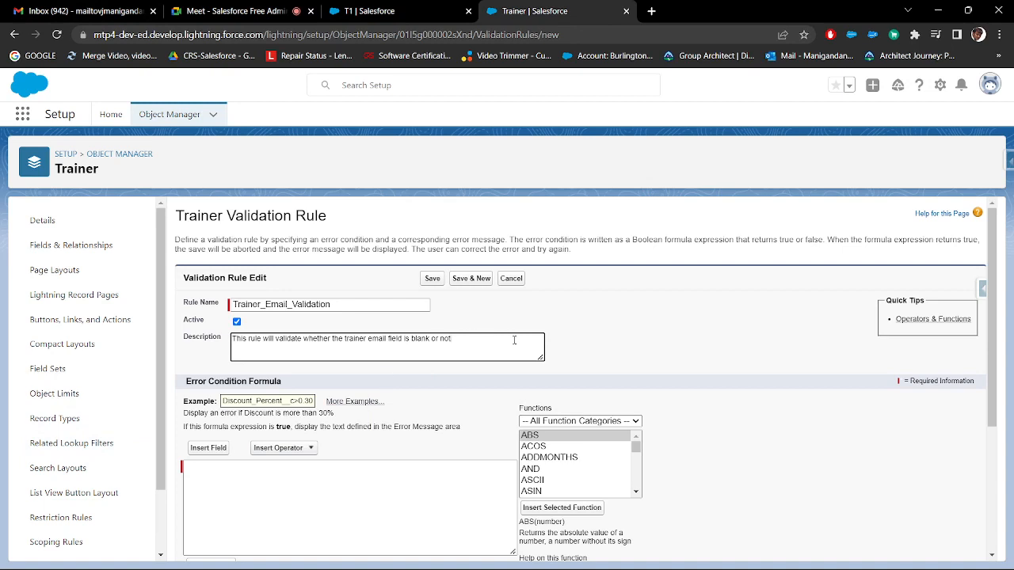
pyautogui.scroll(-1, 514, 340)
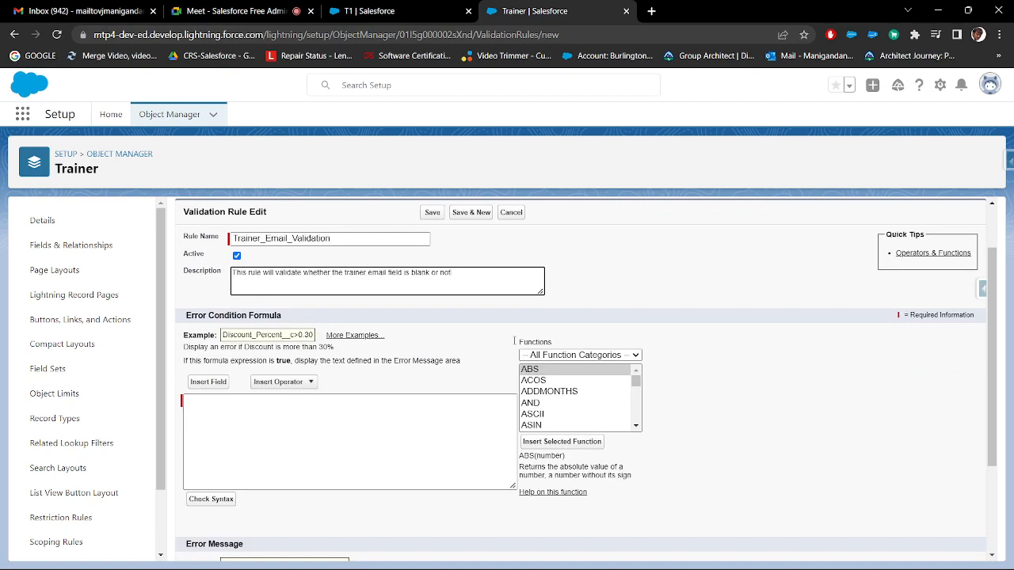
# - Insert the ISBLANK function into the error condition formula from the Functions list
pyautogui.scroll(-1, 515, 340)
pyautogui.click(309, 361)
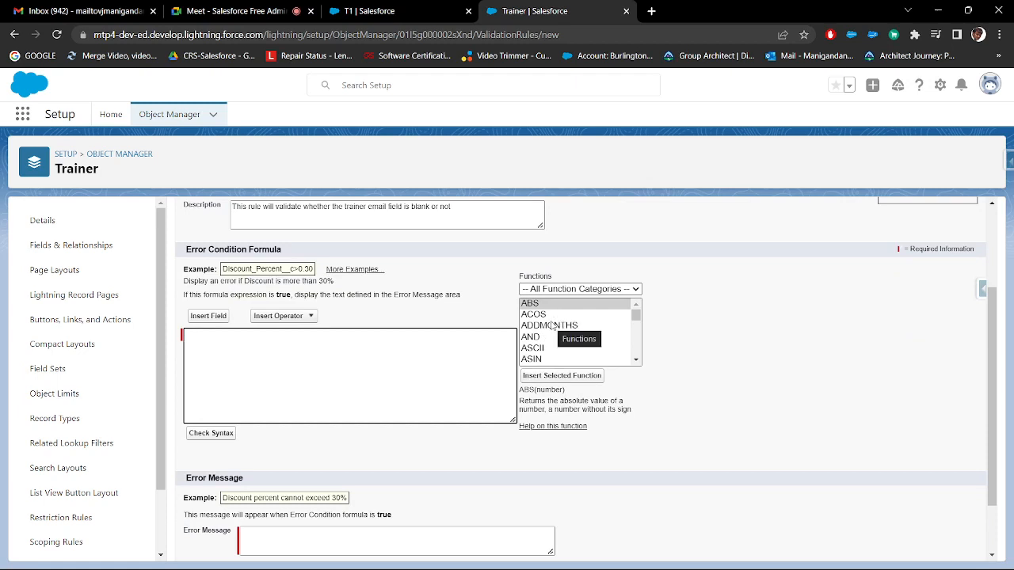
pyautogui.scroll(-2, 550, 325)
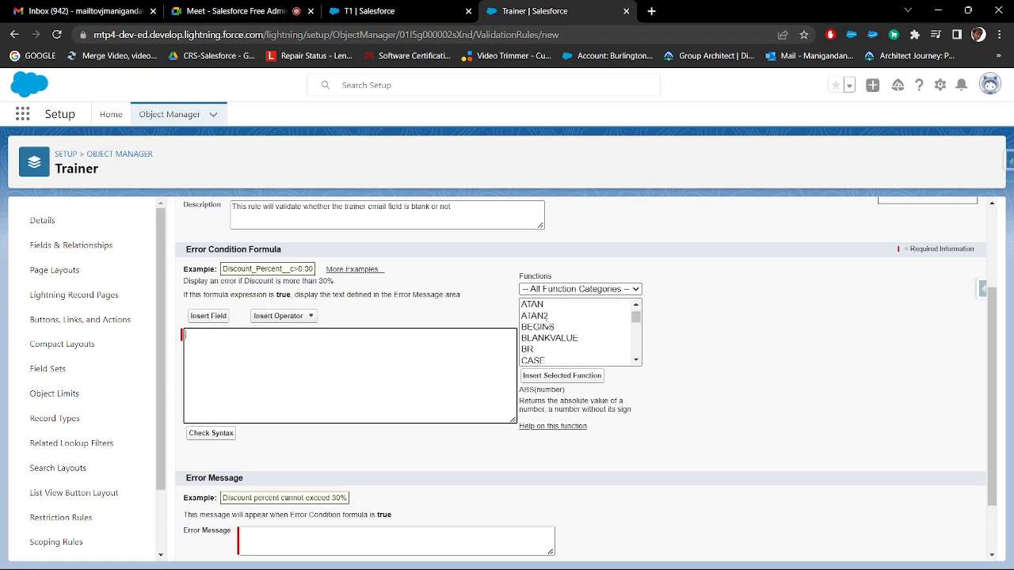
pyautogui.click(547, 319)
pyautogui.scroll(-20, 552, 327)
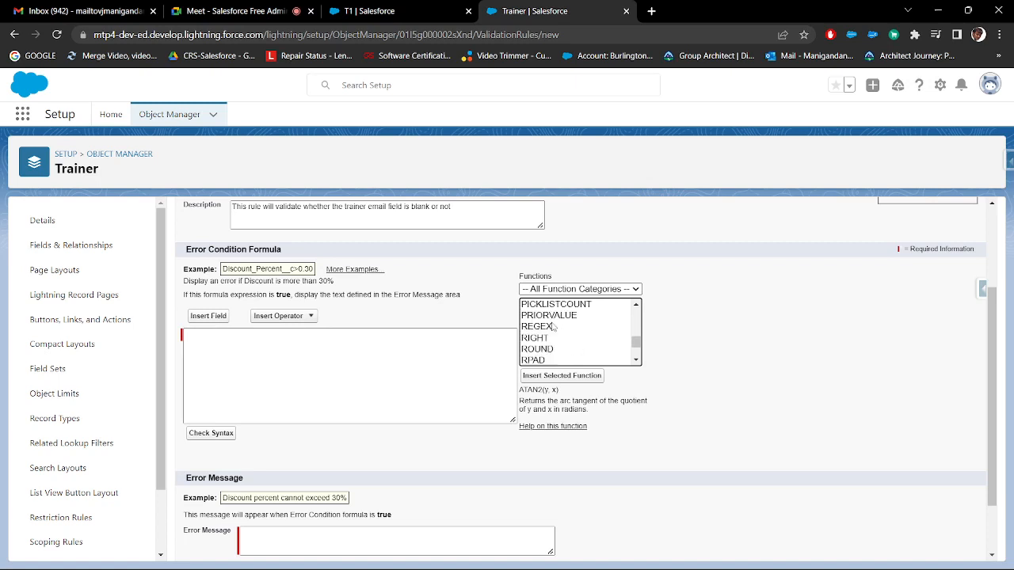
pyautogui.scroll(-5, 552, 327)
pyautogui.scroll(20, 553, 328)
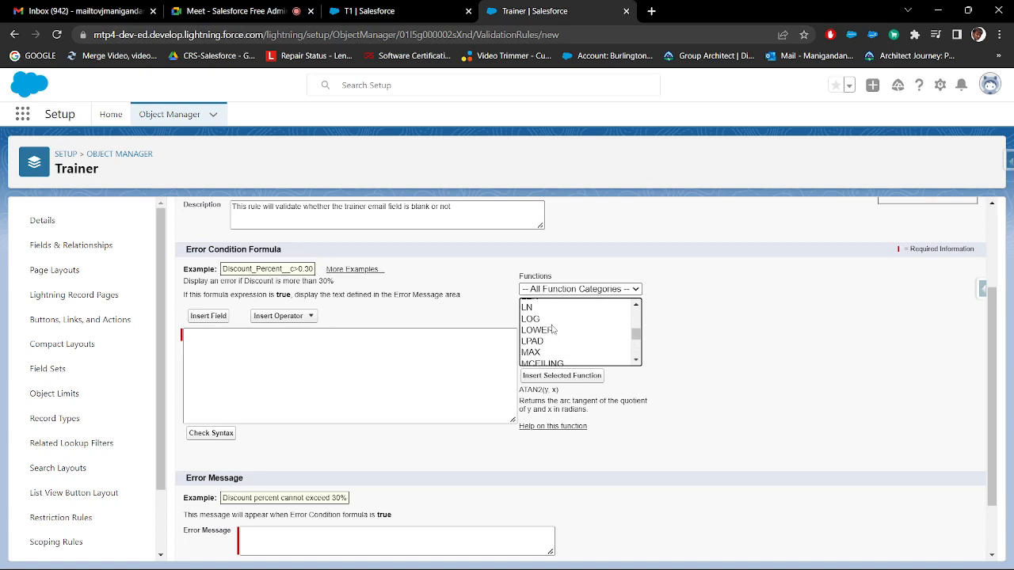
pyautogui.click(552, 315)
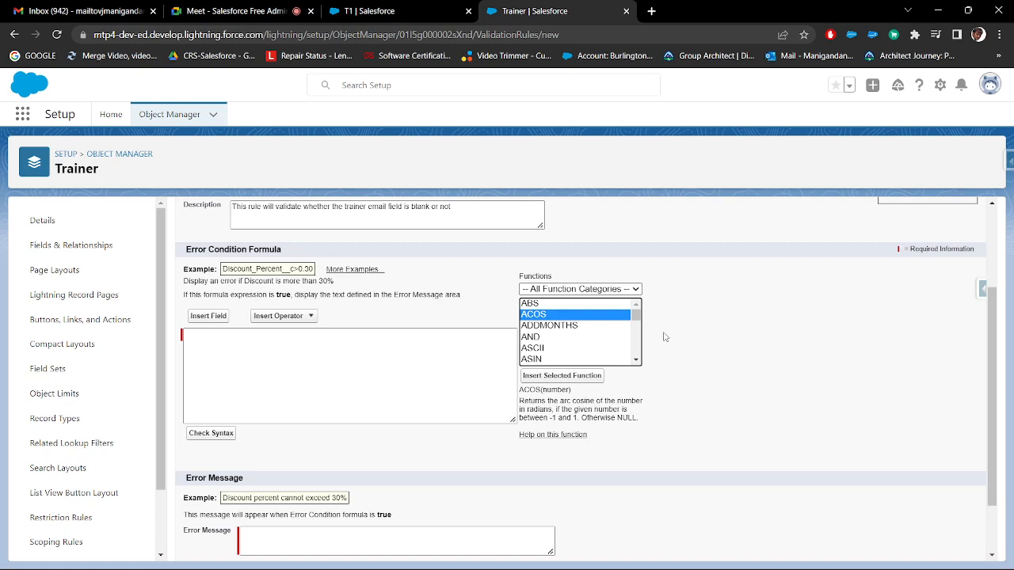
pyautogui.write('isblank')
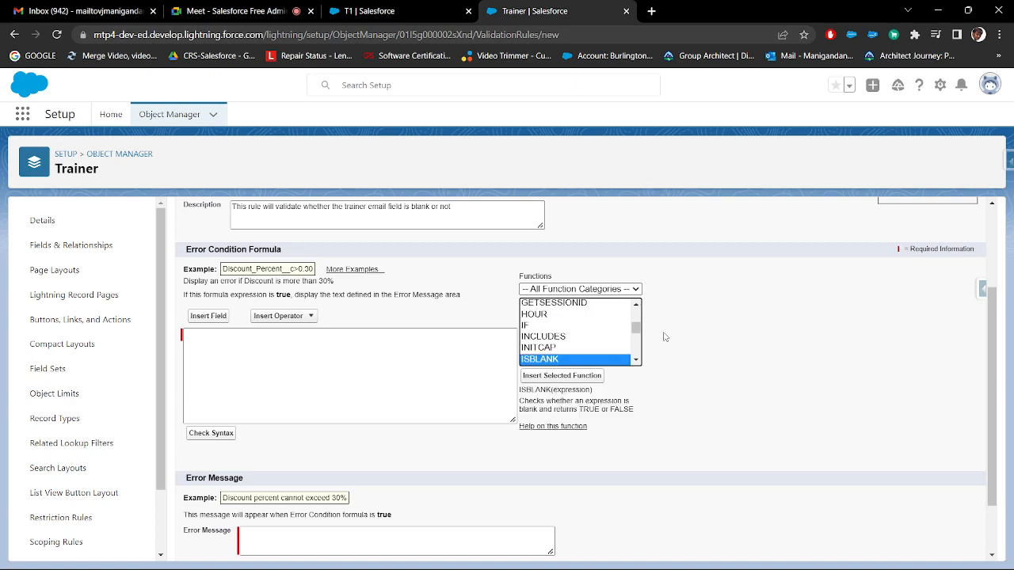
pyautogui.click(545, 377)
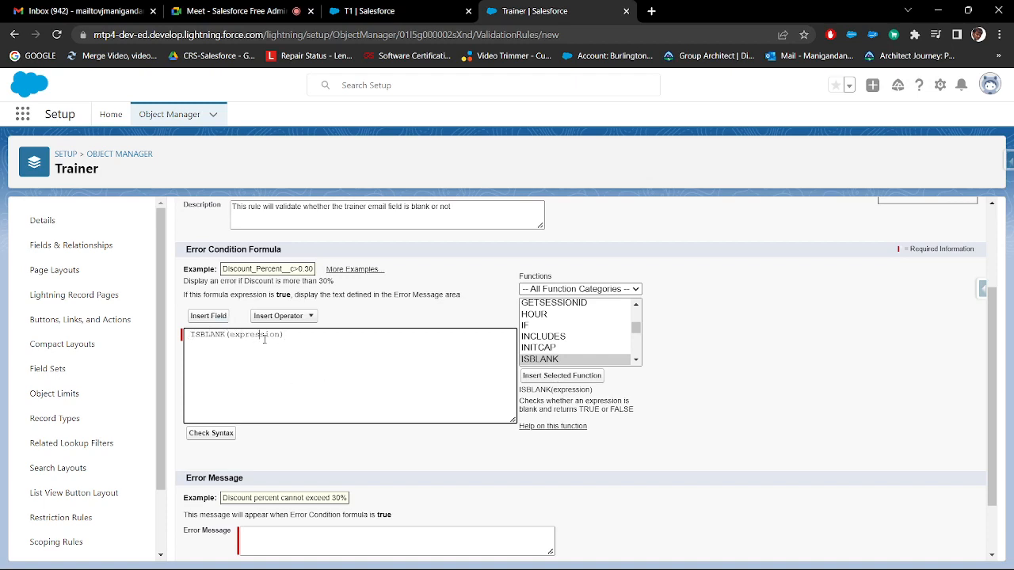
# - Replace the formula with TRUE and set the error message to 'Test Message'
pyautogui.moveTo(317, 340); pyautogui.dragTo(185, 347)
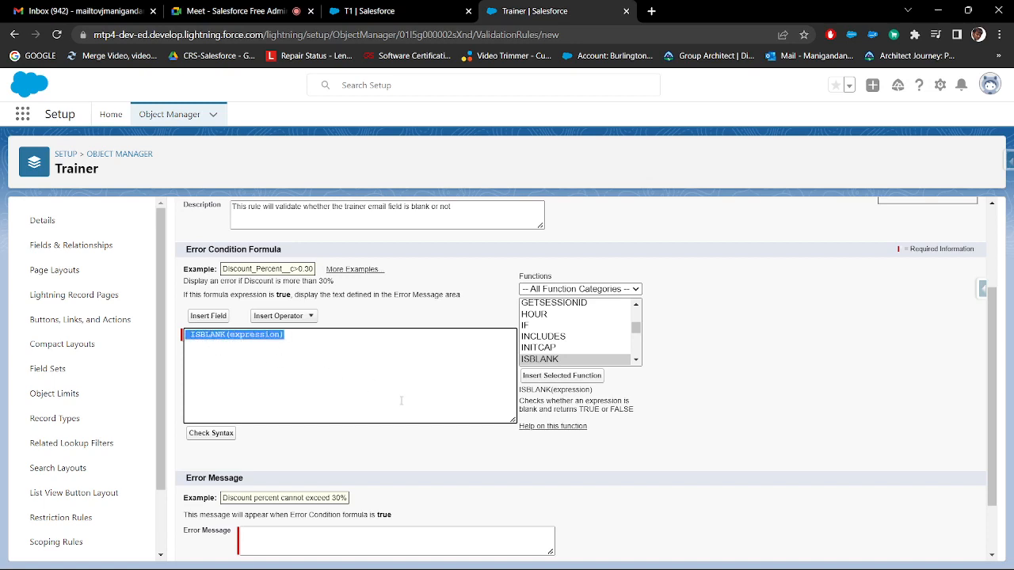
pyautogui.write('T')
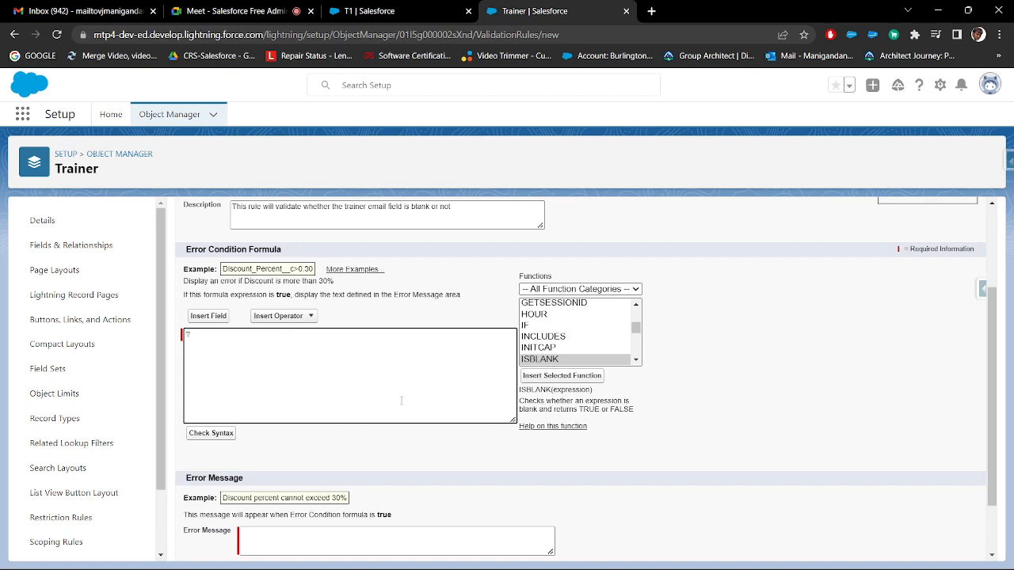
pyautogui.write('RUE')
pyautogui.click(305, 437)
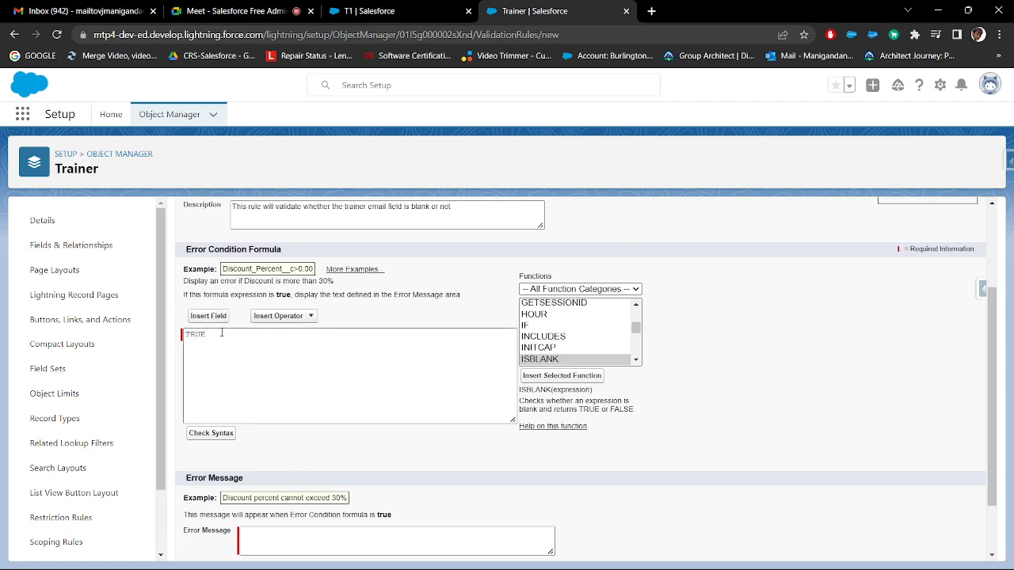
pyautogui.moveTo(221, 334); pyautogui.dragTo(179, 339)
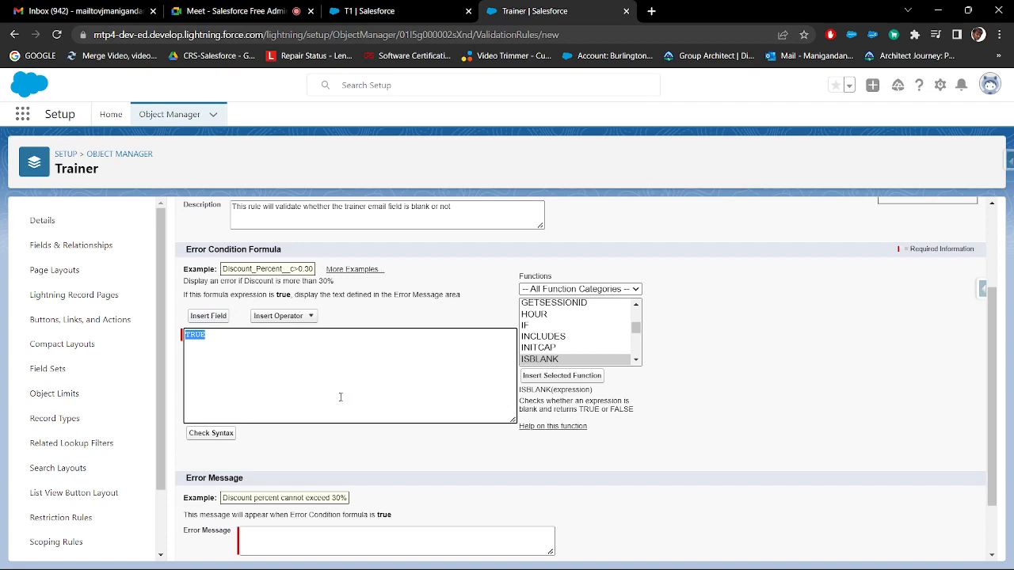
pyautogui.click(300, 382)
pyautogui.scroll(-2, 302, 420)
pyautogui.click(307, 466)
pyautogui.write('TEst')
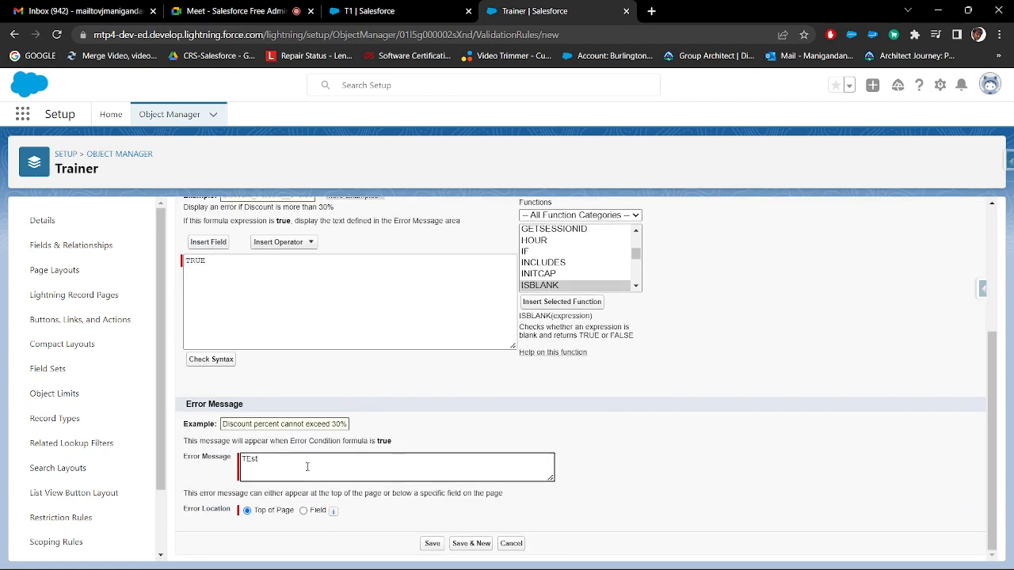
pyautogui.press('BackSpace')
pyautogui.press('BackSpace')
pyautogui.press('BackSpace')
pyautogui.write('est Message')
# - Clear trainer T1's Trainer Name and try saving, triggering the 'We hit a snag' error
pyautogui.click(415, 18)
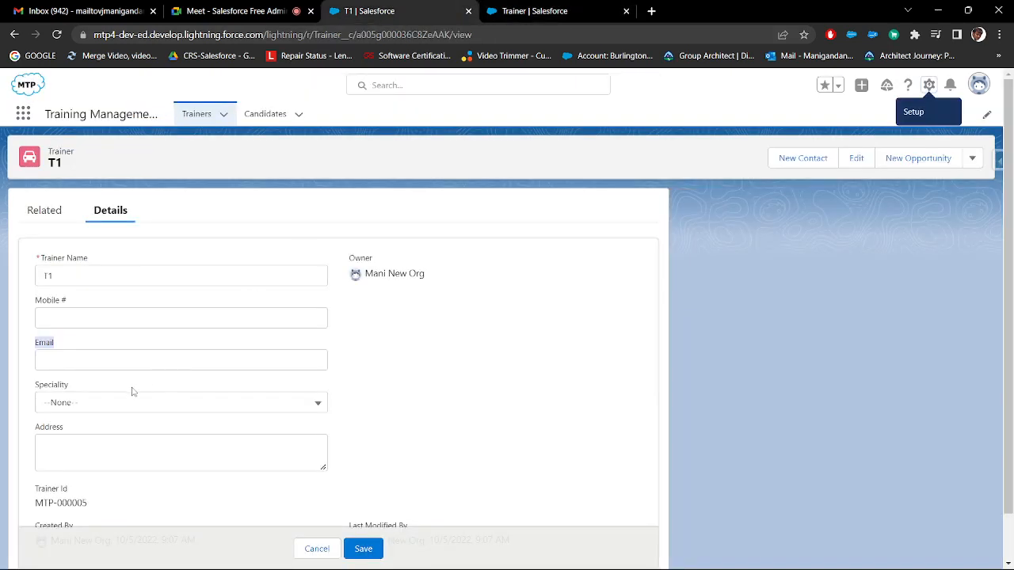
pyautogui.click(156, 359)
pyautogui.click(152, 276)
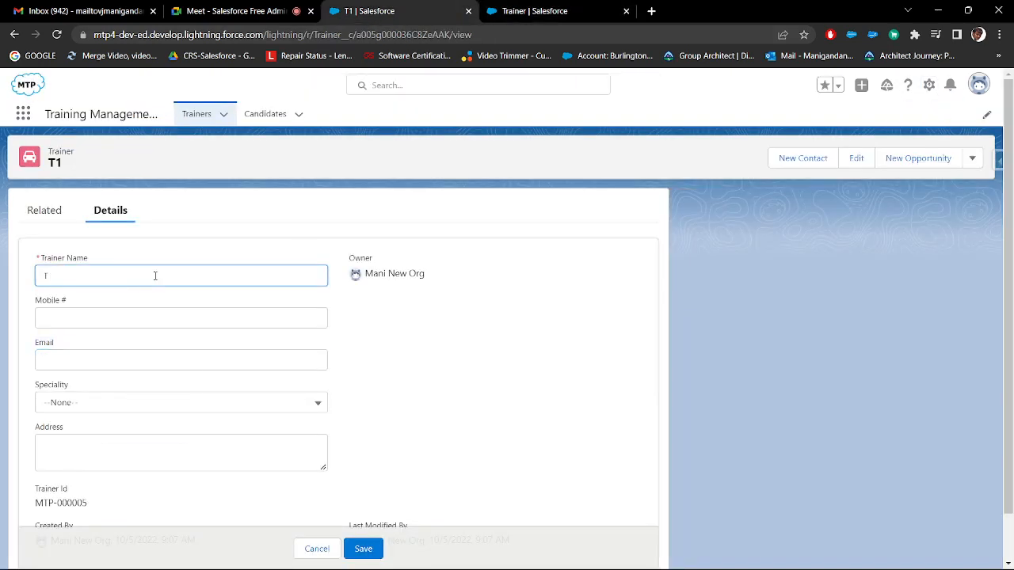
pyautogui.click(435, 350)
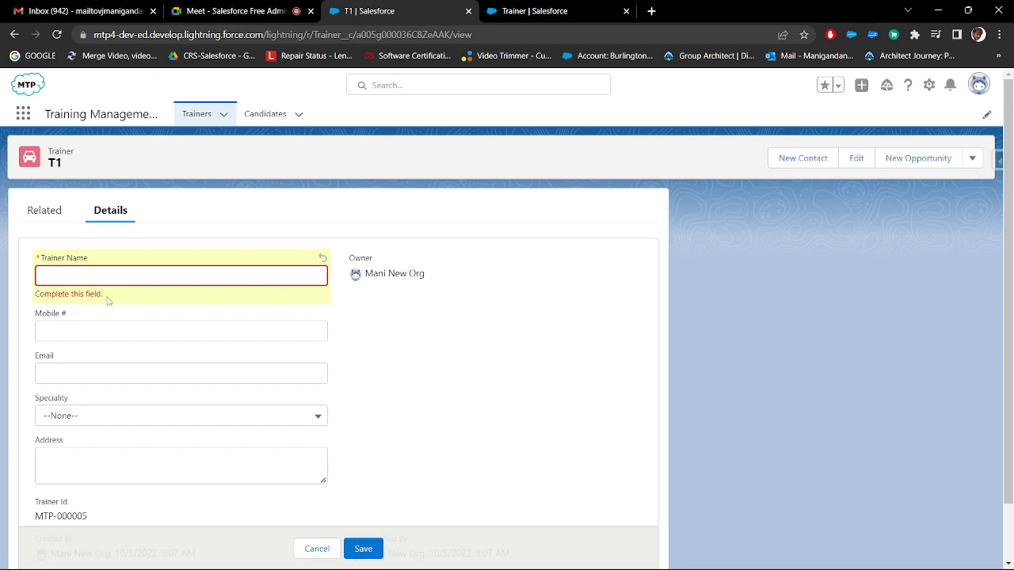
pyautogui.moveTo(109, 300); pyautogui.dragTo(34, 302)
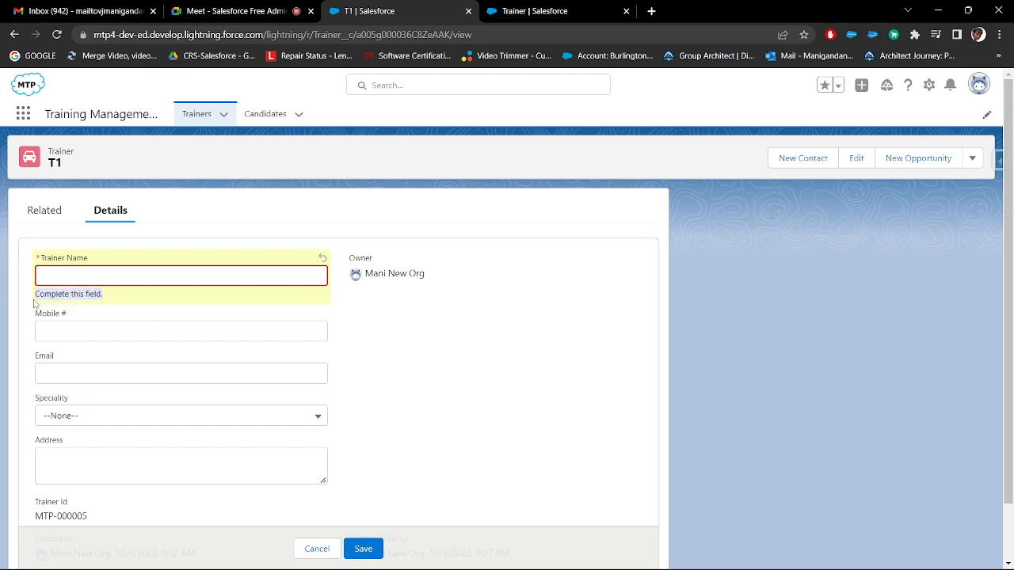
pyautogui.click(361, 549)
pyautogui.moveTo(279, 519); pyautogui.dragTo(198, 481)
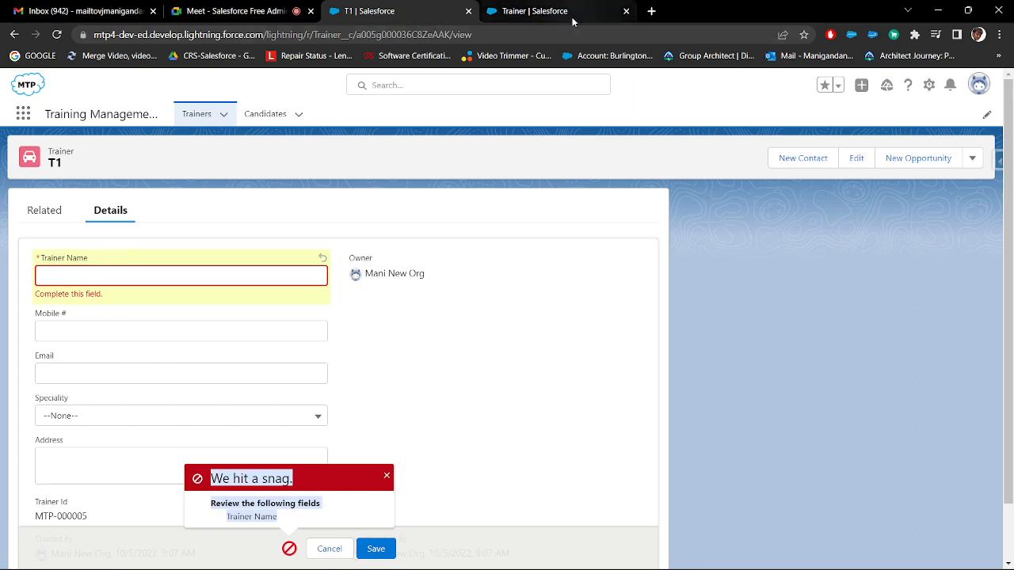
# - Review the TRUE formula and 'Test Message' error text, then save the Trainer validation rule
pyautogui.click(537, 7)
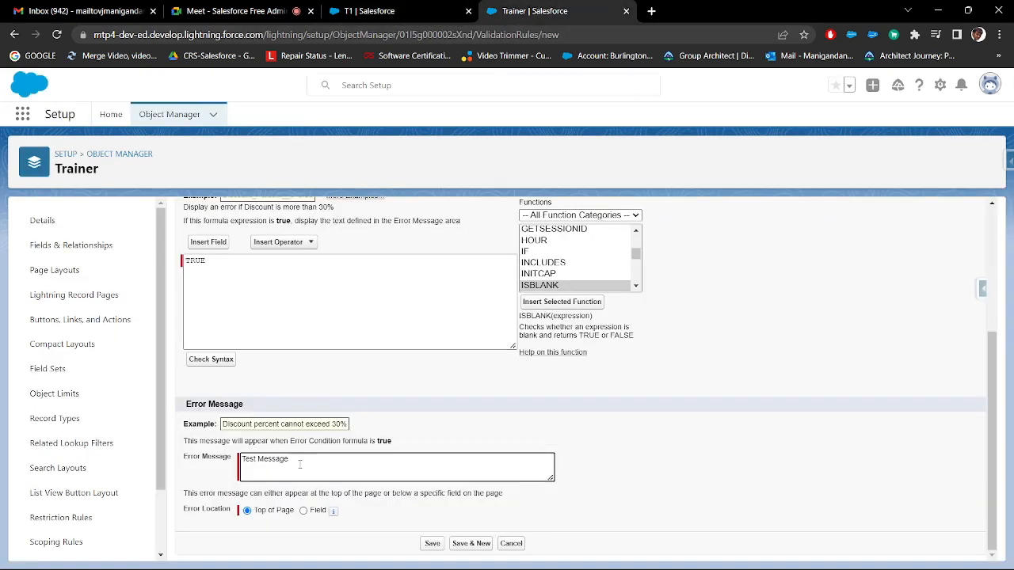
pyautogui.moveTo(197, 457); pyautogui.dragTo(229, 459)
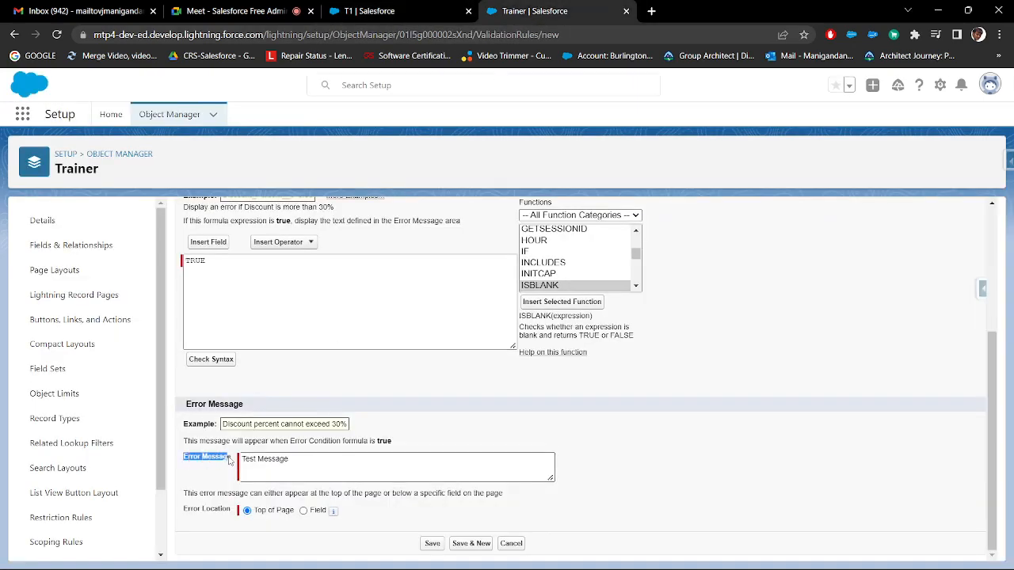
pyautogui.click(233, 276)
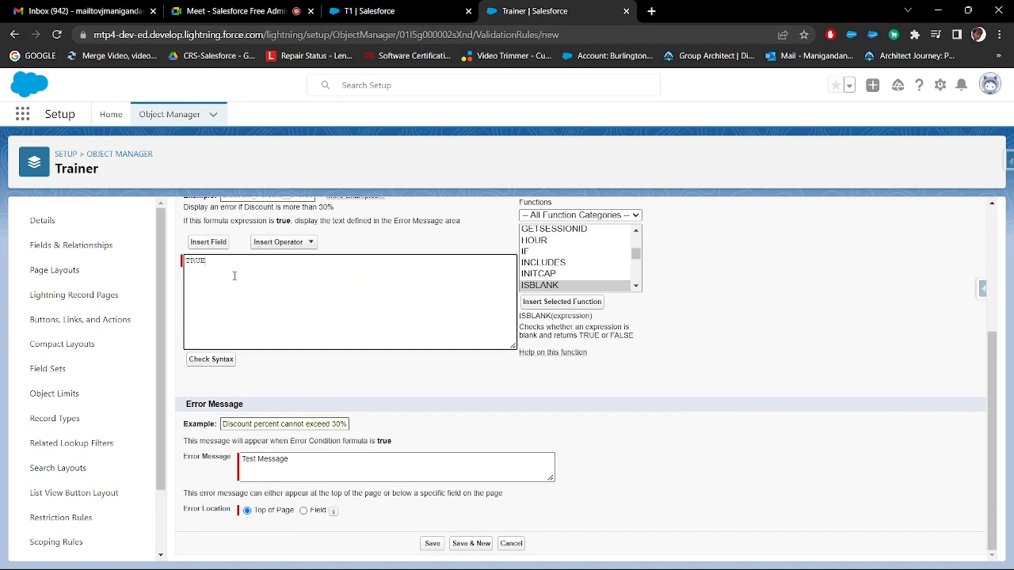
pyautogui.moveTo(207, 263); pyautogui.dragTo(182, 264)
pyautogui.moveTo(295, 458); pyautogui.dragTo(224, 464)
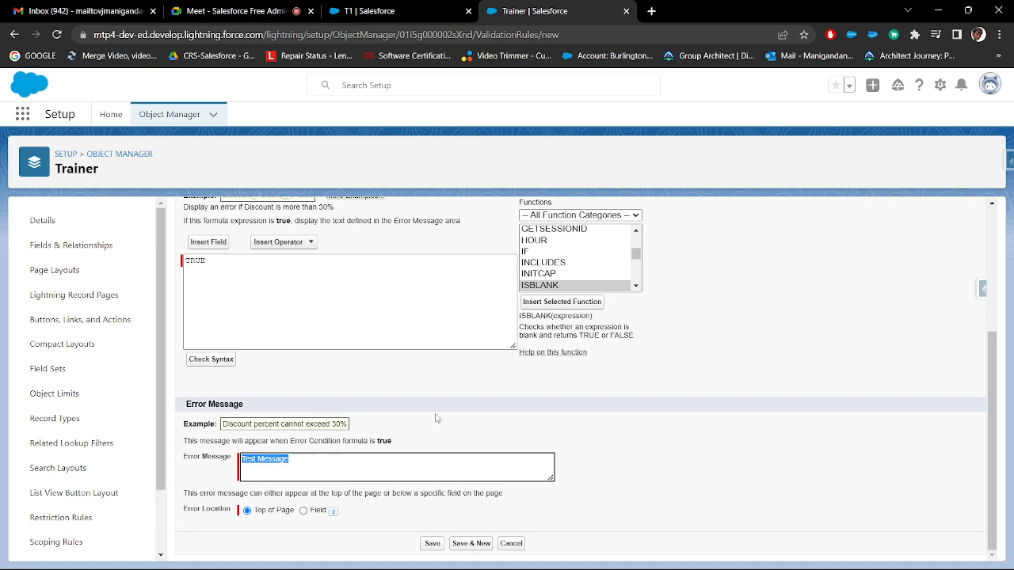
pyautogui.scroll(1, 436, 418)
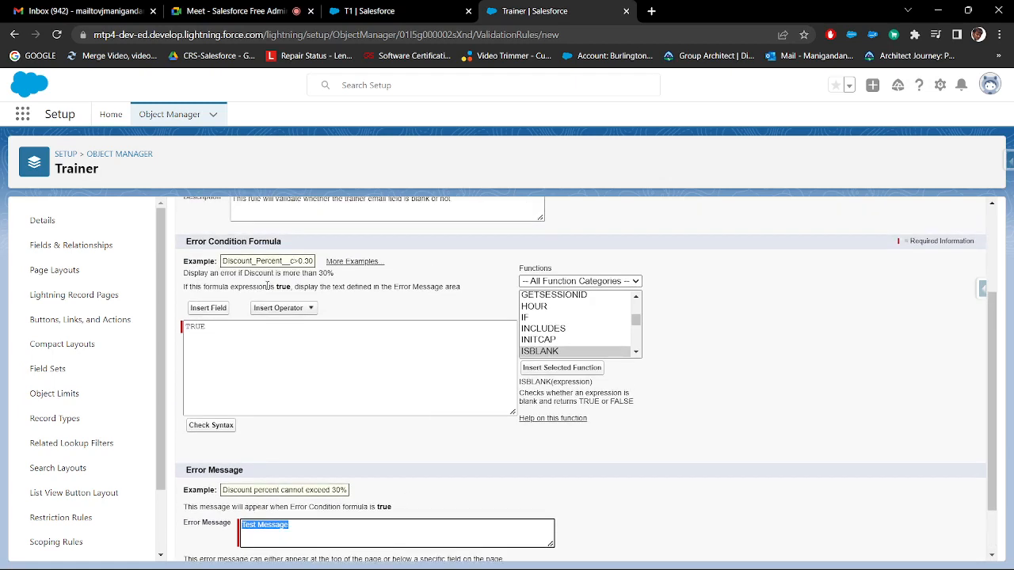
pyautogui.moveTo(185, 286); pyautogui.dragTo(474, 288)
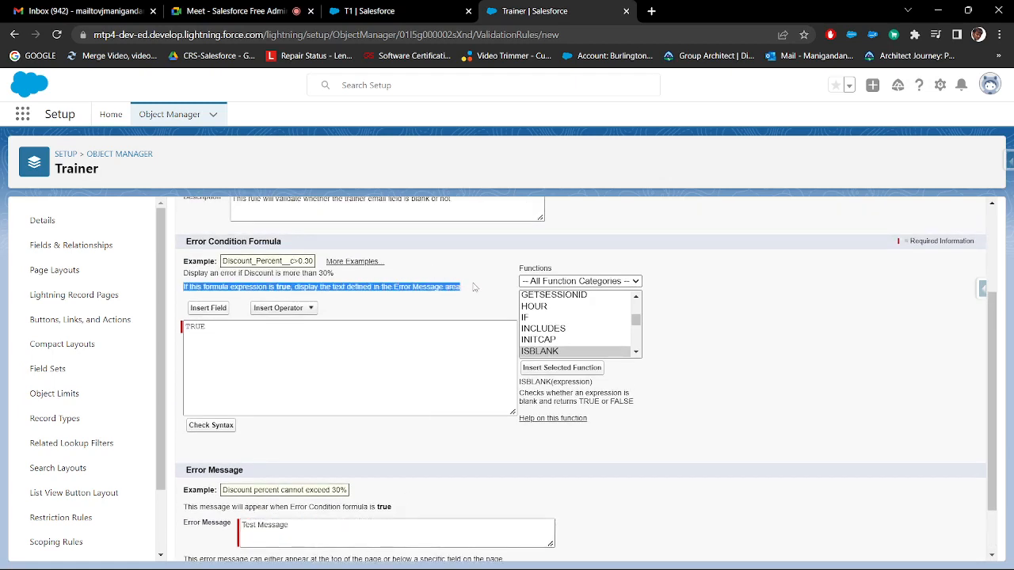
pyautogui.scroll(-1, 701, 348)
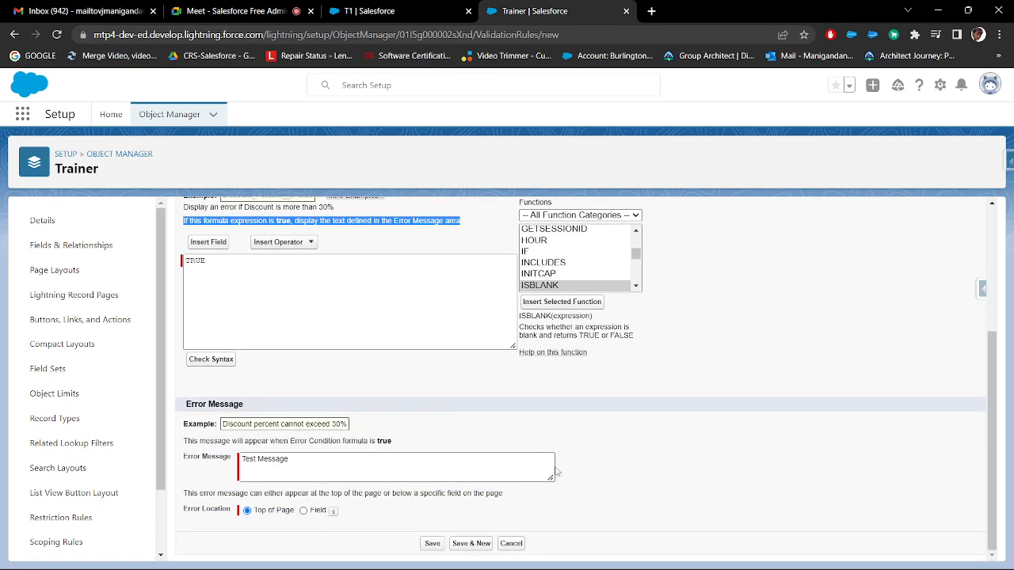
pyautogui.click(433, 543)
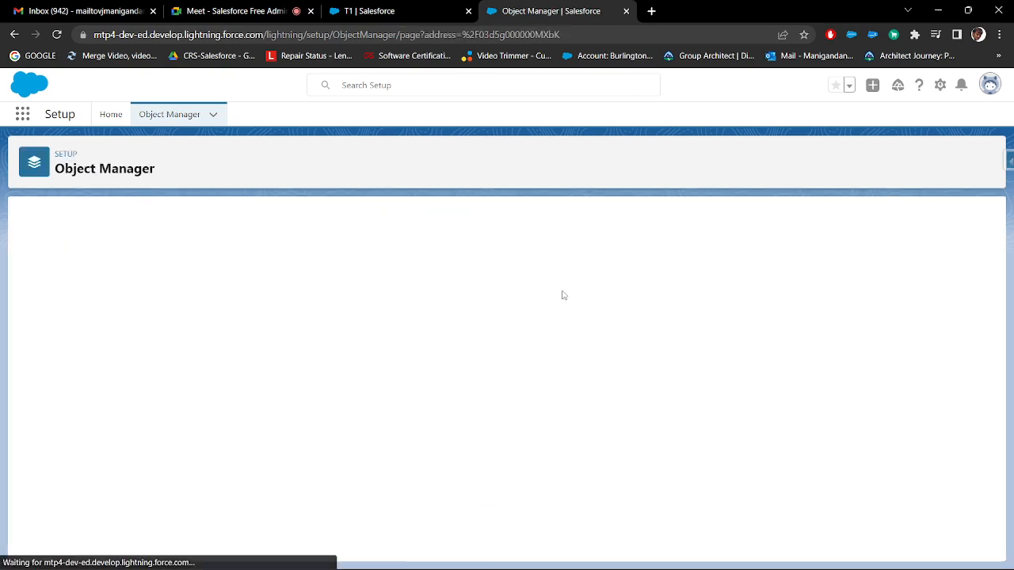
# - Enter 'test' in the T1 record's Trainer Name field
pyautogui.click(376, 19)
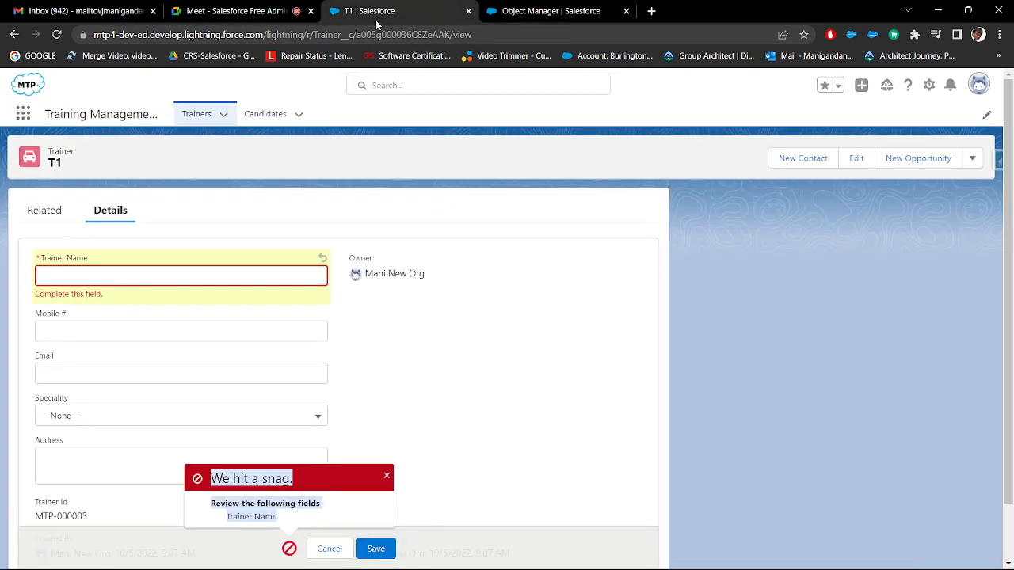
pyautogui.click(216, 273)
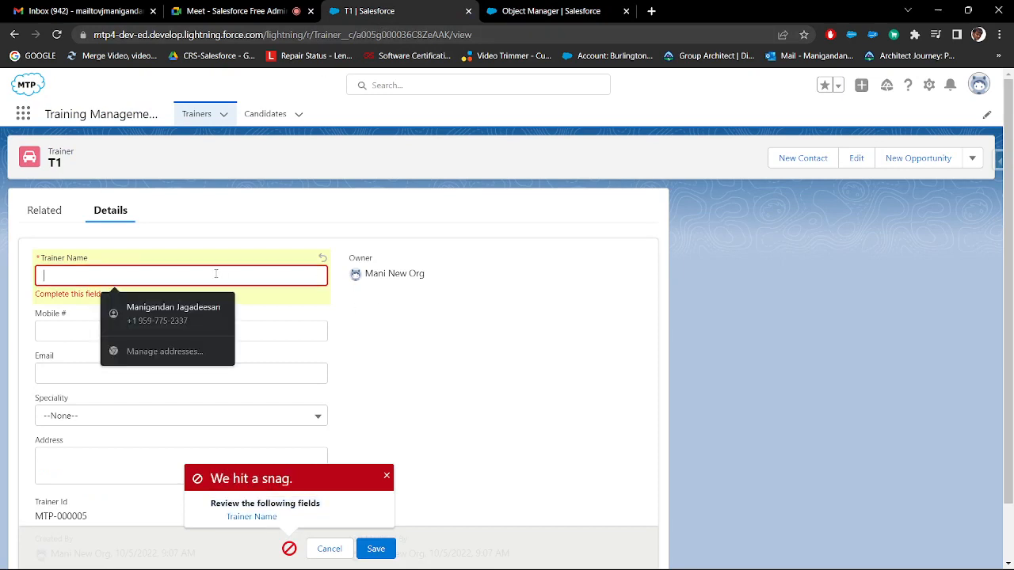
pyautogui.write('test')
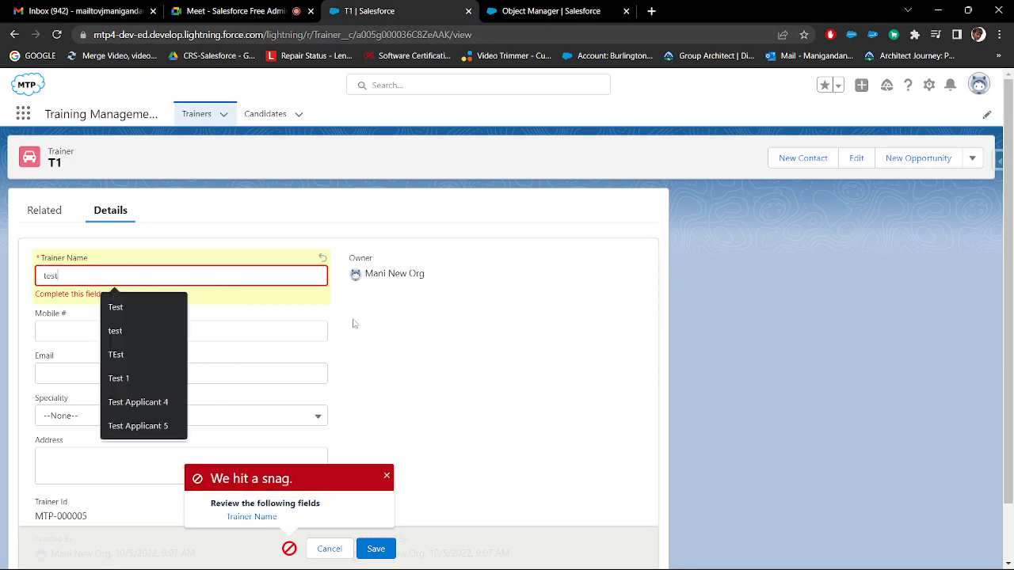
pyautogui.click(474, 326)
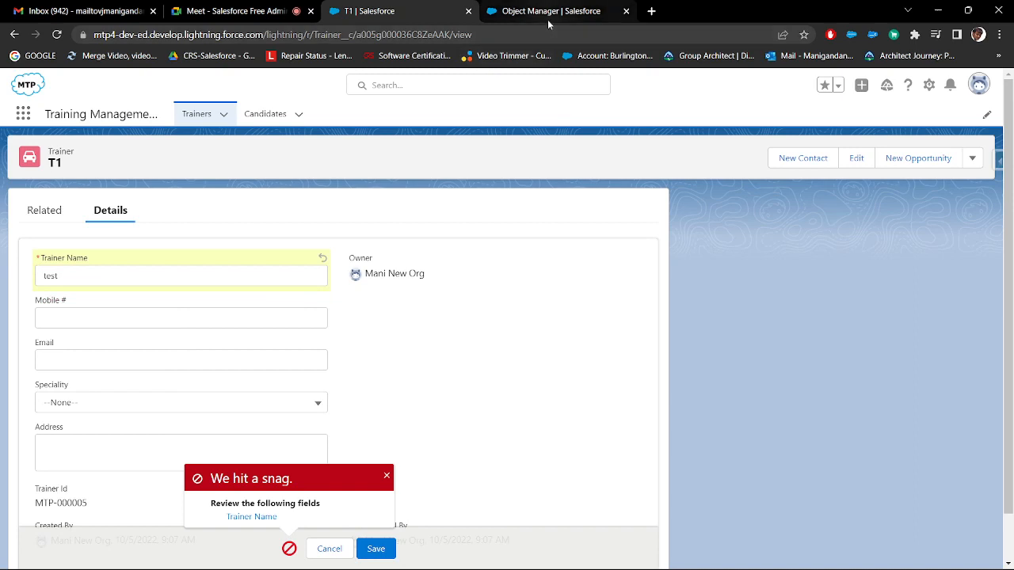
# - Try saving T1 repeatedly and confirm the 'Test Message' error blocks the save
pyautogui.click(379, 550)
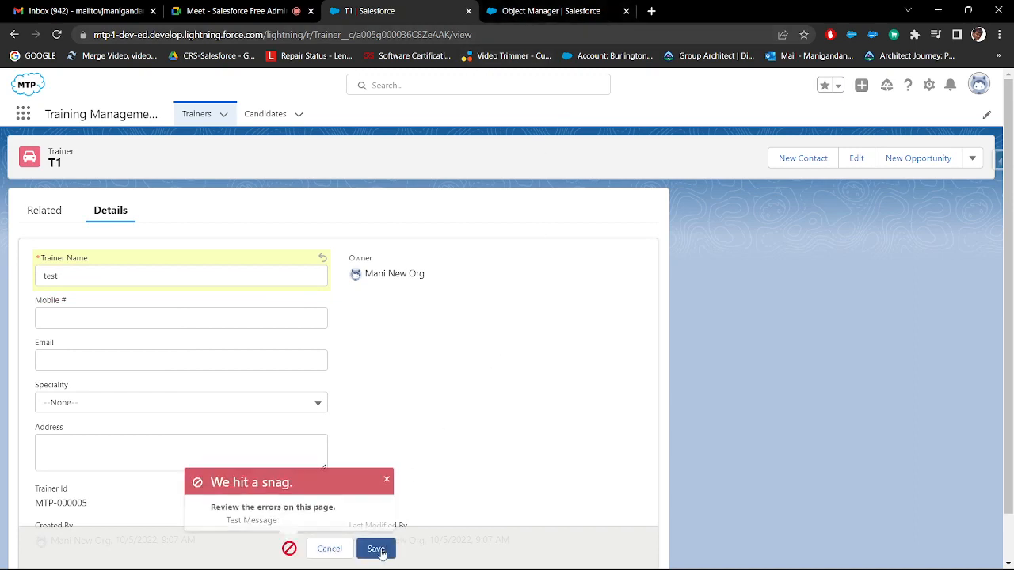
pyautogui.click(381, 551)
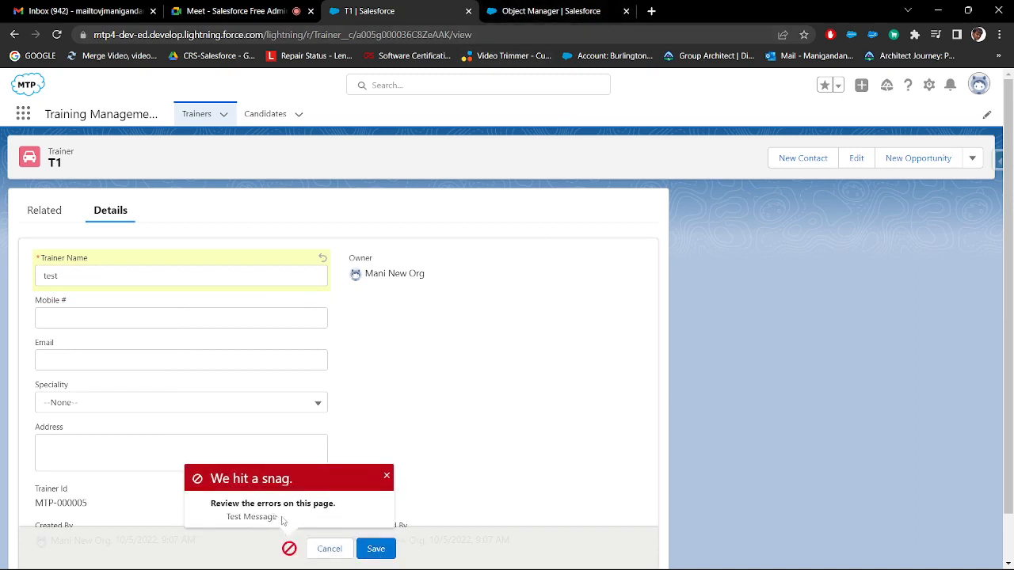
pyautogui.moveTo(284, 519); pyautogui.dragTo(227, 519)
pyautogui.click(376, 549)
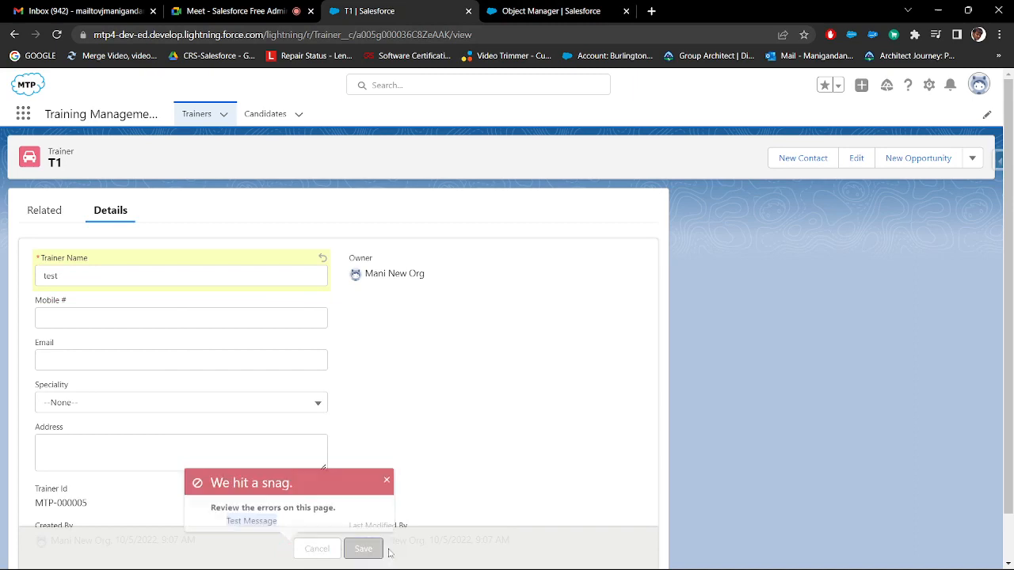
pyautogui.click(200, 321)
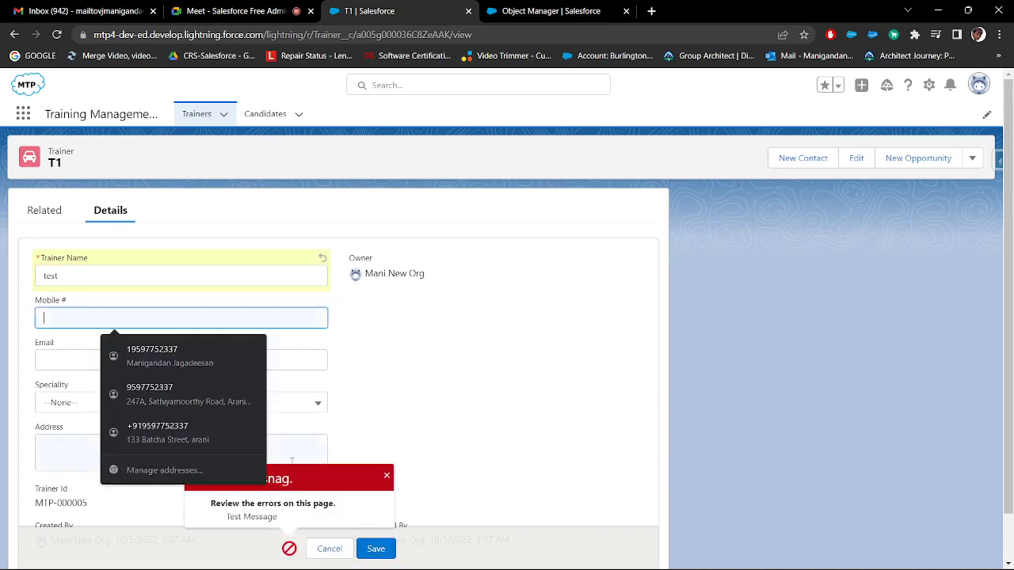
pyautogui.click(375, 549)
pyautogui.click(541, 11)
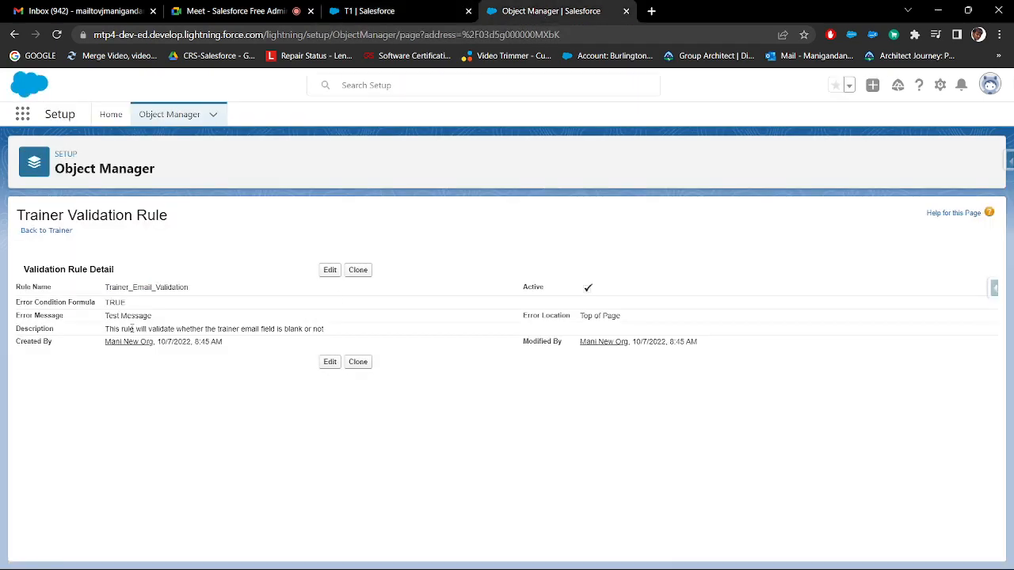
pyautogui.moveTo(134, 305); pyautogui.dragTo(105, 303)
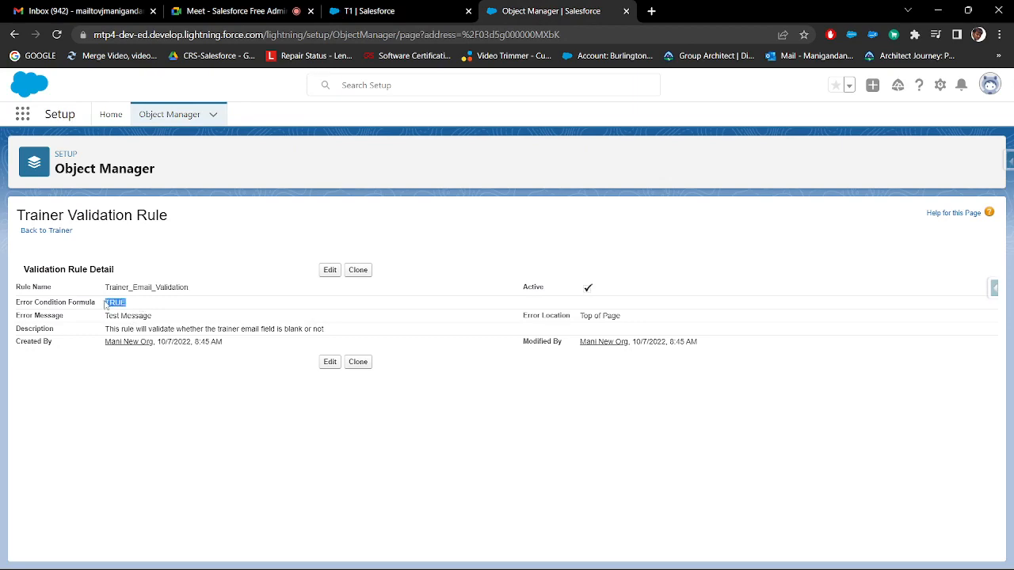
pyautogui.click(332, 273)
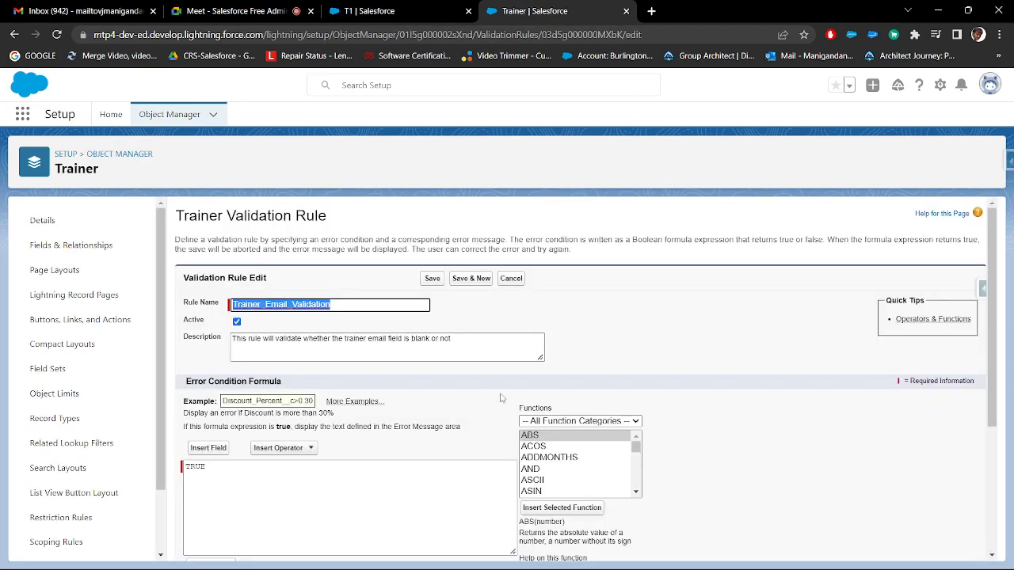
pyautogui.scroll(-3, 501, 398)
pyautogui.moveTo(210, 269); pyautogui.dragTo(184, 273)
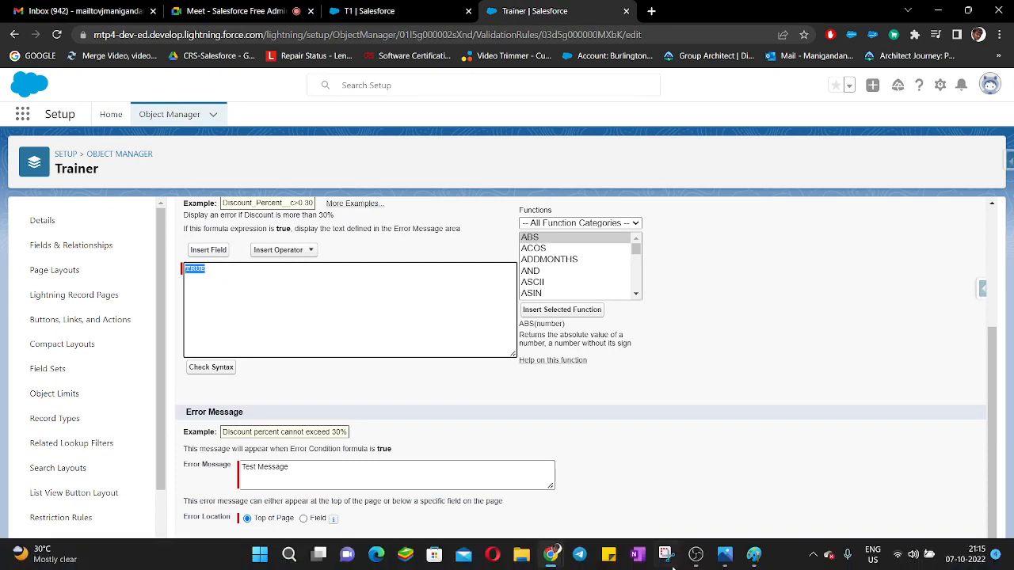
pyautogui.click(753, 557)
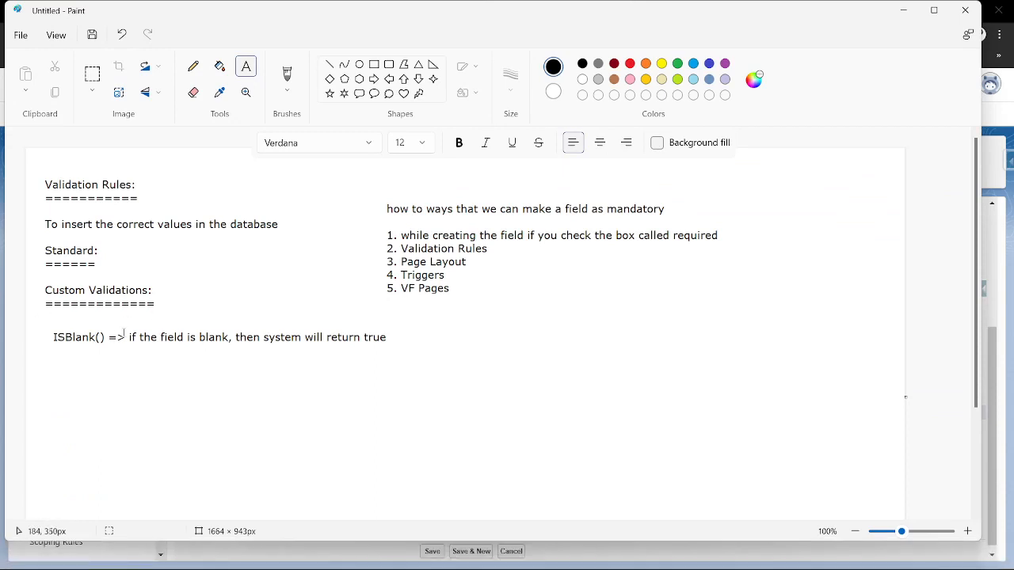
pyautogui.moveTo(135, 331); pyautogui.dragTo(404, 374)
pyautogui.click(908, 18)
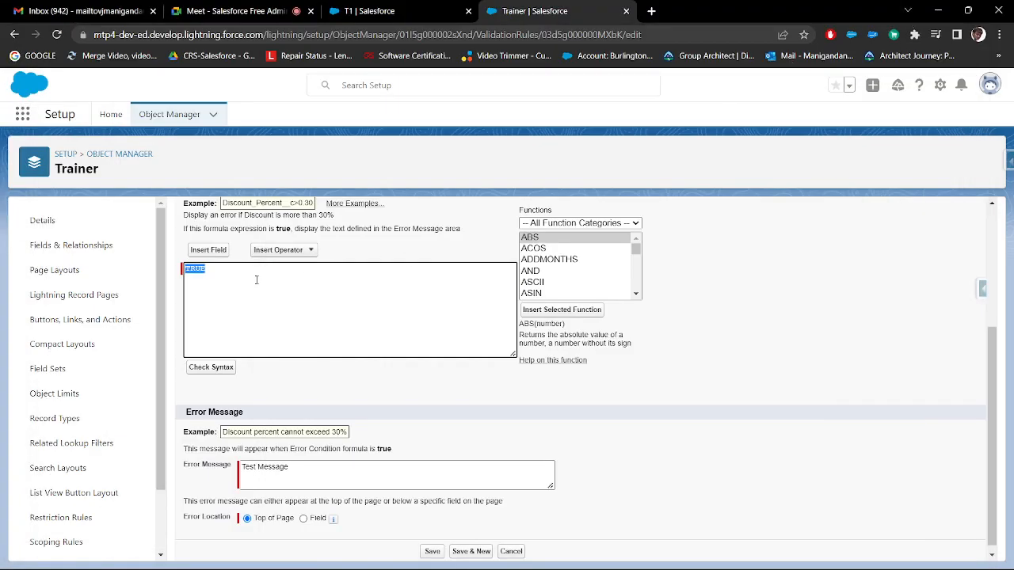
# - Build the error condition formula ISBLANK( Email__c ) using the function and field lists
pyautogui.click(580, 274)
pyautogui.write('isblank')
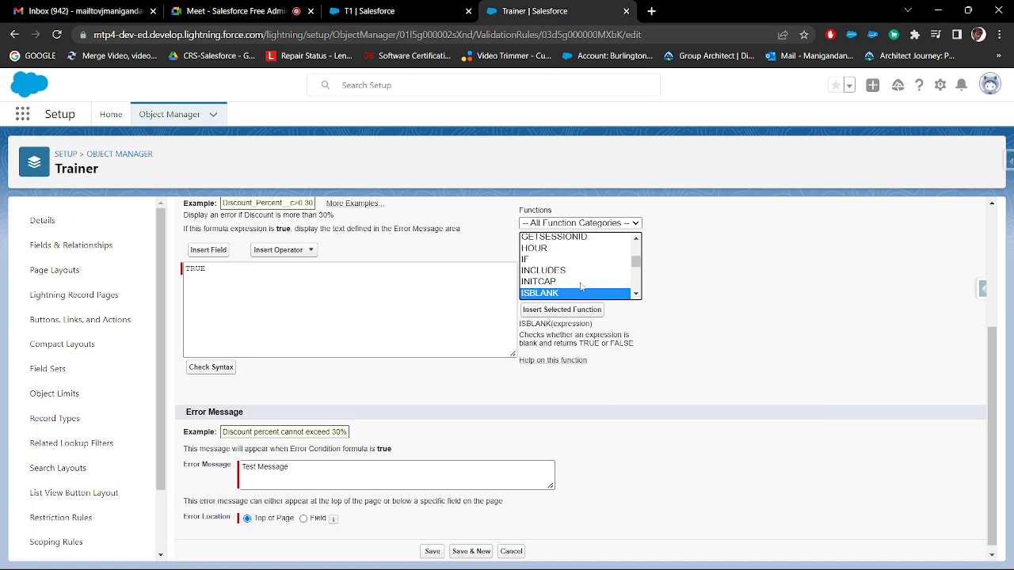
pyautogui.click(562, 310)
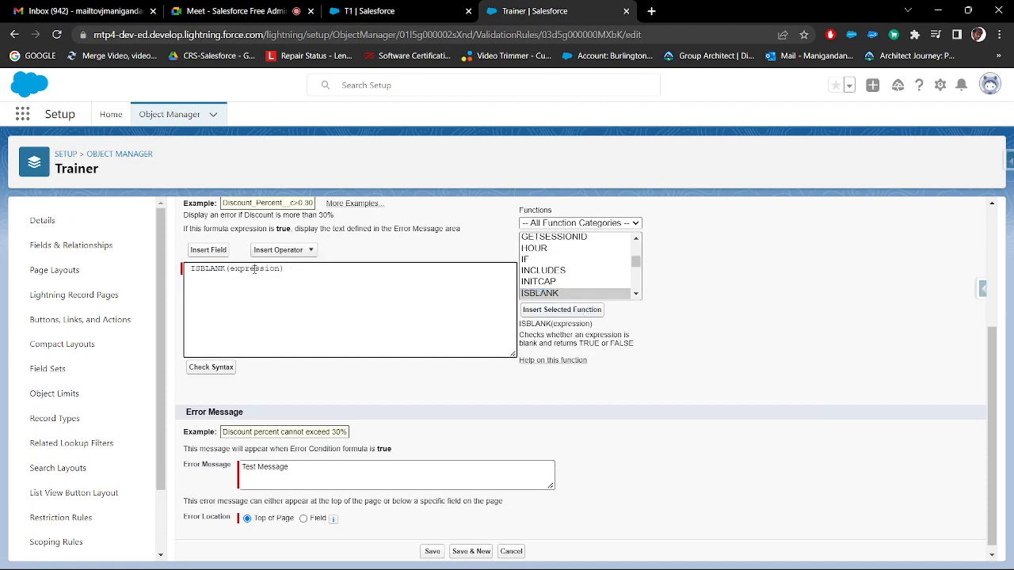
pyautogui.doubleClick(254, 270)
pyautogui.click(214, 251)
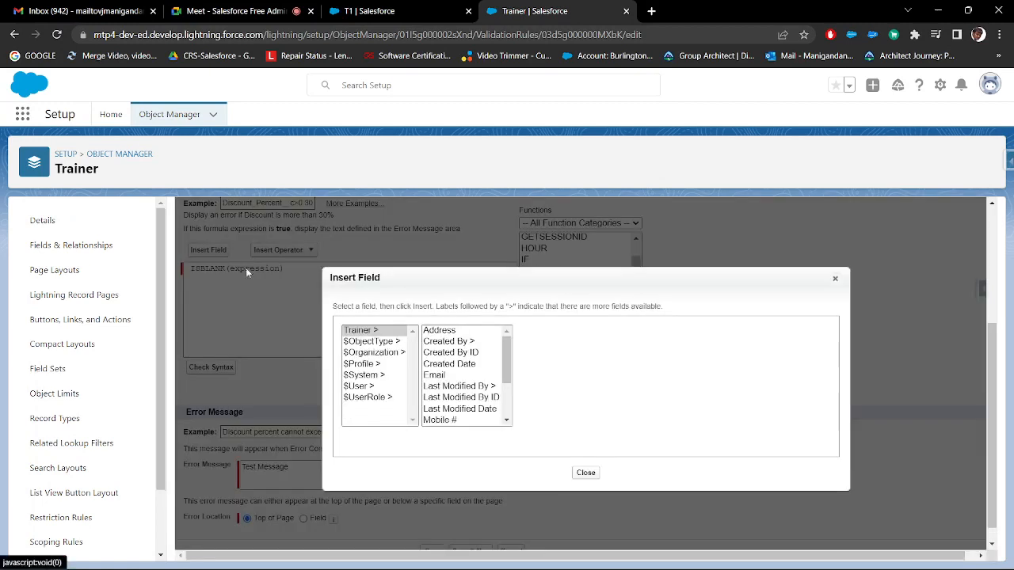
pyautogui.click(450, 378)
pyautogui.click(557, 401)
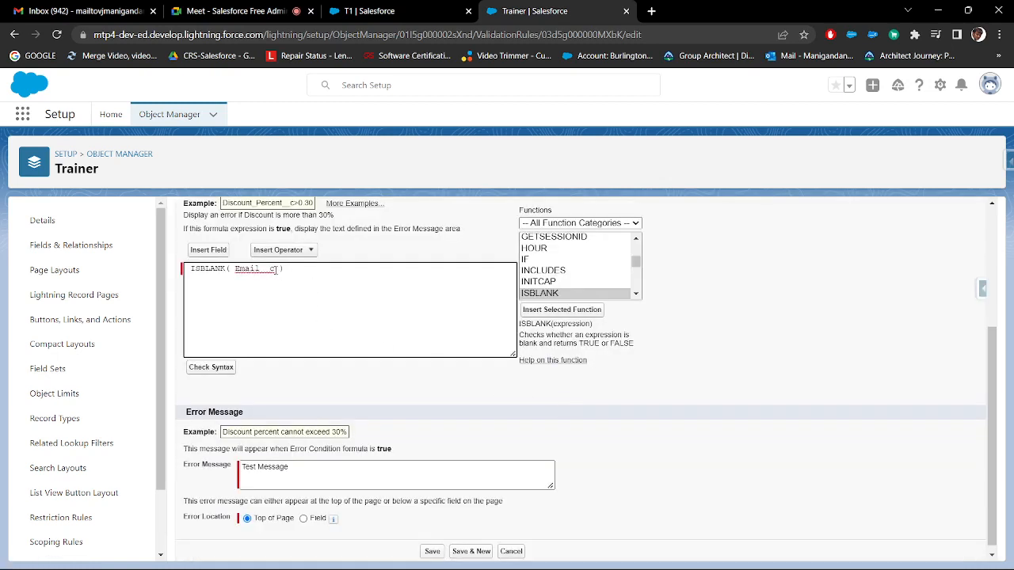
# - Check the formula syntax and confirm 'No errors found'
pyautogui.moveTo(276, 269); pyautogui.dragTo(230, 269)
pyautogui.doubleClick(206, 269)
pyautogui.scroll(-1, 307, 373)
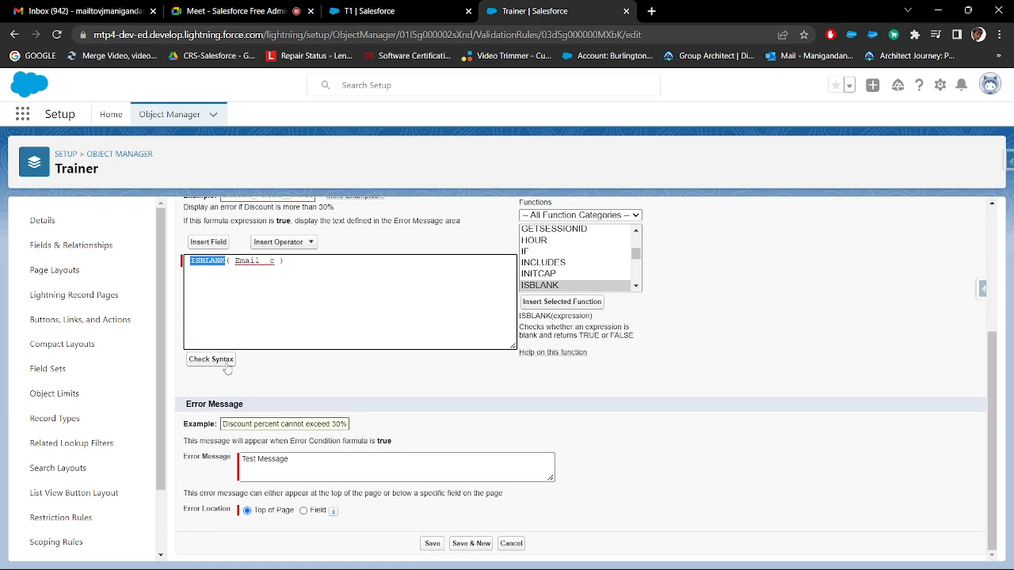
pyautogui.click(228, 361)
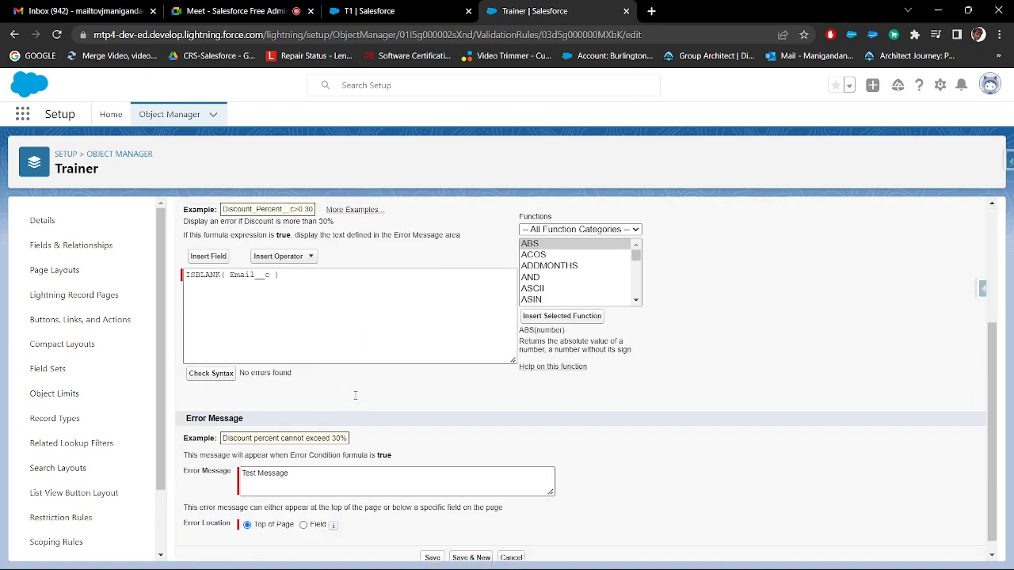
pyautogui.moveTo(304, 466); pyautogui.dragTo(223, 474)
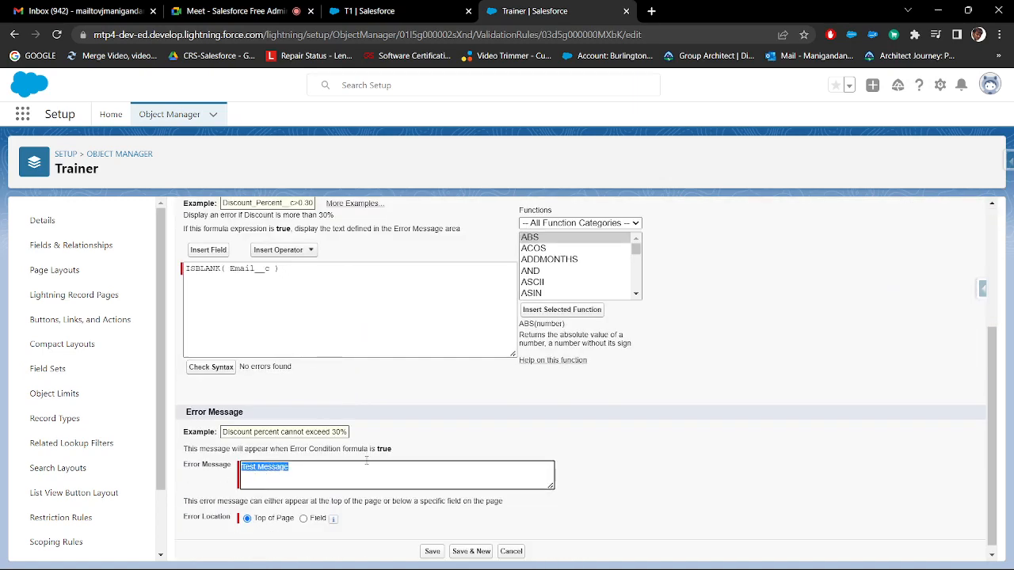
# - Inspect the rule's Error Location setting, then return to the T1 trainer record
pyautogui.scroll(-1, 242, 516)
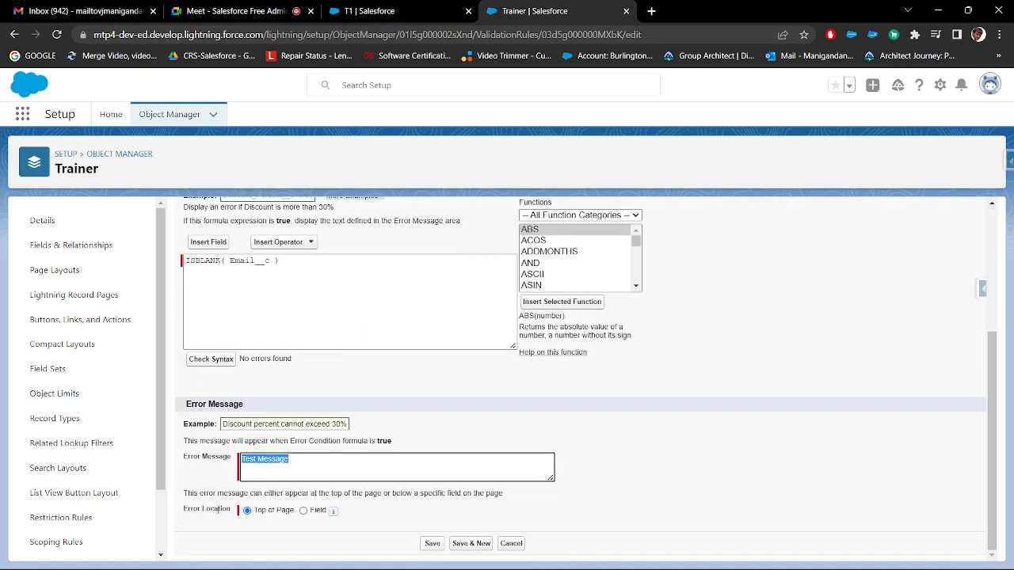
pyautogui.moveTo(189, 514); pyautogui.dragTo(299, 513)
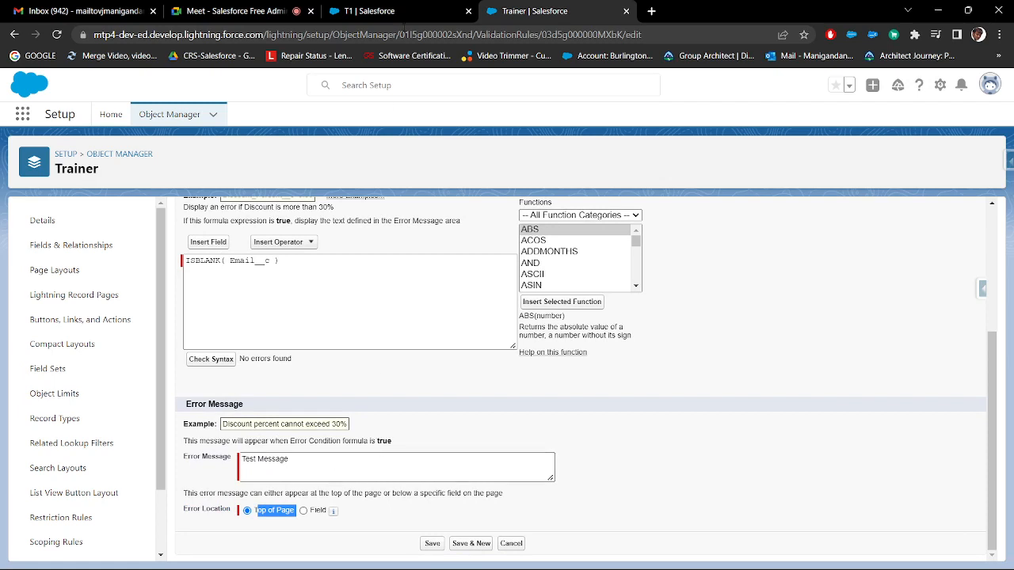
pyautogui.click(402, 16)
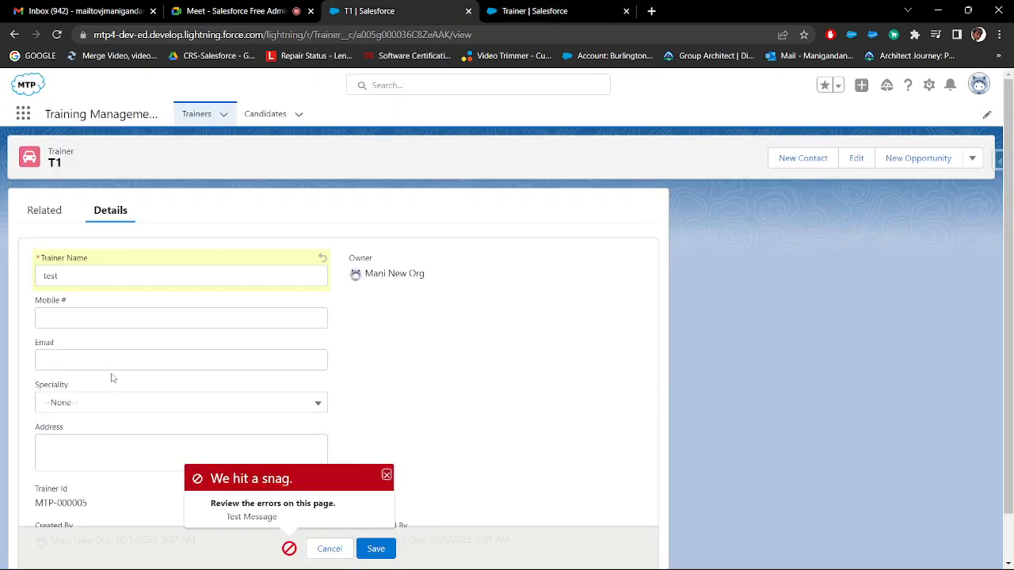
# - Copy the standard 'Complete this field.' error from blank Trainer Name and paste it as the rule's message
pyautogui.scroll(-1, 89, 324)
pyautogui.doubleClick(51, 224)
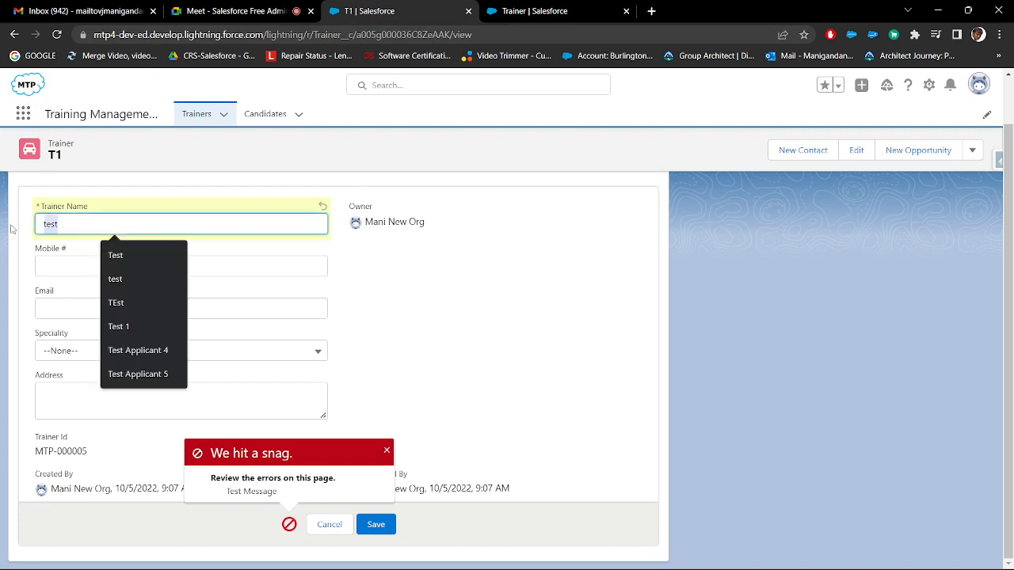
pyautogui.press('BackSpace')
pyautogui.click(519, 334)
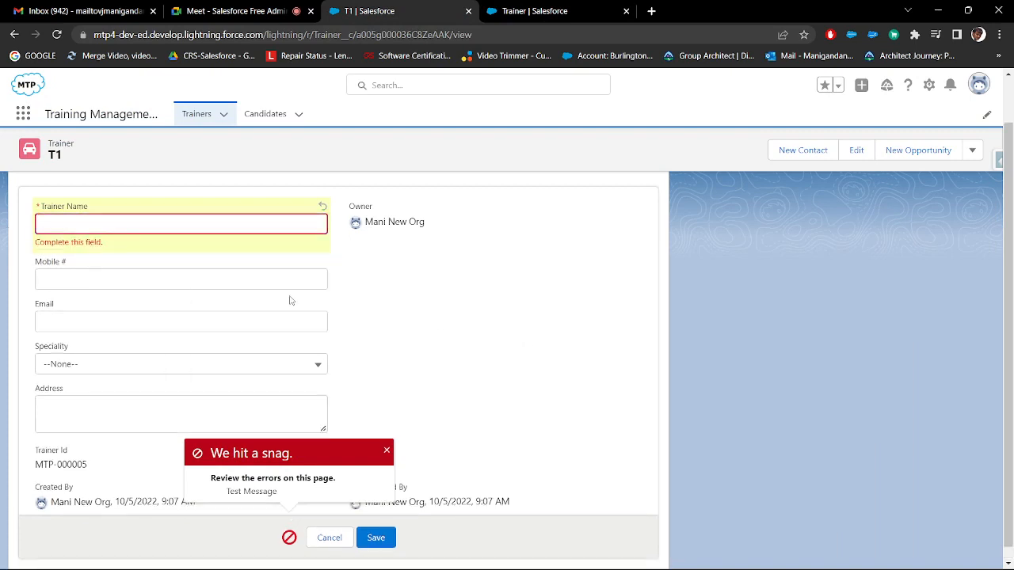
pyautogui.moveTo(36, 243); pyautogui.dragTo(104, 246)
pyautogui.hotkey('ctrl', 'c')
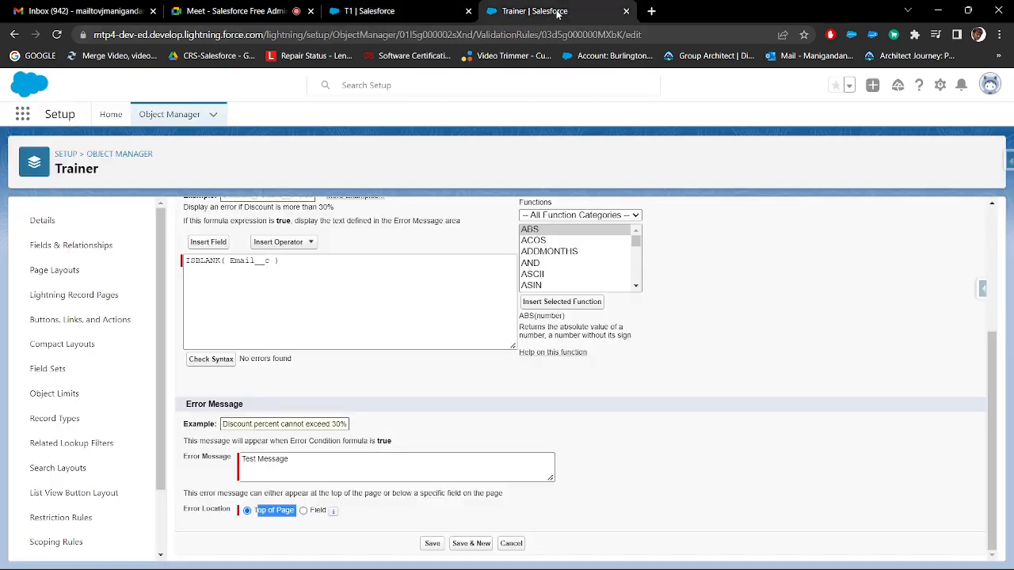
pyautogui.click(559, 19)
pyautogui.moveTo(335, 460); pyautogui.dragTo(249, 466)
pyautogui.hotkey('ctrl', 'v')
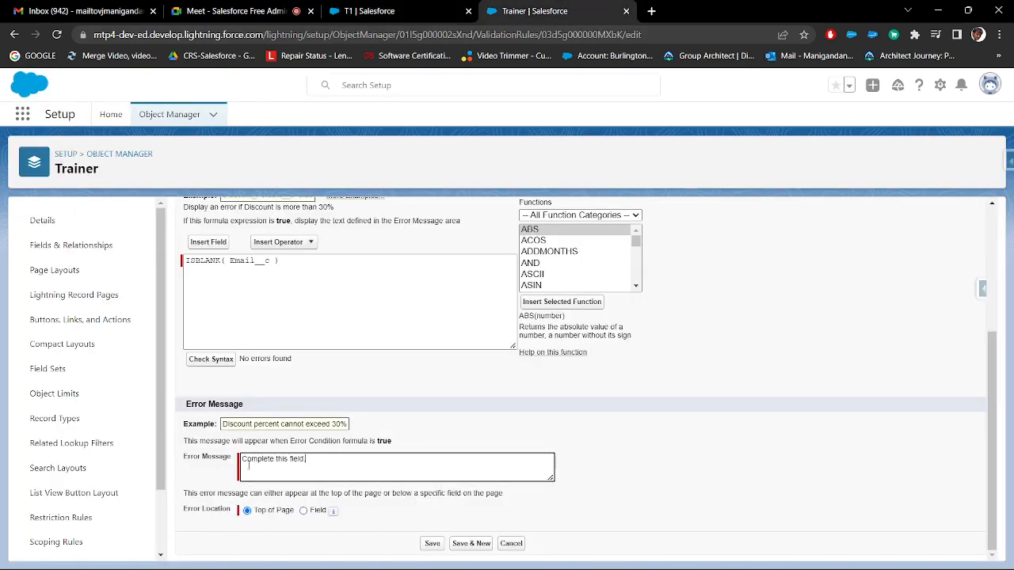
# - Set the error location to the Email field and save Trainer_Email_Validation
pyautogui.click(303, 511)
pyautogui.click(364, 512)
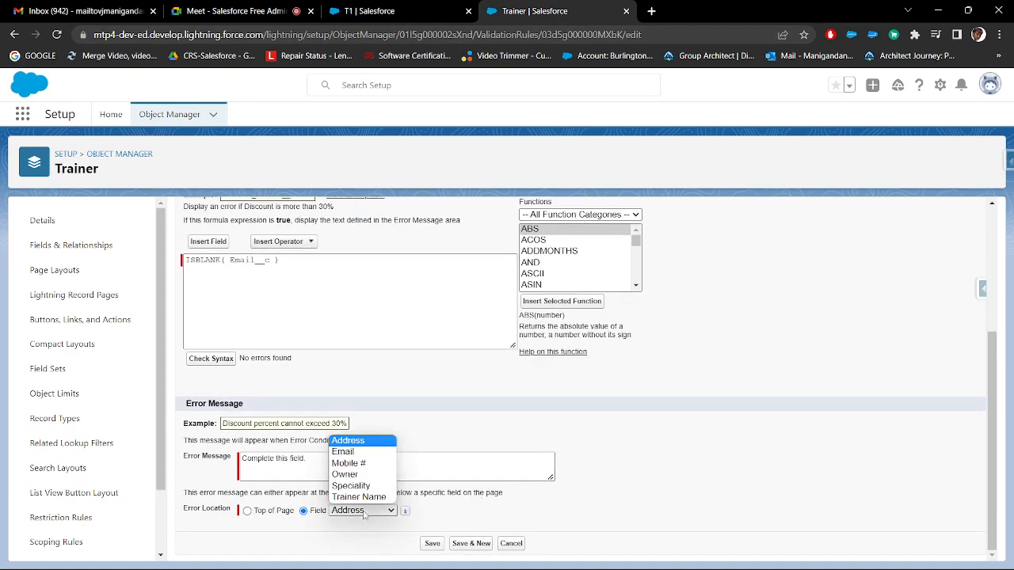
pyautogui.click(358, 452)
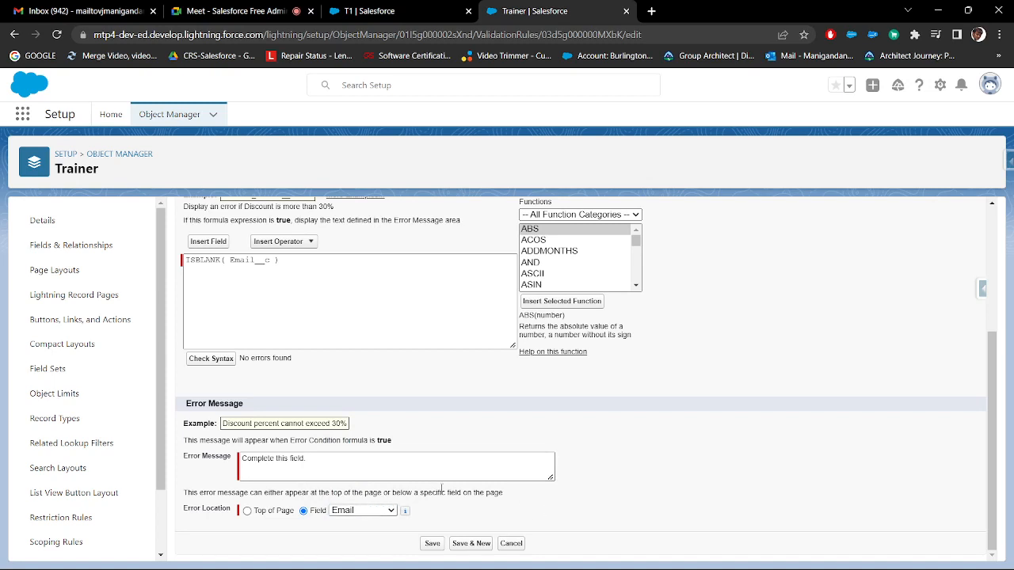
pyautogui.click(432, 543)
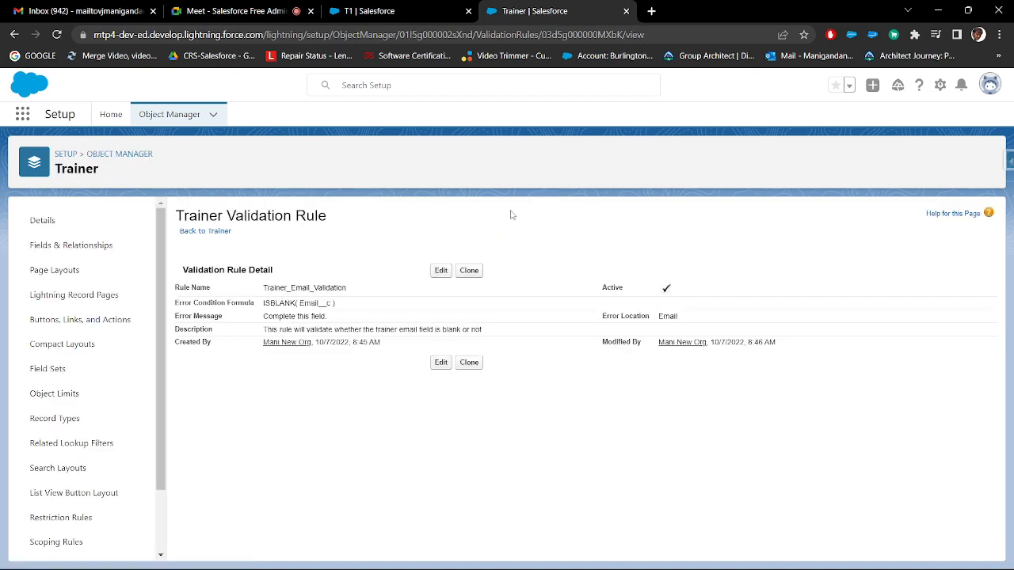
pyautogui.click(407, 12)
# - Discard T1's edits, re-edit, and save with blank Email to get 'Complete this field.' under Email
pyautogui.click(203, 216)
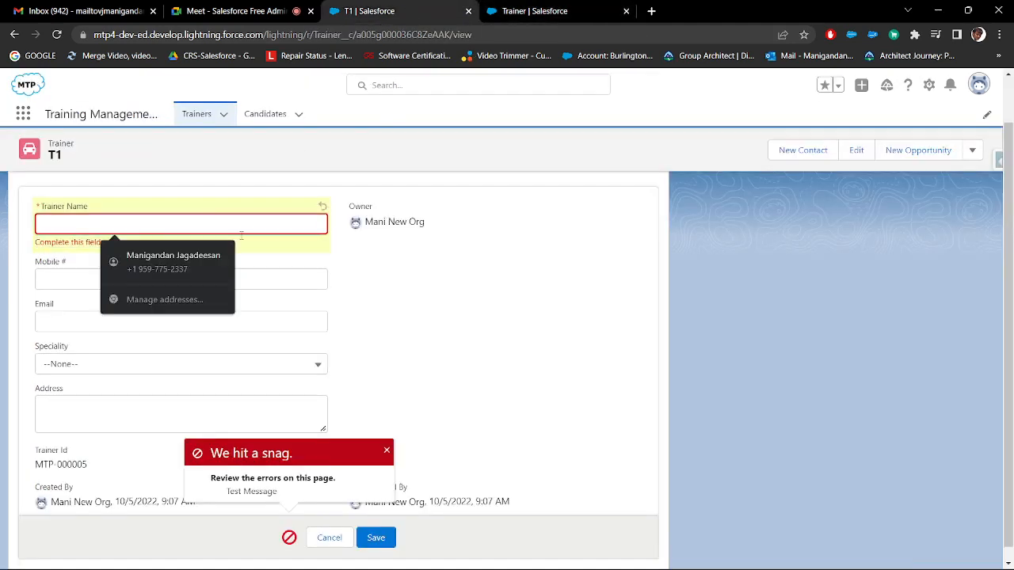
pyautogui.click(329, 537)
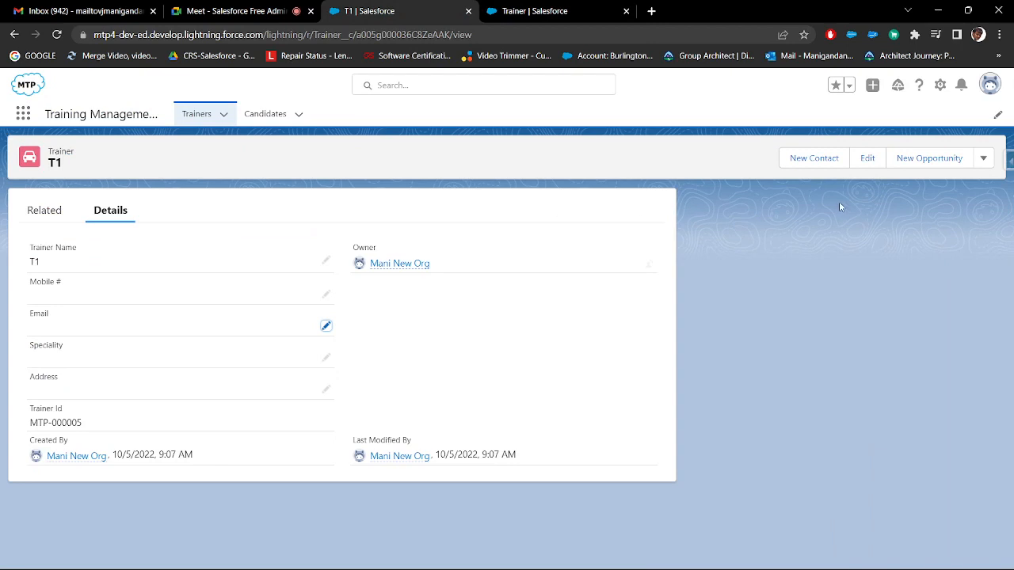
pyautogui.click(865, 163)
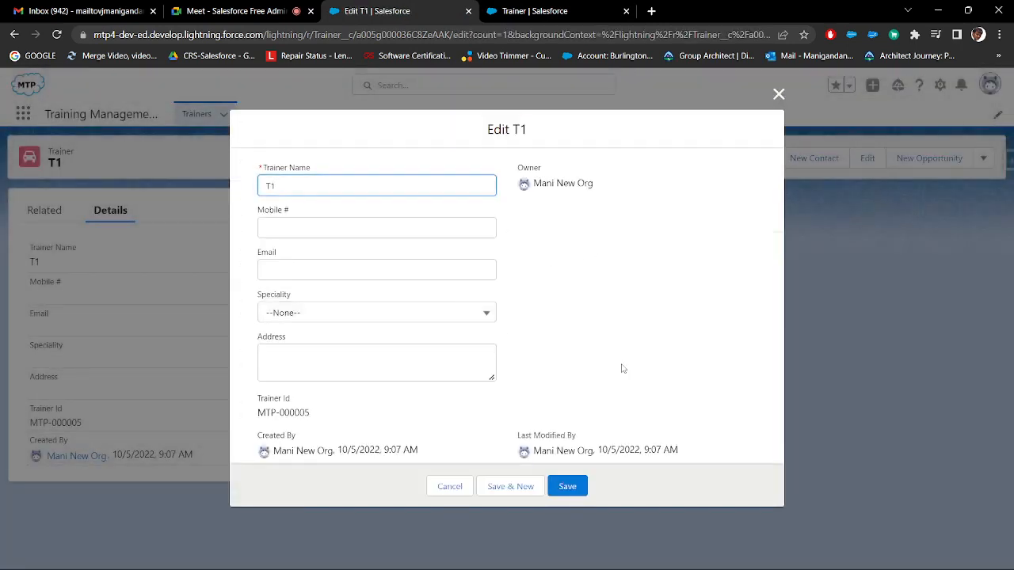
pyautogui.click(581, 490)
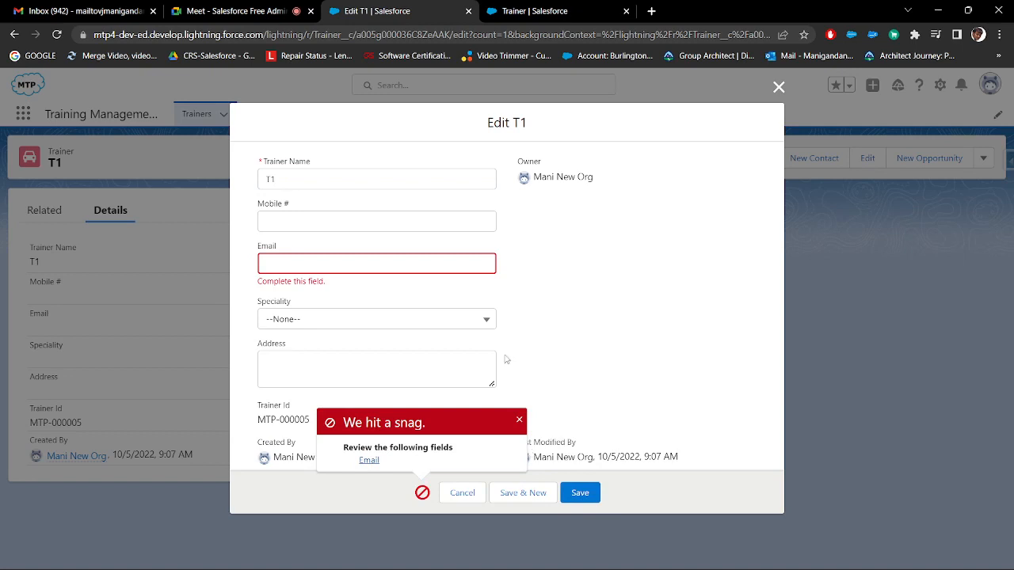
pyautogui.moveTo(258, 283); pyautogui.dragTo(329, 294)
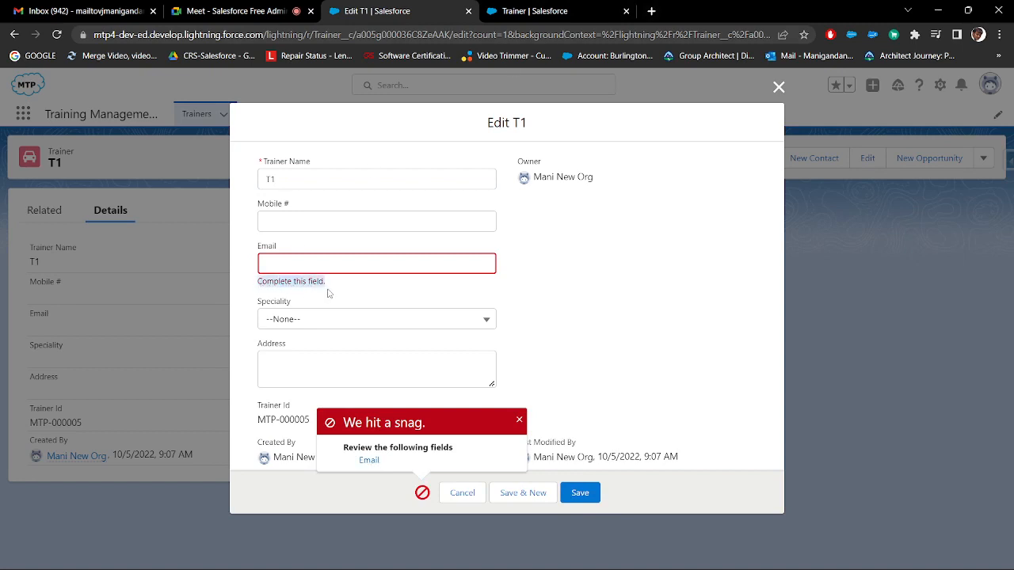
pyautogui.click(341, 267)
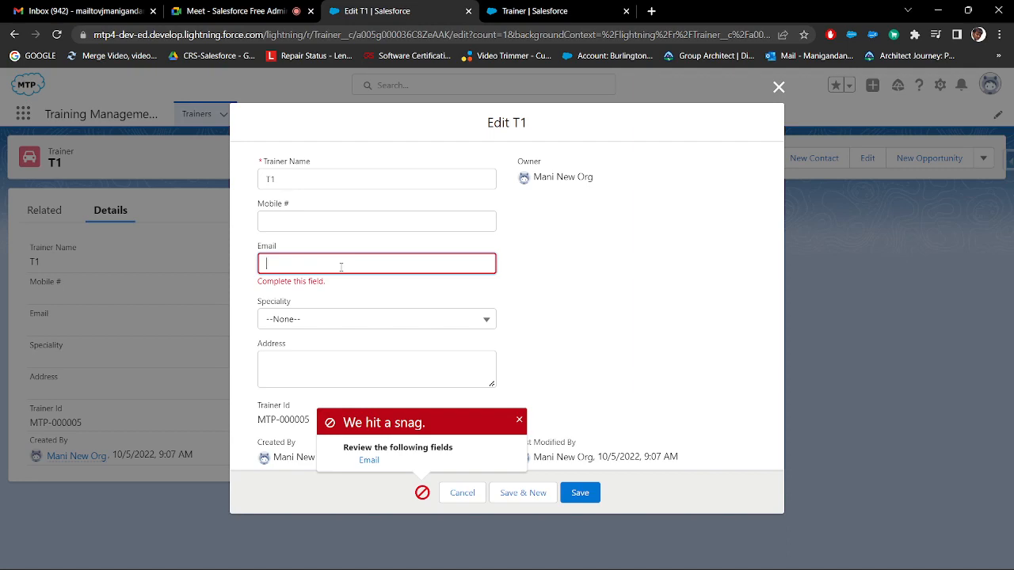
# - Switch from the Salesforce Edit T1 dialog to the Paint validation-rule notes
pyautogui.hotkey('alt', 'Tab')
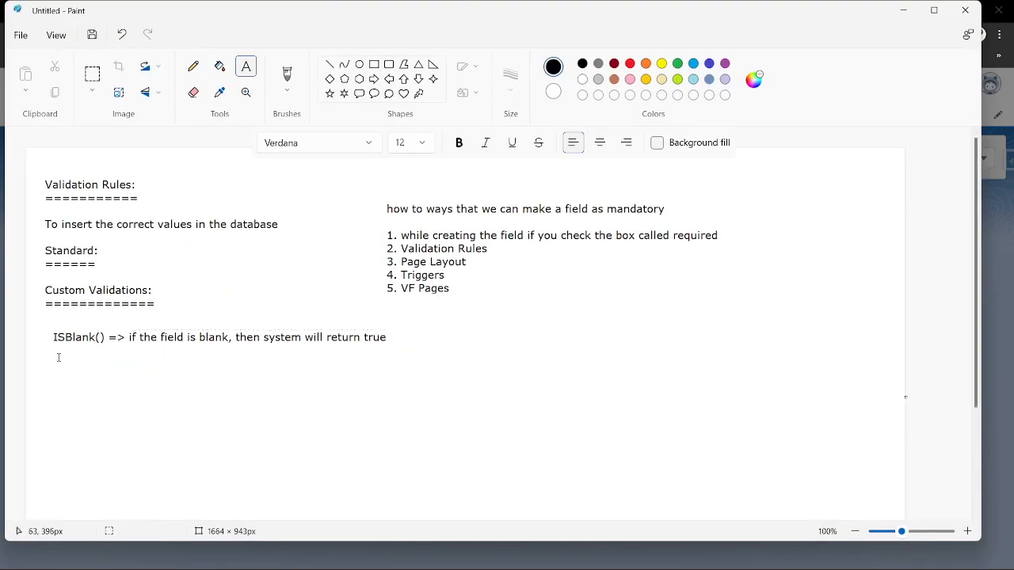
# - Add the note line 'isNull() => if the field is blank, then it will return true'
pyautogui.click(58, 357)
pyautogui.write('i')
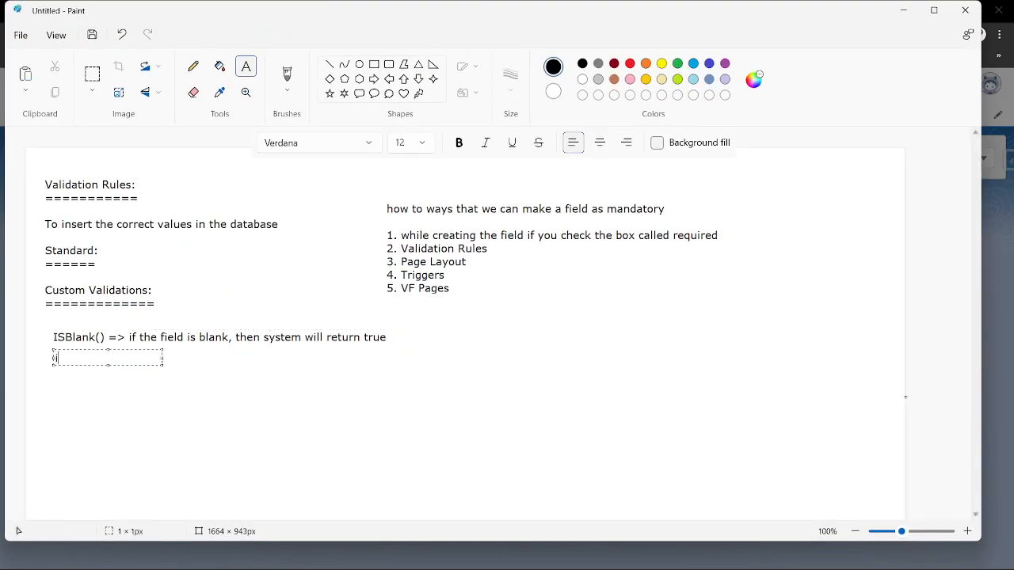
pyautogui.write('sNull() =>')
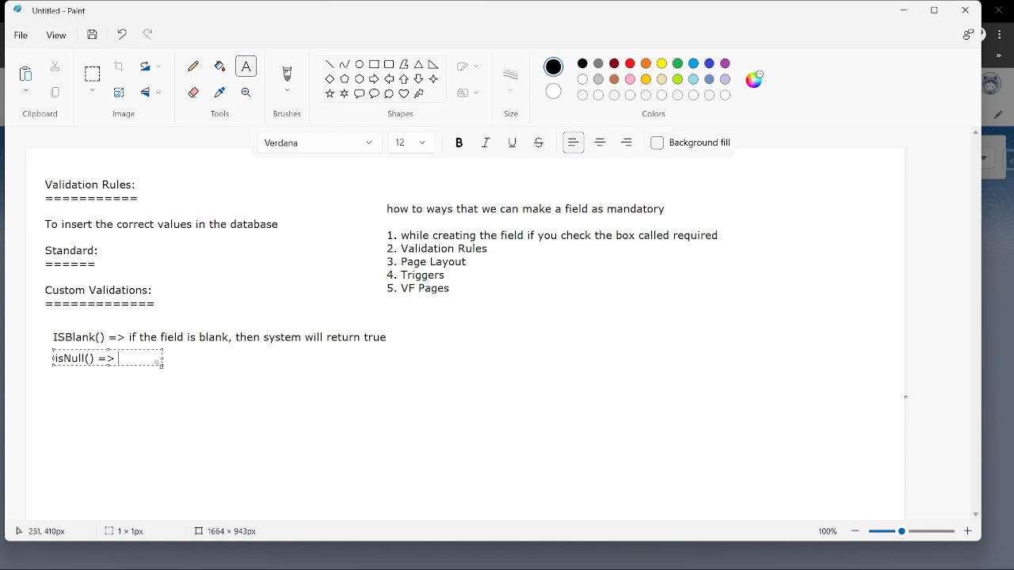
pyautogui.moveTo(163, 366); pyautogui.dragTo(560, 410)
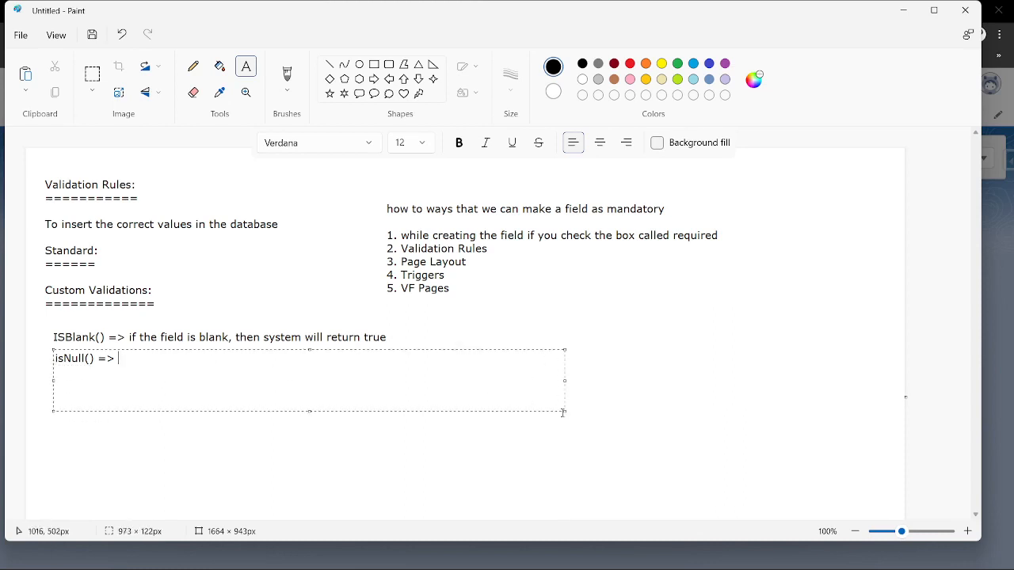
pyautogui.write('if the field is blank t')
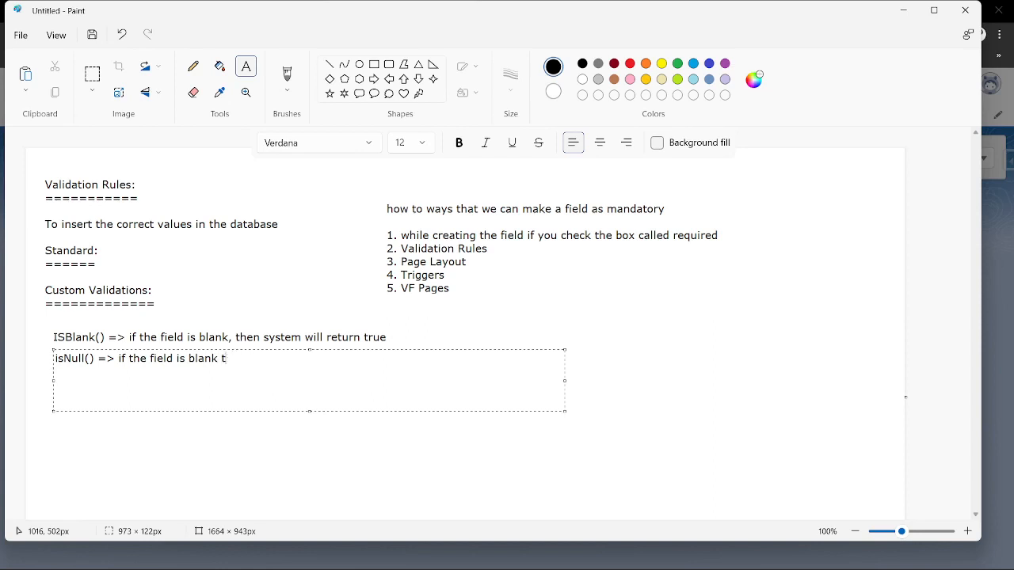
pyautogui.press('BackSpace')
pyautogui.press('BackSpace')
pyautogui.write(', then it will return true')
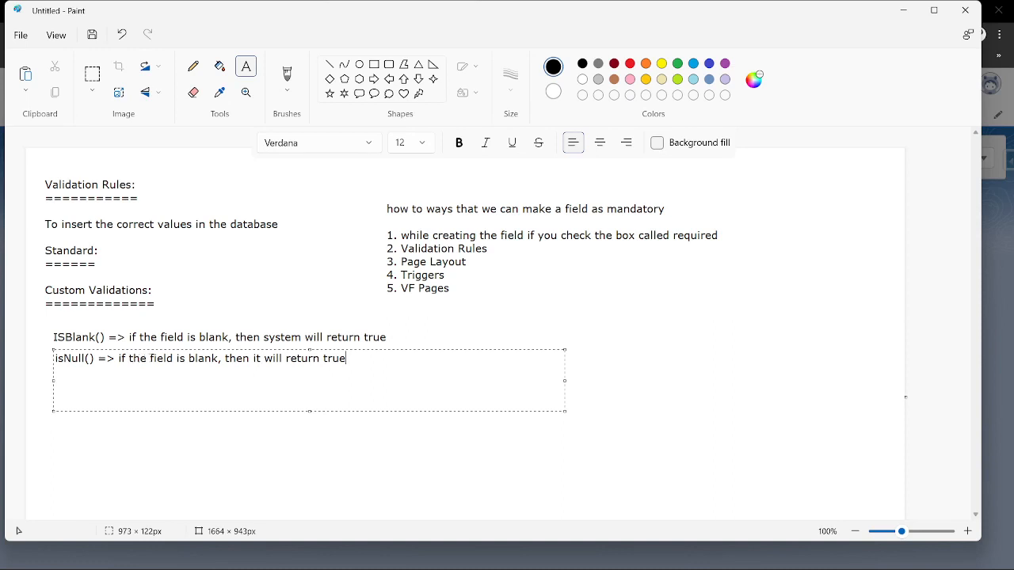
# - Insert '(Number,Currency,Percentage)' after 'field' in the isNull note, then return to Salesforce
pyautogui.click(176, 358)
pyautogui.write('()')
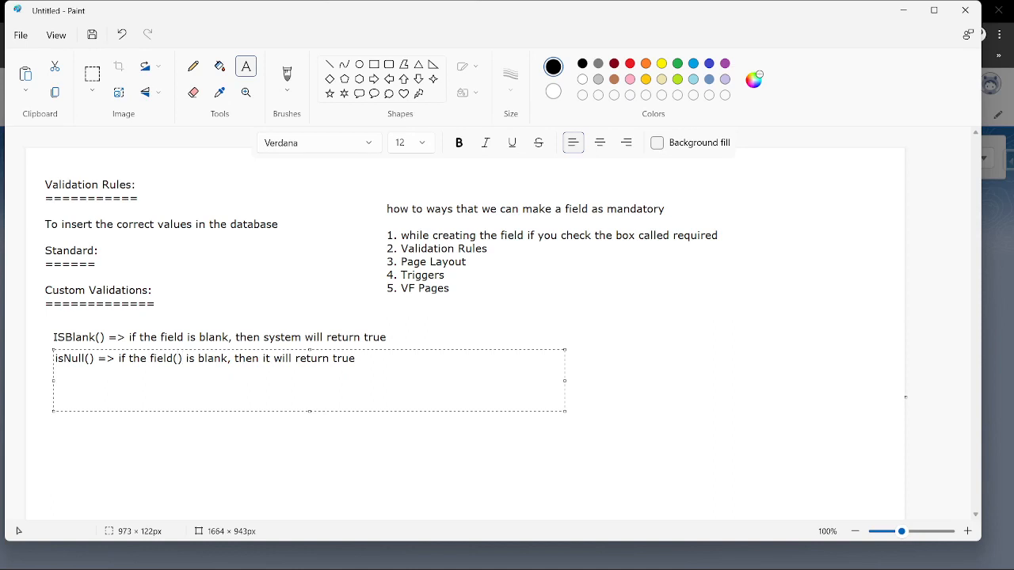
pyautogui.press('Left')
pyautogui.write('Number')
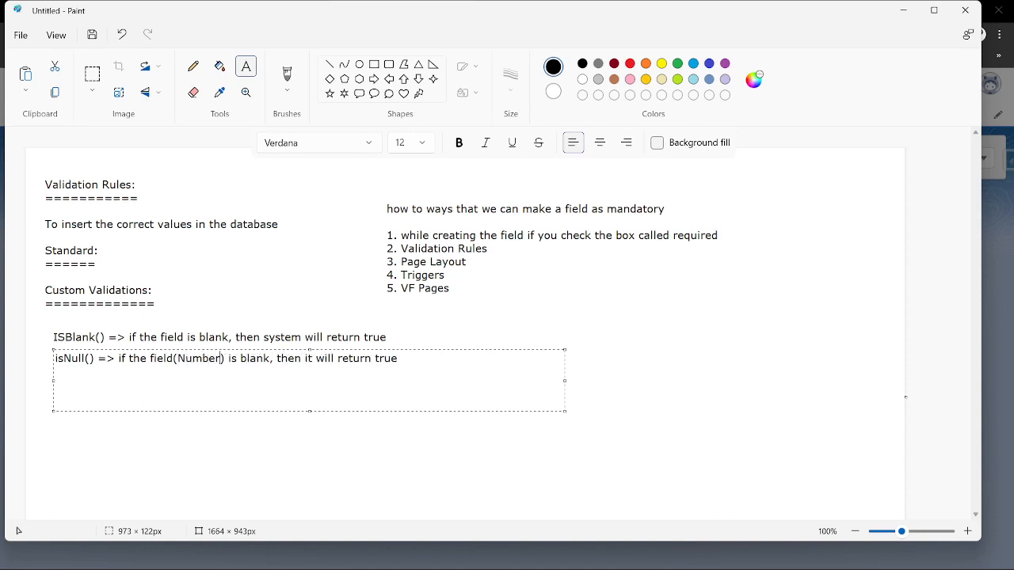
pyautogui.write(',')
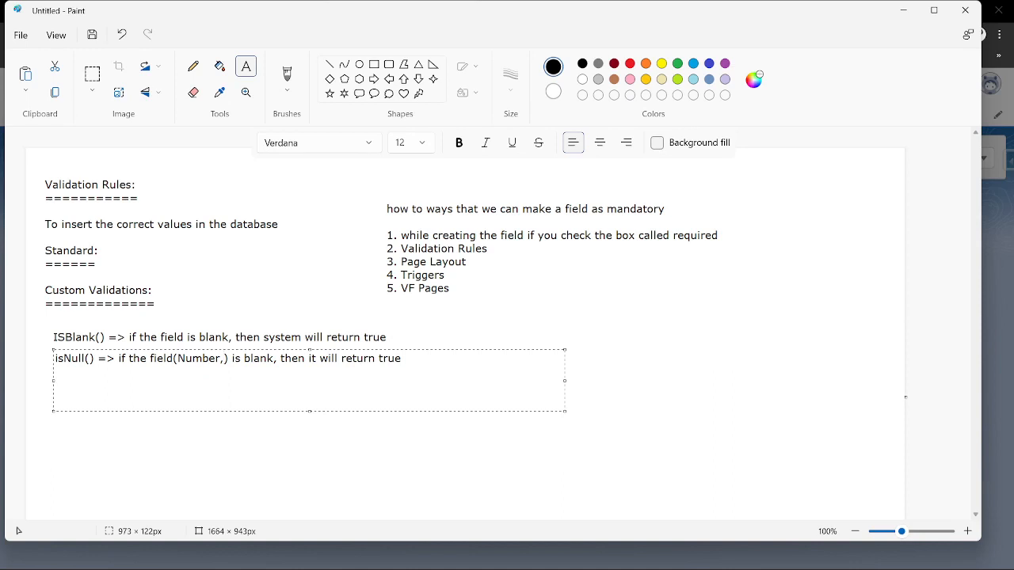
pyautogui.write('Current')
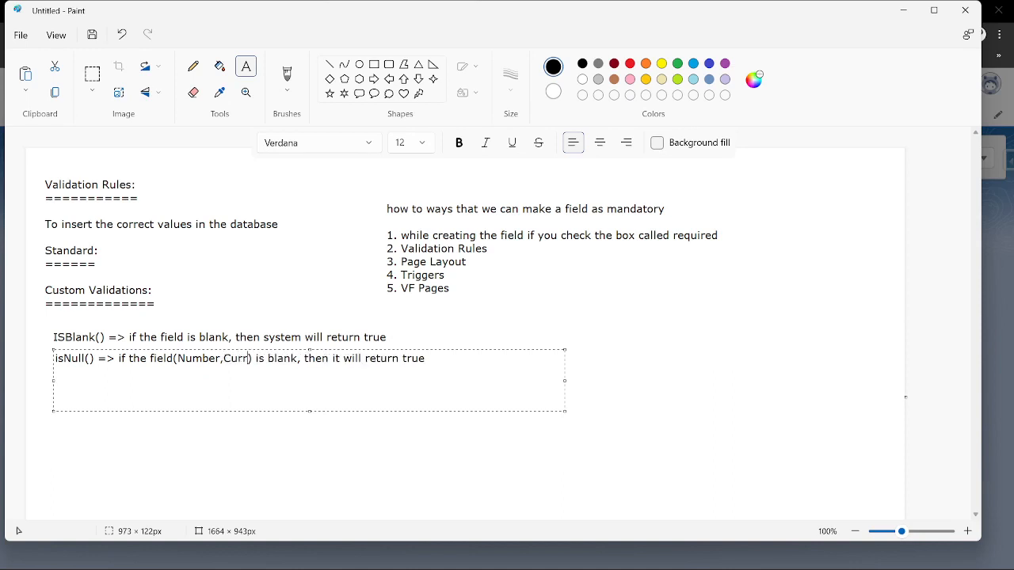
pyautogui.press('BackSpace')
pyautogui.write('y,')
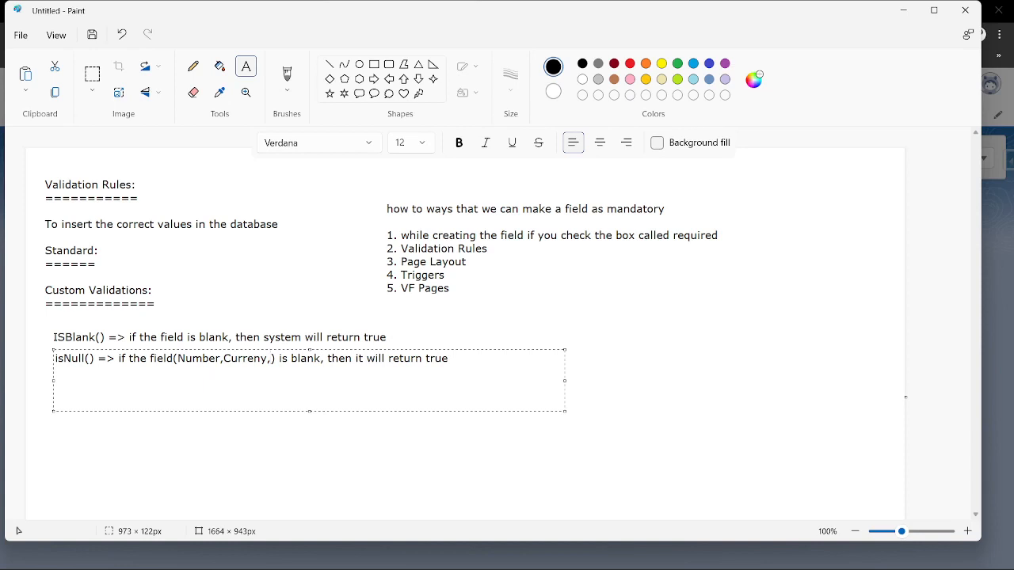
pyautogui.write('Percenta')
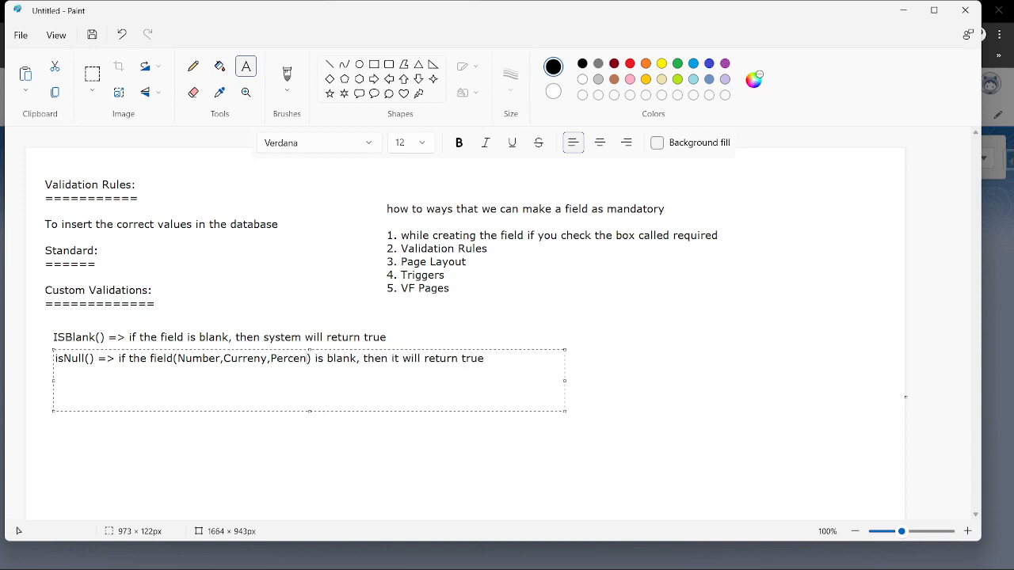
pyautogui.write('ge')
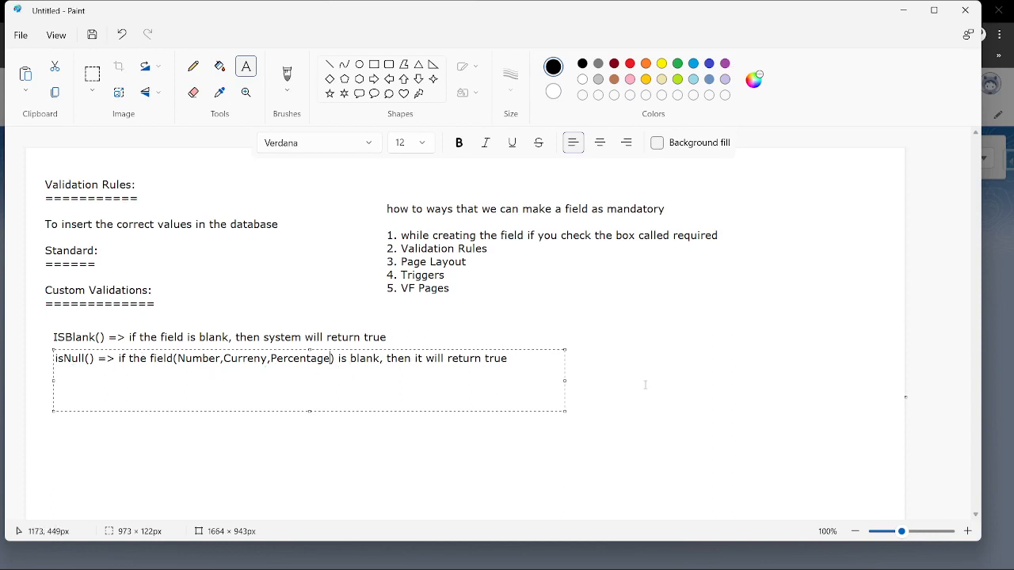
pyautogui.hotkey('alt', 'Tab')
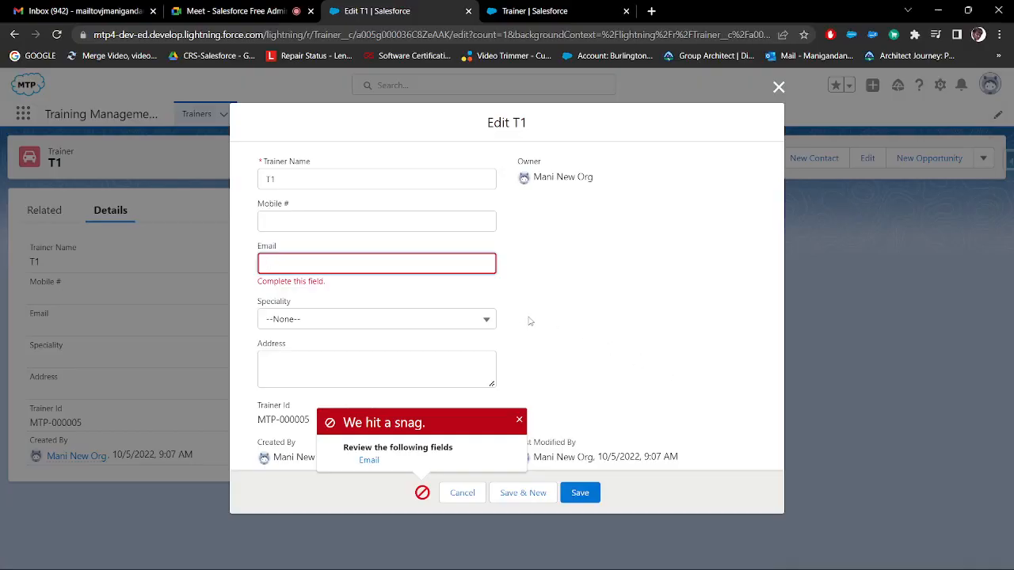
# - Fill T1's Email with a test address and Mobile # with a junk letters-and-digits value, then save
pyautogui.click(390, 222)
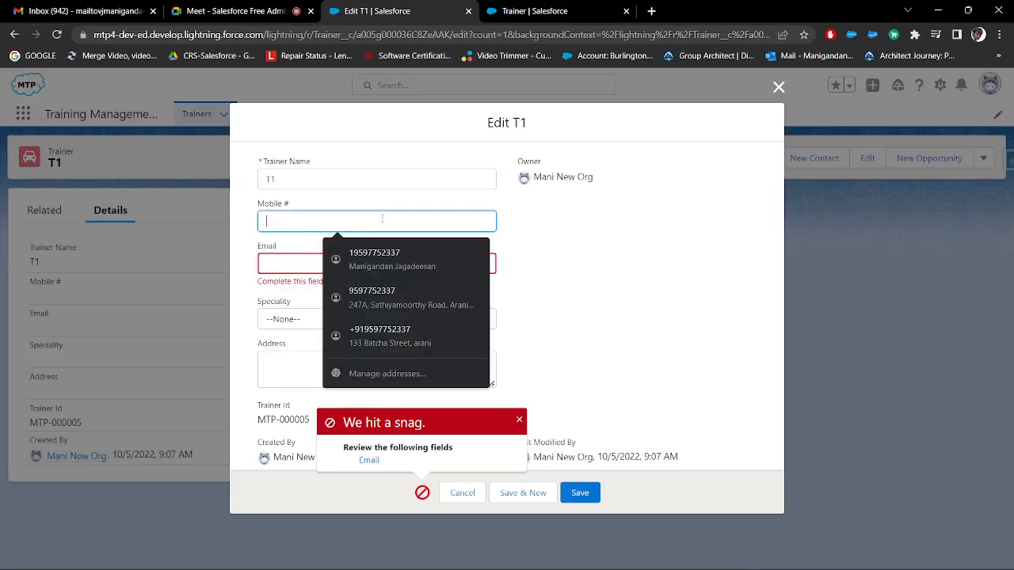
pyautogui.click(532, 242)
pyautogui.moveTo(293, 203); pyautogui.dragTo(257, 207)
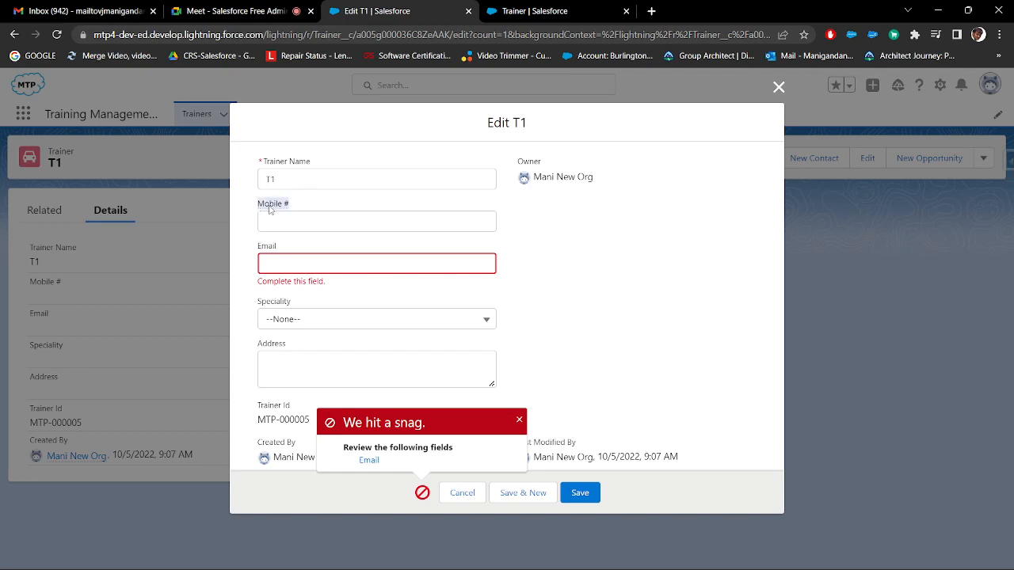
pyautogui.click(293, 221)
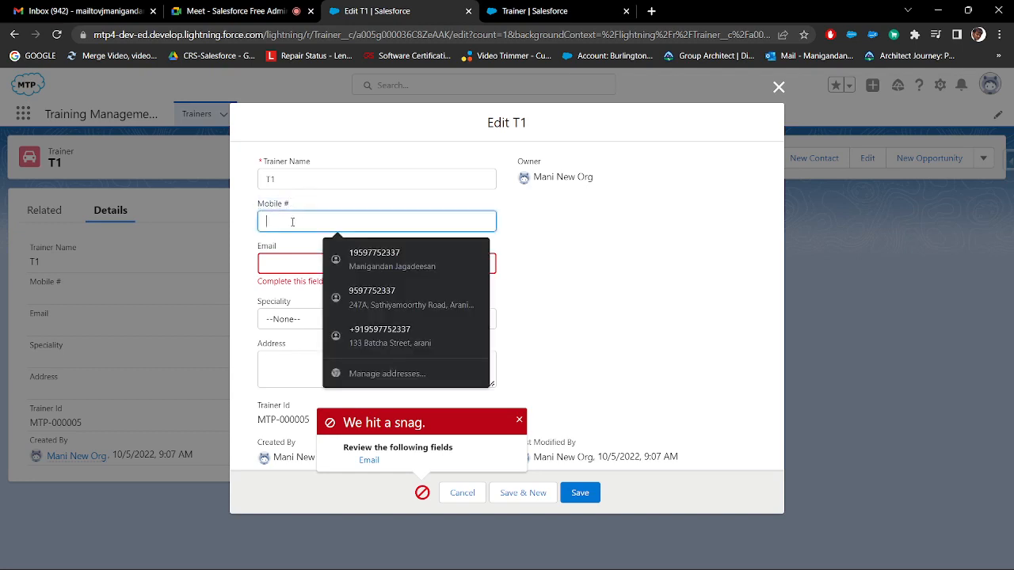
pyautogui.click(310, 207)
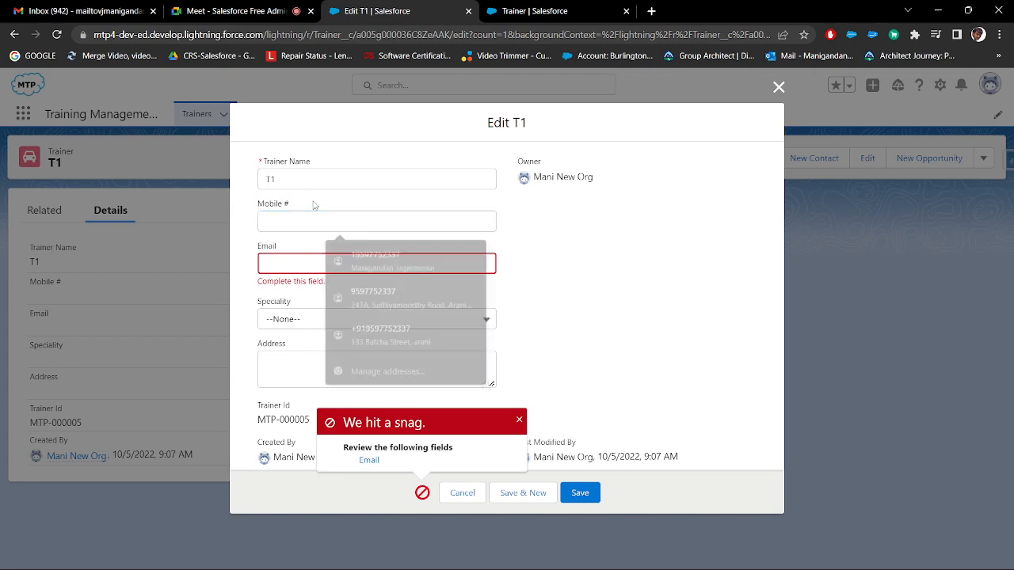
pyautogui.click(326, 259)
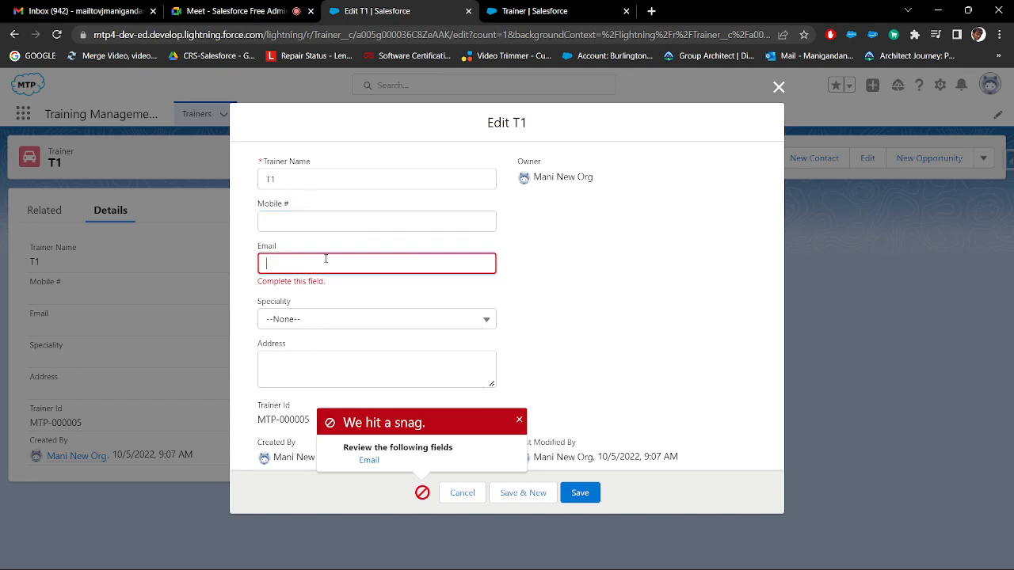
pyautogui.write('test@123.com')
pyautogui.click(345, 225)
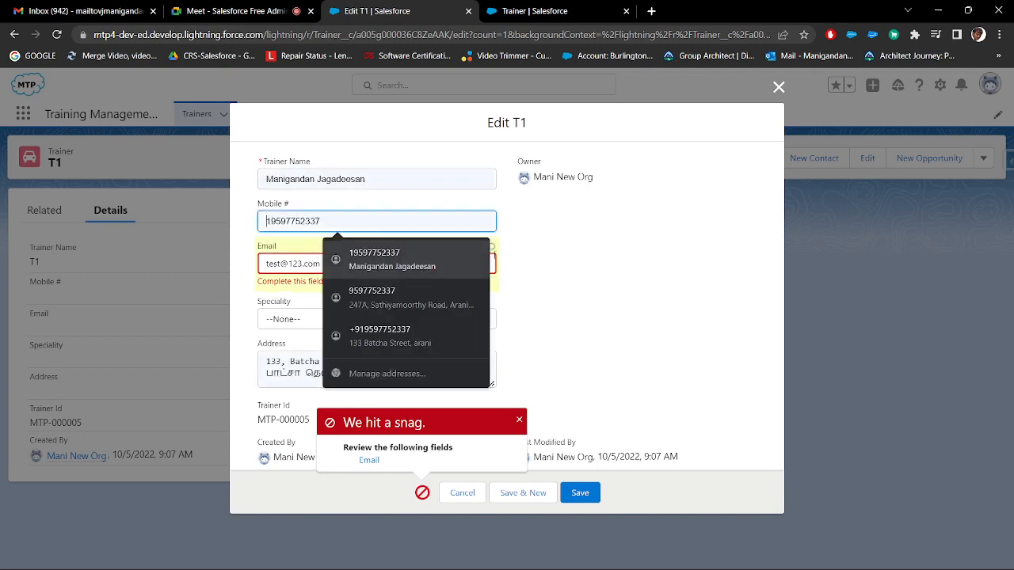
pyautogui.write('+')
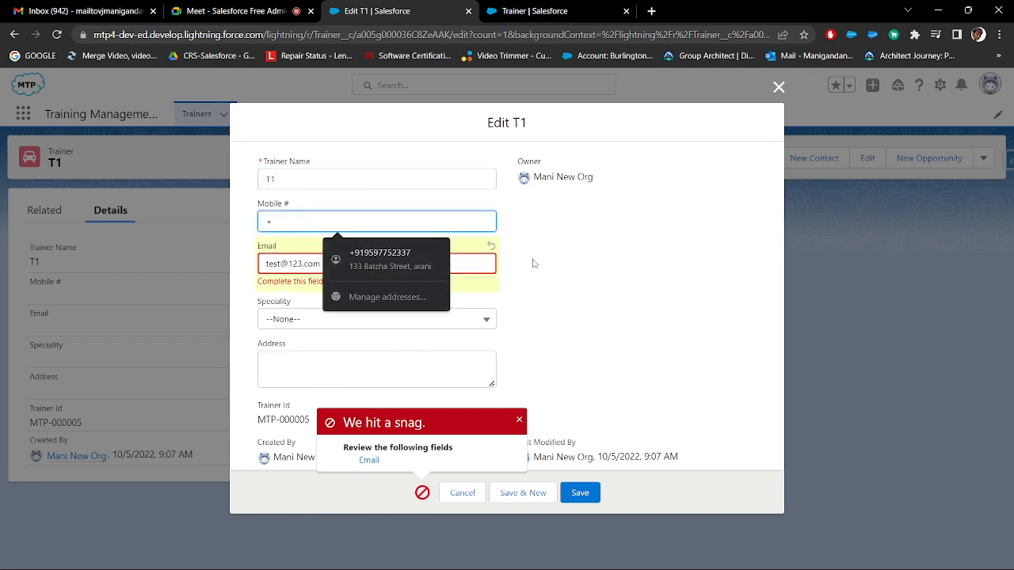
pyautogui.write('91 12e3')
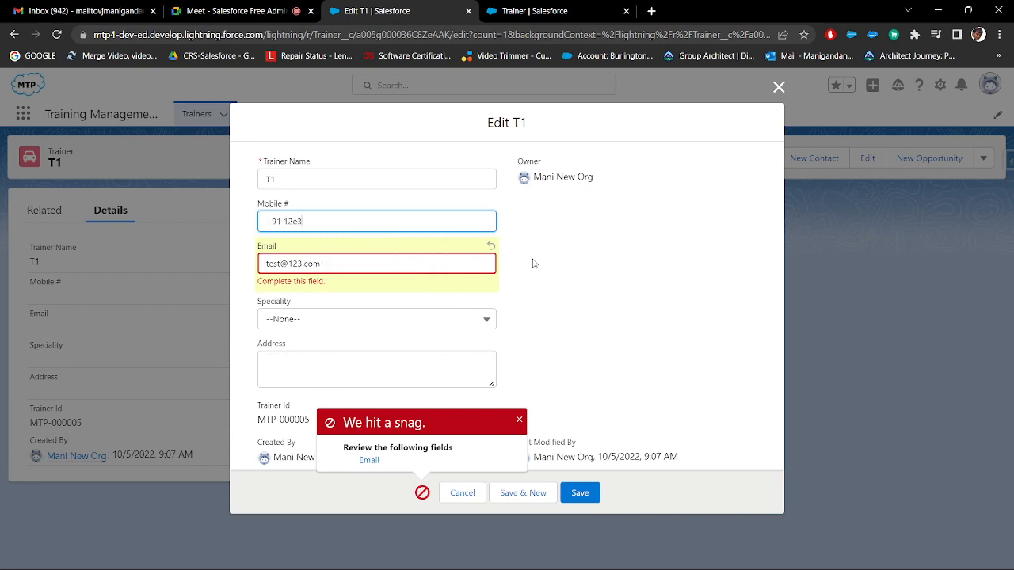
pyautogui.write('sadfasfasddf')
pyautogui.click(586, 499)
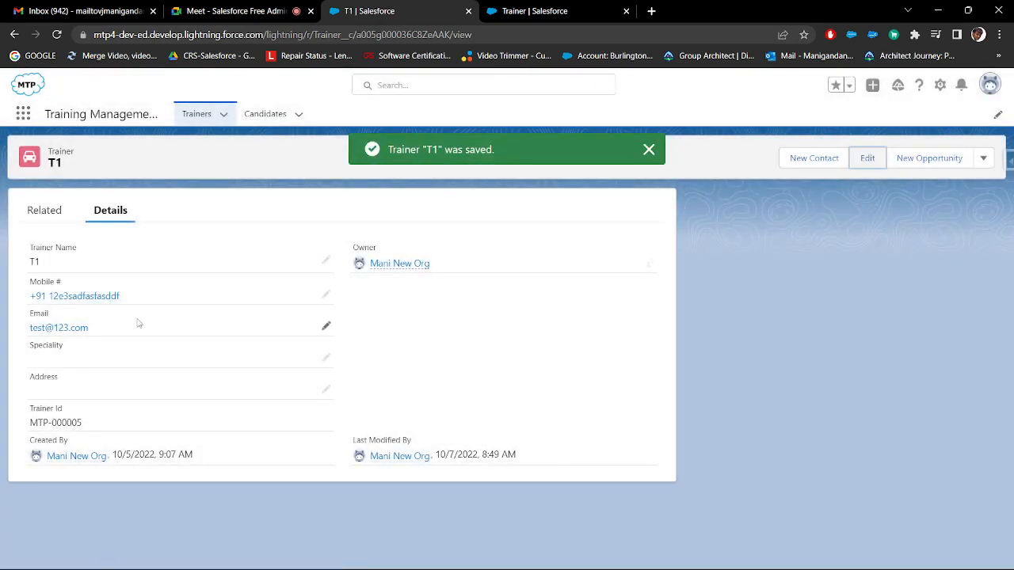
# - Replace the junk part of T1's Mobile # with a properly formatted +91 number and save
pyautogui.moveTo(132, 297); pyautogui.dragTo(32, 301)
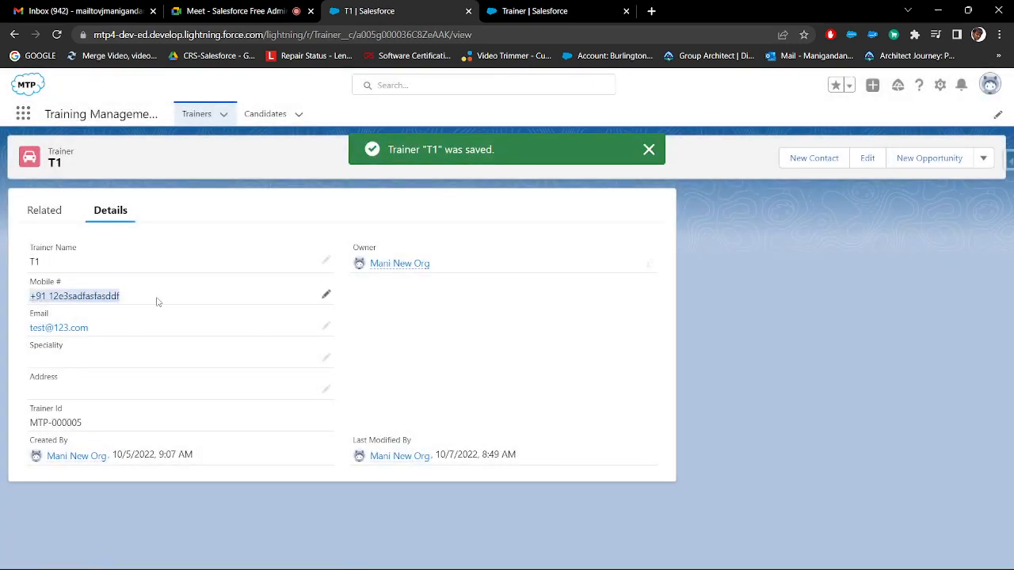
pyautogui.click(325, 295)
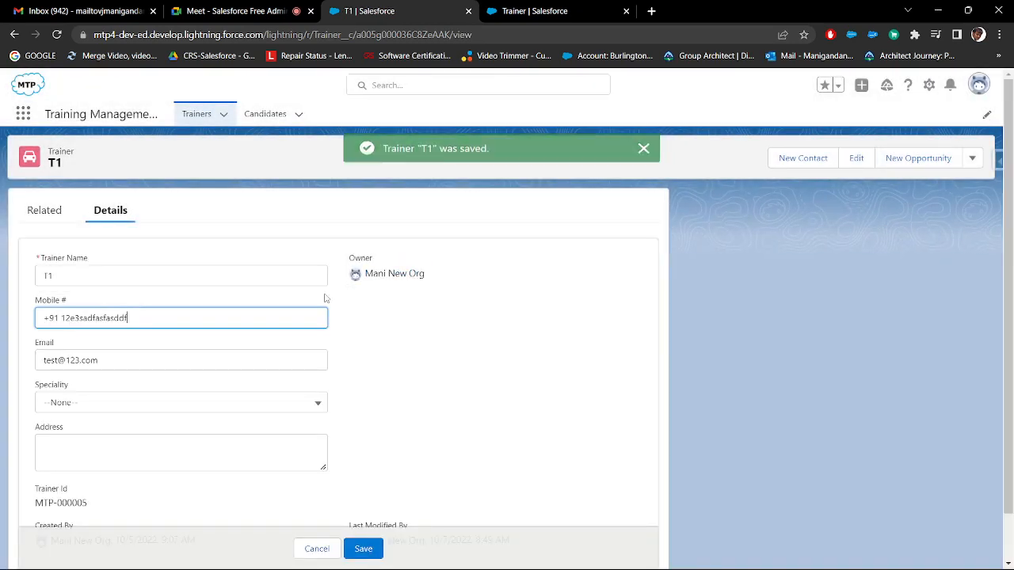
pyautogui.moveTo(183, 314); pyautogui.dragTo(63, 318)
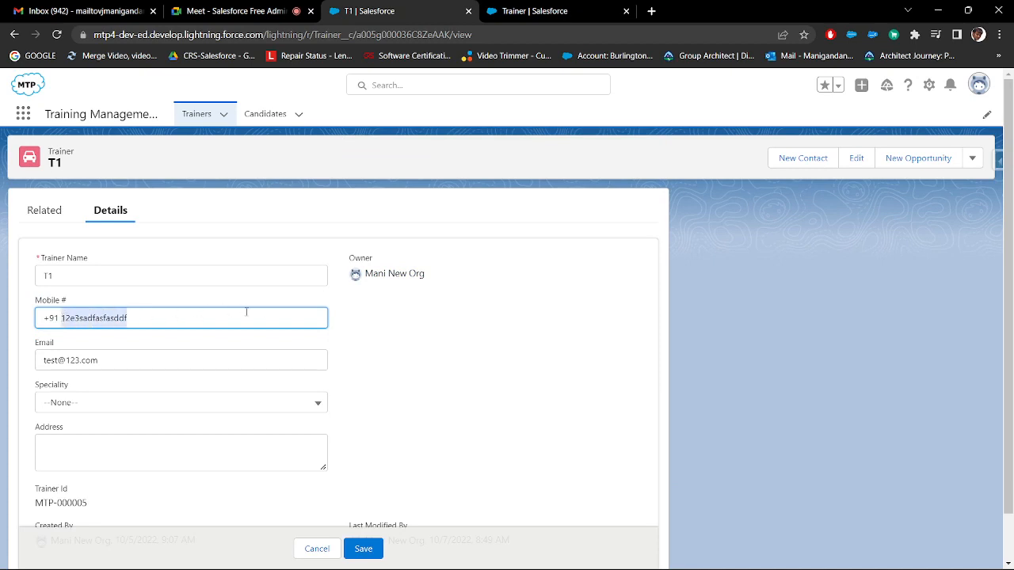
pyautogui.press('BackSpace')
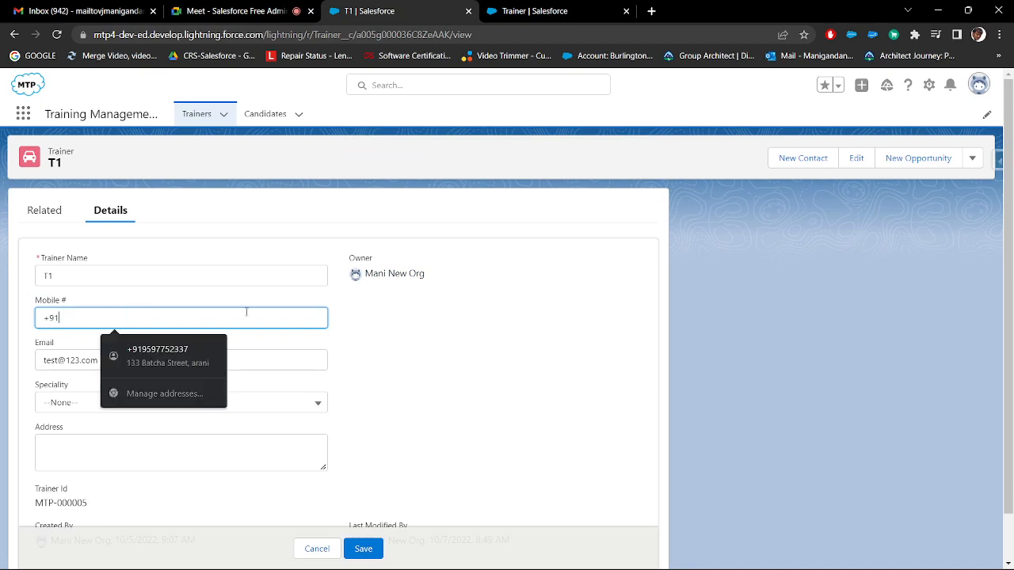
pyautogui.write(')')
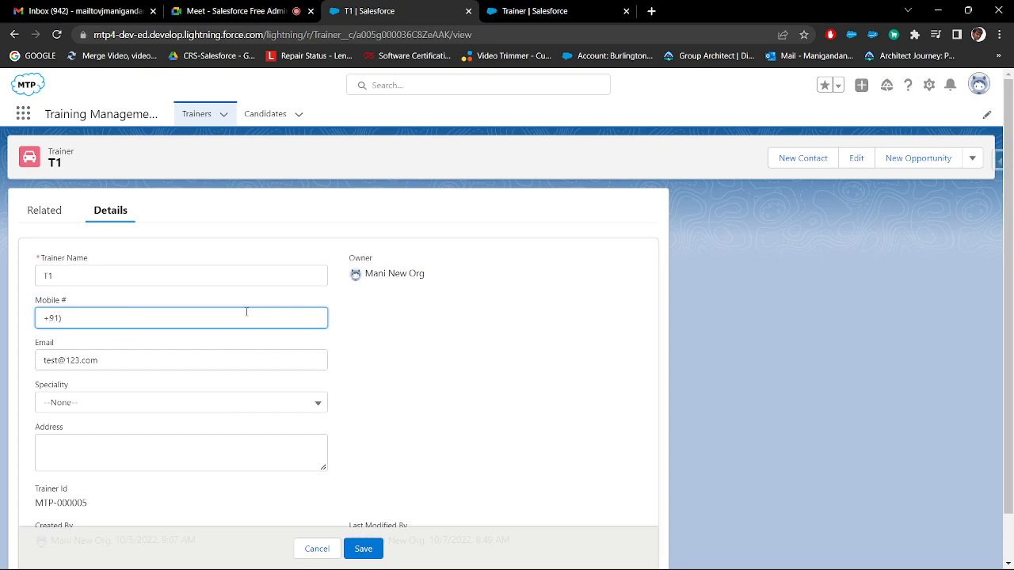
pyautogui.write('(')
pyautogui.write(' 123-1231')
pyautogui.click(371, 548)
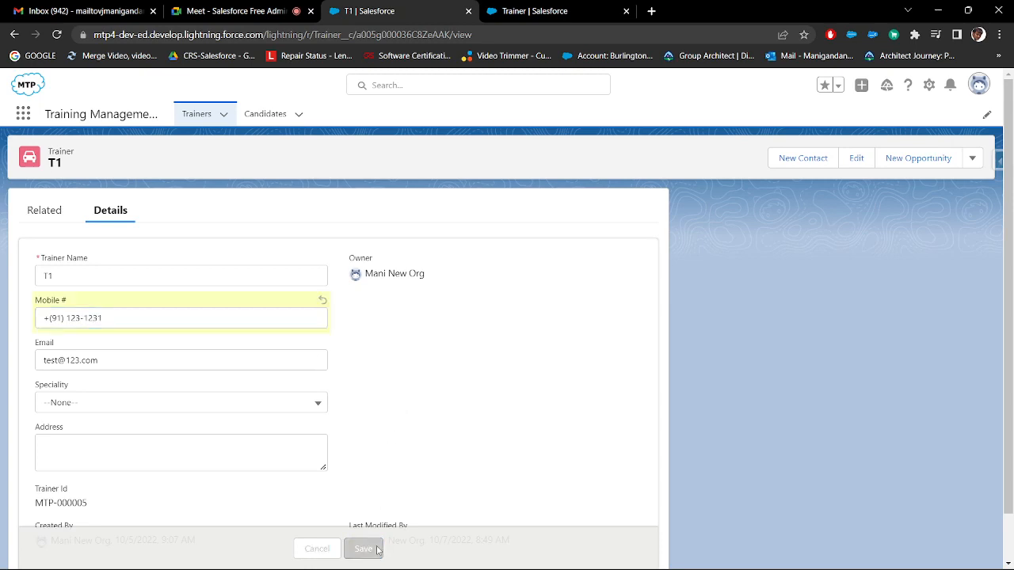
pyautogui.moveTo(95, 296); pyautogui.dragTo(27, 283)
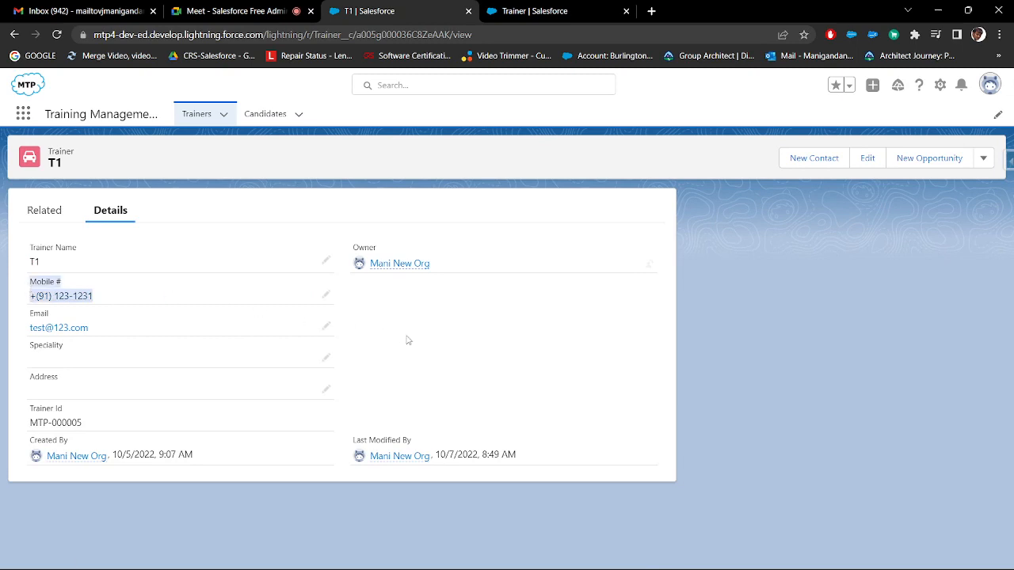
# - Open candidate C1 and edit it inline, showing Input Number -2.000 and ABS Output 2.000
pyautogui.click(272, 117)
pyautogui.click(82, 237)
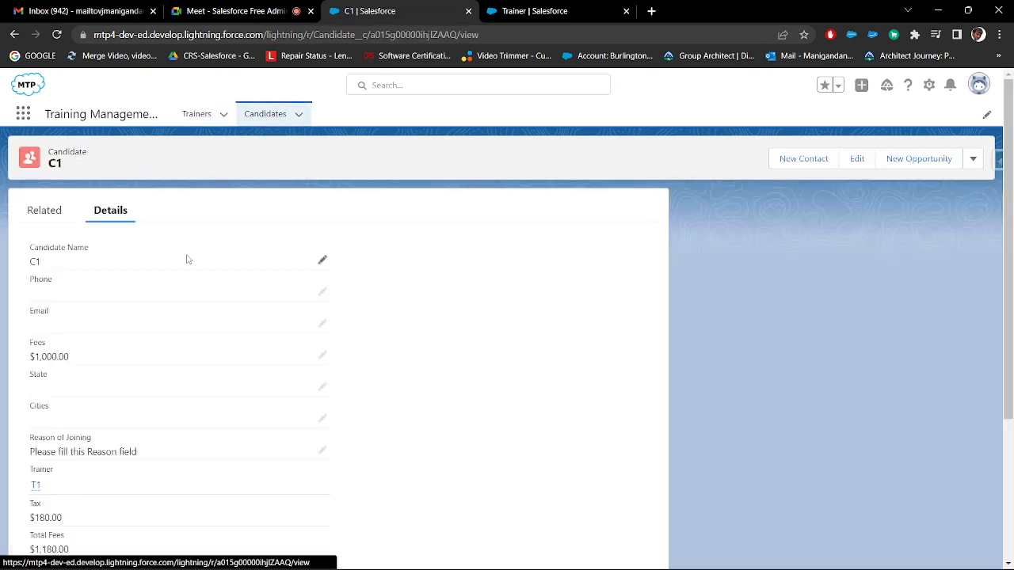
pyautogui.scroll(-3, 101, 439)
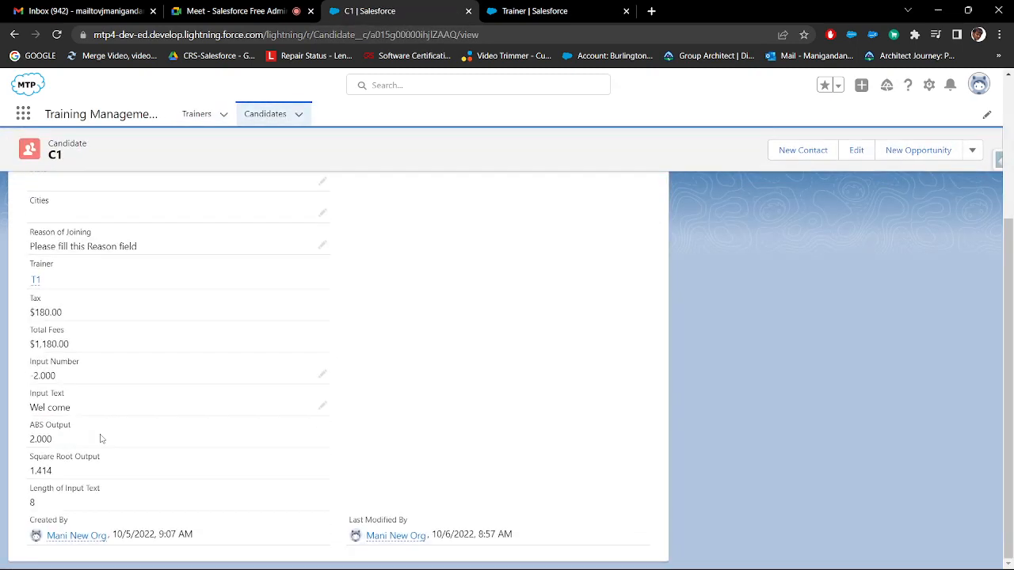
pyautogui.doubleClick(68, 380)
pyautogui.moveTo(98, 378); pyautogui.dragTo(35, 376)
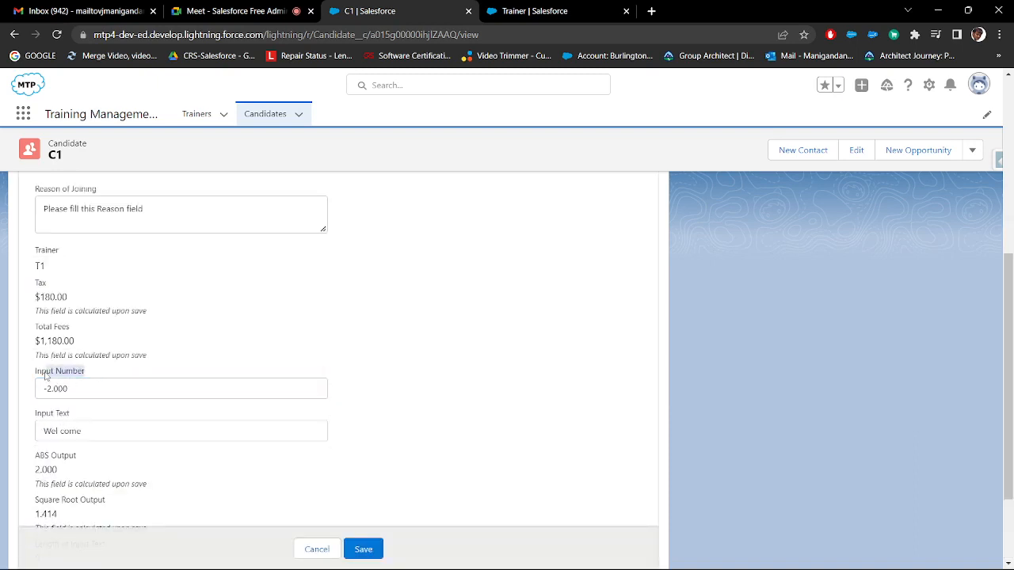
pyautogui.click(84, 391)
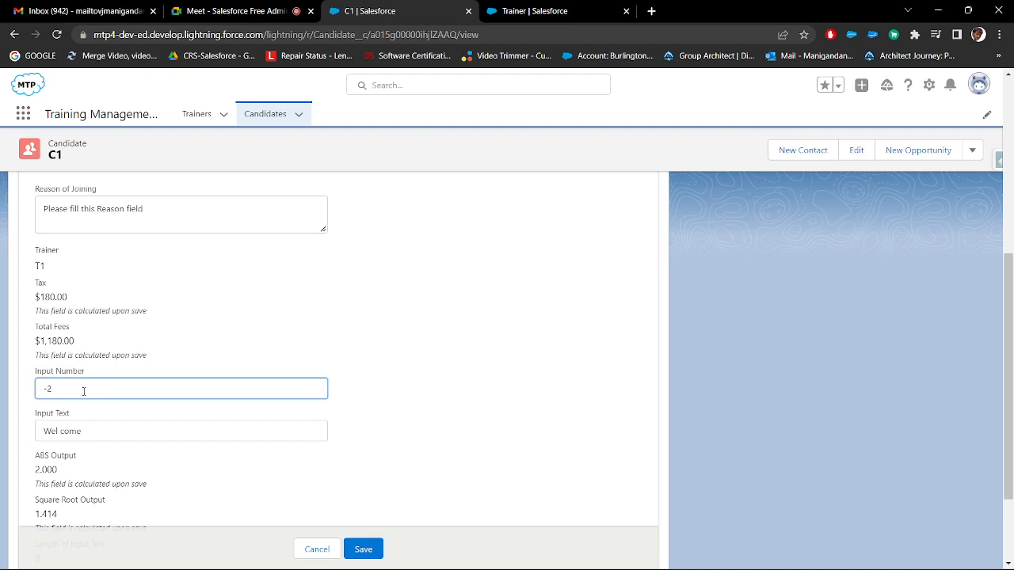
pyautogui.moveTo(117, 377); pyautogui.dragTo(33, 378)
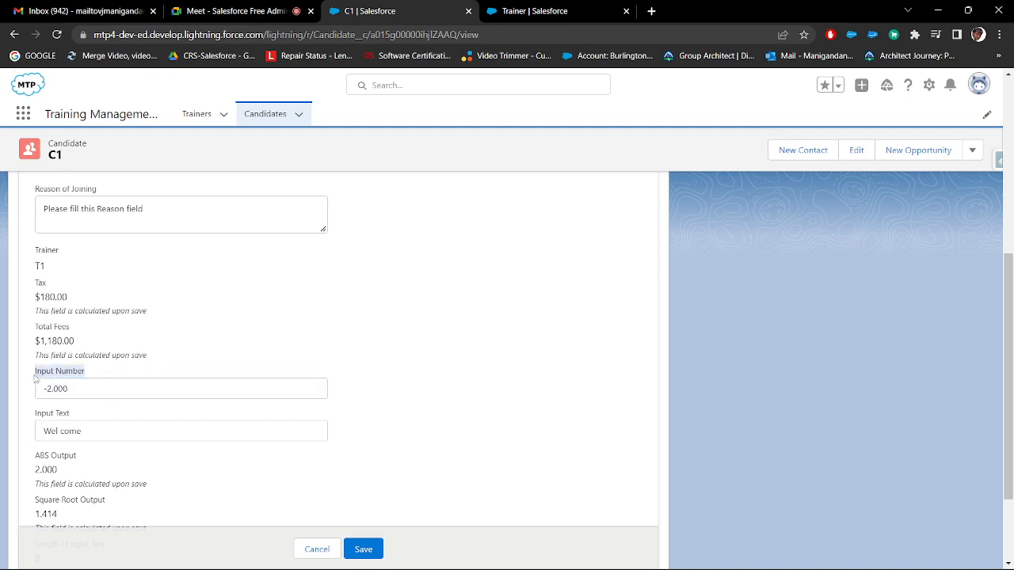
pyautogui.click(929, 87)
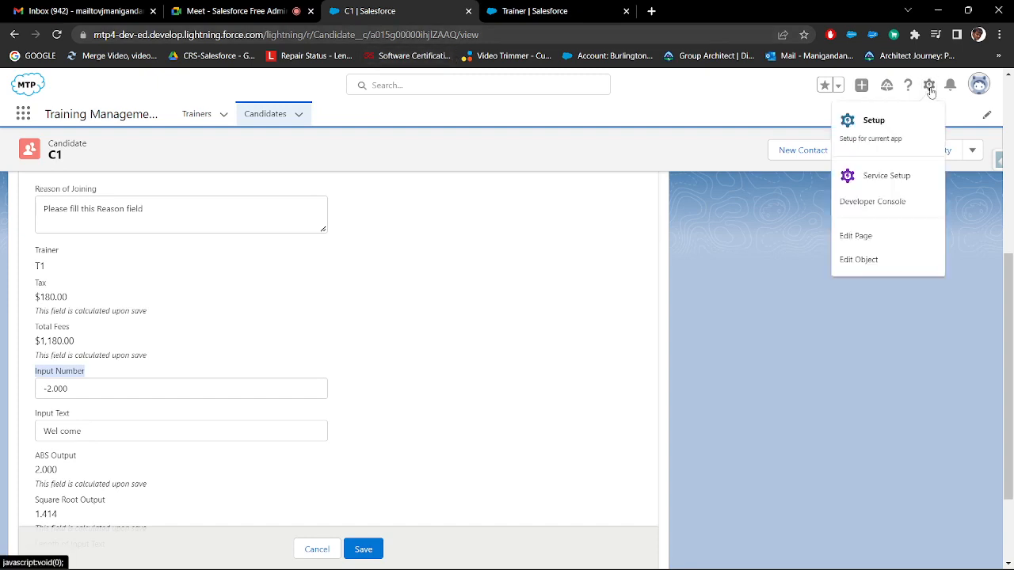
# - Start a new Candidate validation rule named Candidate_Number_Validation
pyautogui.click(857, 261)
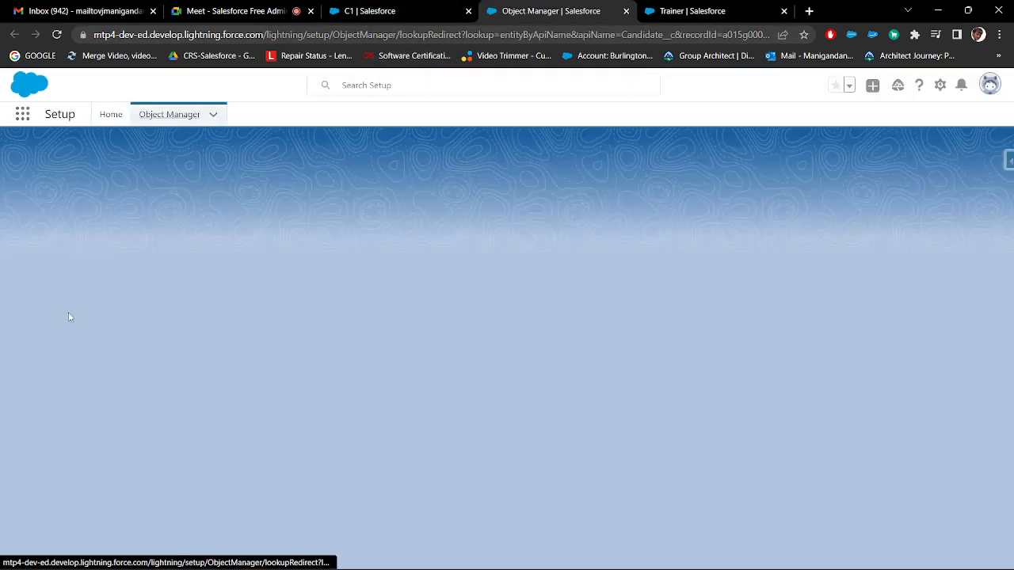
pyautogui.scroll(-1, 79, 460)
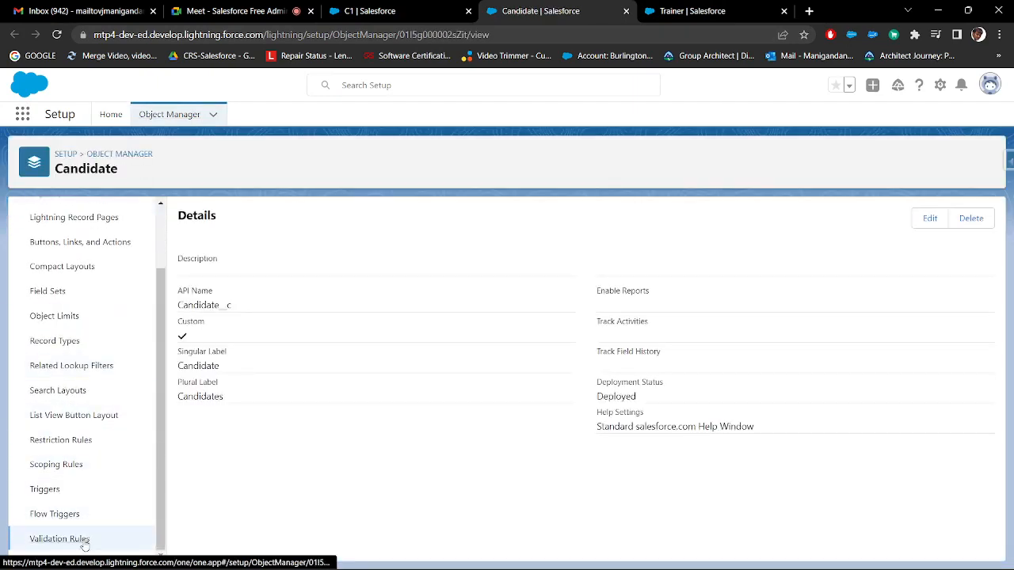
pyautogui.click(79, 540)
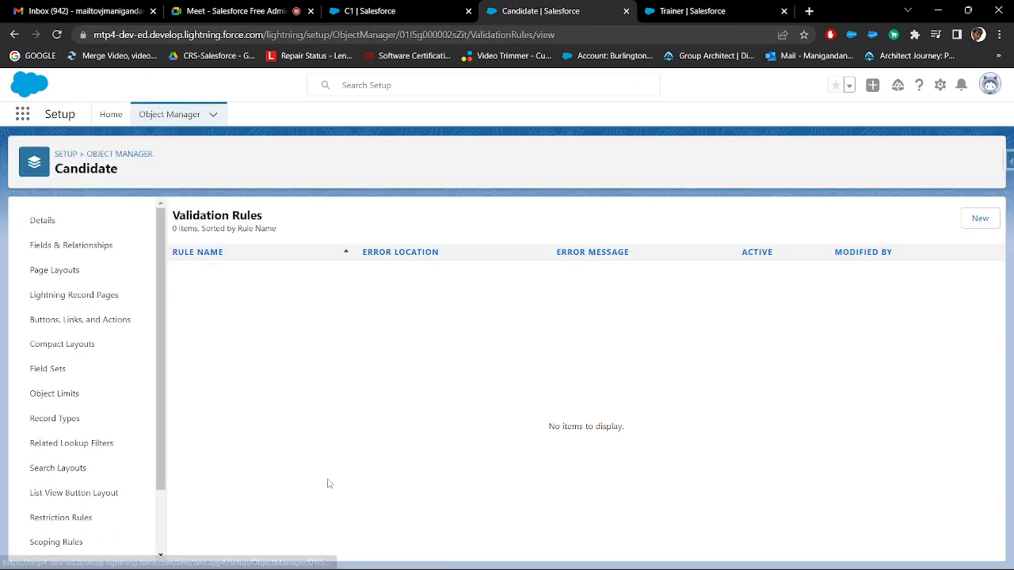
pyautogui.click(981, 219)
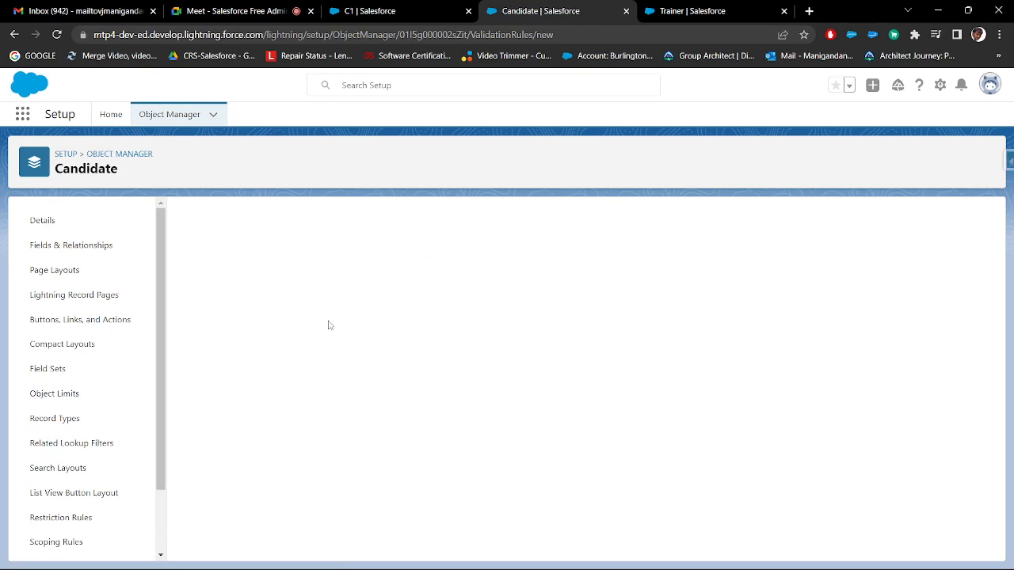
pyautogui.click(280, 304)
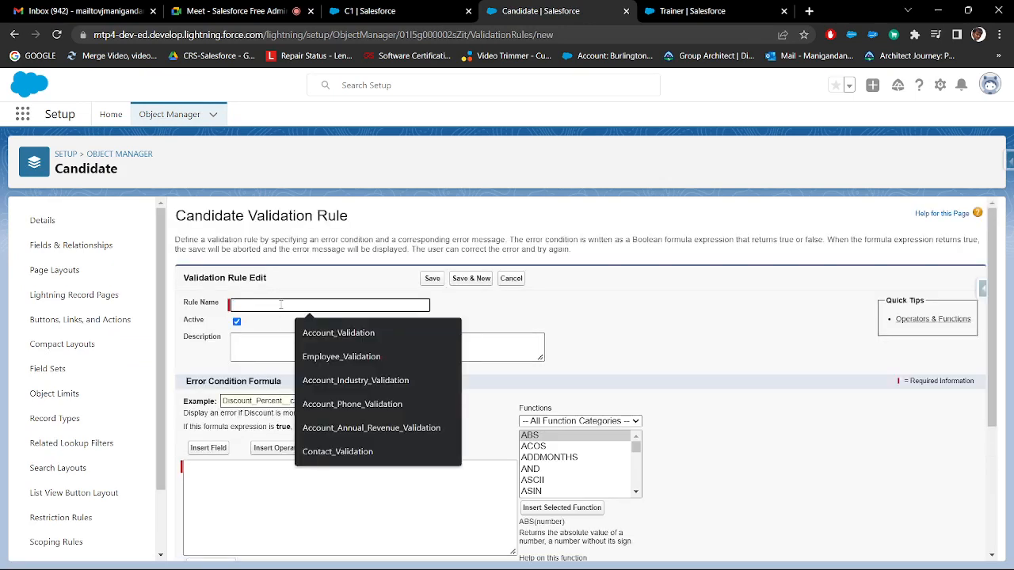
pyautogui.write('Candid')
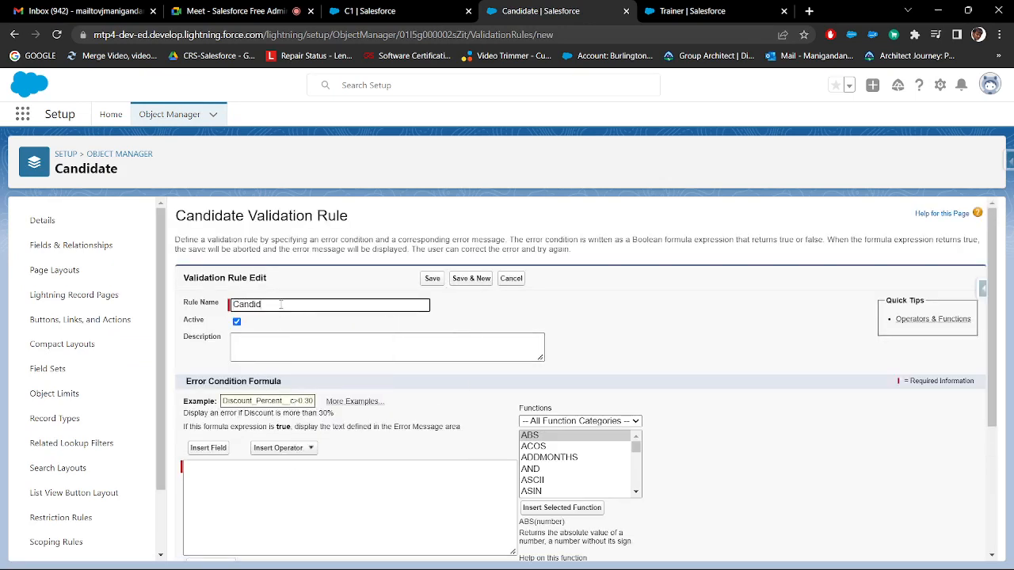
pyautogui.write('ate Numb')
pyautogui.write('idation')
# - Build the error condition formula ISNULL(Input_Number__c)
pyautogui.scroll(-3, 264, 399)
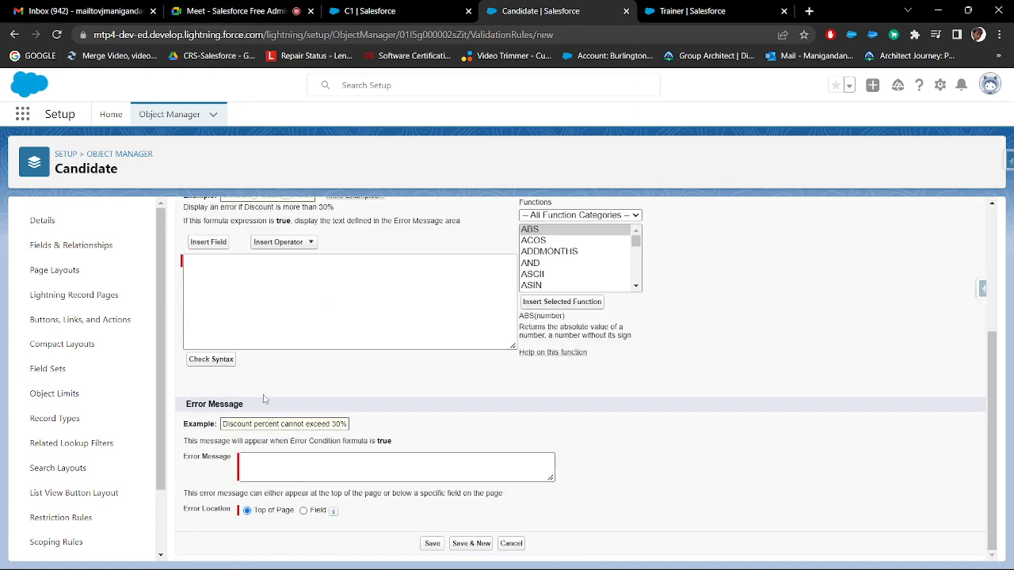
pyautogui.click(247, 288)
pyautogui.click(546, 265)
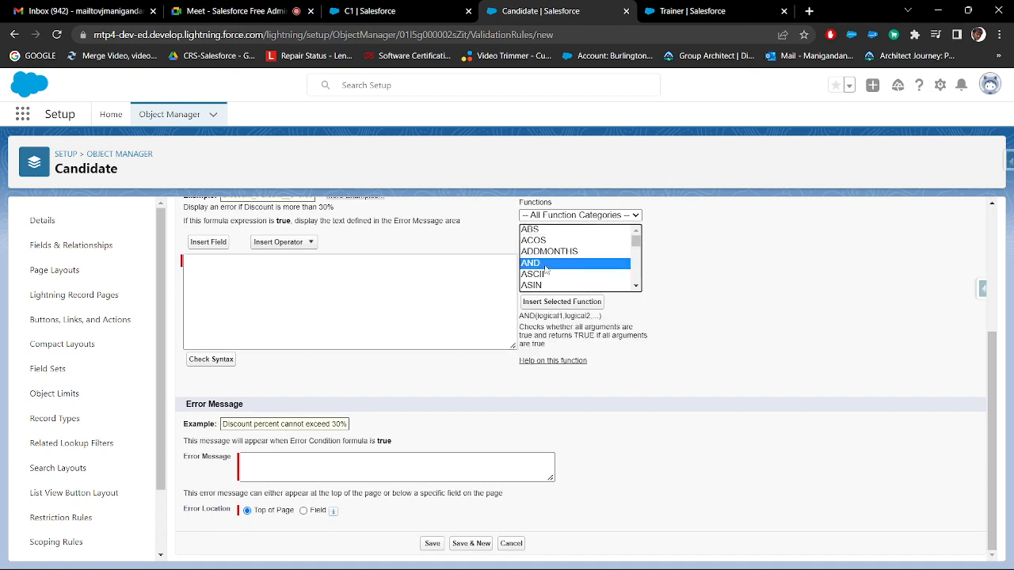
pyautogui.press('i')
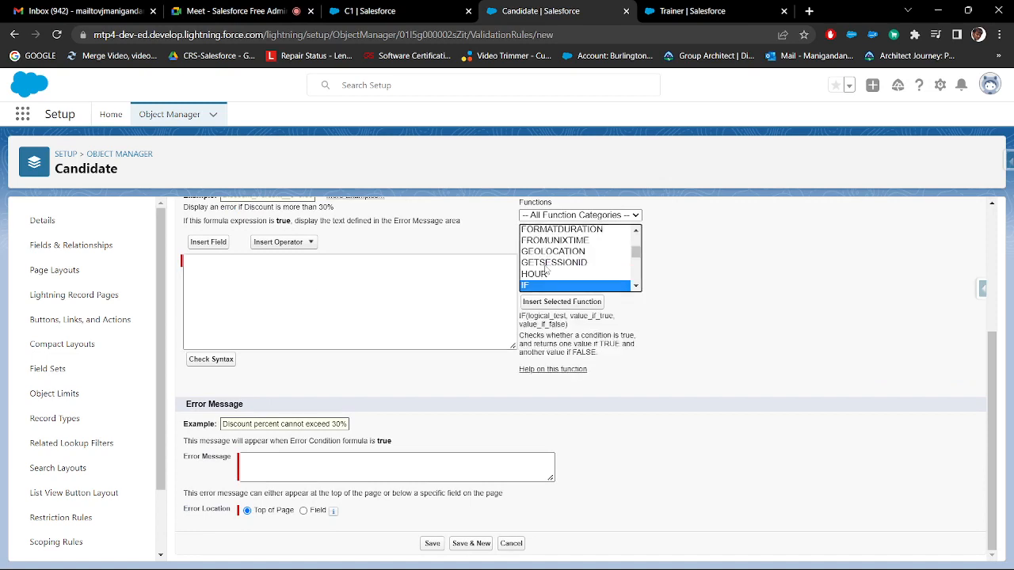
pyautogui.press('Down')
pyautogui.press('Down')
pyautogui.press('Down')
pyautogui.press('Down')
pyautogui.press('Down')
pyautogui.press('Down')
pyautogui.press('Down')
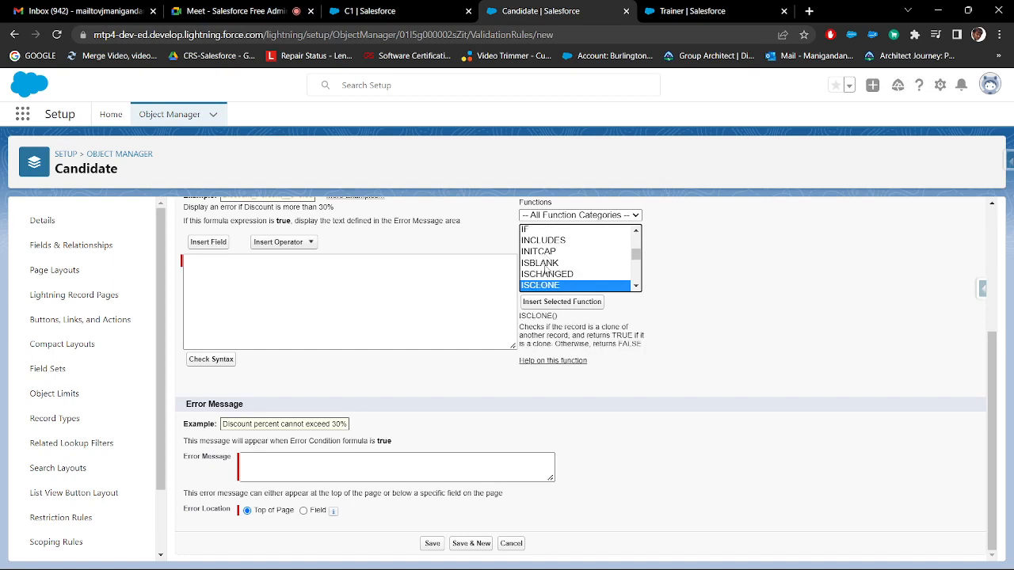
pyautogui.press('Down')
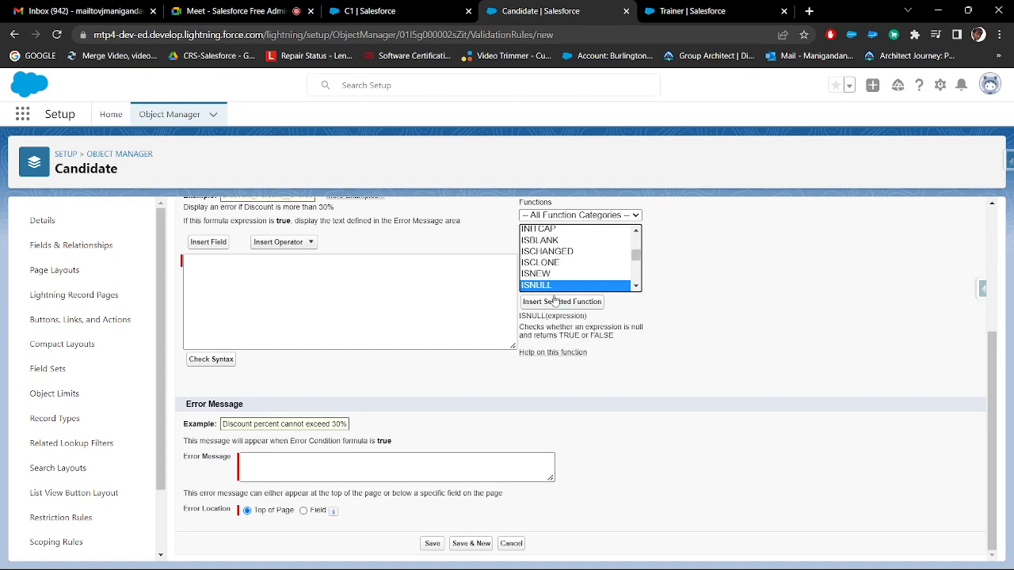
pyautogui.click(555, 302)
pyautogui.doubleClick(248, 261)
pyautogui.click(207, 242)
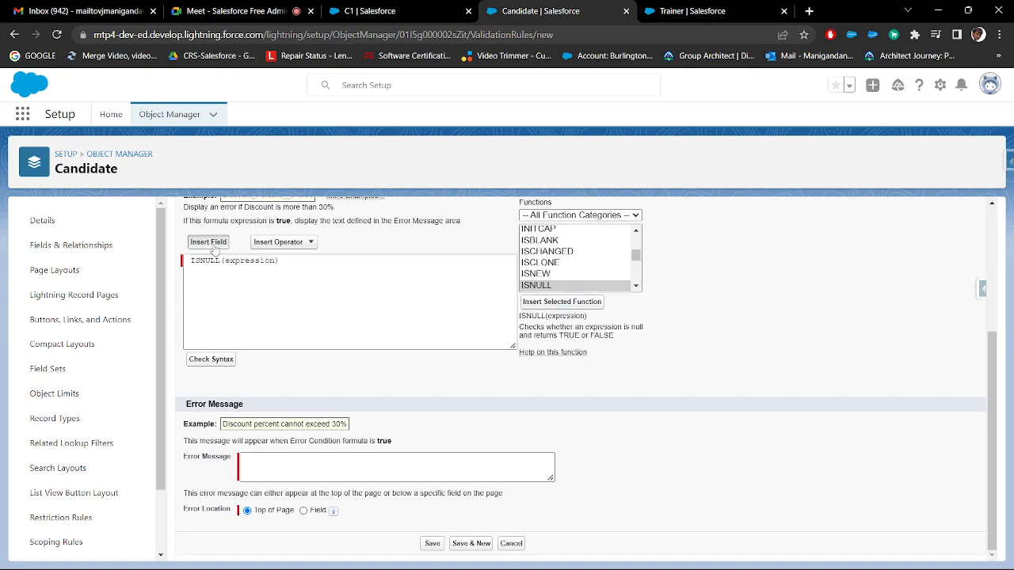
pyautogui.click(449, 420)
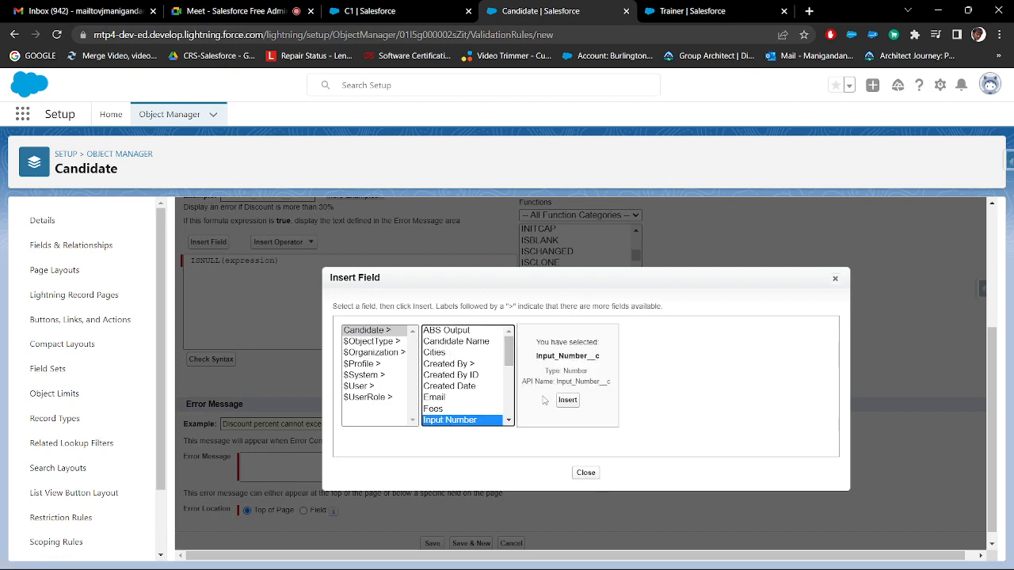
pyautogui.click(573, 402)
# - Paste 'Complete this field.' as the message, show it at Input Number, and save the rule
pyautogui.click(394, 467)
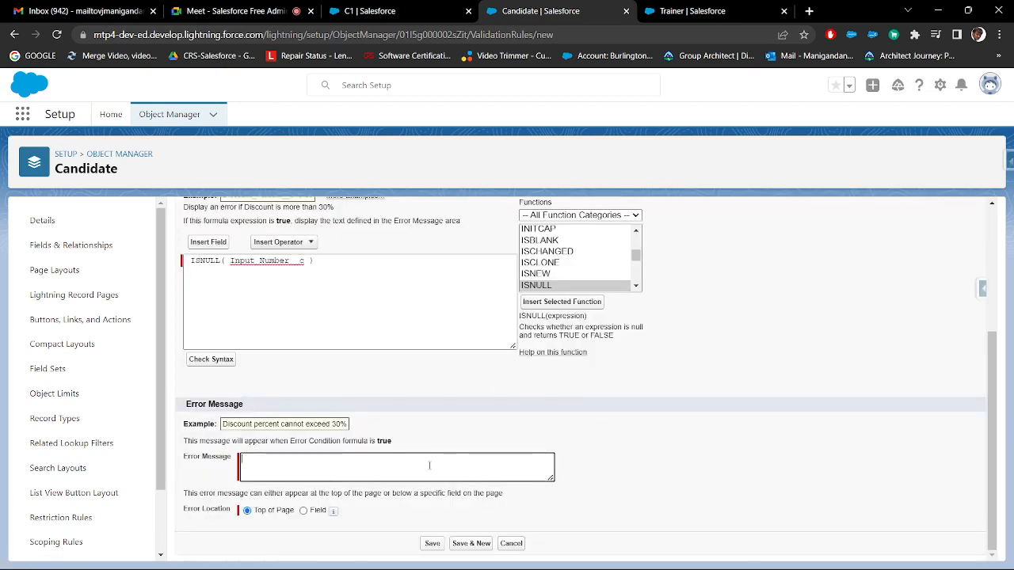
pyautogui.write('Complete this field.')
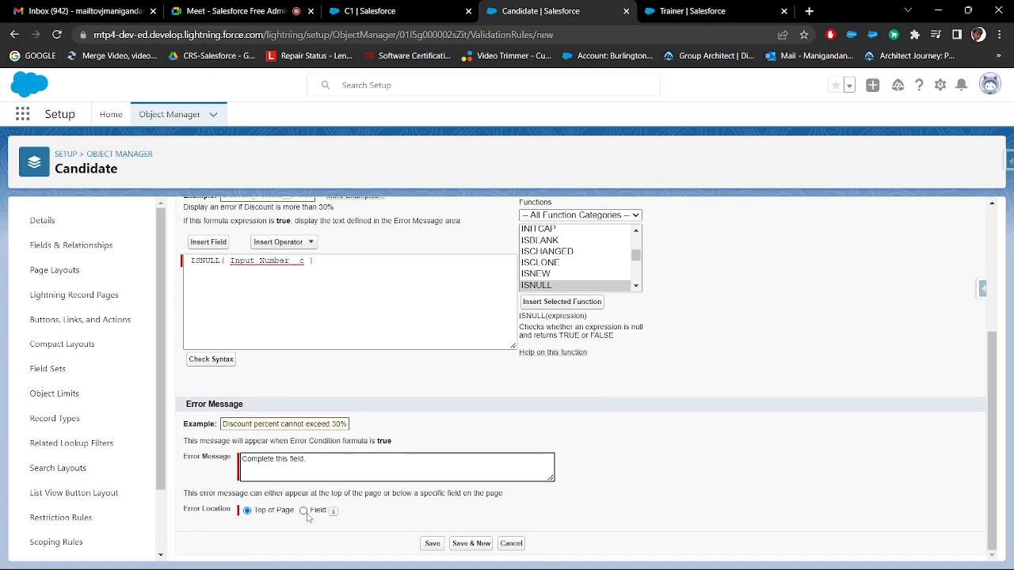
pyautogui.click(303, 511)
pyautogui.click(355, 511)
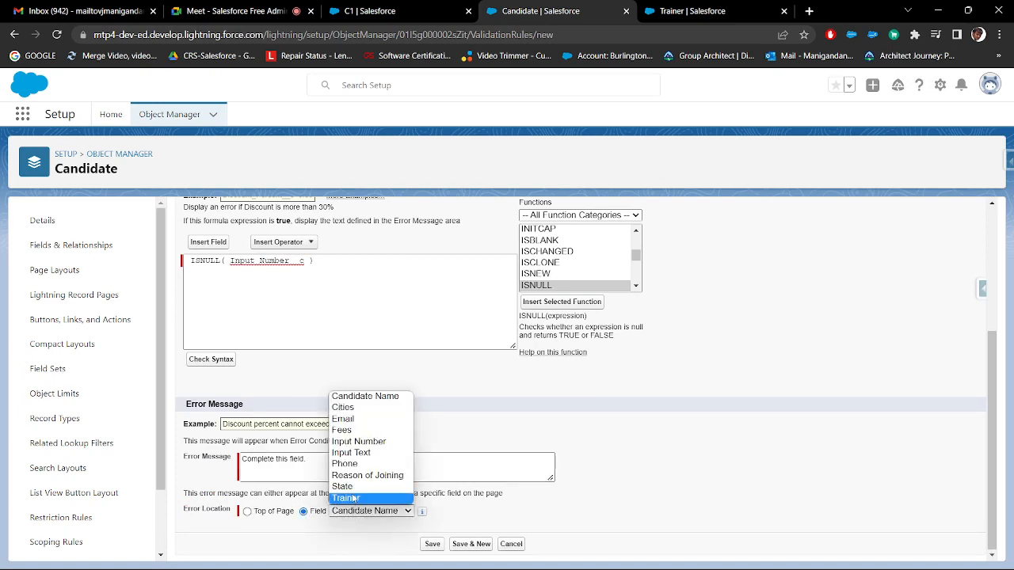
pyautogui.click(349, 442)
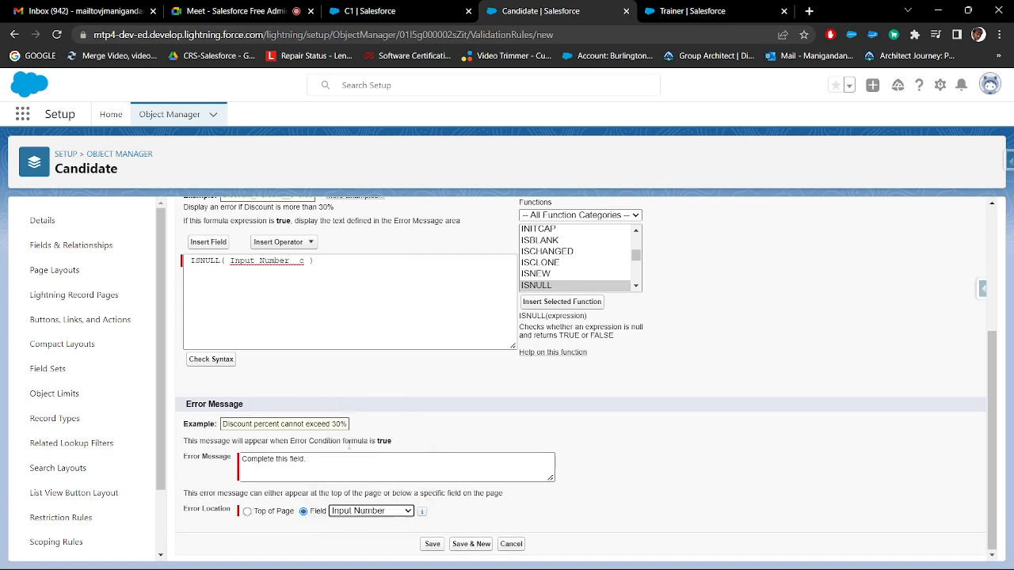
pyautogui.click(435, 546)
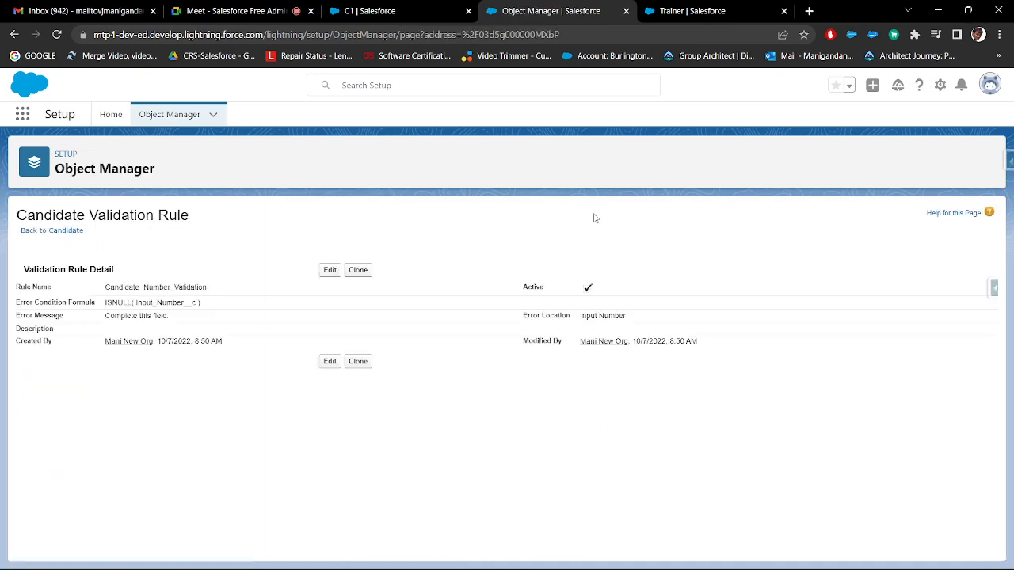
pyautogui.click(391, 18)
pyautogui.moveTo(134, 388); pyautogui.dragTo(25, 391)
pyautogui.press('BackSpace')
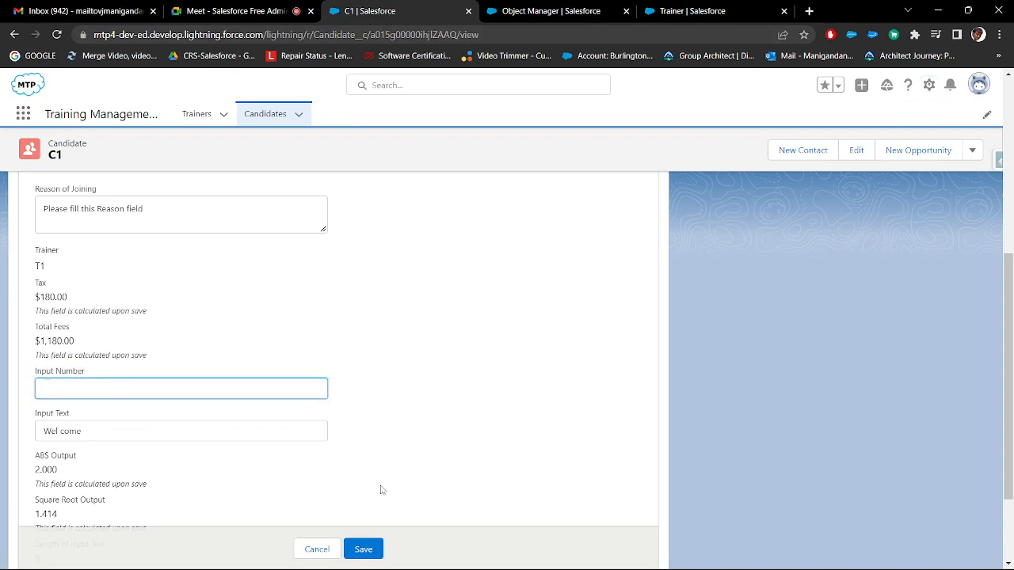
pyautogui.click(385, 485)
pyautogui.click(363, 549)
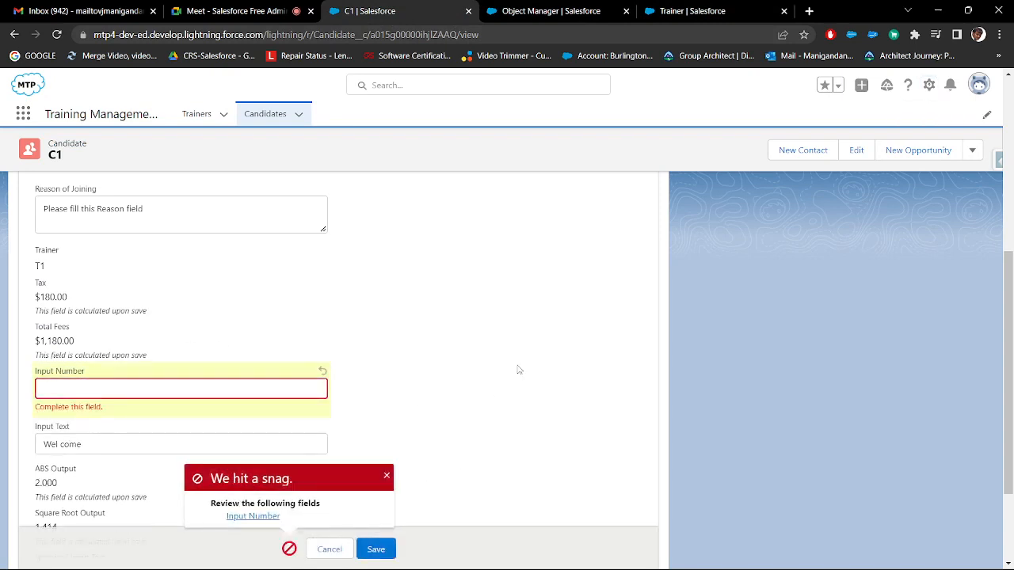
pyautogui.scroll(-2, 518, 367)
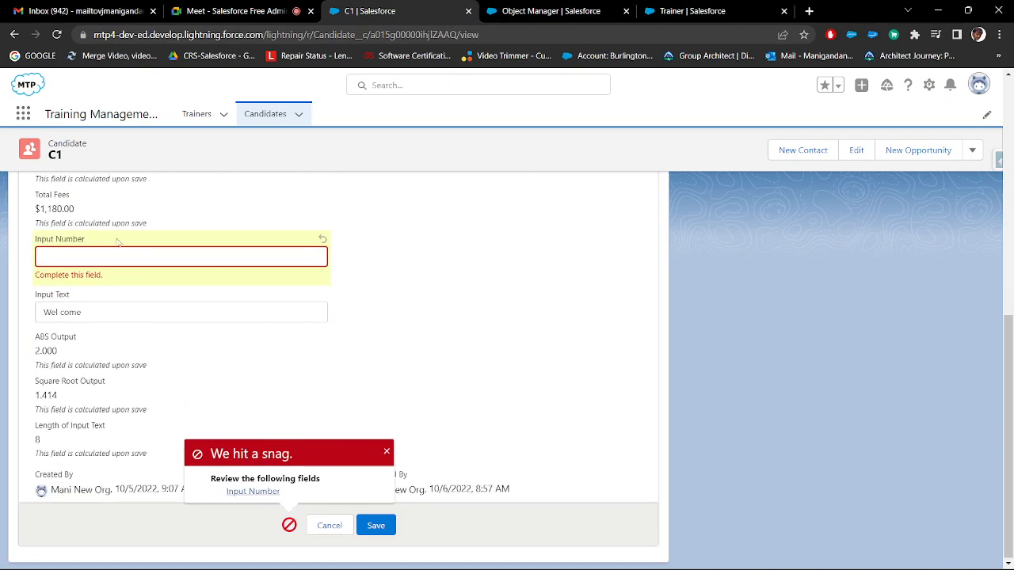
pyautogui.moveTo(90, 241); pyautogui.dragTo(36, 241)
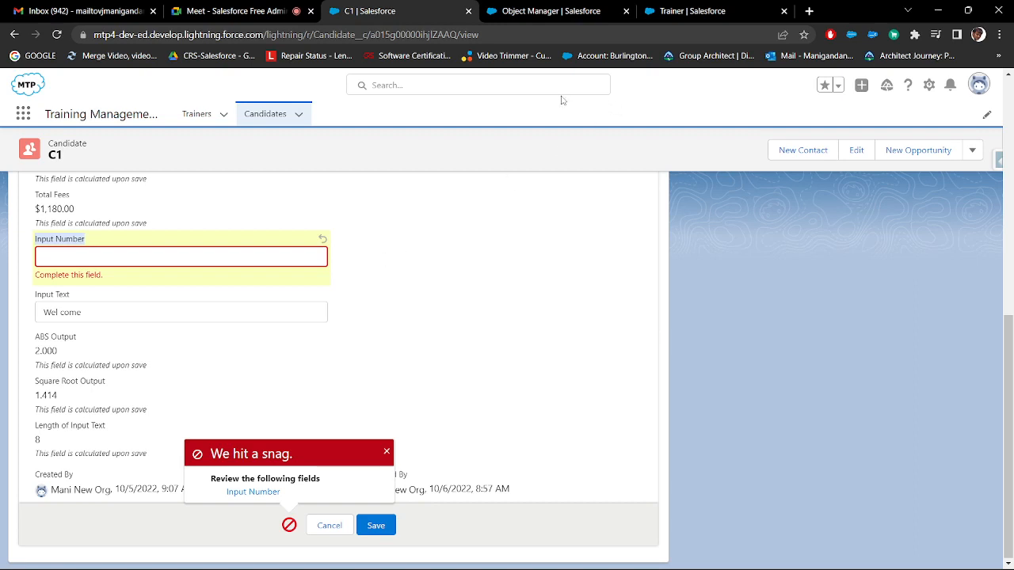
# - Finish the isNull note in Paint, mark out the ISBlank and isNull lines, and return to Salesforce
pyautogui.moveTo(697, 555)
pyautogui.click(753, 554)
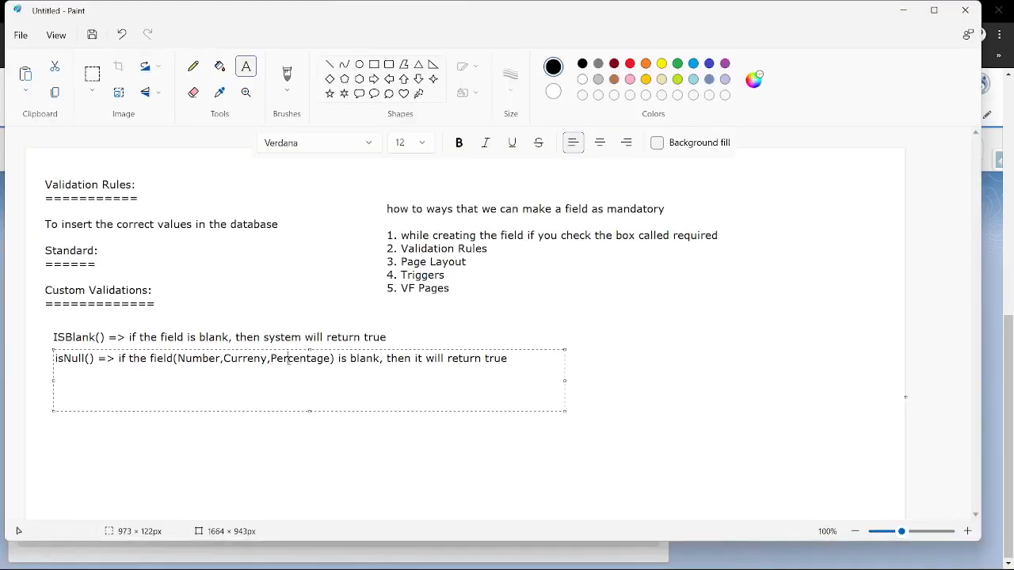
pyautogui.click(50, 323)
pyautogui.moveTo(46, 323); pyautogui.dragTo(546, 373)
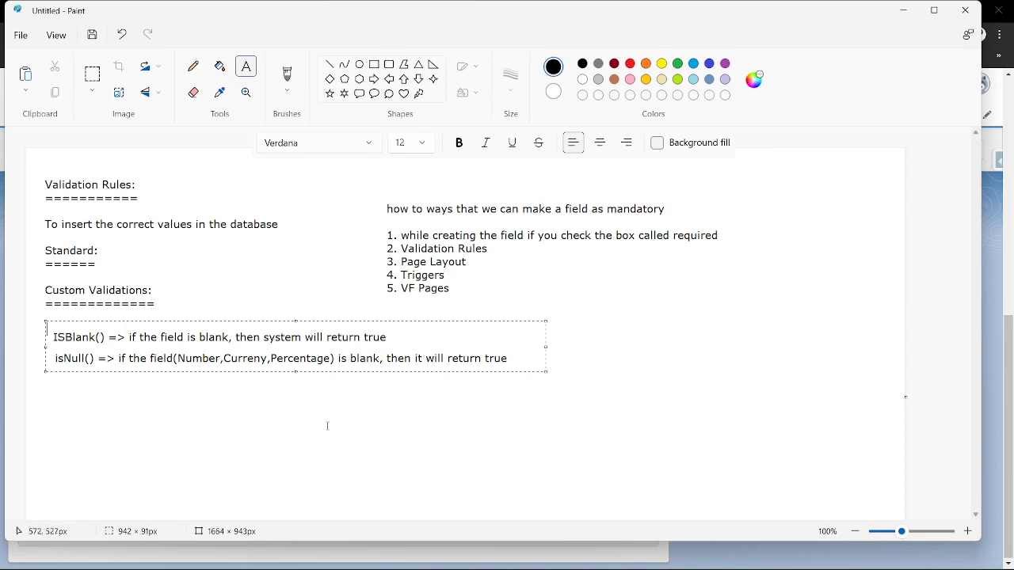
pyautogui.scroll(-3, 325, 425)
pyautogui.scroll(2, 324, 423)
pyautogui.hotkey('alt', 'Tab')
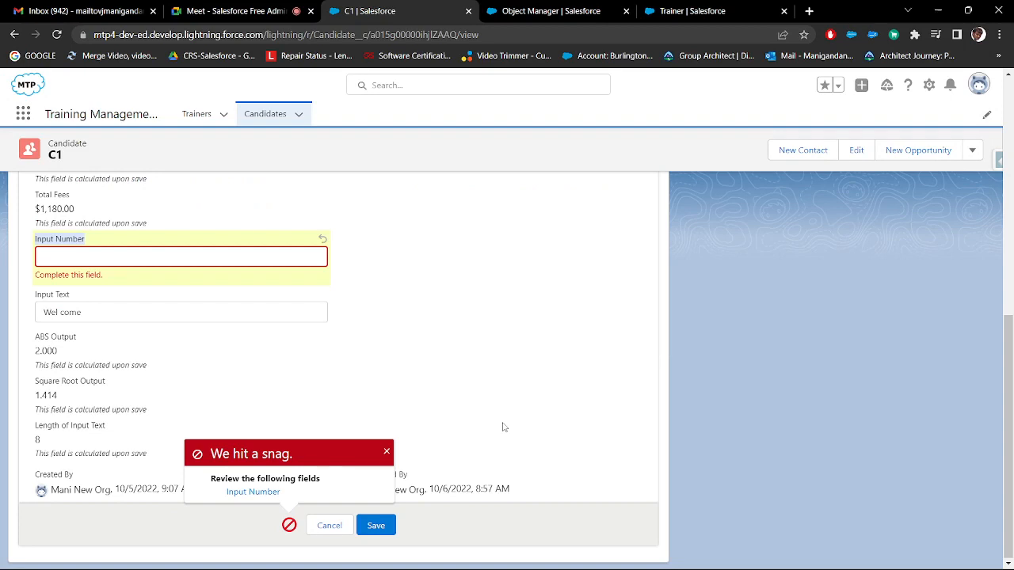
# - Try C1's State values KA, TN and KL, dismissing the error popup
pyautogui.scroll(8, 476, 396)
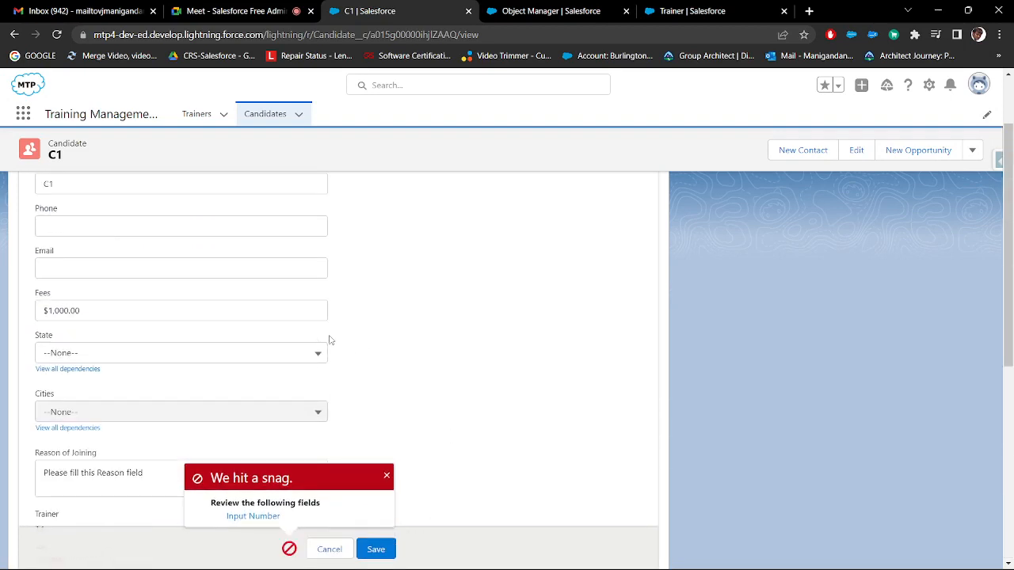
pyautogui.click(262, 351)
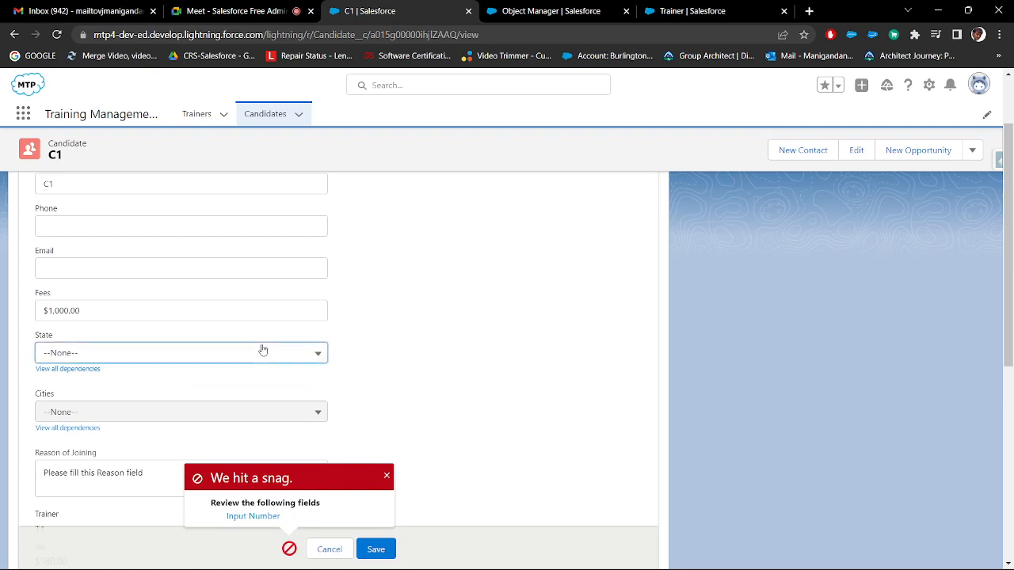
pyautogui.click(140, 402)
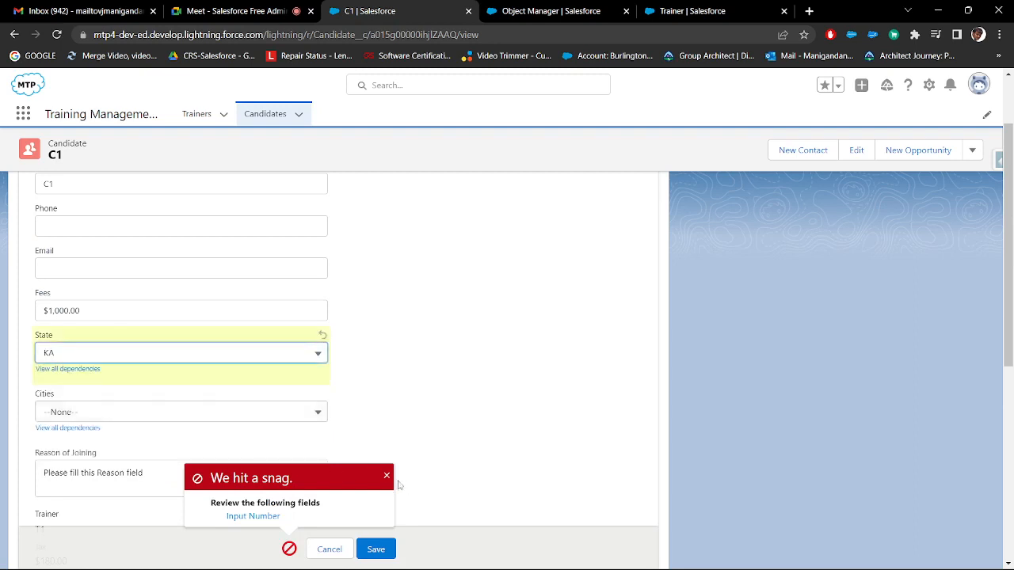
pyautogui.click(386, 477)
pyautogui.moveTo(66, 339); pyautogui.dragTo(30, 338)
pyautogui.click(297, 361)
pyautogui.click(296, 361)
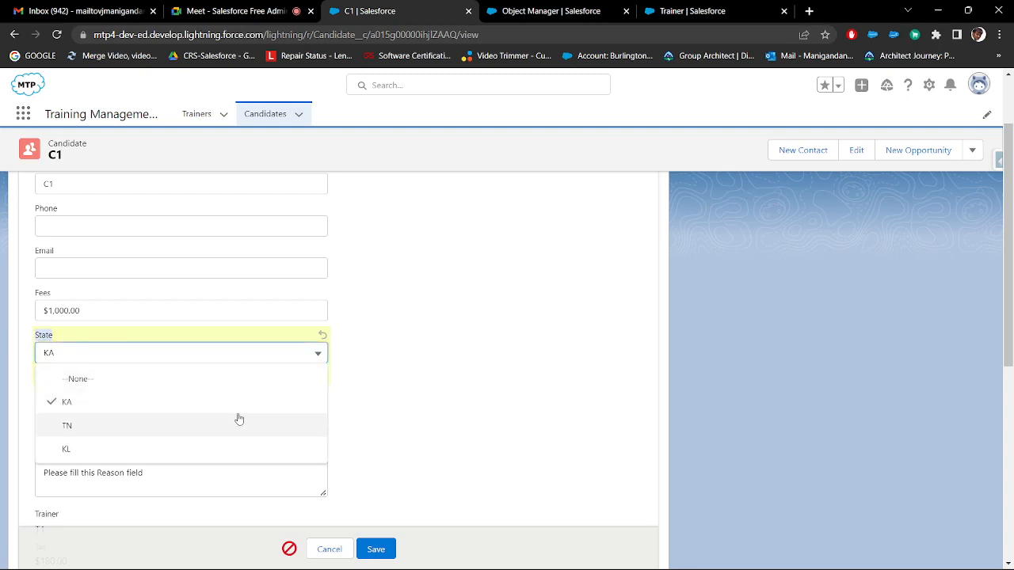
pyautogui.click(236, 420)
pyautogui.click(227, 353)
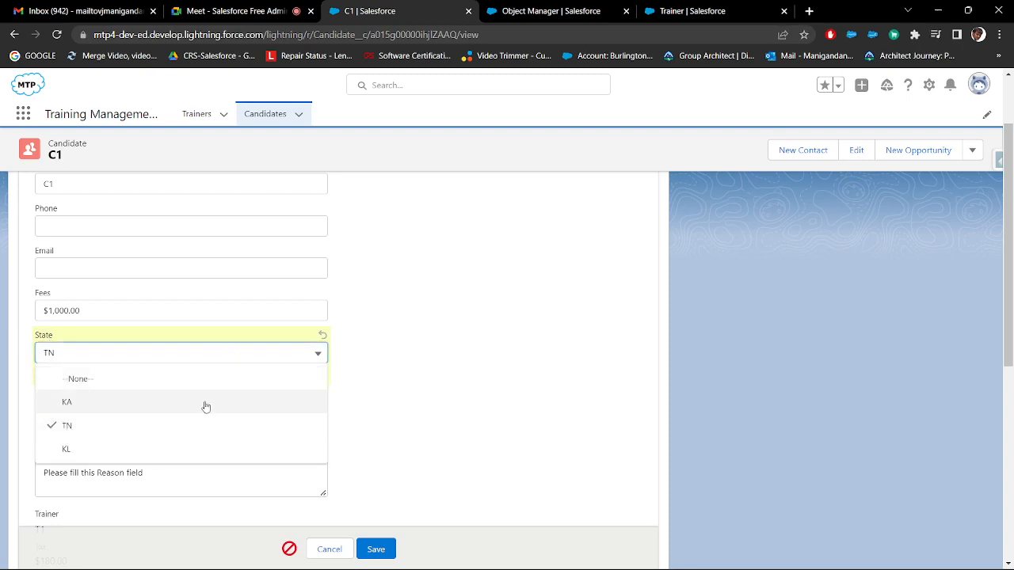
pyautogui.click(198, 450)
pyautogui.click(341, 383)
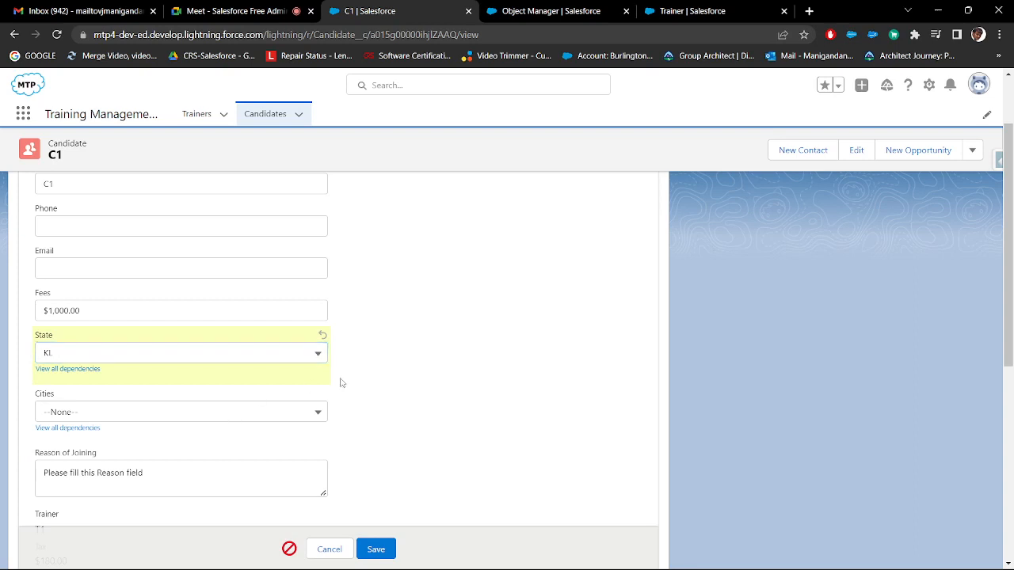
# - Set Cities to Cochin and view, then cancel, the State–Cities dependencies
pyautogui.click(281, 420)
pyautogui.click(252, 456)
pyautogui.click(411, 407)
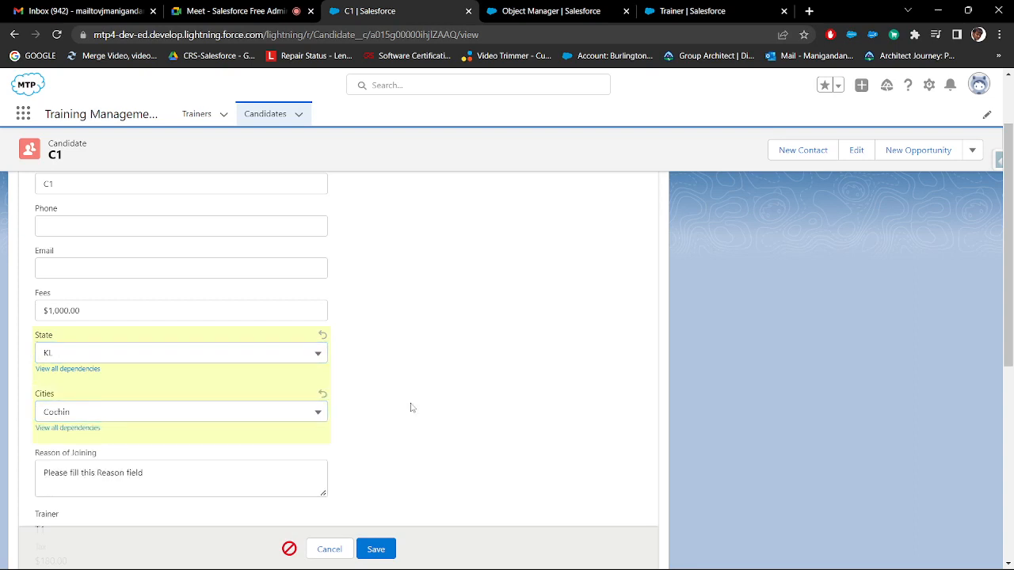
pyautogui.click(91, 432)
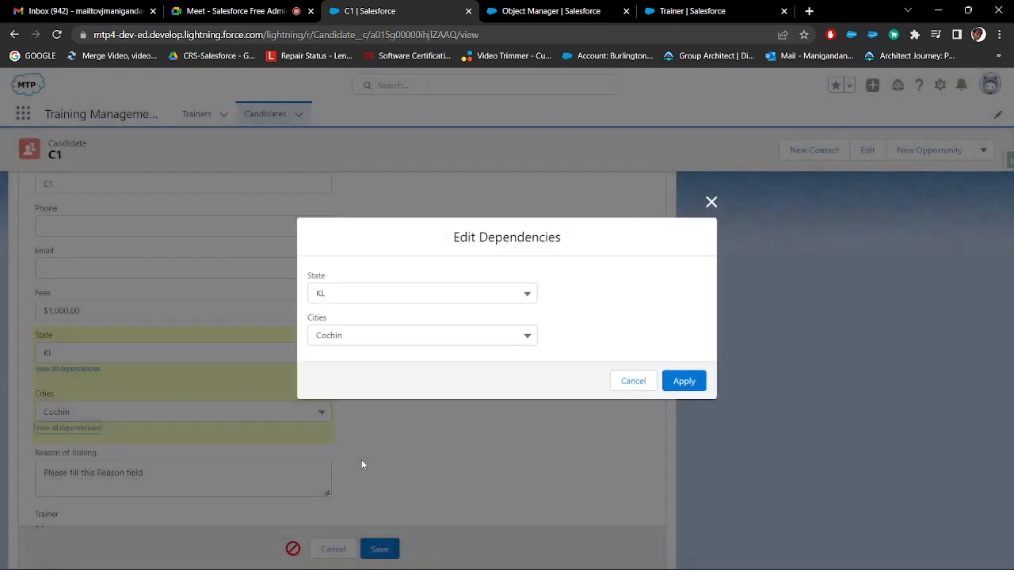
pyautogui.click(625, 385)
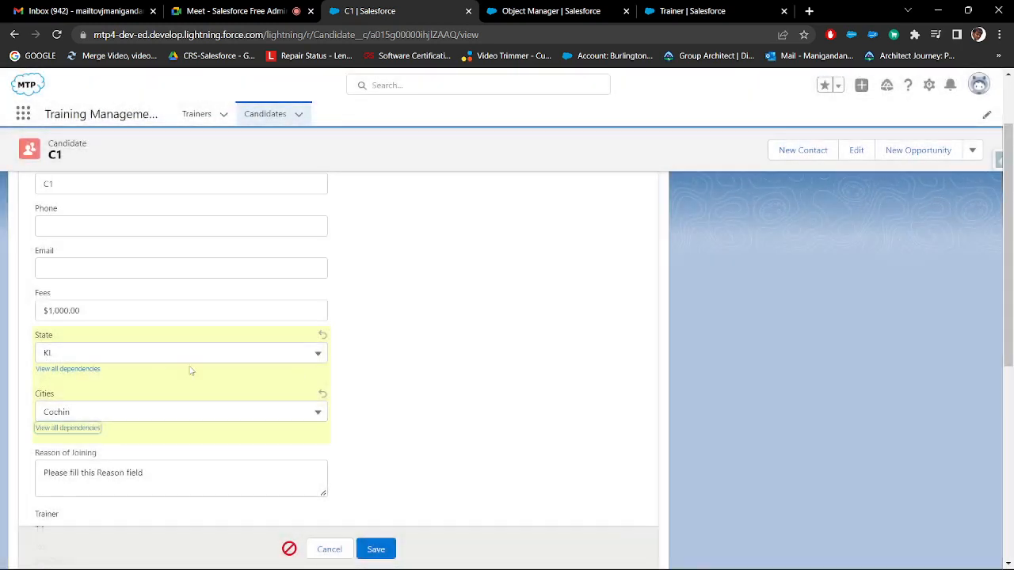
# - Change State back to TN and check its Cities list, leaving Cities at --None--
pyautogui.click(149, 355)
pyautogui.click(130, 422)
pyautogui.click(136, 416)
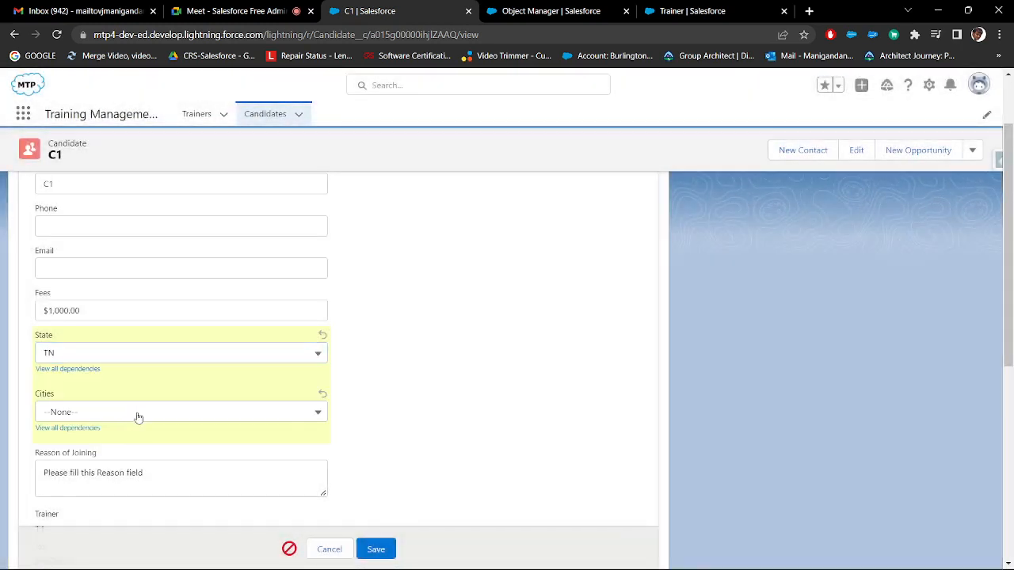
pyautogui.click(390, 368)
pyautogui.moveTo(59, 338); pyautogui.dragTo(33, 339)
pyautogui.scroll(1, 507, 341)
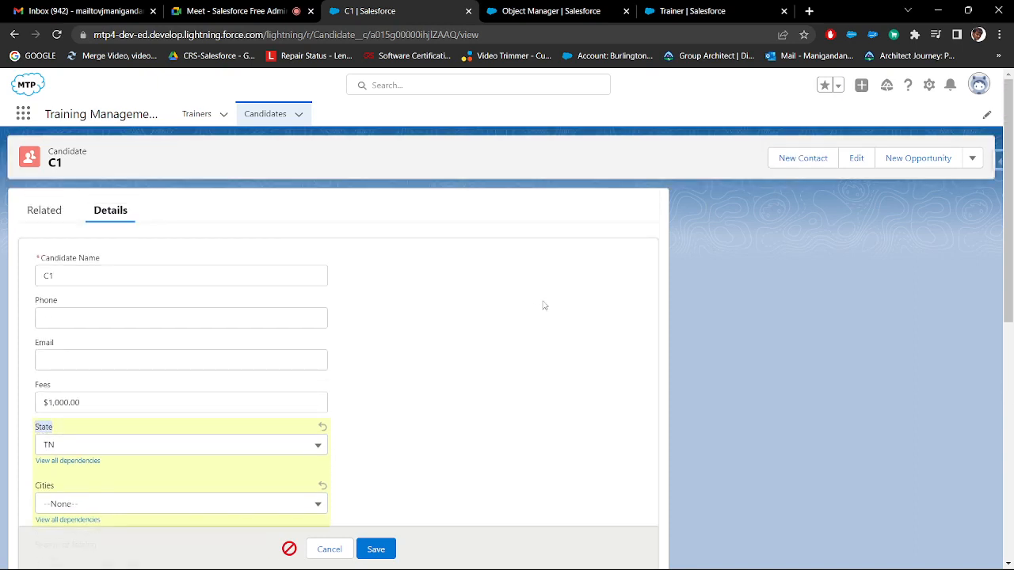
pyautogui.scroll(-1, 602, 240)
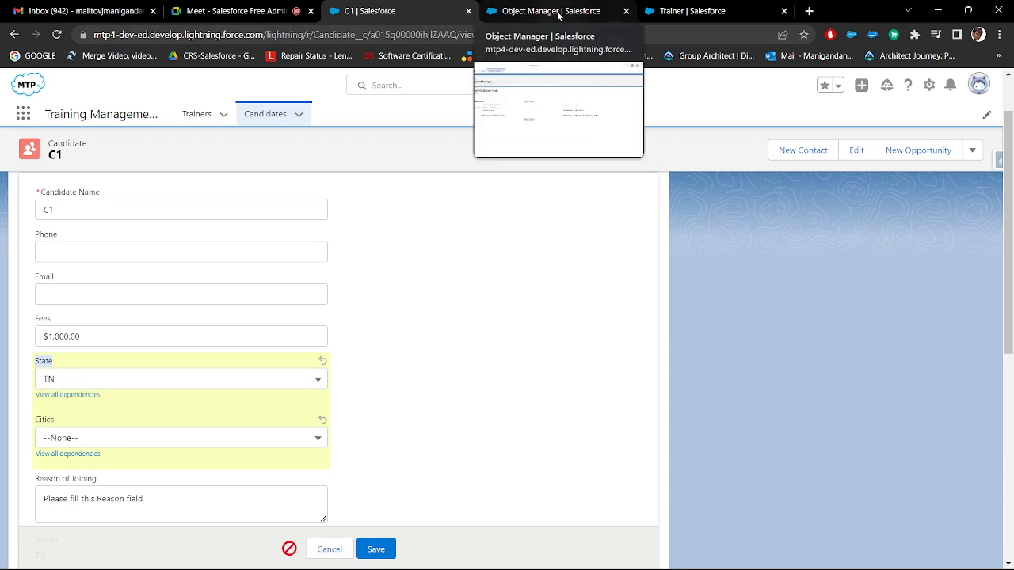
# - Return to the Candidate object's Validation Rules and start a new rule
pyautogui.click(558, 14)
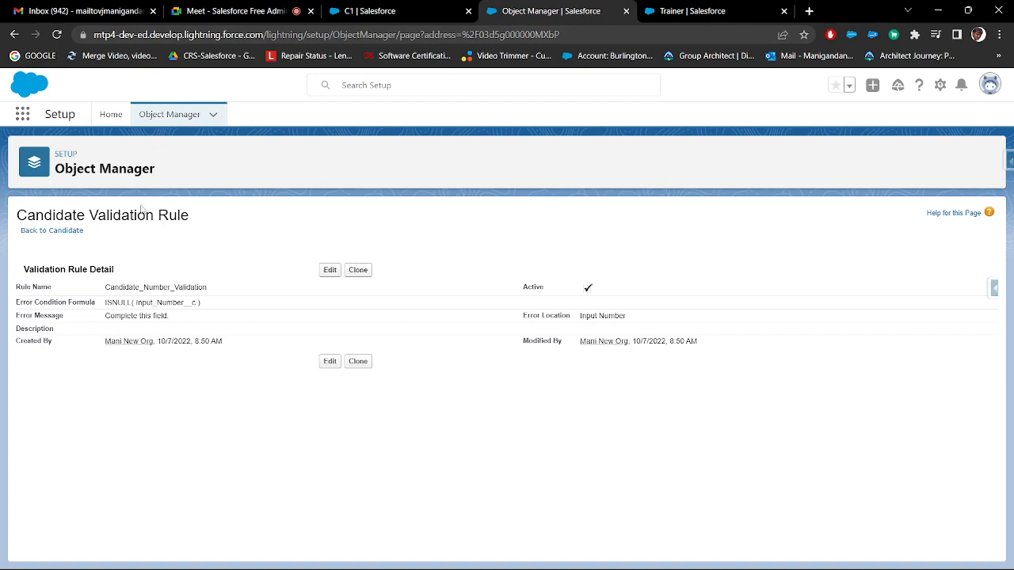
pyautogui.click(68, 231)
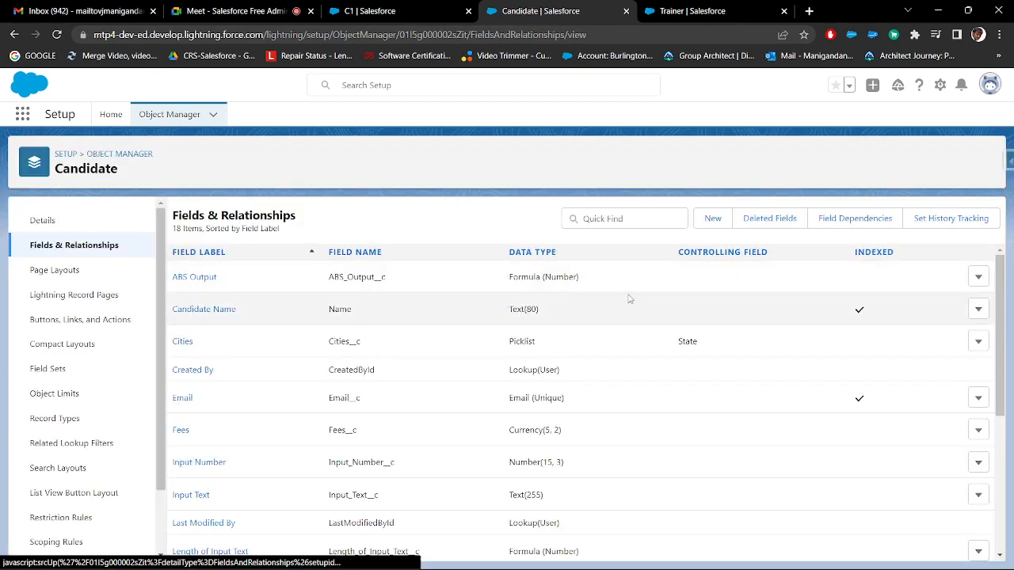
pyautogui.scroll(-2, 47, 436)
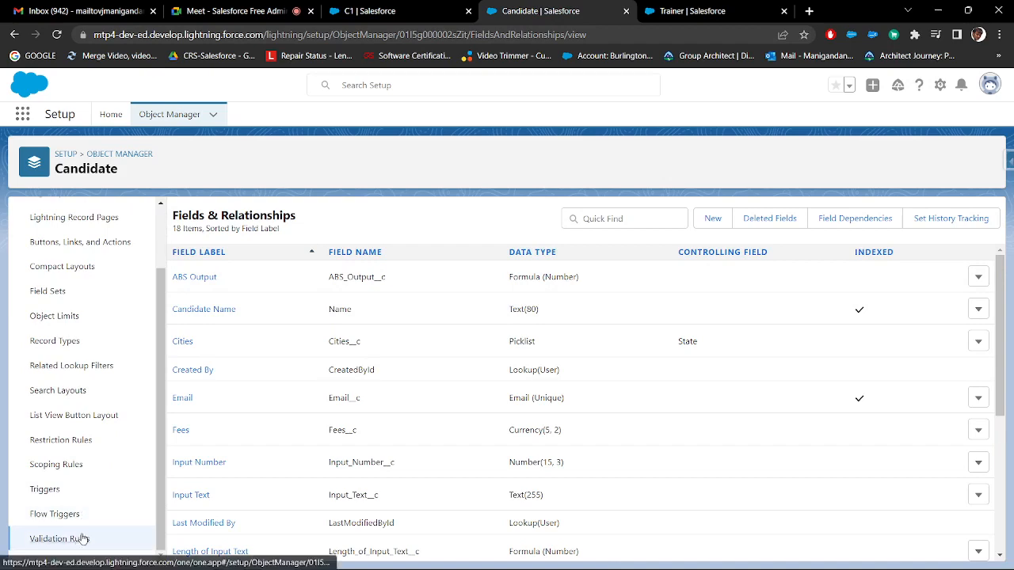
pyautogui.click(63, 534)
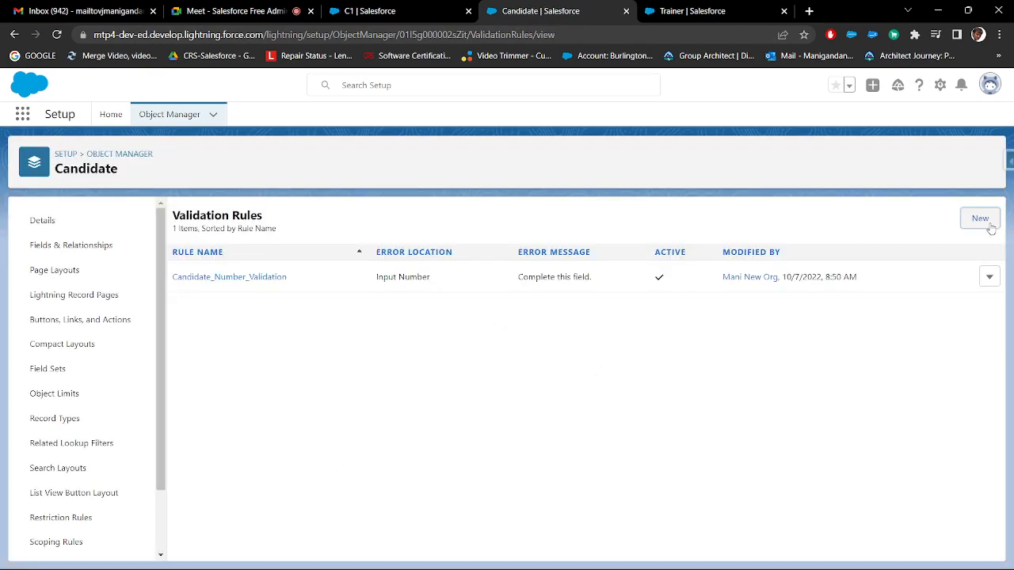
pyautogui.click(980, 218)
# - Name the rule Candidate_State_Validation by editing the earlier rule name
pyautogui.click(293, 305)
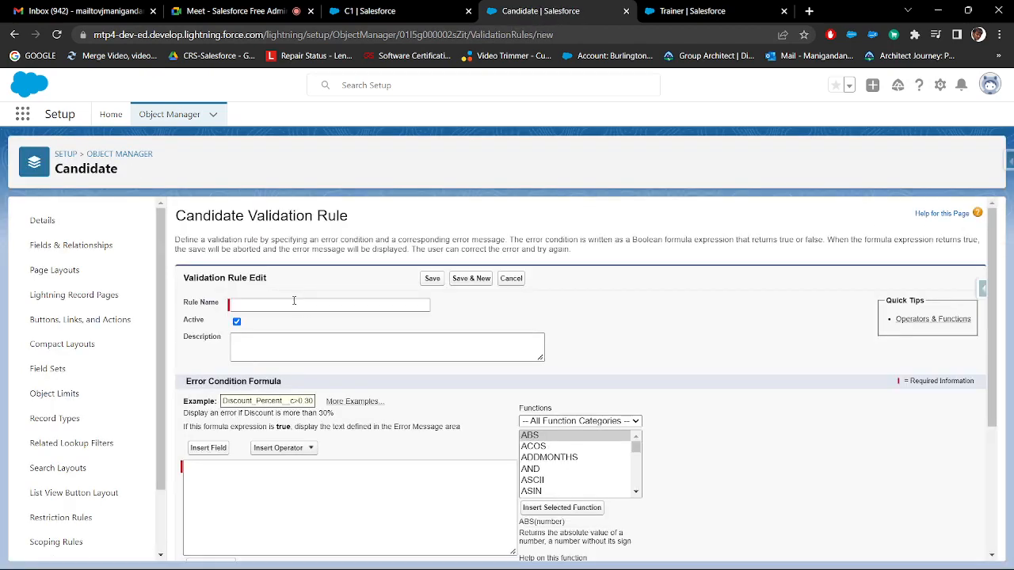
pyautogui.write('Candidate_Number_Validation')
pyautogui.click(348, 334)
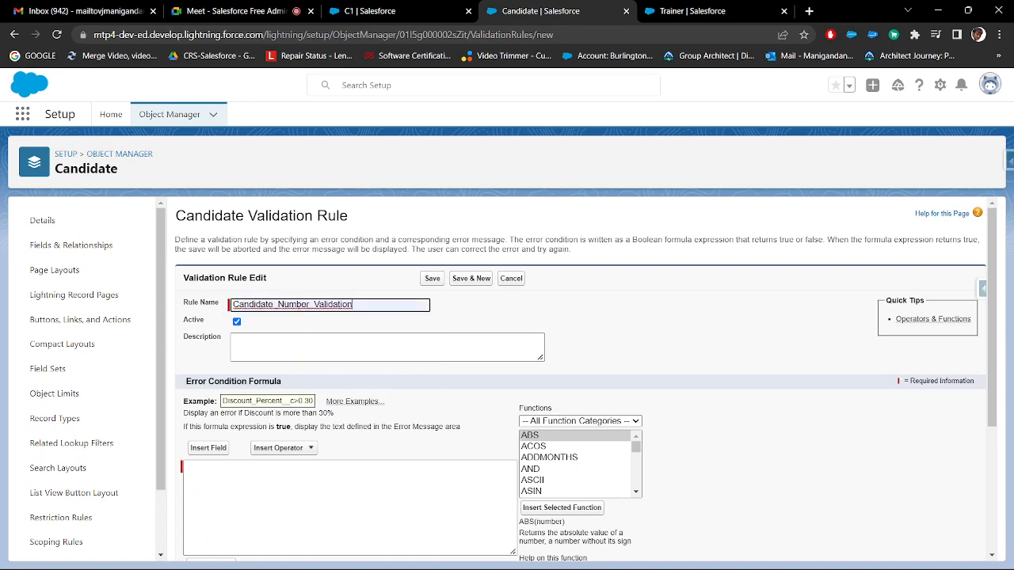
pyautogui.moveTo(311, 304); pyautogui.dragTo(278, 304)
pyautogui.write('State')
pyautogui.scroll(-1, 436, 333)
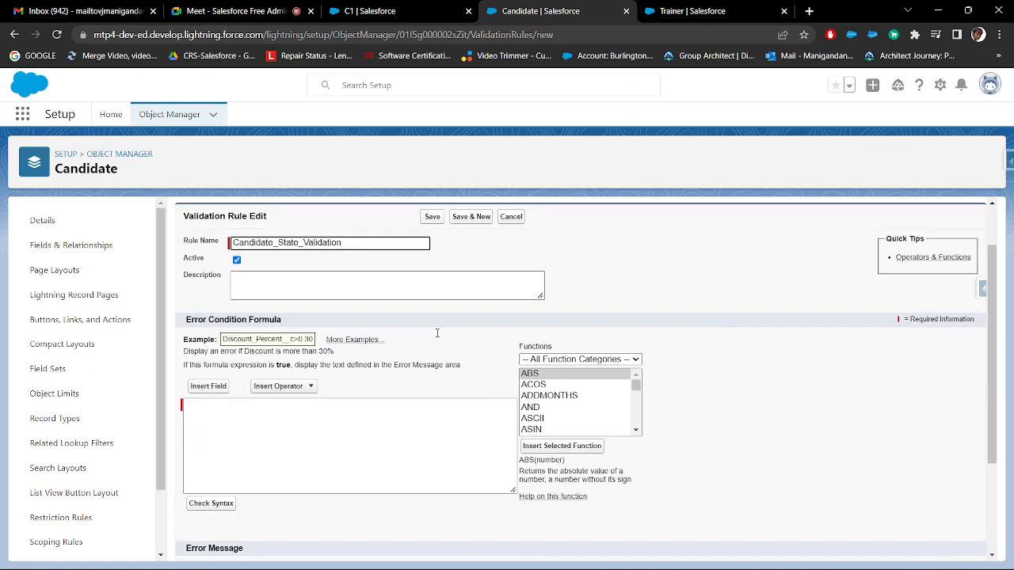
pyautogui.scroll(-2, 436, 333)
pyautogui.click(542, 260)
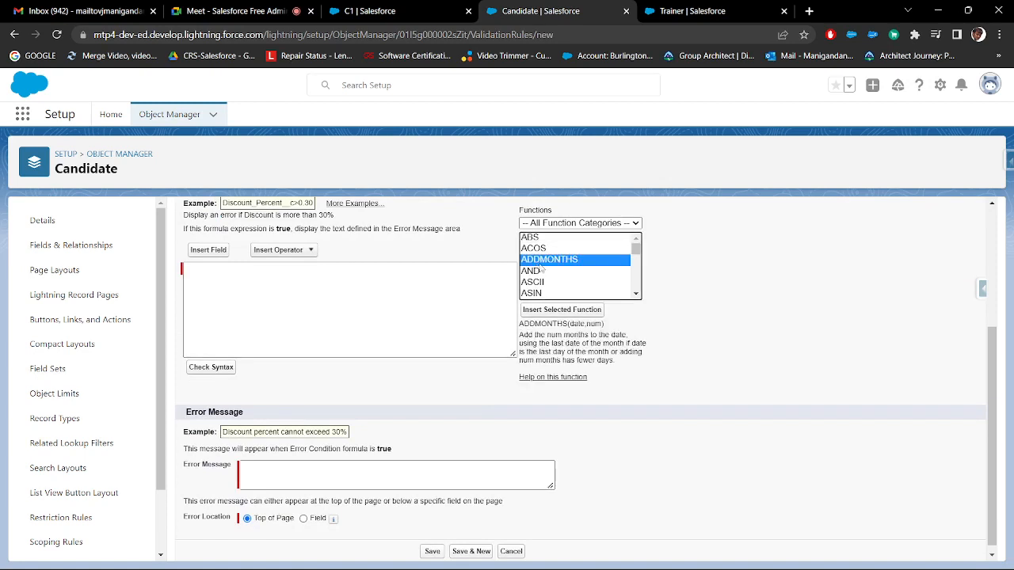
# - Build the error condition formula ISBLANK(State__c)
pyautogui.write('is')
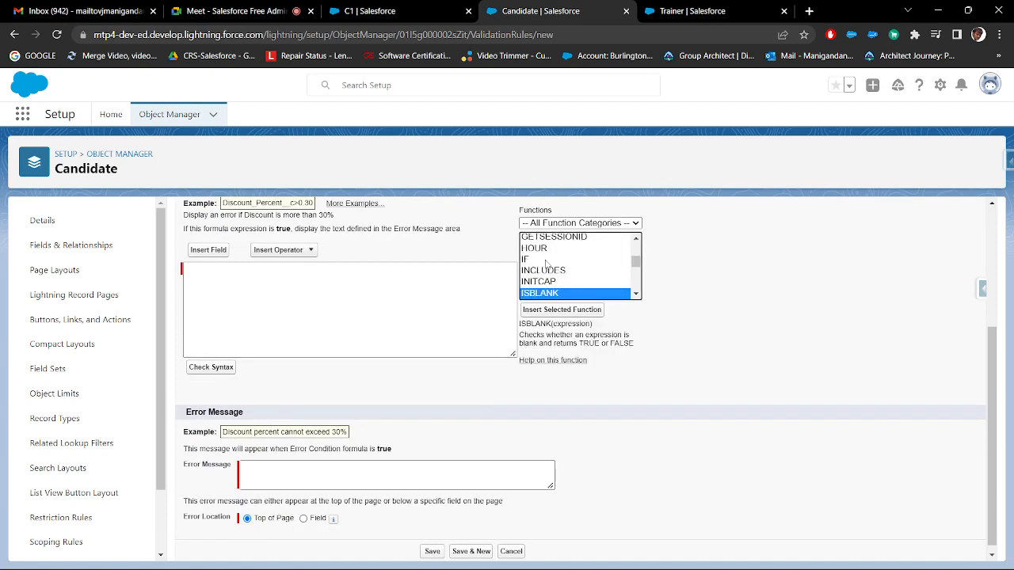
pyautogui.click(546, 312)
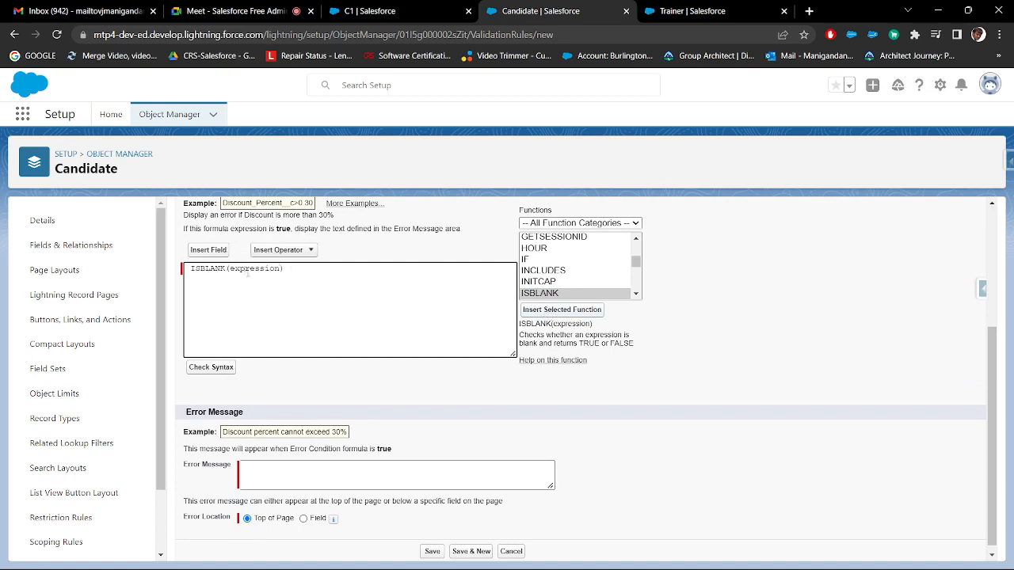
pyautogui.doubleClick(248, 269)
pyautogui.click(208, 250)
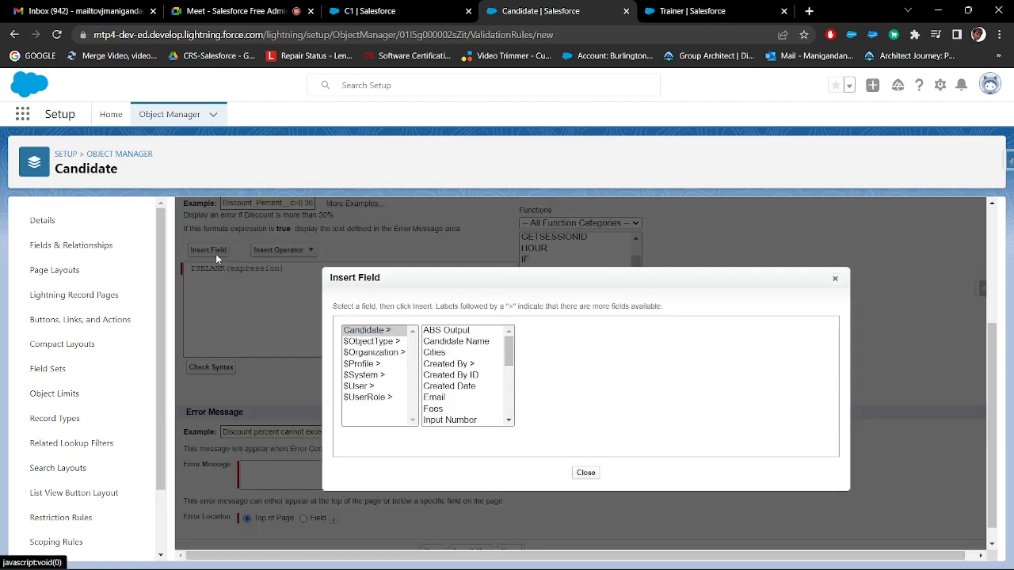
pyautogui.click(436, 386)
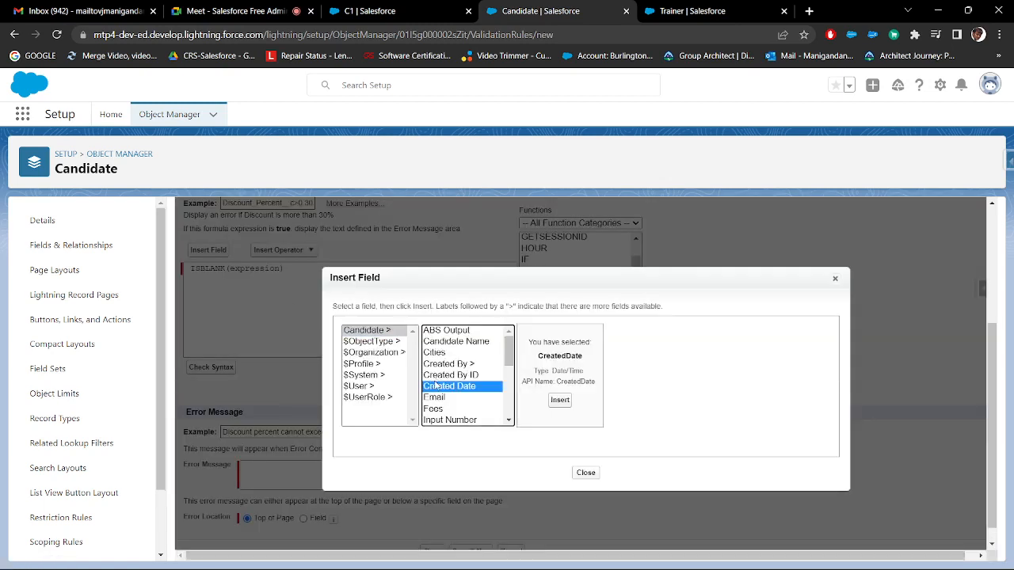
pyautogui.press('s')
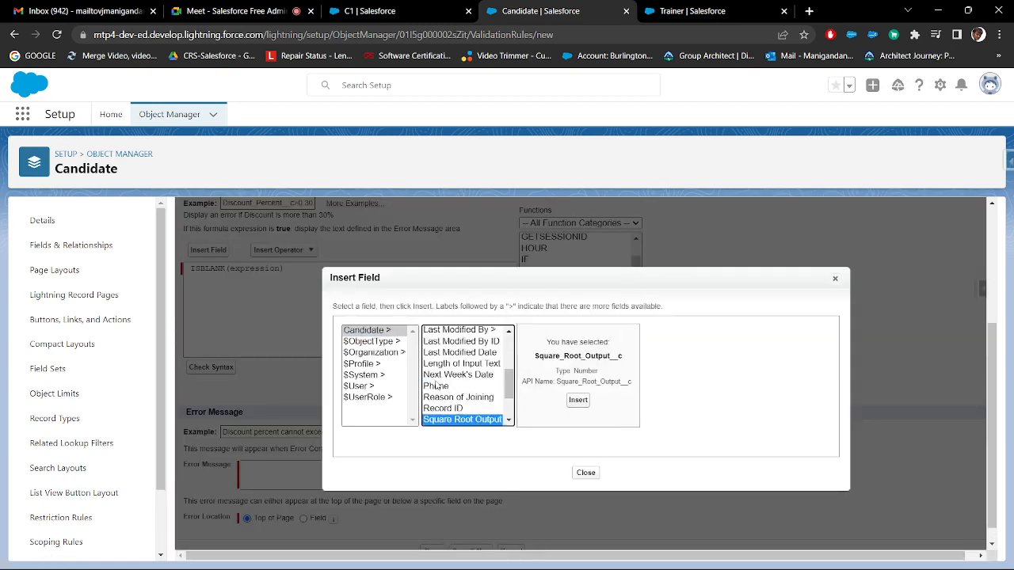
pyautogui.press('s')
pyautogui.click(551, 402)
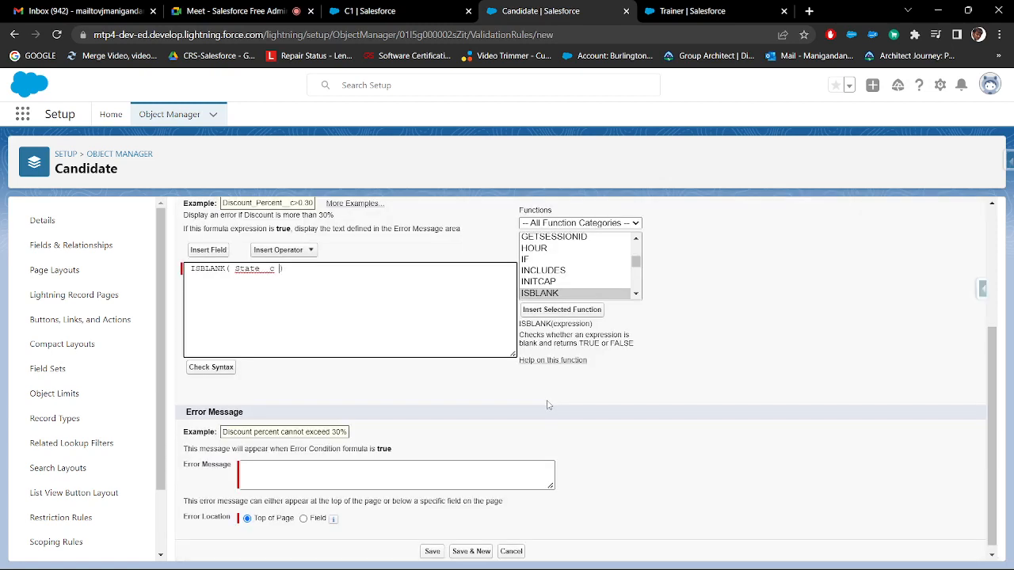
pyautogui.click(298, 489)
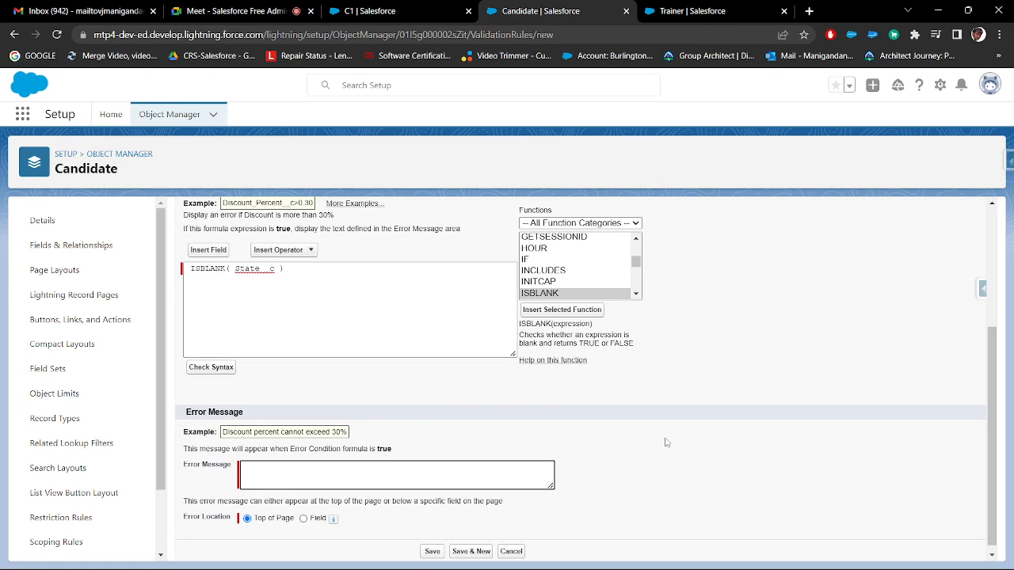
# - Paste 'Complete this field.' as the error message and show it at the State field
pyautogui.write('Complete this field.')
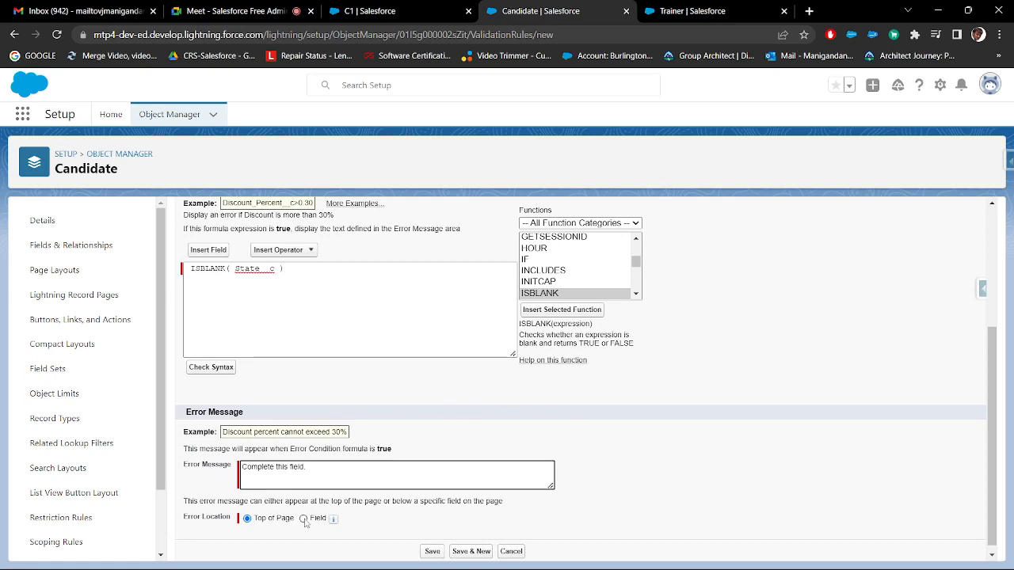
pyautogui.click(304, 519)
pyautogui.click(353, 519)
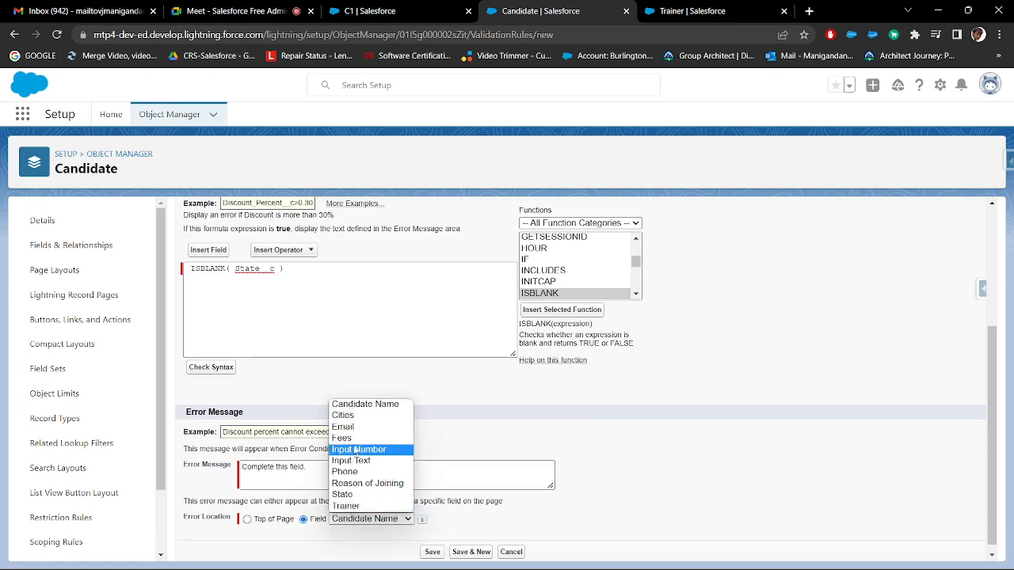
pyautogui.click(347, 495)
pyautogui.click(350, 345)
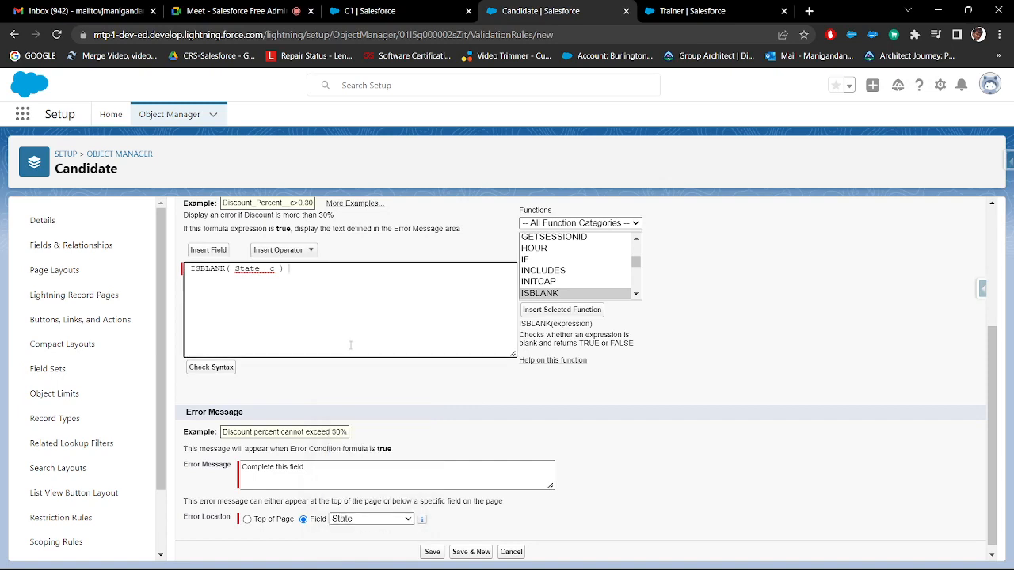
pyautogui.click(591, 418)
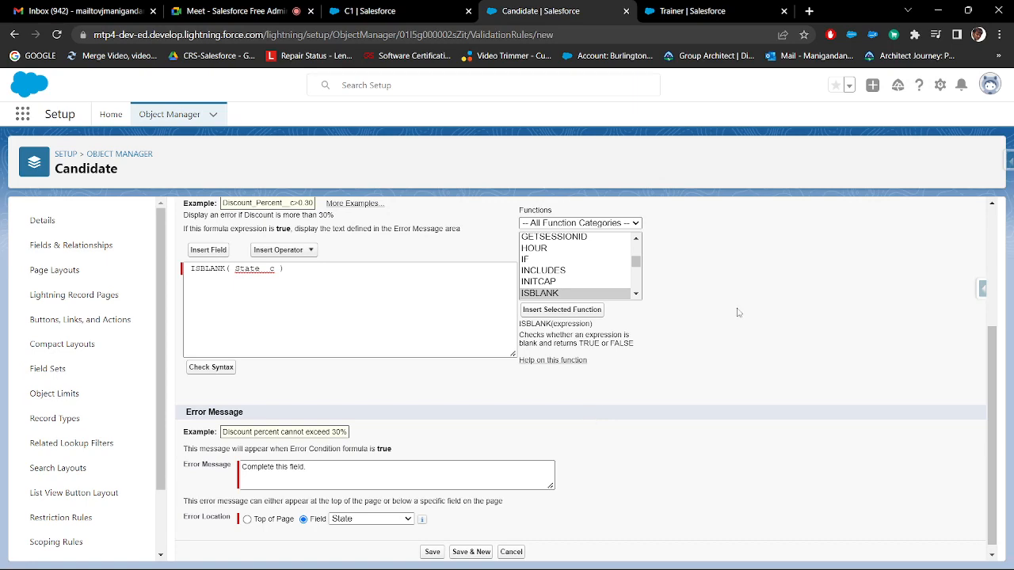
# - Run the syntax check and highlight the error that State__c is a picklist field
pyautogui.click(225, 369)
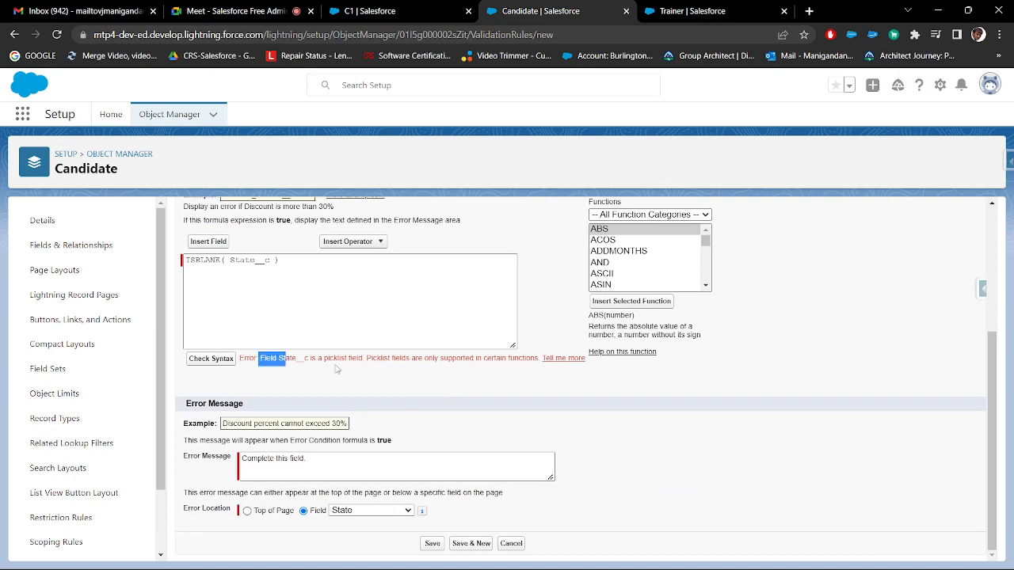
pyautogui.moveTo(367, 359); pyautogui.dragTo(540, 359)
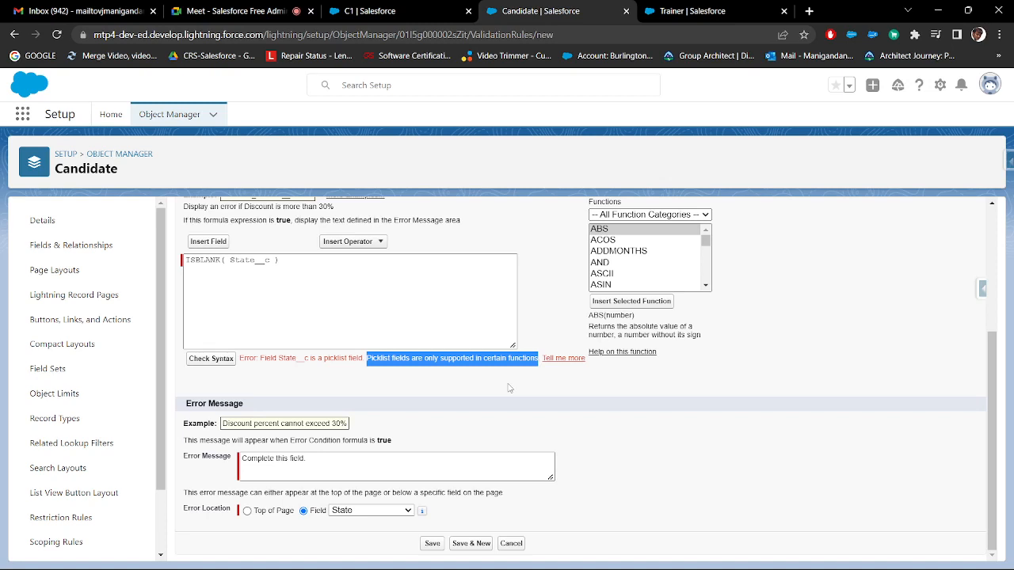
pyautogui.doubleClick(203, 260)
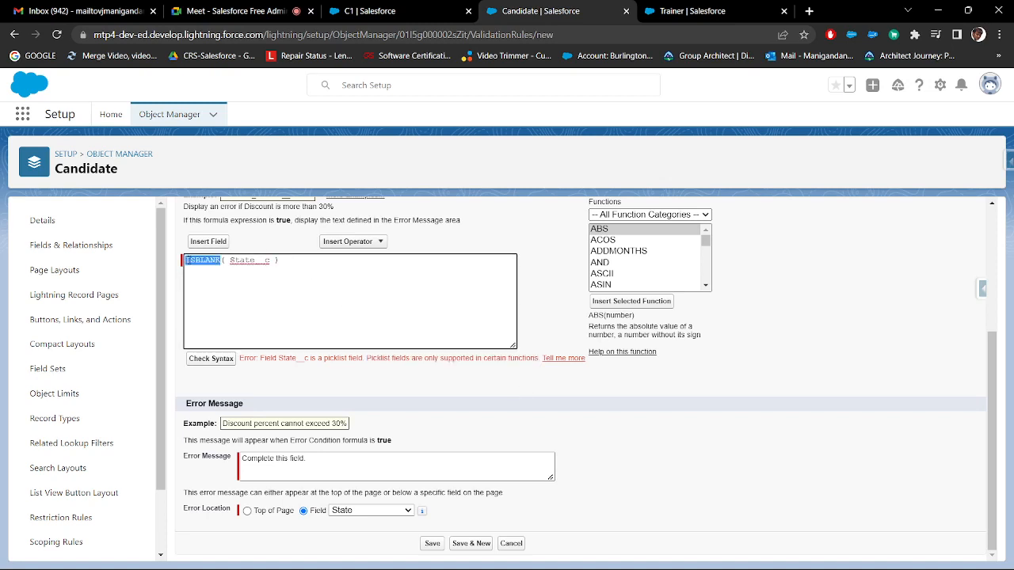
# - Insert ISBLANK from the Functions list, then delete the extra ISBLANK(expression) line
pyautogui.click(298, 264)
pyautogui.click(619, 251)
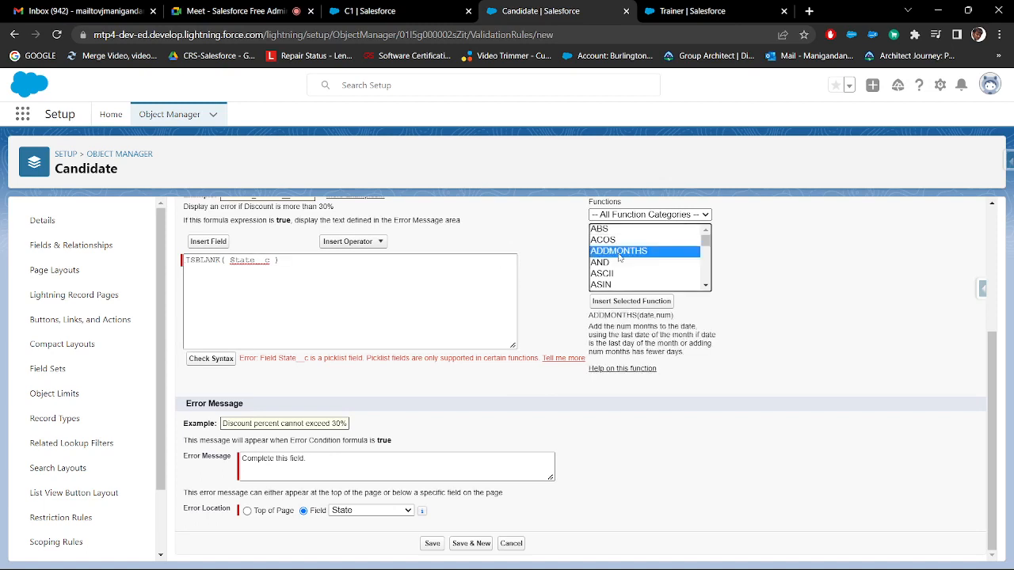
pyautogui.write('isblank')
pyautogui.click(631, 301)
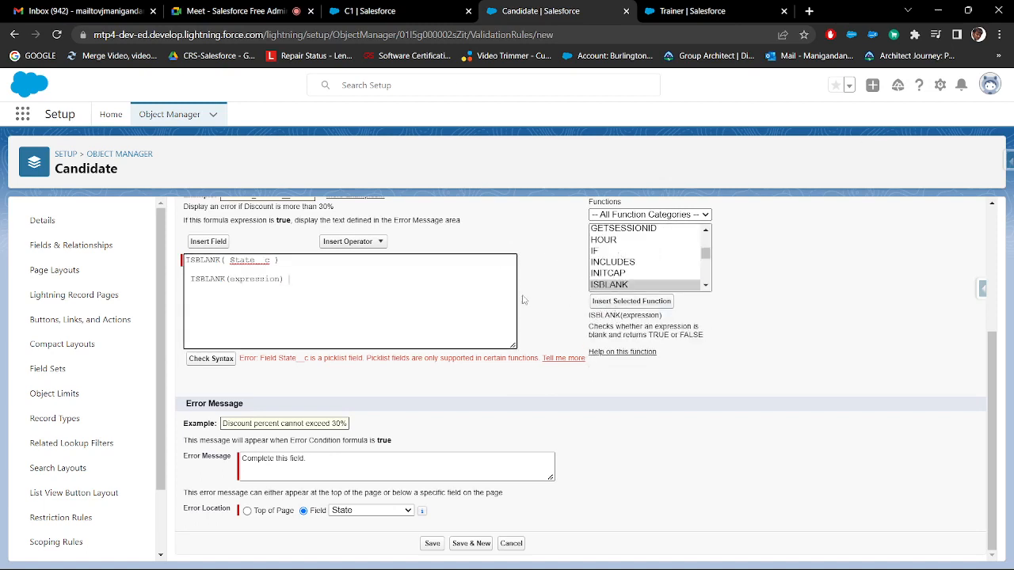
pyautogui.doubleClick(254, 281)
pyautogui.moveTo(290, 282); pyautogui.dragTo(184, 282)
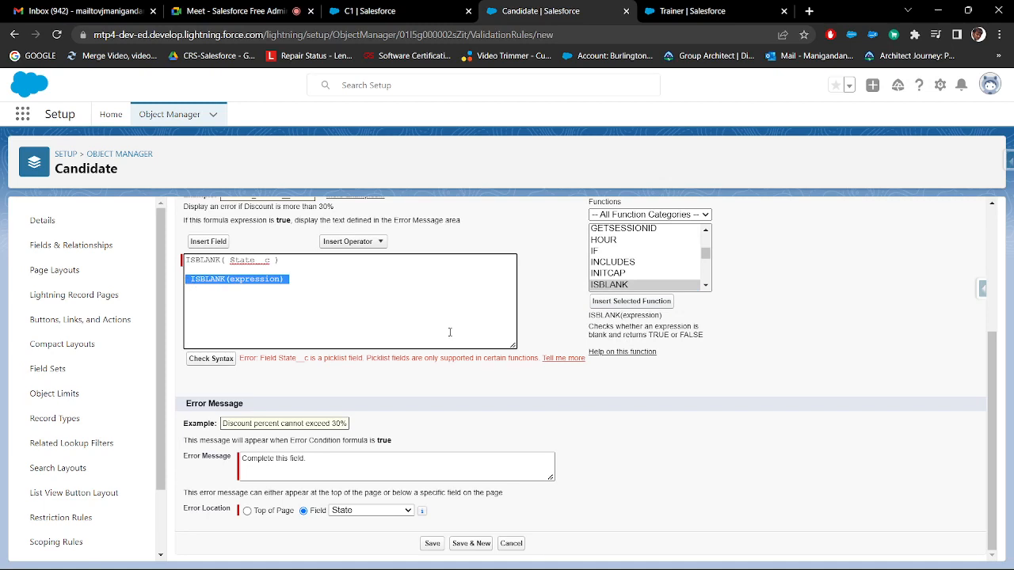
pyautogui.press('BackSpace')
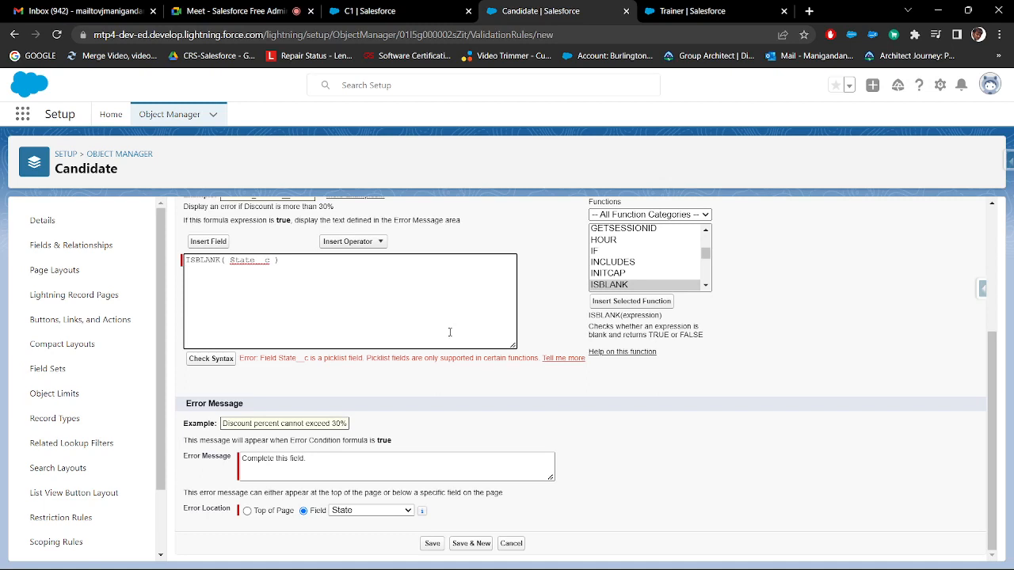
# - Cut State__c out of ISBLANK and paste it onto its own line
pyautogui.doubleClick(257, 269)
pyautogui.click(327, 267)
pyautogui.doubleClick(257, 263)
pyautogui.click(352, 270)
pyautogui.doubleClick(251, 262)
pyautogui.hotkey('ctrl', 'c')
pyautogui.press('BackSpace')
pyautogui.hotkey('ctrl', 'v')
# - Insert the TEXT function from the Functions list and put State__c inside it
pyautogui.click(618, 263)
pyautogui.press('t')
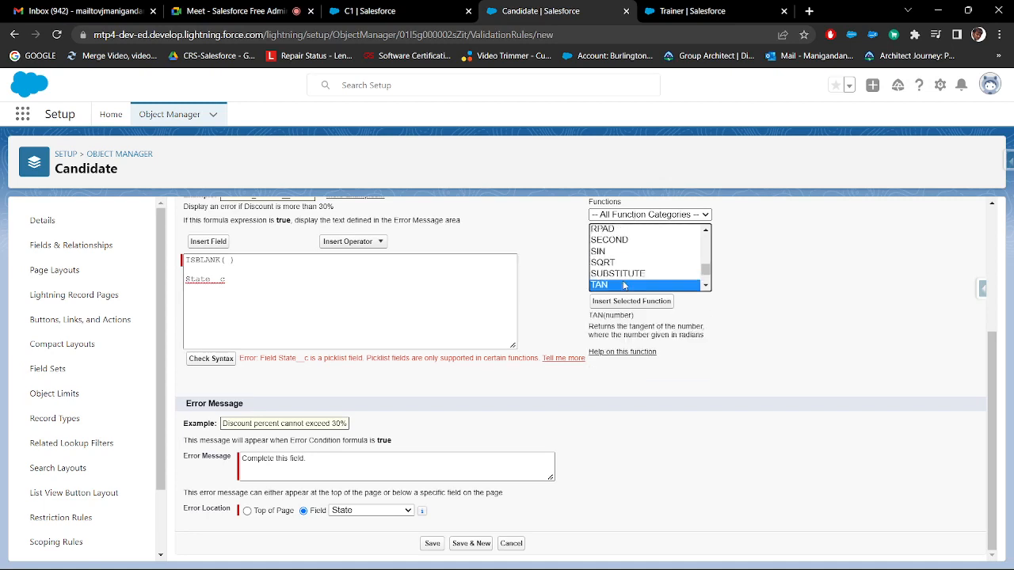
pyautogui.press('e')
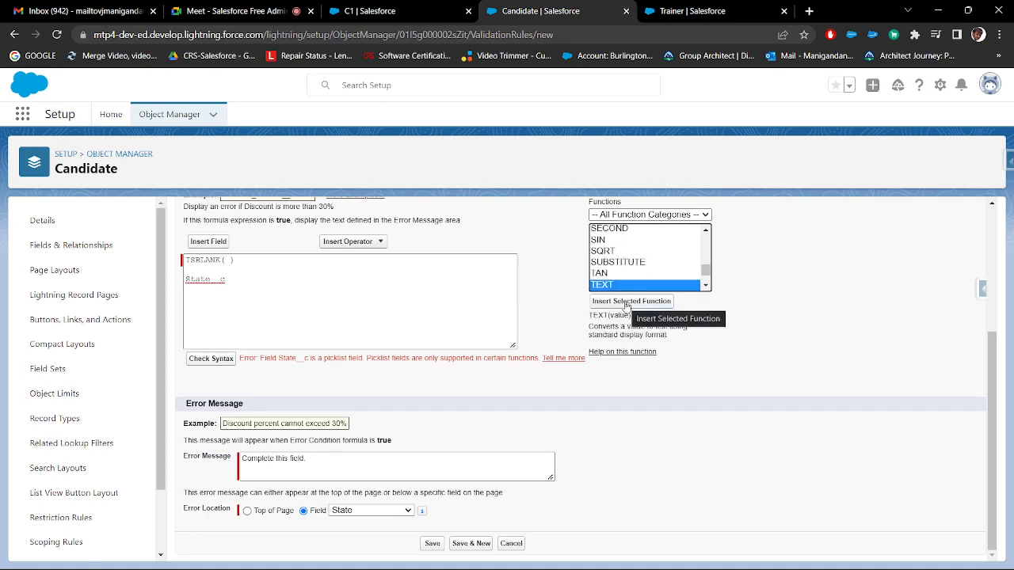
pyautogui.moveTo(591, 325); pyautogui.dragTo(681, 343)
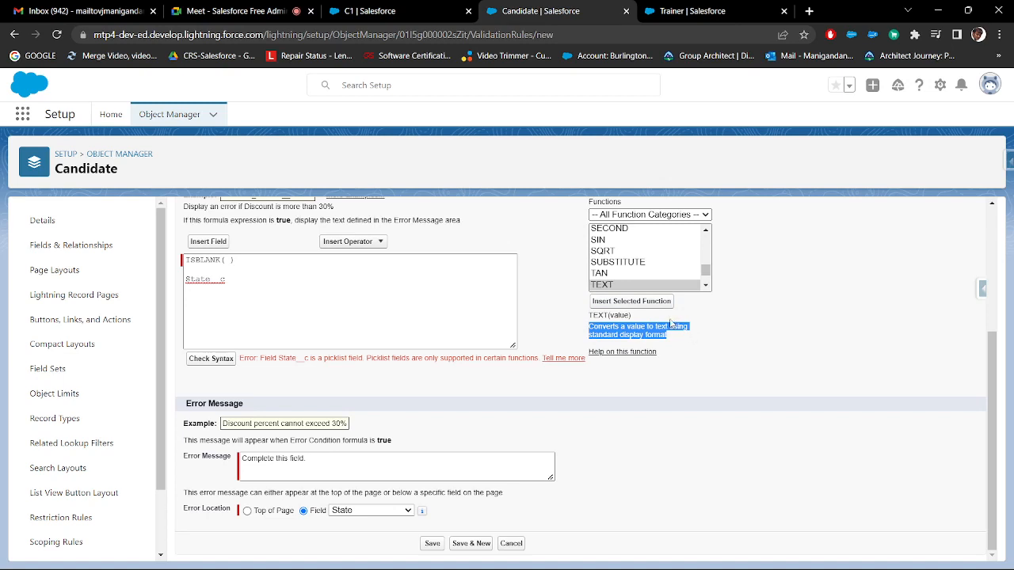
pyautogui.click(631, 302)
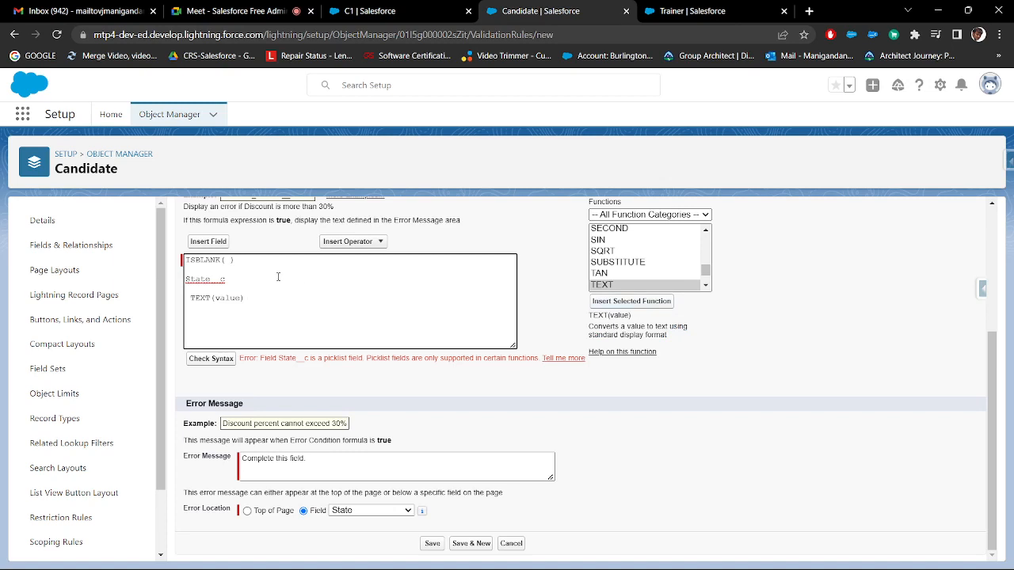
pyautogui.moveTo(235, 279); pyautogui.dragTo(185, 279)
pyautogui.hotkey('ctrl', 'x')
pyautogui.doubleClick(230, 298)
pyautogui.hotkey('ctrl', 'v')
pyautogui.press('Delete')
# - Move TEXT(State__c) inside ISBLANK and recheck syntax, confirming no errors found
pyautogui.moveTo(265, 299); pyautogui.dragTo(190, 299)
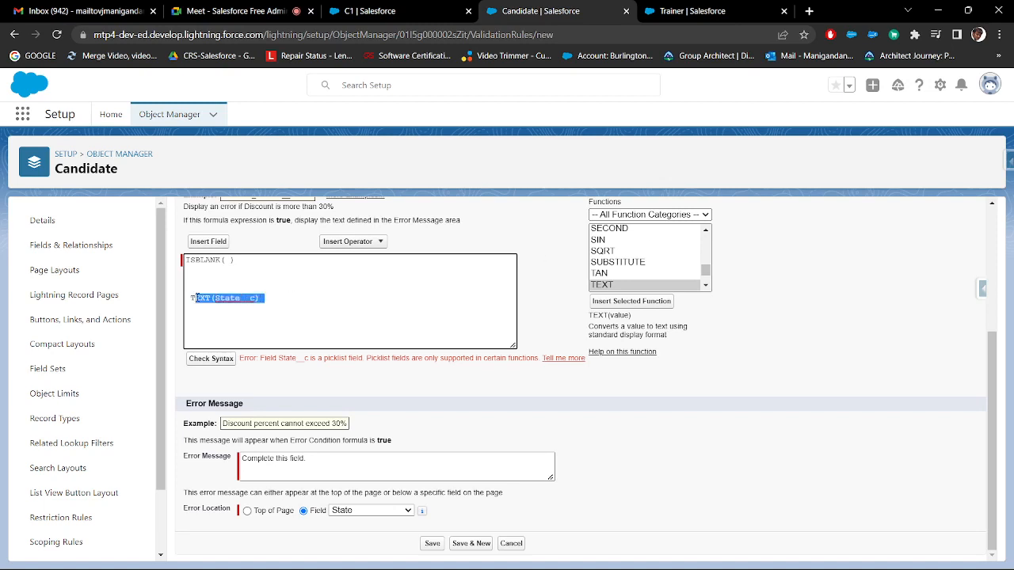
pyautogui.hotkey('ctrl', 'x')
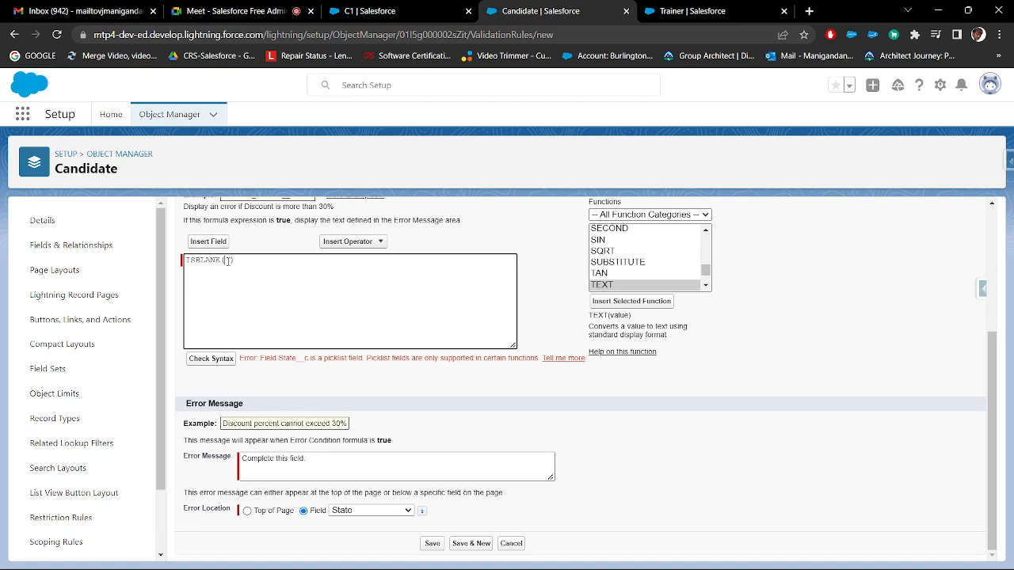
pyautogui.hotkey('ctrl', 'v')
pyautogui.moveTo(250, 260); pyautogui.dragTo(292, 262)
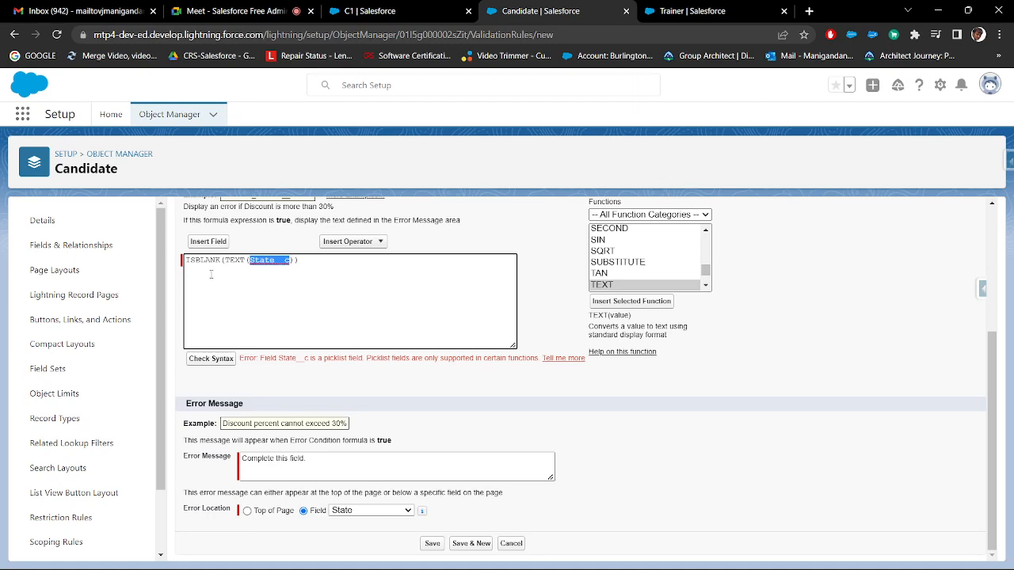
pyautogui.click(213, 359)
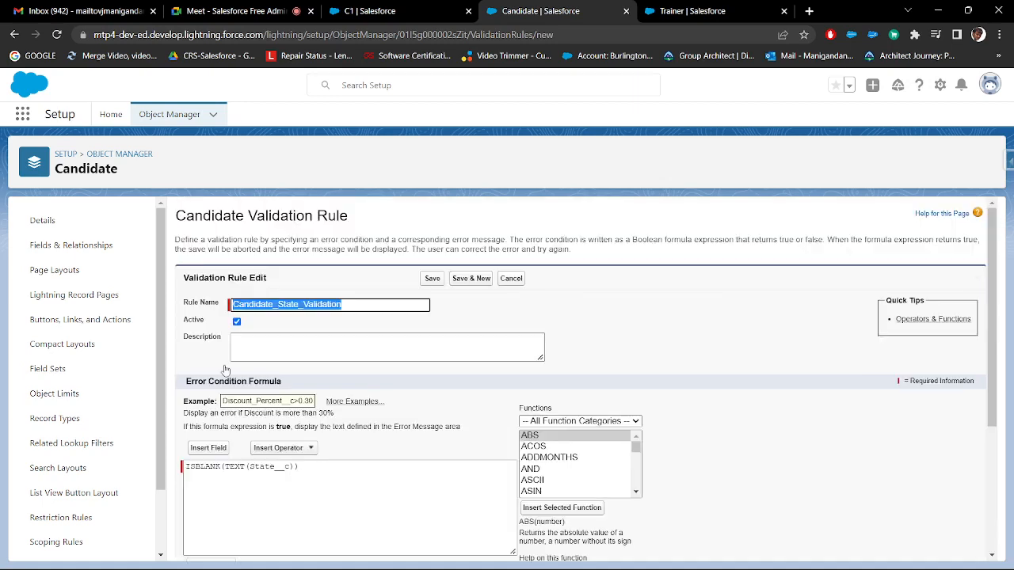
pyautogui.moveTo(303, 365); pyautogui.dragTo(242, 366)
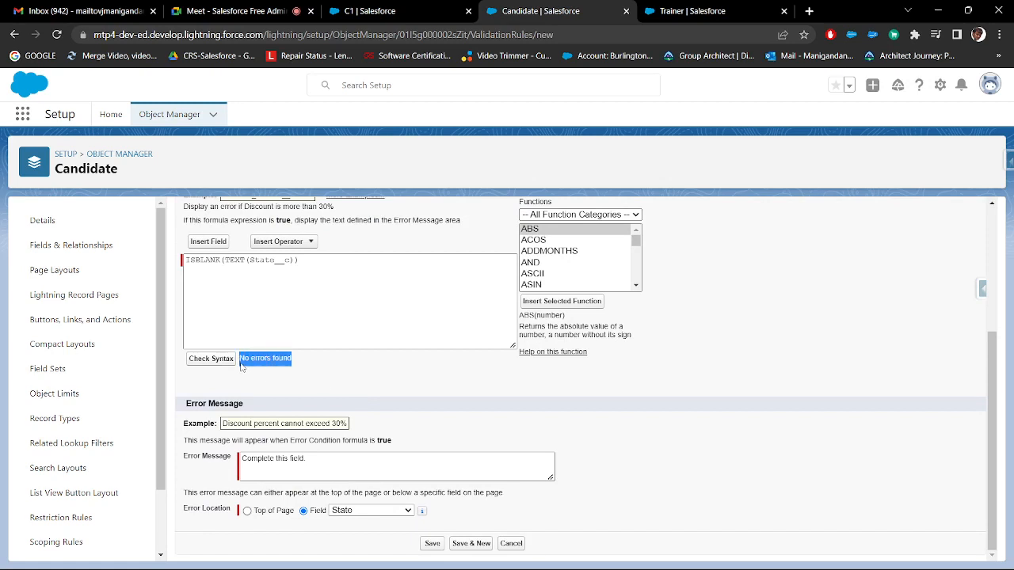
# - Save the rule, set C1's State to --None--, and confirm saving fails with 'Complete this field.'
pyautogui.click(431, 544)
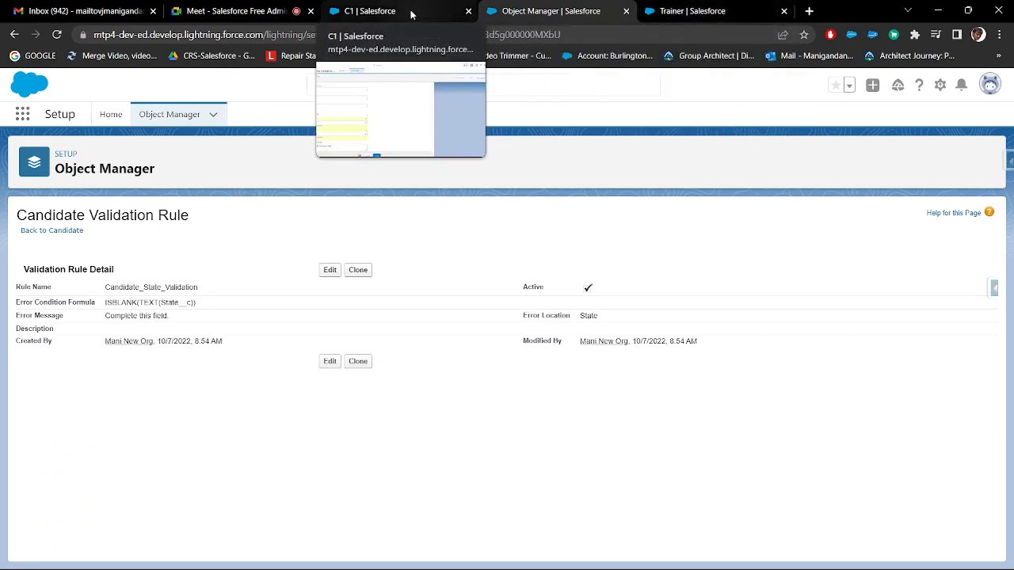
pyautogui.click(372, 11)
pyautogui.scroll(-1, 304, 368)
pyautogui.click(234, 317)
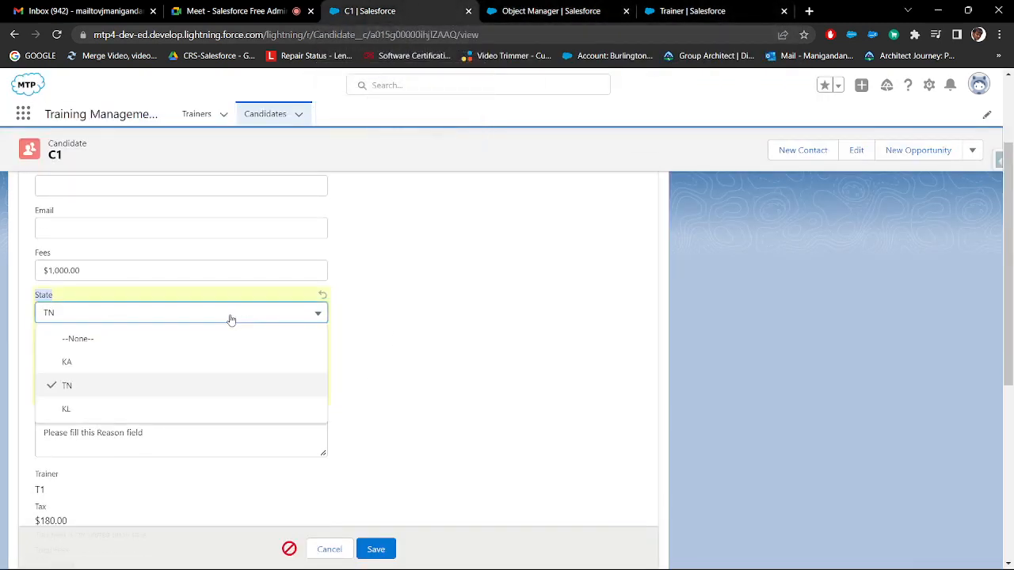
pyautogui.click(180, 340)
pyautogui.click(376, 549)
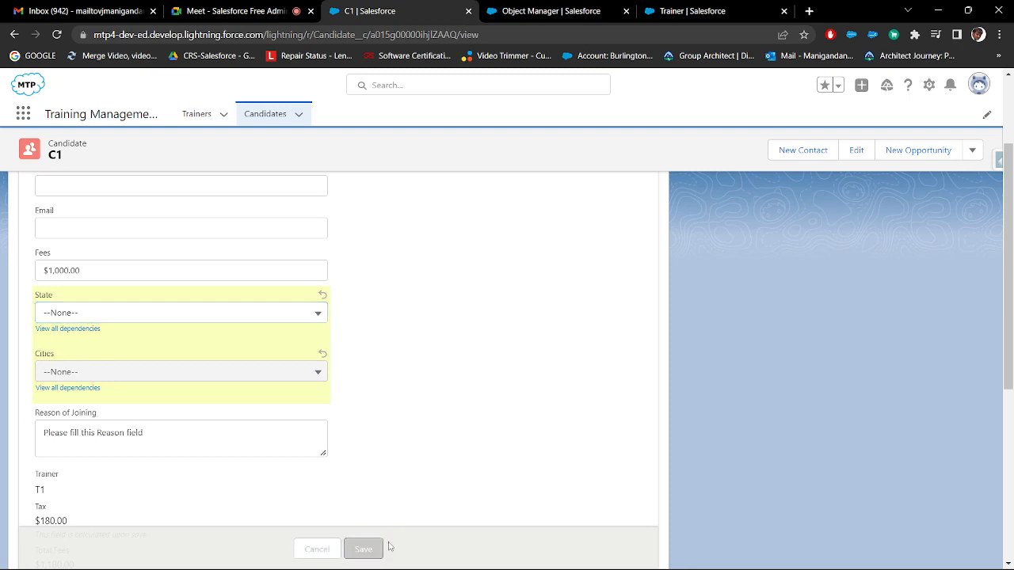
pyautogui.scroll(-1, 584, 366)
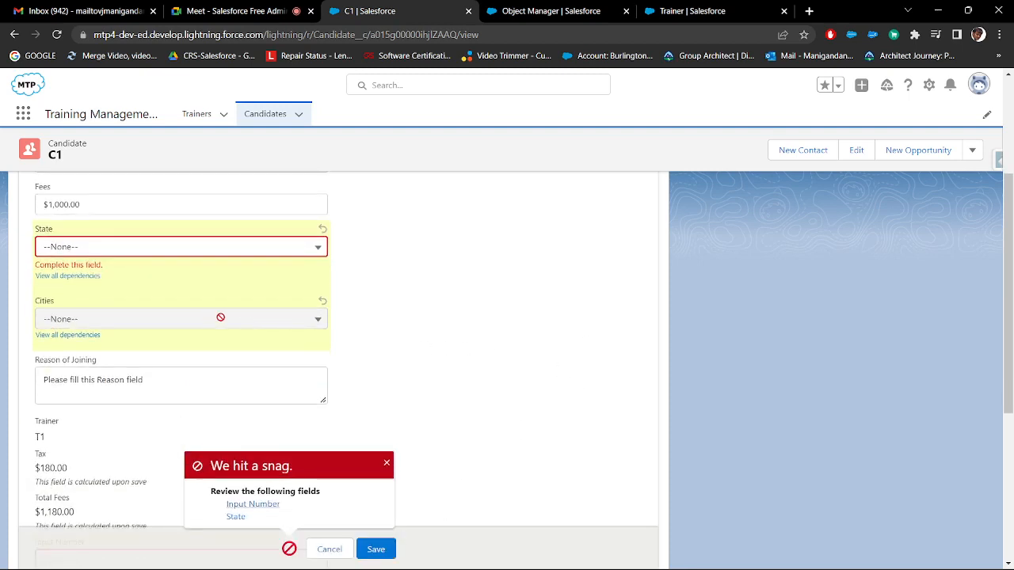
pyautogui.moveTo(107, 264); pyautogui.dragTo(36, 266)
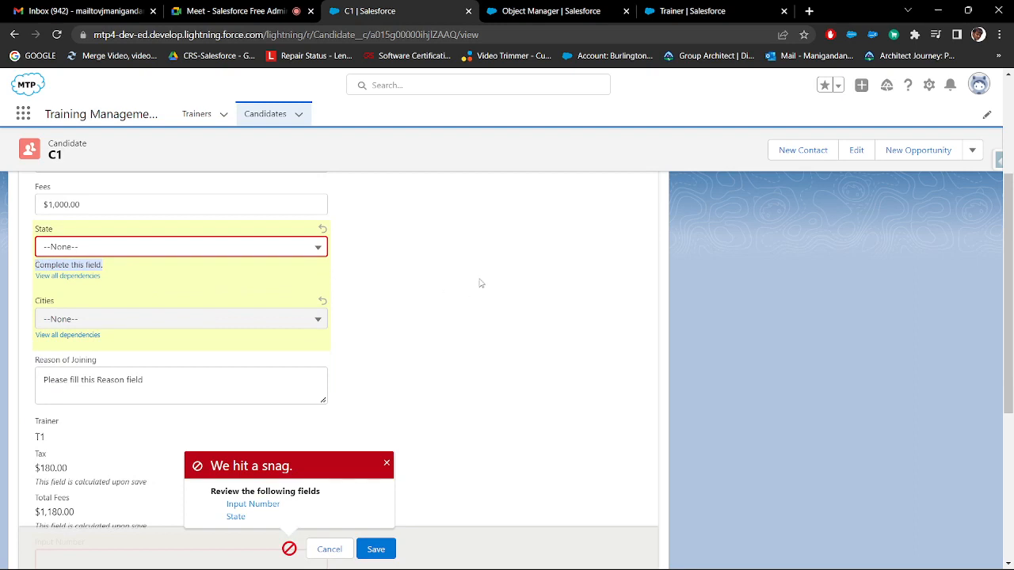
pyautogui.hotkey('alt', 'Tab')
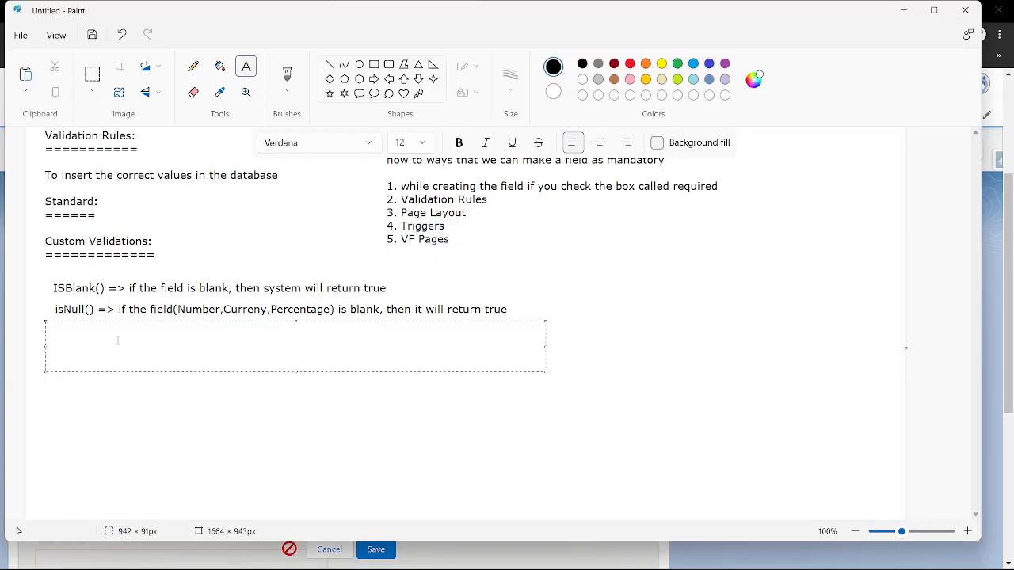
# - Type 'Text => Converts the value to Text format' in the Paint notes
pyautogui.write('Text => Converts the values')
pyautogui.press('BackSpace')
pyautogui.press('BackSpace')
pyautogui.write('to T')
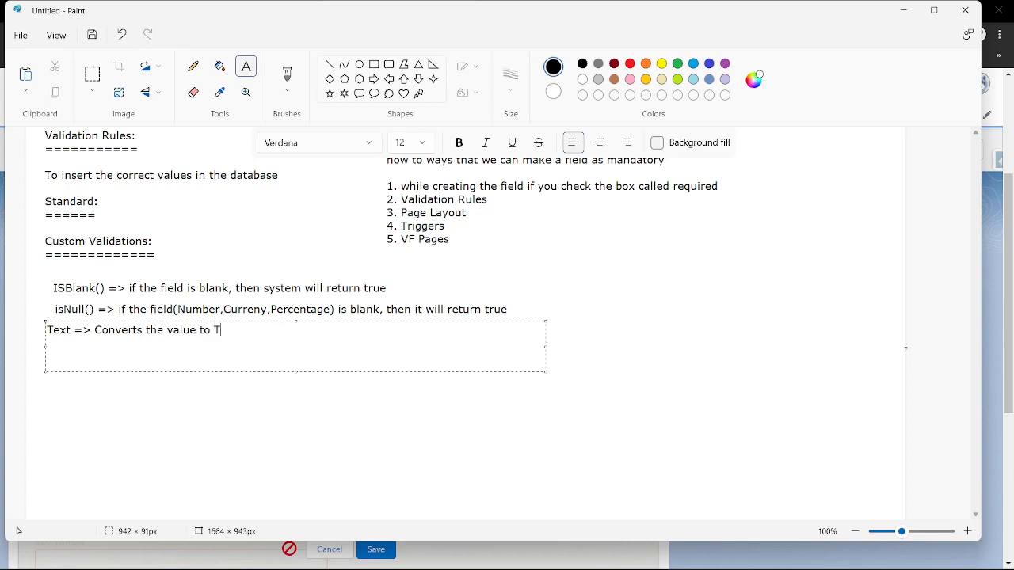
pyautogui.write('ext format')
pyautogui.press('Return')
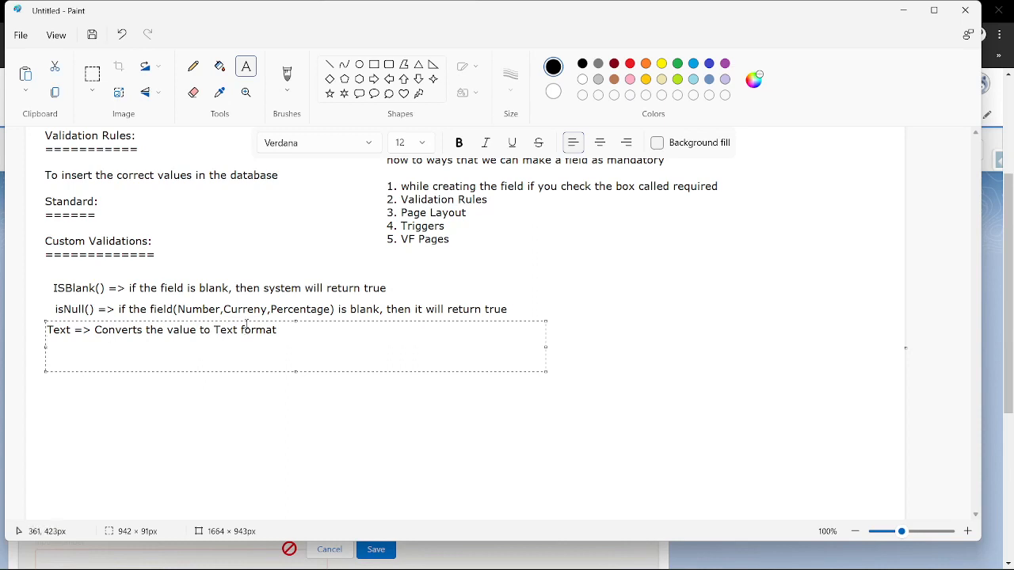
pyautogui.moveTo(246, 321); pyautogui.dragTo(251, 321)
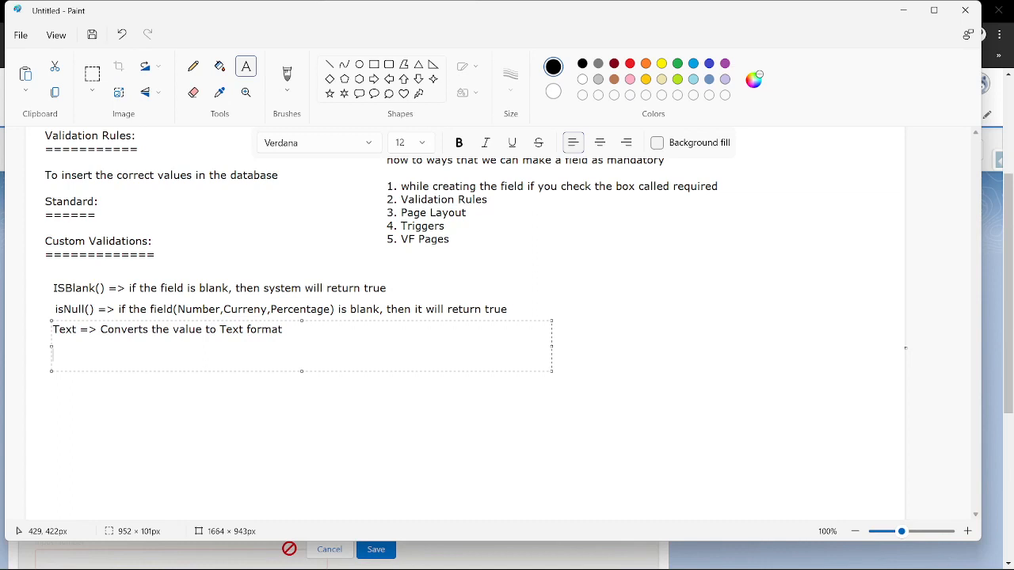
# - Add AND, OR and NOT on separate lines below it and commit the text
pyautogui.write('AND')
pyautogui.press('Return')
pyautogui.write('OR')
pyautogui.press('Return')
pyautogui.press('Return')
pyautogui.write('NOT')
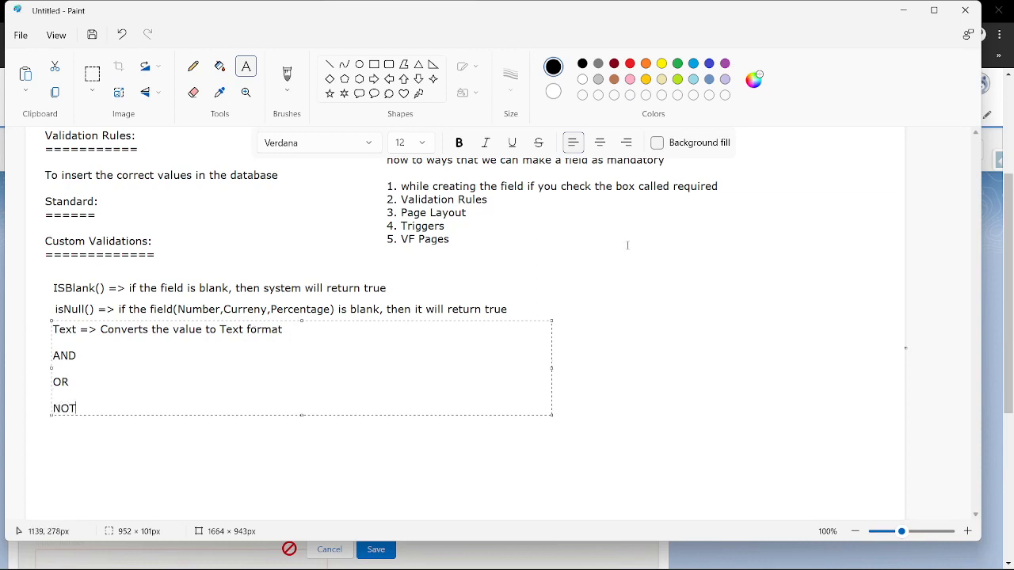
pyautogui.click(628, 245)
pyautogui.moveTo(36, 342)
pyautogui.mouseDown()
pyautogui.moveTo(93, 387)
pyautogui.moveTo(110, 428)
pyautogui.moveTo(144, 430)
pyautogui.mouseUp()
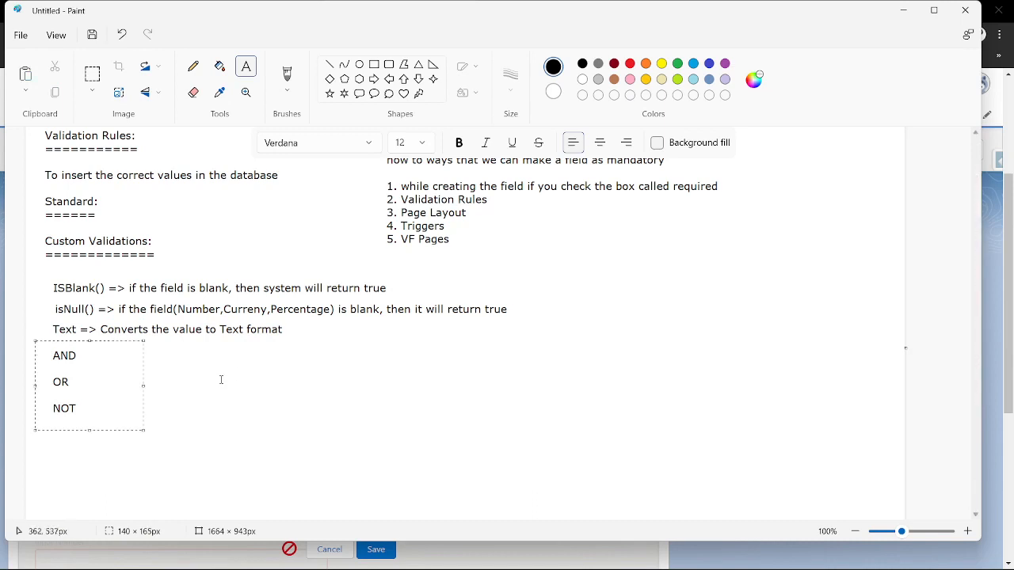
pyautogui.click(249, 367)
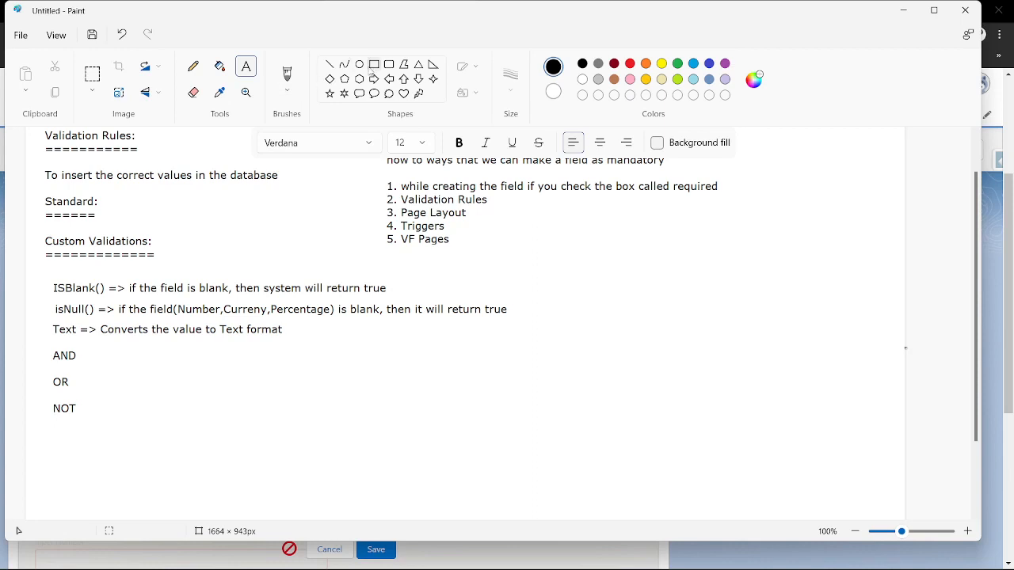
pyautogui.click(374, 64)
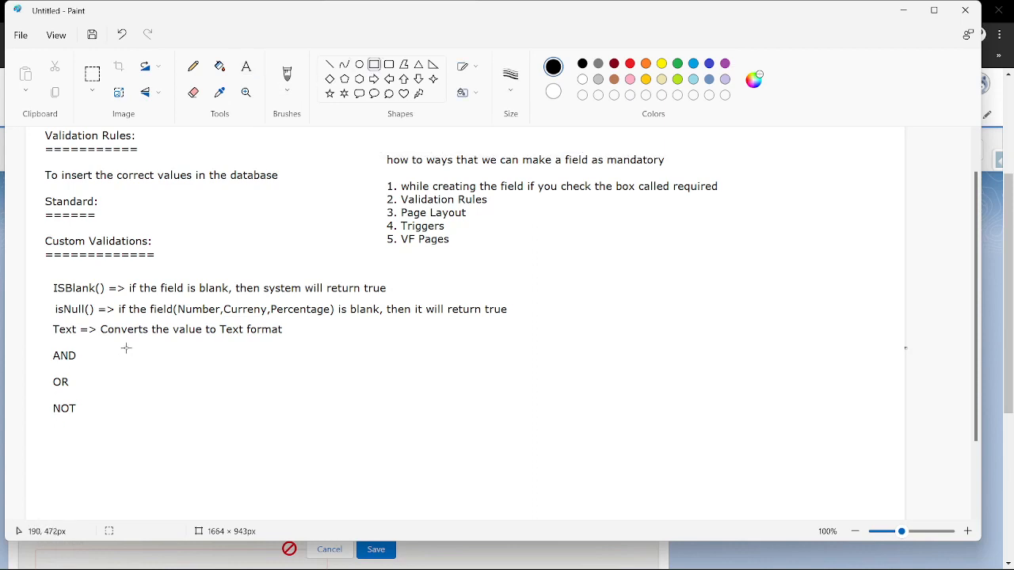
# - Draw a rectangle beside AND/OR/NOT and divide it into a header row and five columns
pyautogui.moveTo(125, 347); pyautogui.dragTo(431, 470)
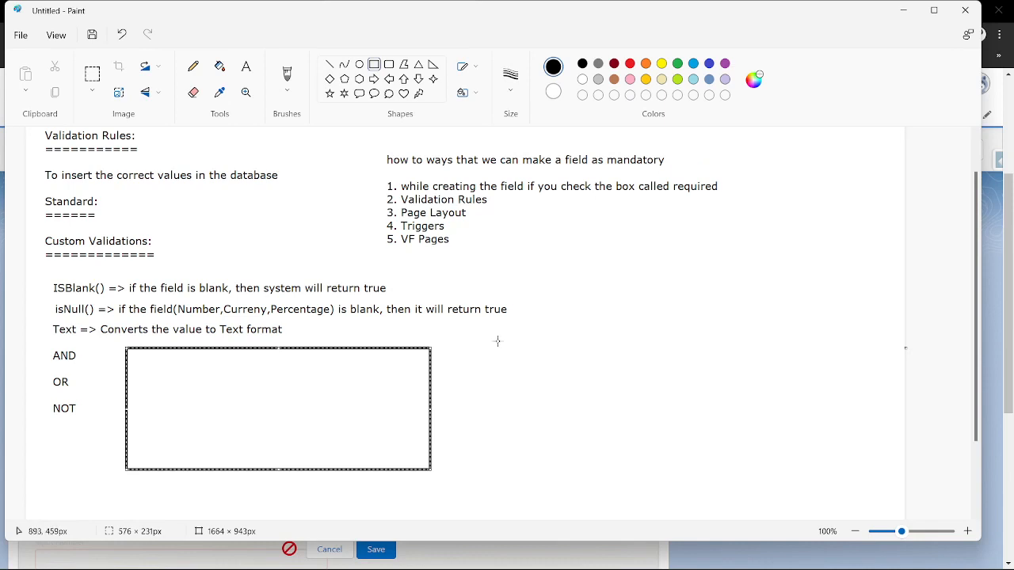
pyautogui.scroll(-1, 442, 267)
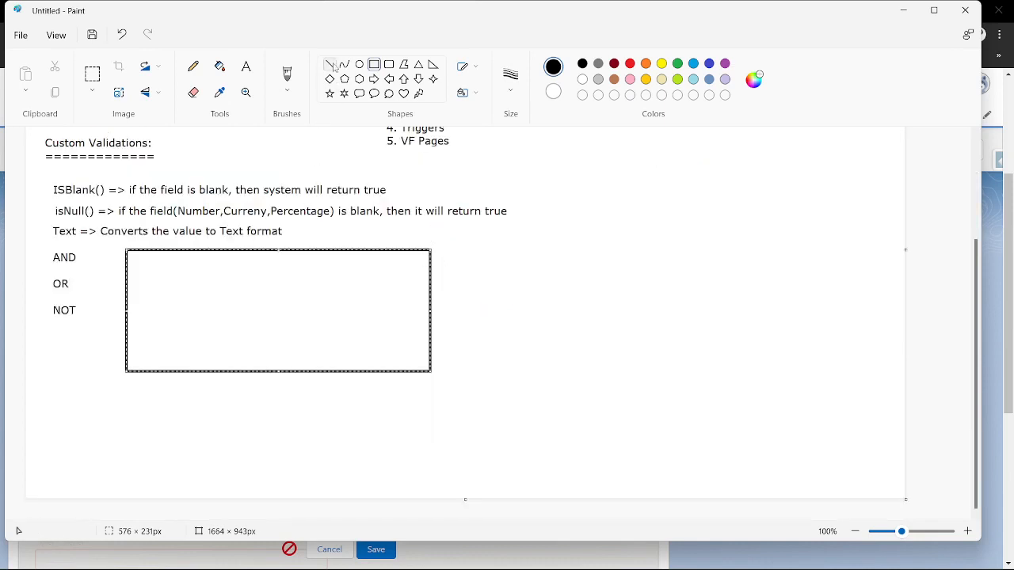
pyautogui.click(329, 65)
pyautogui.moveTo(127, 281); pyautogui.dragTo(430, 282)
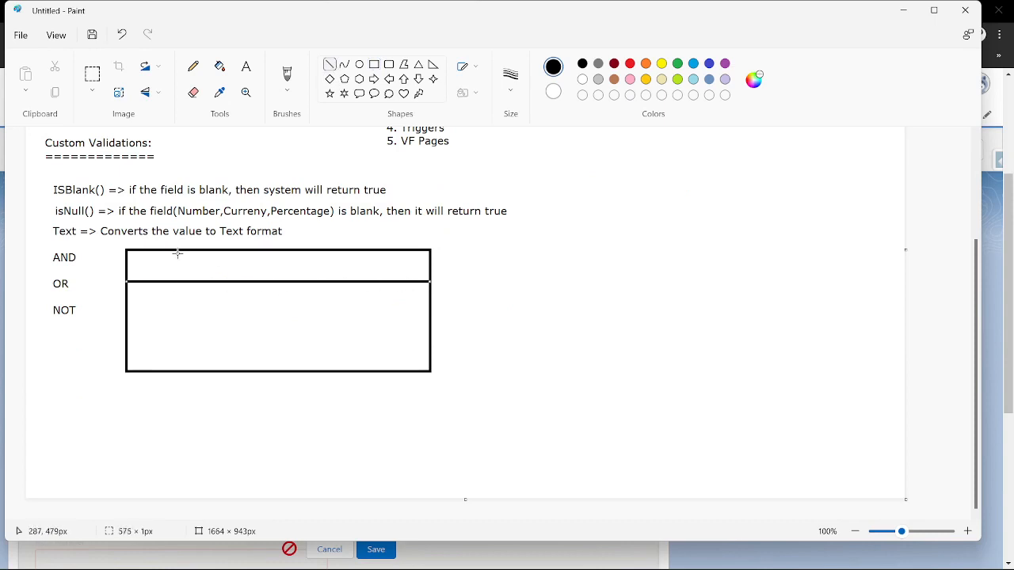
pyautogui.moveTo(175, 251); pyautogui.dragTo(172, 371)
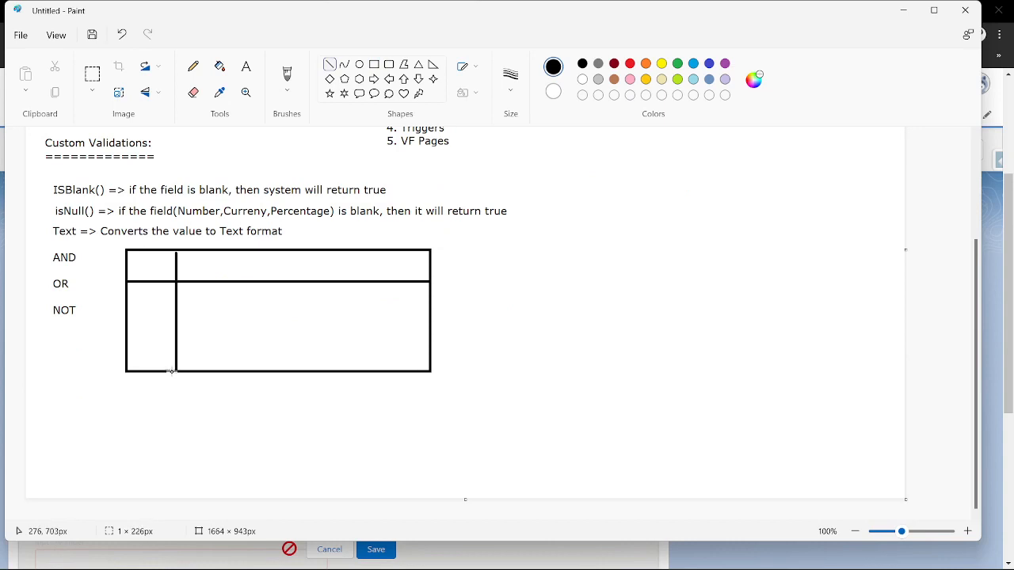
pyautogui.moveTo(231, 254); pyautogui.dragTo(231, 371)
pyautogui.moveTo(307, 252); pyautogui.dragTo(307, 372)
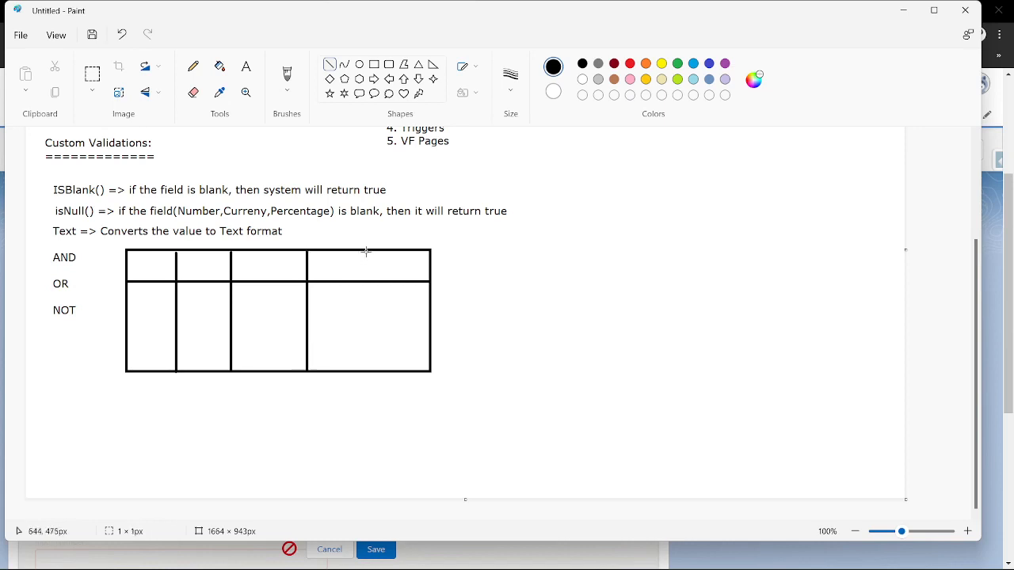
pyautogui.moveTo(365, 252); pyautogui.dragTo(358, 370)
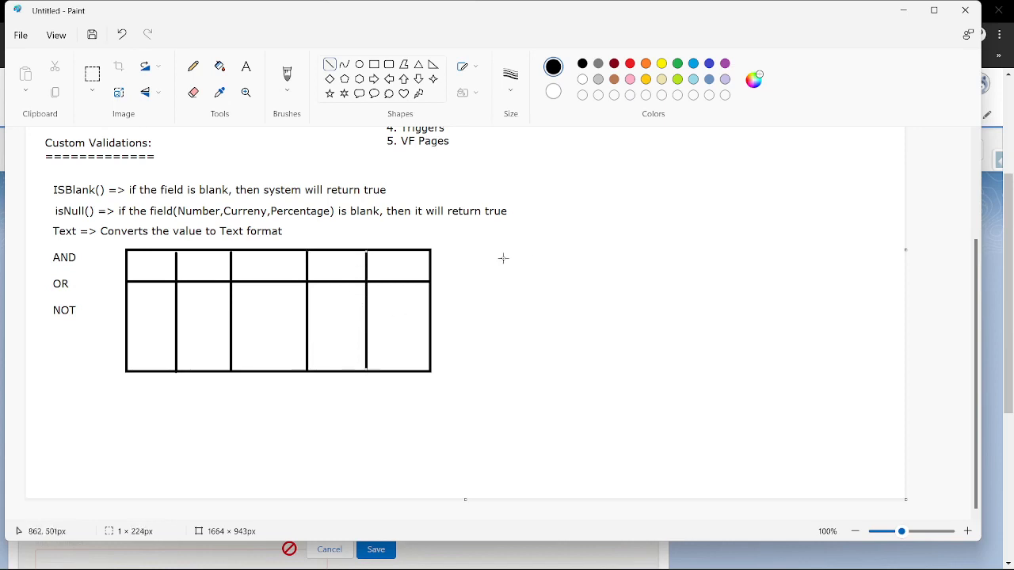
# - Label the first two header cells A and B
pyautogui.click(245, 66)
pyautogui.click(141, 260)
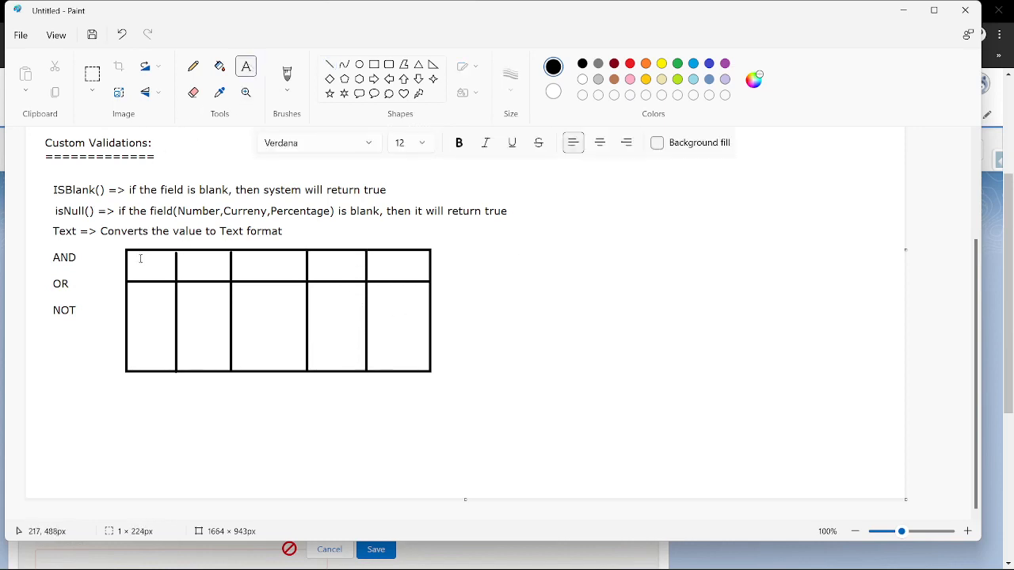
pyautogui.write('a')
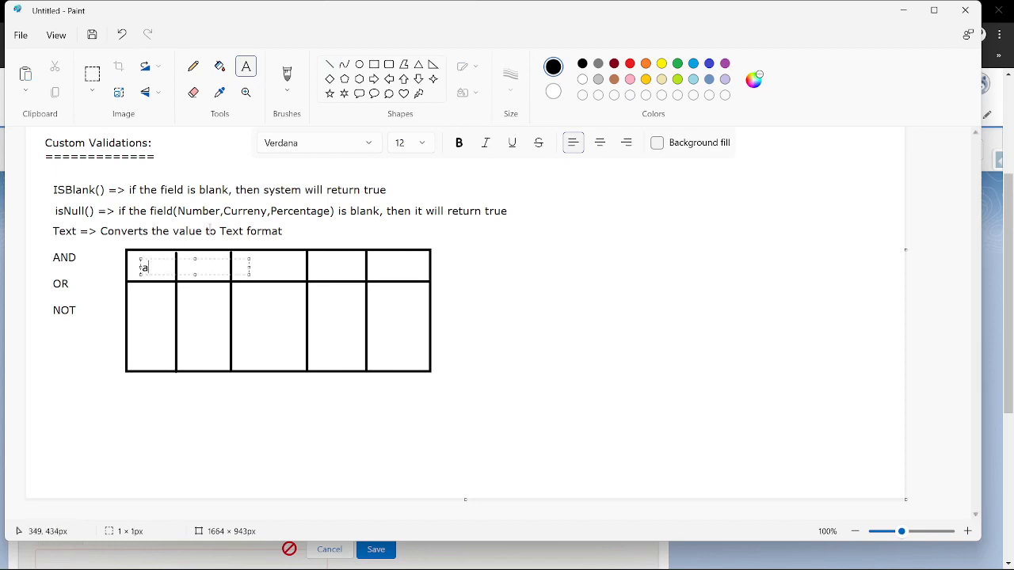
pyautogui.press('BackSpace')
pyautogui.write('A')
pyautogui.click(258, 257)
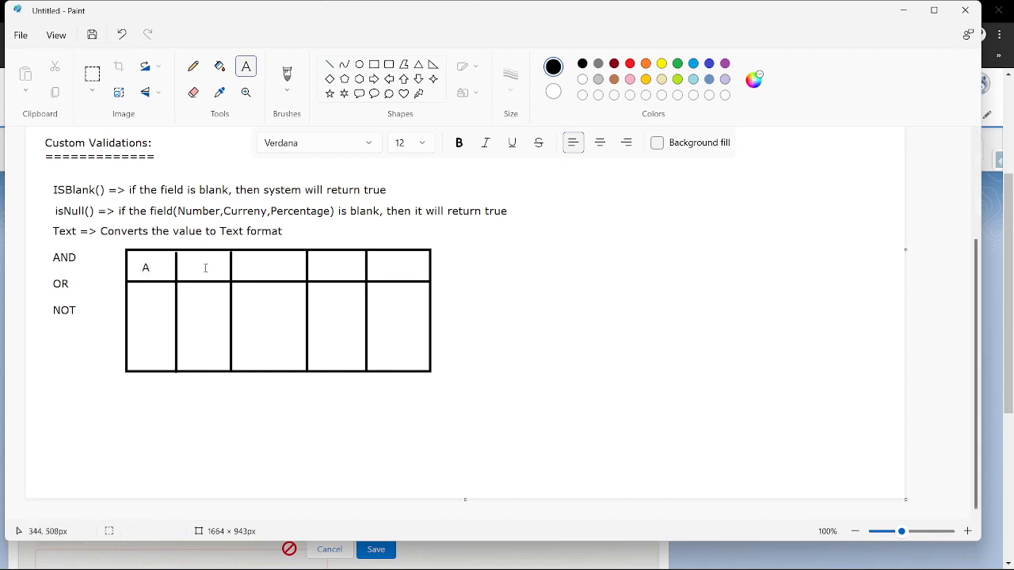
pyautogui.click(193, 258)
pyautogui.write('V')
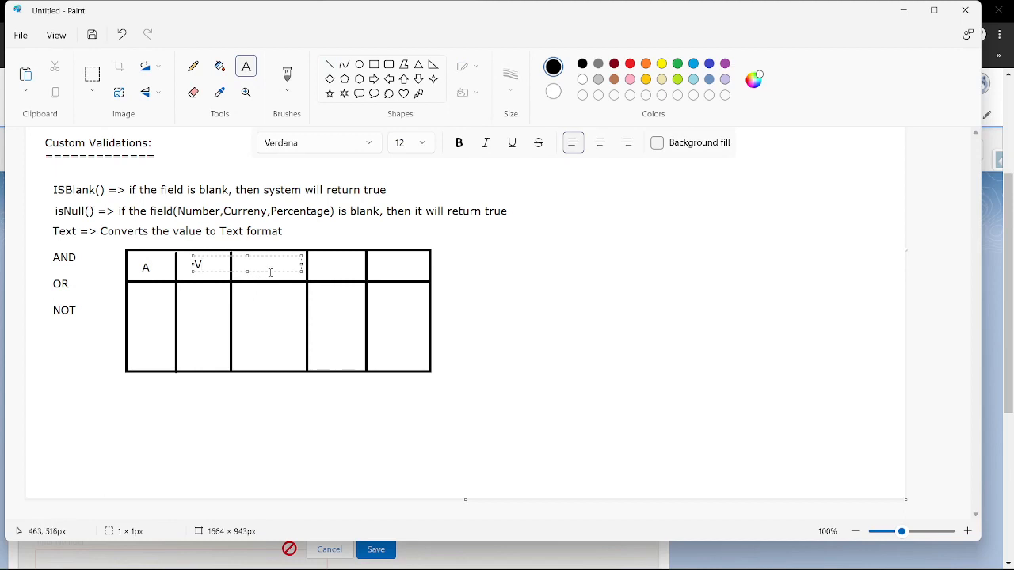
pyautogui.press('BackSpace')
pyautogui.write('B')
pyautogui.click(252, 266)
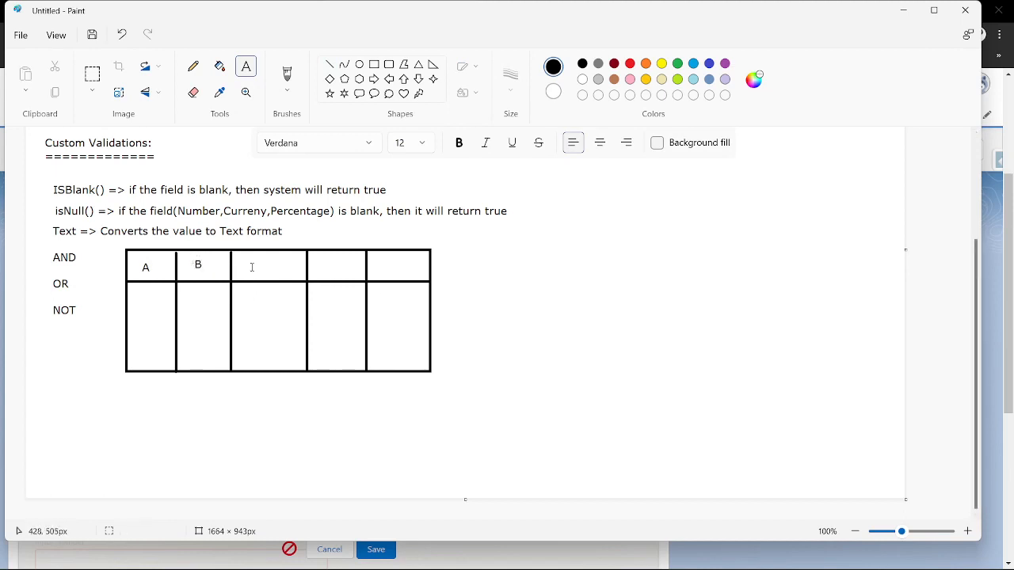
# - Label the remaining header cells A AND B, A OR B and NOT A
pyautogui.click(250, 260)
pyautogui.write('A AND ')
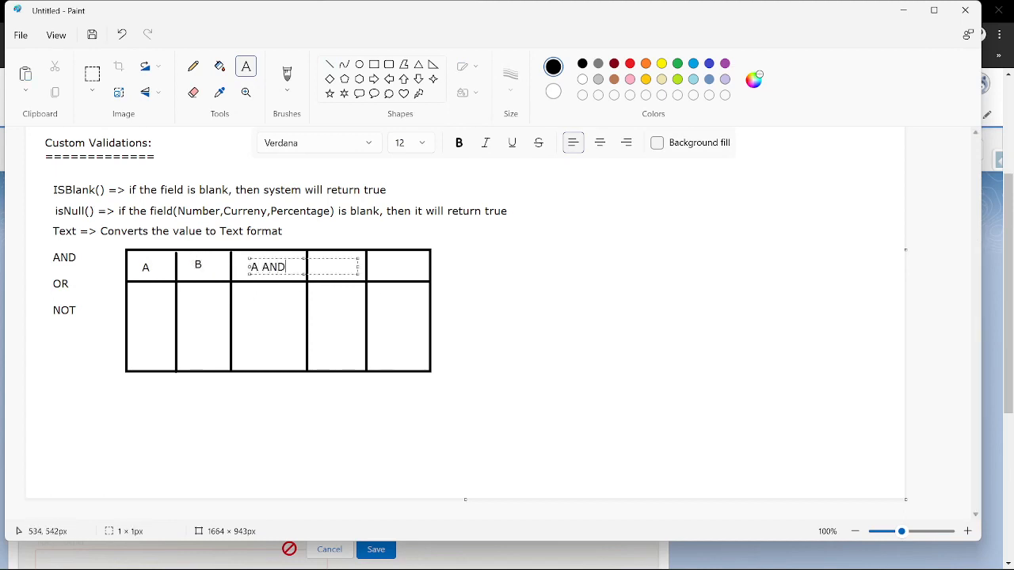
pyautogui.write('B')
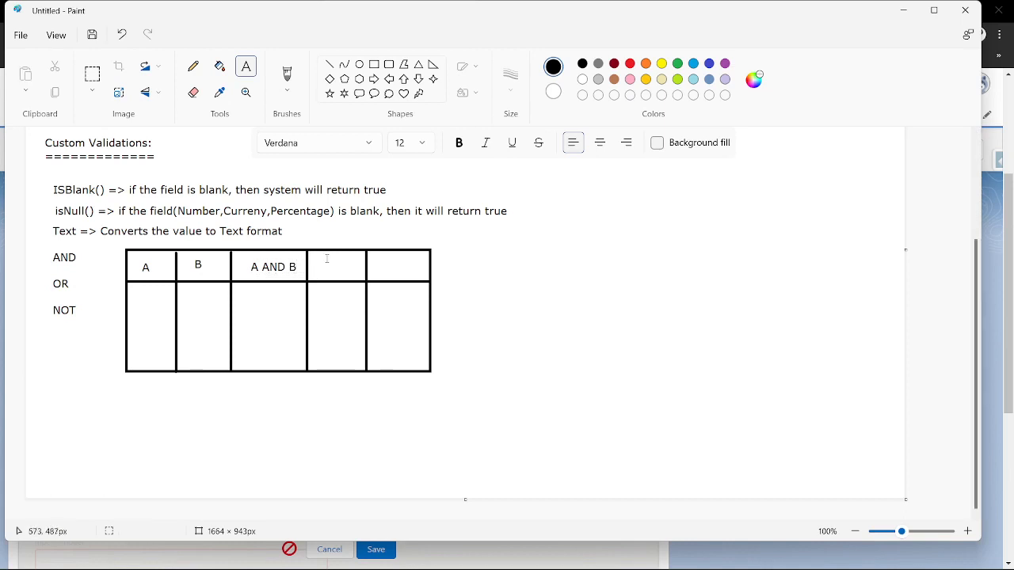
pyautogui.click(328, 255)
pyautogui.click(315, 259)
pyautogui.write('A OR B')
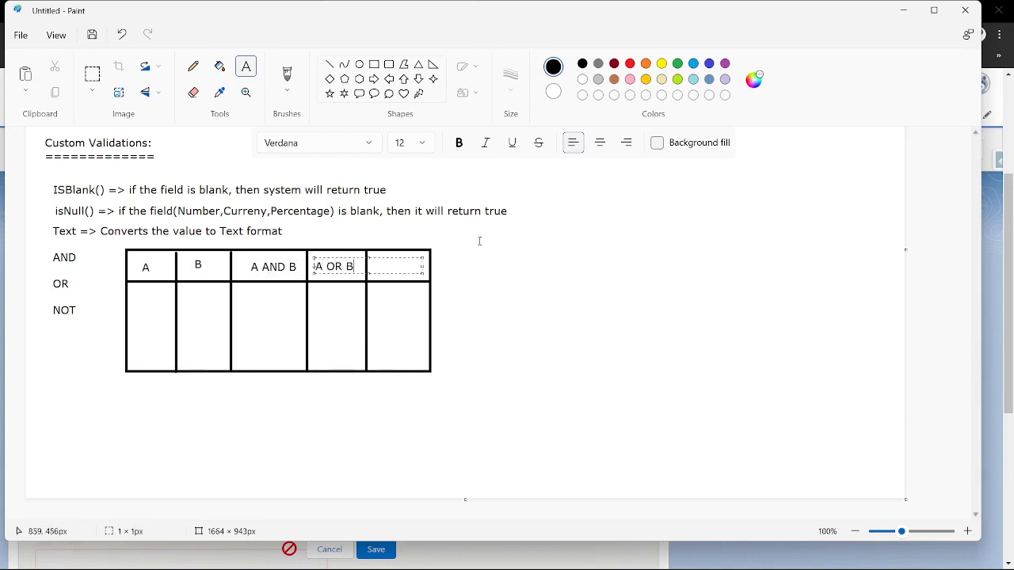
pyautogui.click(378, 258)
pyautogui.write('NOT')
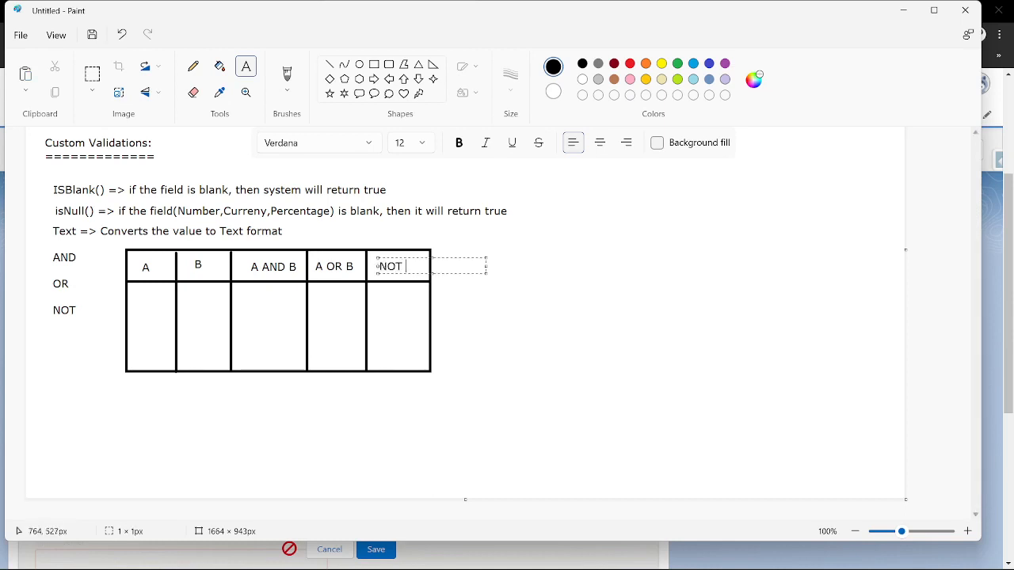
pyautogui.write(' A')
pyautogui.click(545, 252)
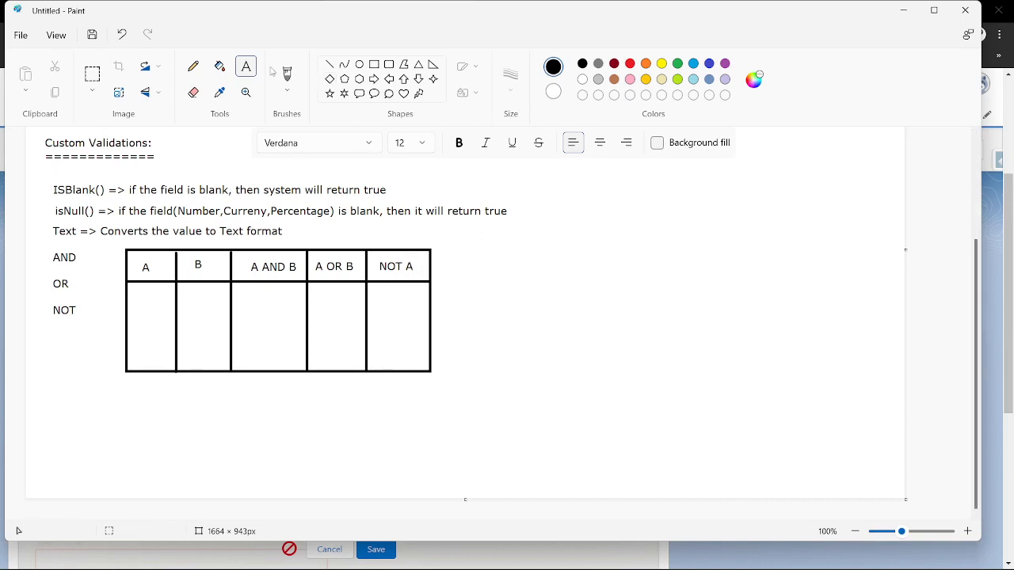
# - Fill column A with T, T, F, F under the A heading
pyautogui.click(140, 294)
pyautogui.write('T')
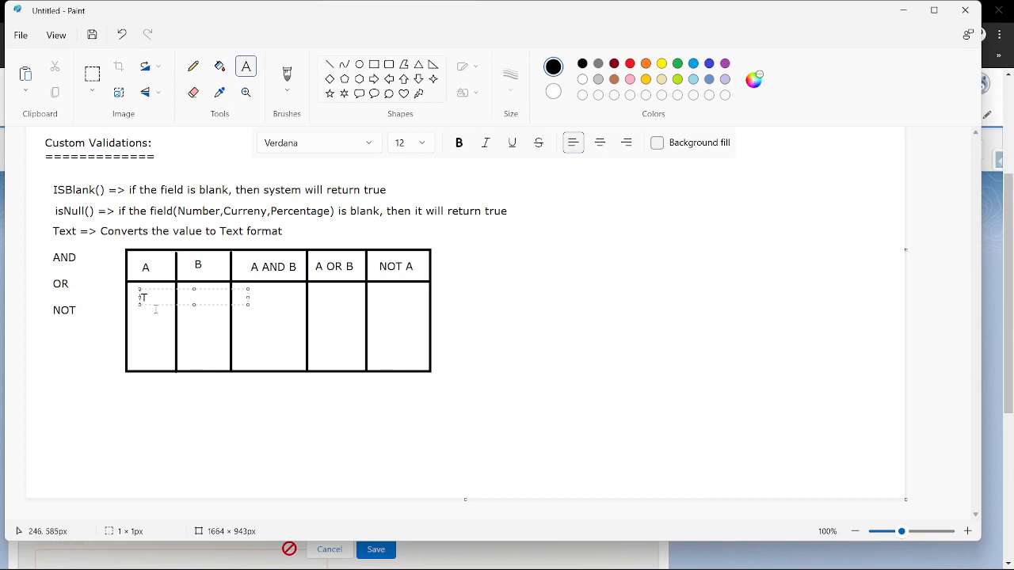
pyautogui.press('Return')
pyautogui.press('Return')
pyautogui.write('T')
pyautogui.press('Return')
pyautogui.write('F')
pyautogui.press('Return')
pyautogui.write('F')
pyautogui.press('Return')
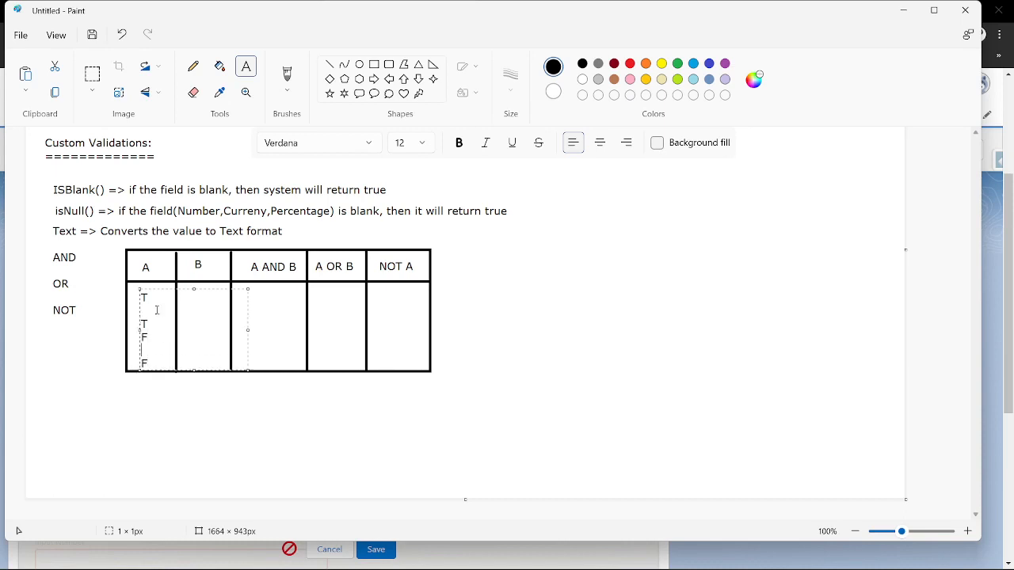
pyautogui.press('Return')
pyautogui.moveTo(181, 288); pyautogui.dragTo(180, 282)
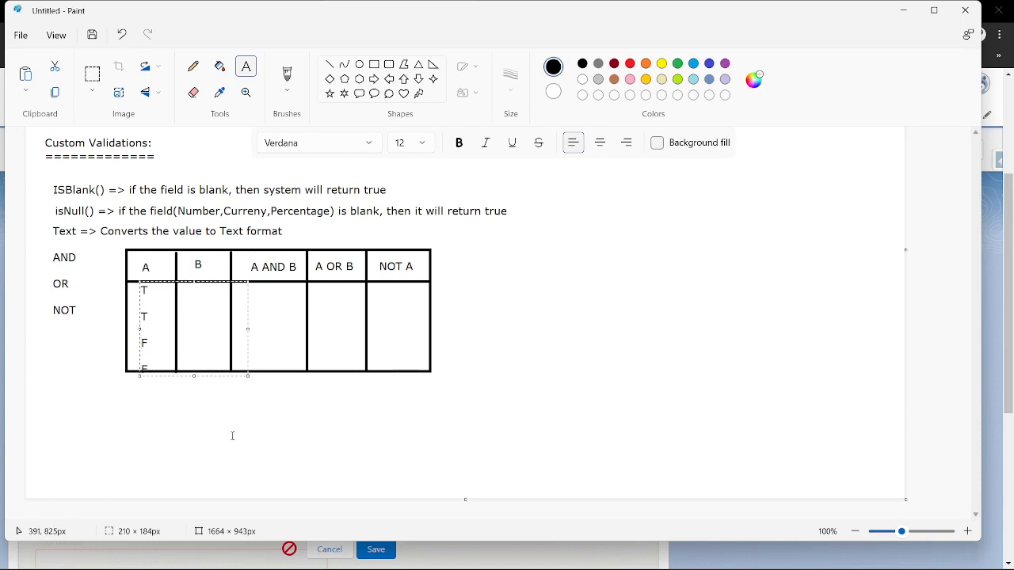
pyautogui.press('BackSpace')
pyautogui.press('Delete')
pyautogui.press('Delete')
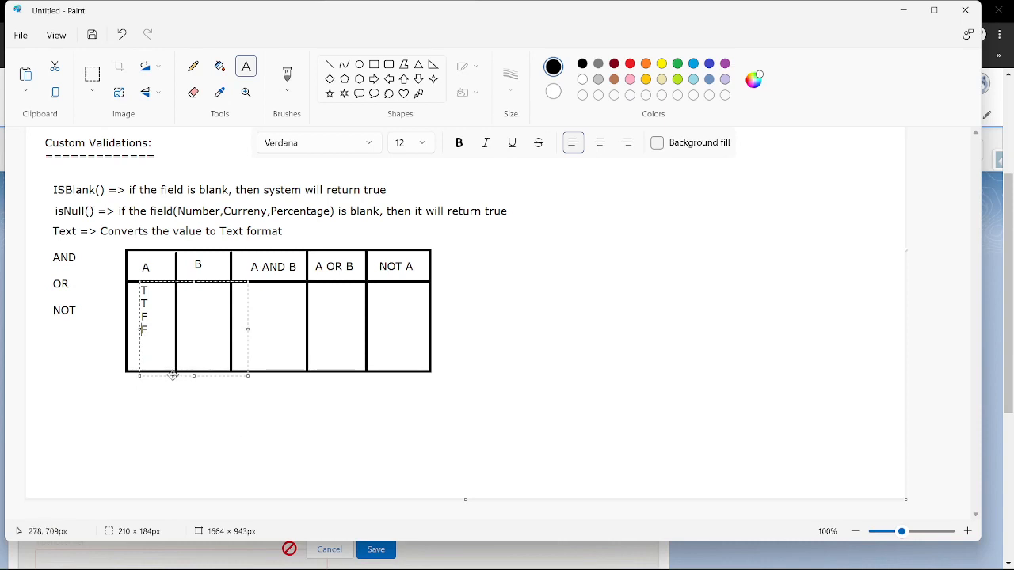
pyautogui.moveTo(173, 374); pyautogui.dragTo(173, 386)
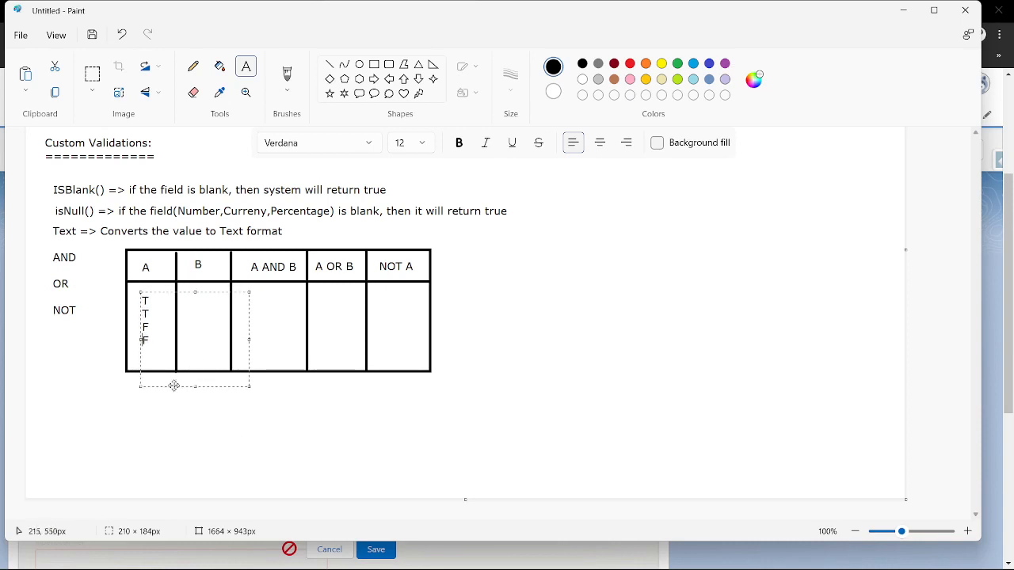
pyautogui.click(199, 305)
# - Fill column B with T, F, T, F
pyautogui.moveTo(195, 293); pyautogui.dragTo(304, 308)
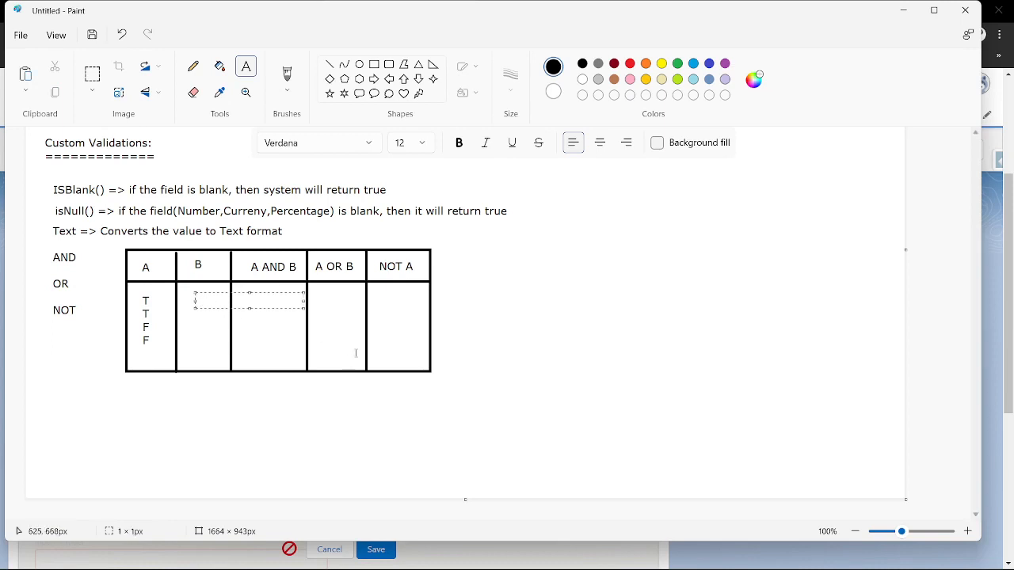
pyautogui.write('T')
pyautogui.press('Return')
pyautogui.write('F')
pyautogui.press('Return')
pyautogui.write('T')
pyautogui.press('Return')
pyautogui.write('F')
pyautogui.click(537, 286)
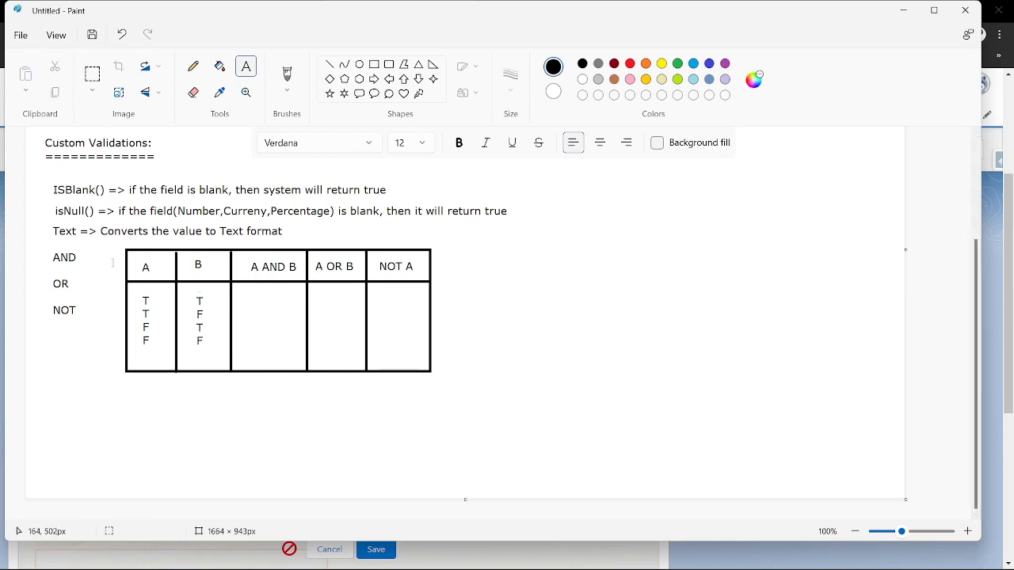
# - Draw a rectangle around the word AND in the A AND B header
pyautogui.moveTo(113, 250); pyautogui.dragTo(229, 384)
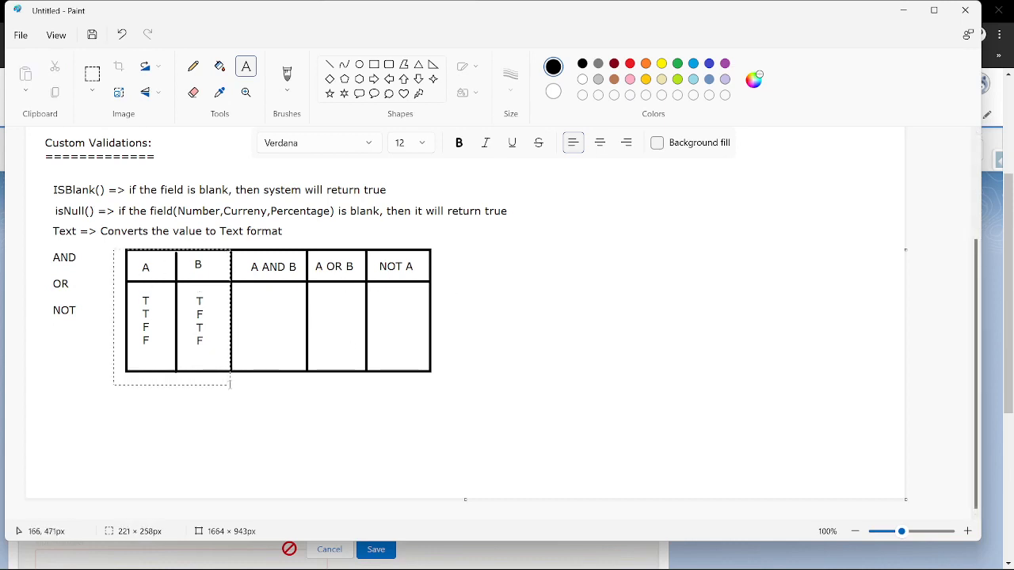
pyautogui.click(530, 265)
pyautogui.moveTo(250, 249); pyautogui.dragTo(429, 268)
pyautogui.click(519, 257)
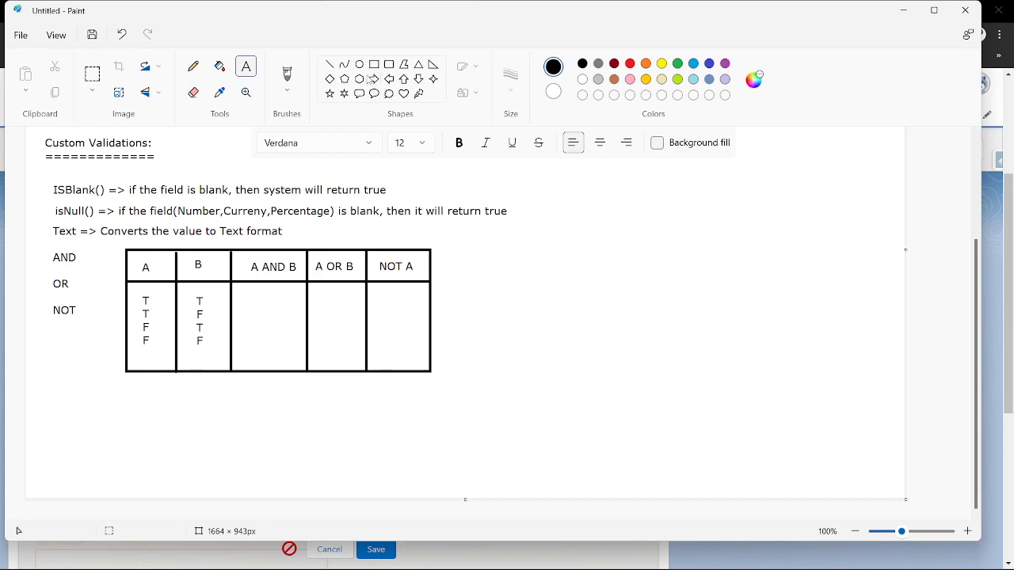
pyautogui.click(374, 64)
pyautogui.moveTo(259, 255)
pyautogui.mouseDown()
pyautogui.moveTo(286, 278)
pyautogui.moveTo(262, 267)
pyautogui.mouseUp()
# - Box the first T/T row and enter T in the first A AND B cell
pyautogui.click(492, 255)
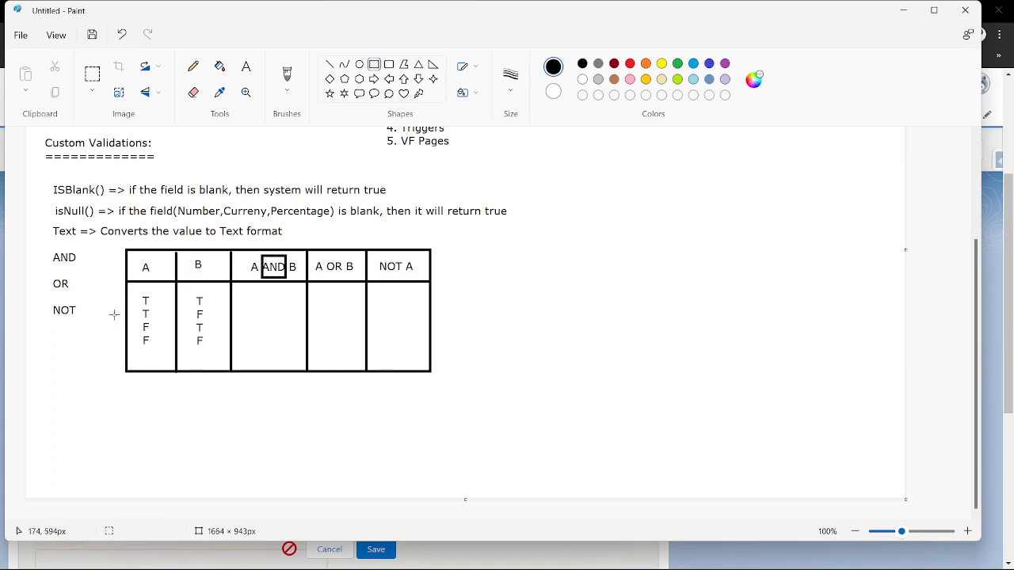
pyautogui.moveTo(136, 290)
pyautogui.mouseDown()
pyautogui.moveTo(212, 307)
pyautogui.moveTo(297, 307)
pyautogui.mouseUp()
pyautogui.click(246, 66)
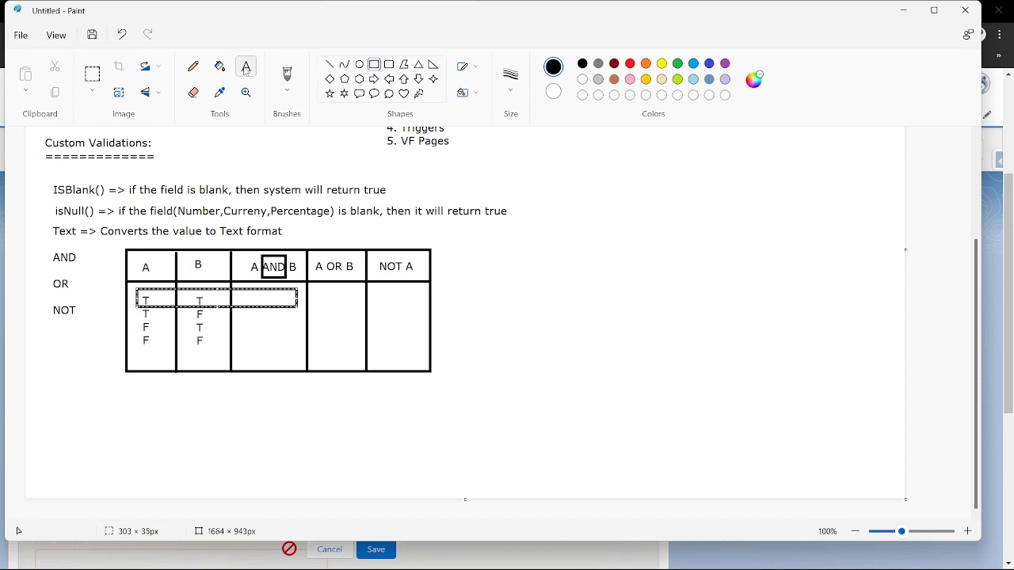
pyautogui.click(264, 290)
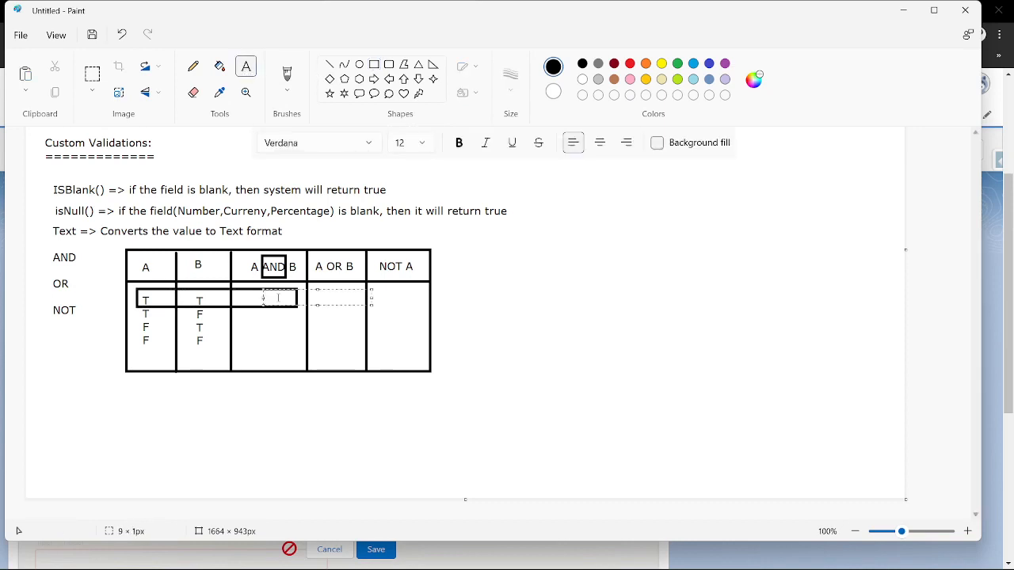
pyautogui.write('T')
pyautogui.click(279, 321)
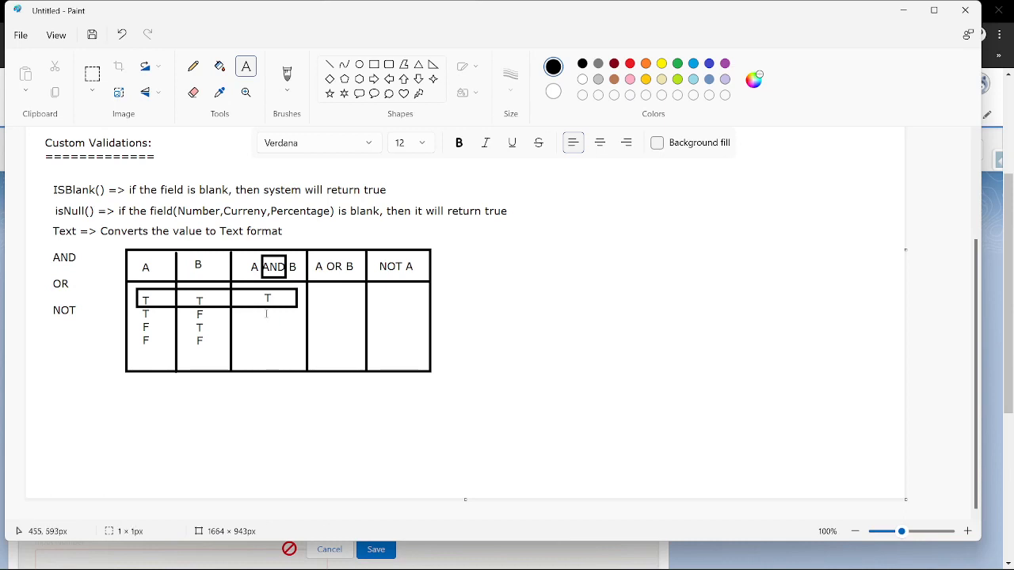
# - Add F entries below it under A AND B, then pick green for rectangles
pyautogui.click(266, 312)
pyautogui.write('F')
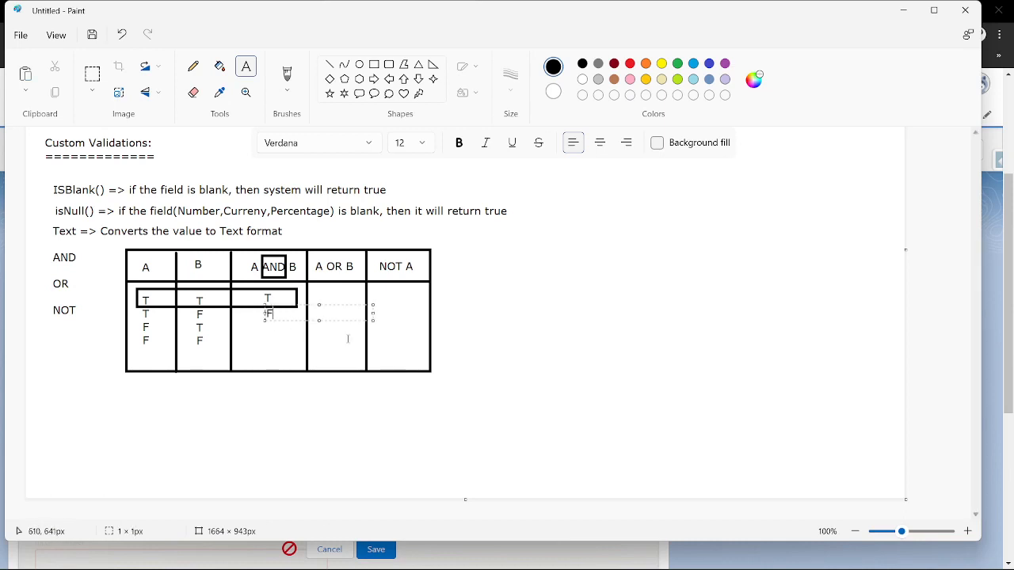
pyautogui.press('Return')
pyautogui.write('F')
pyautogui.press('Return')
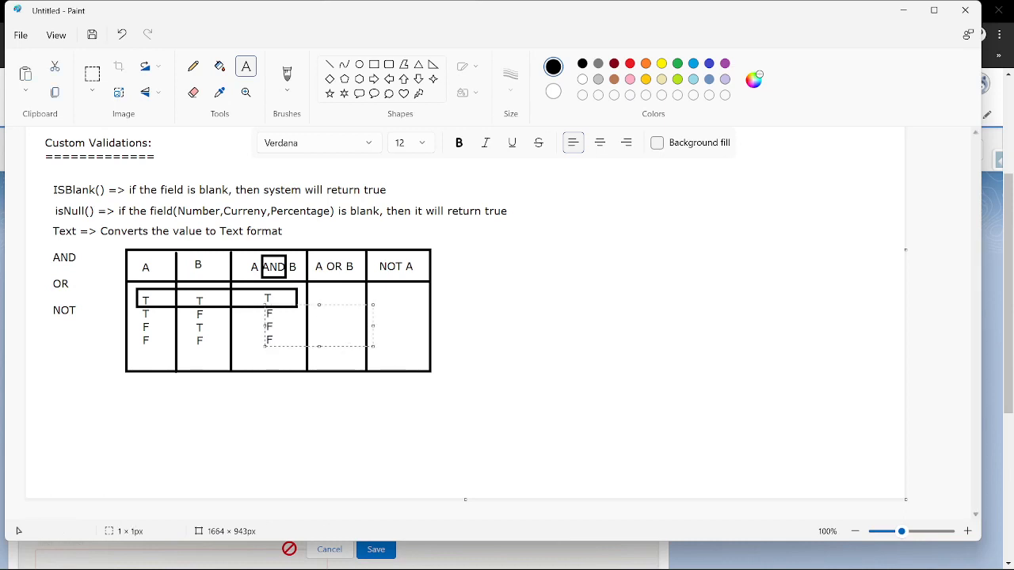
pyautogui.click(495, 280)
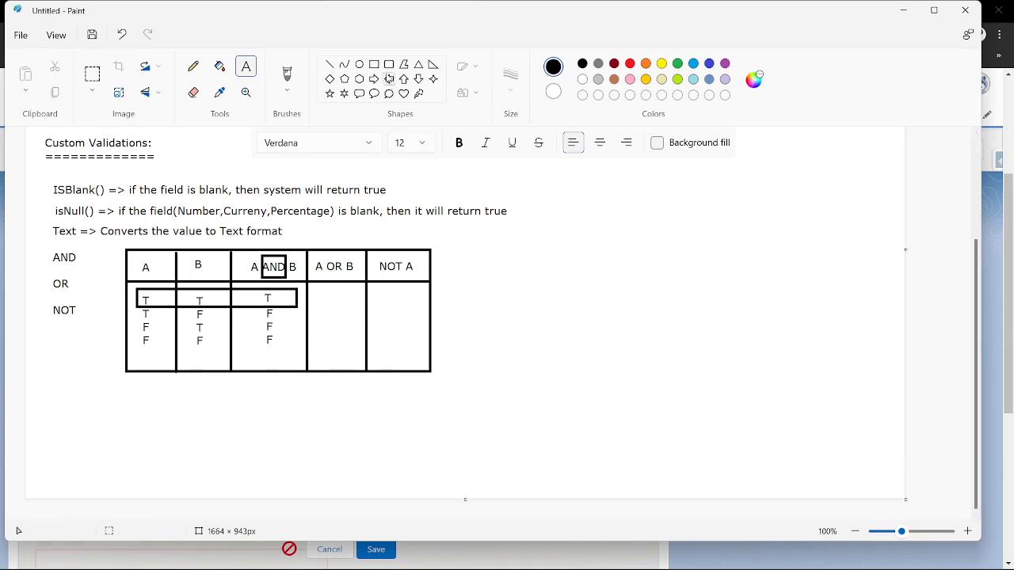
pyautogui.click(374, 64)
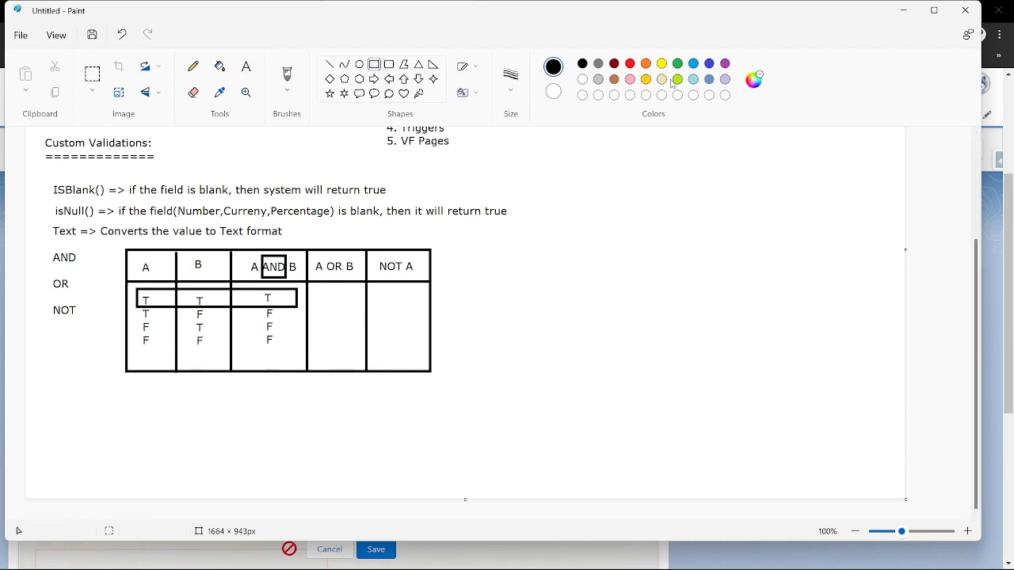
pyautogui.click(678, 65)
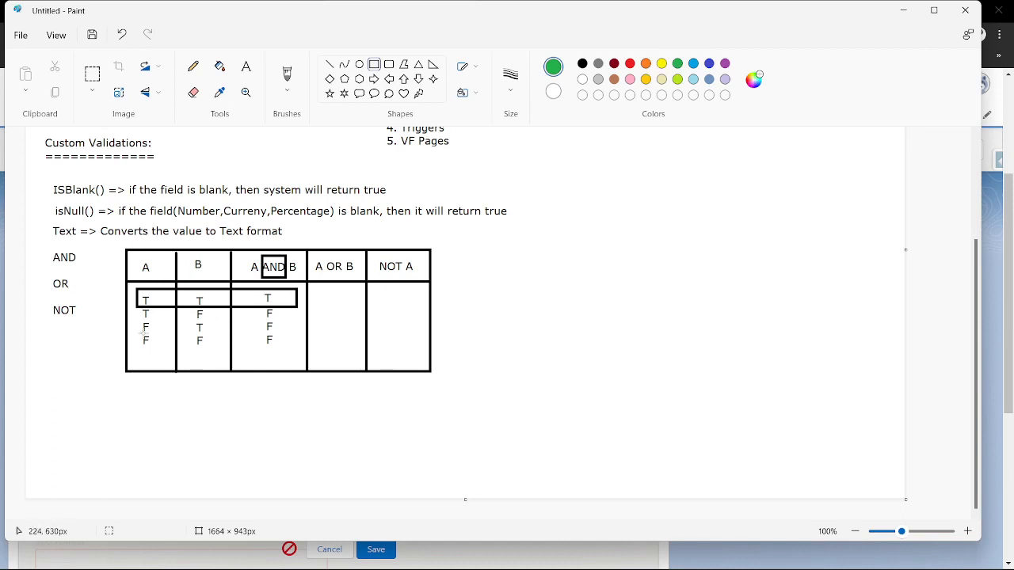
# - Box the all-F bottom row in green and enter F and T under A OR B
pyautogui.moveTo(138, 330); pyautogui.dragTo(358, 350)
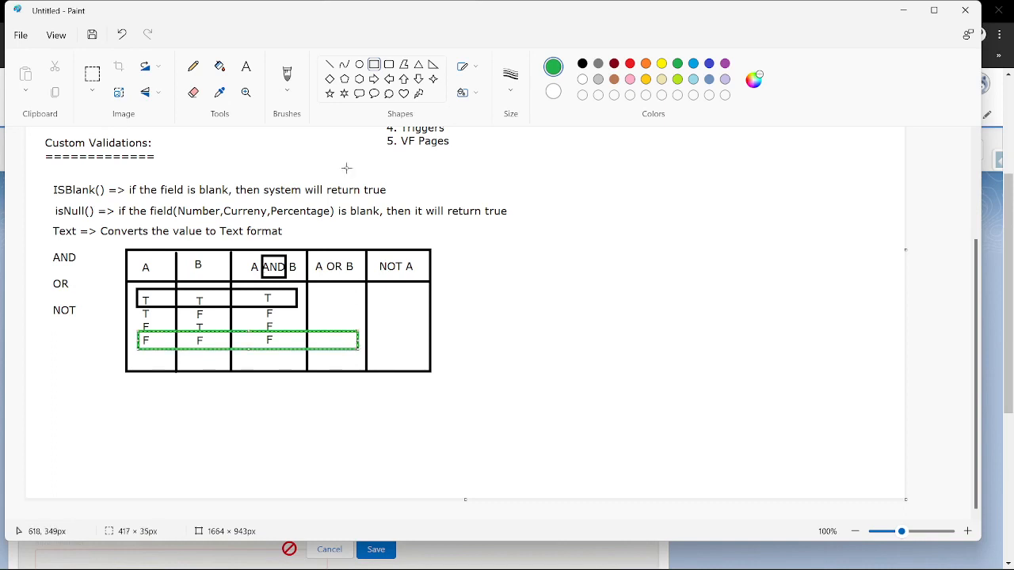
pyautogui.click(245, 67)
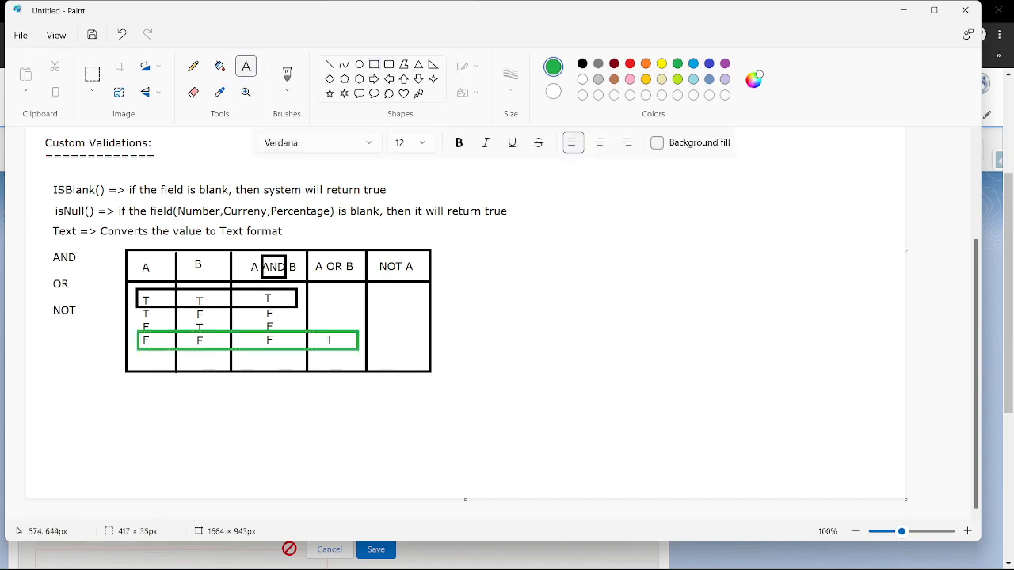
pyautogui.click(329, 339)
pyautogui.write('F')
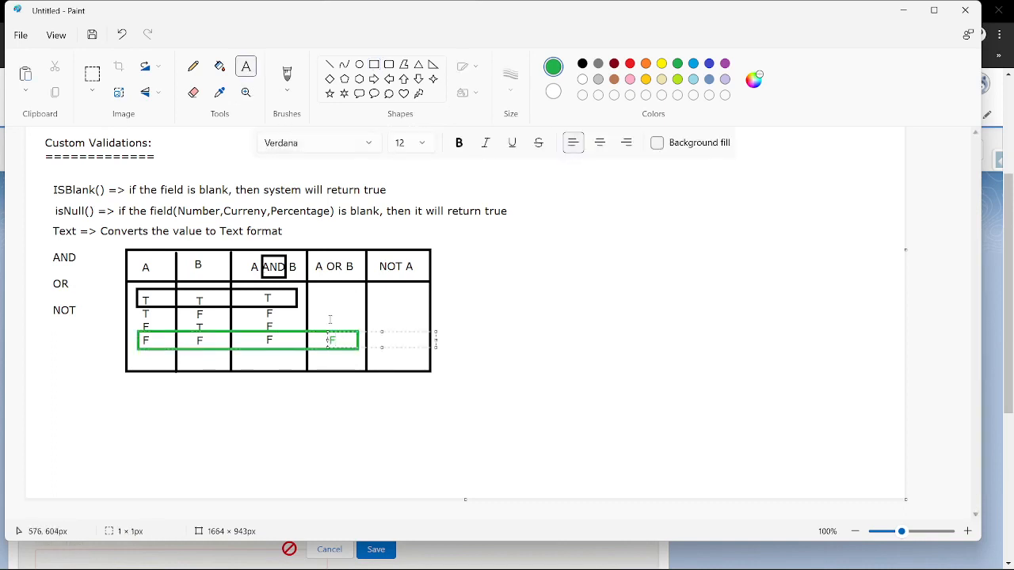
pyautogui.click(329, 321)
pyautogui.write('T')
pyautogui.click(332, 308)
# - Add the remaining two T entries at the top of the A OR B column
pyautogui.click(332, 309)
pyautogui.write('T')
pyautogui.click(326, 297)
pyautogui.click(326, 294)
pyautogui.write('T')
pyautogui.click(344, 318)
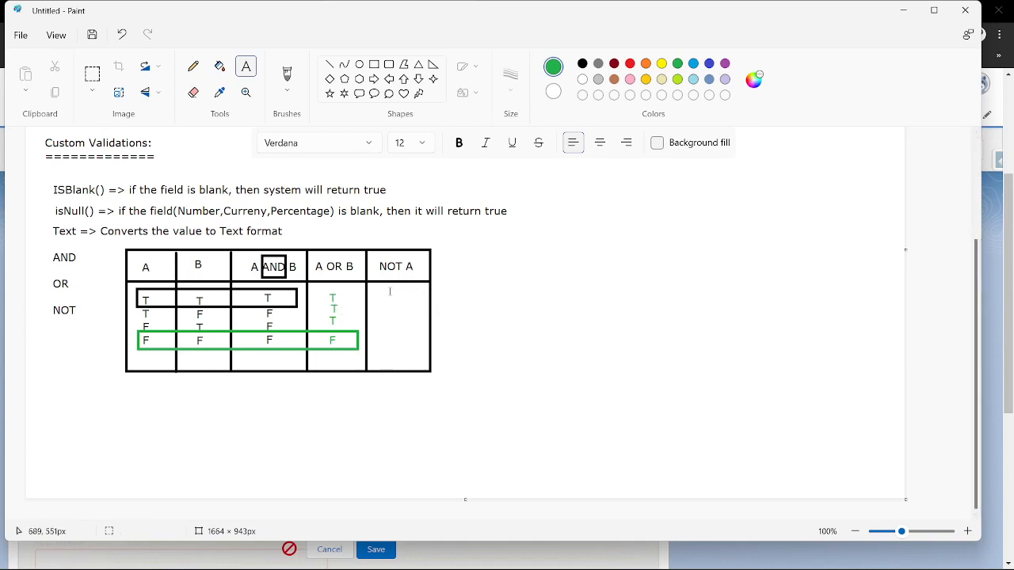
# - Discard an empty text area beside NOT A and switch the drawing colour back to black
pyautogui.moveTo(409, 263); pyautogui.dragTo(417, 280)
pyautogui.click(525, 237)
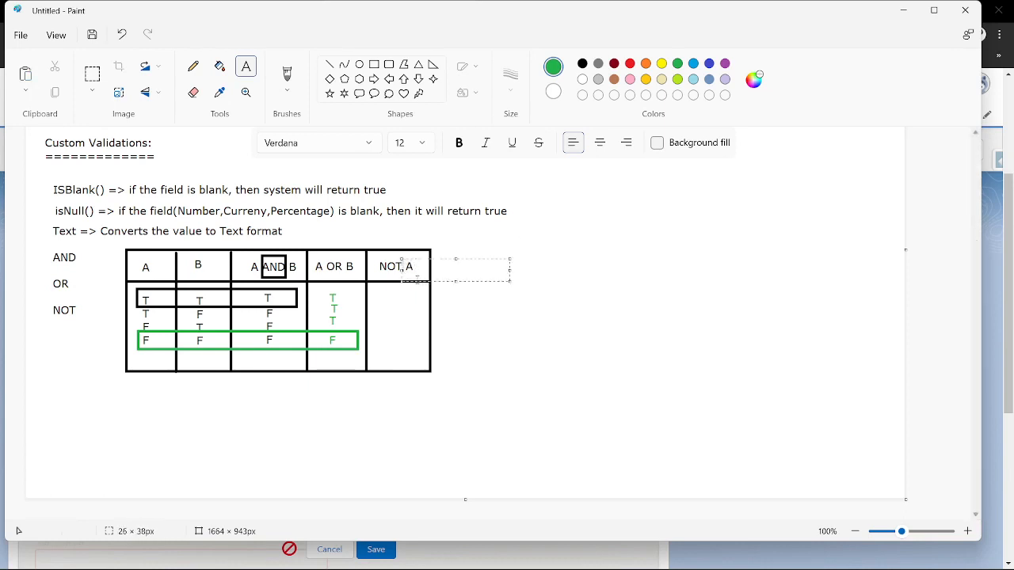
pyautogui.click(520, 242)
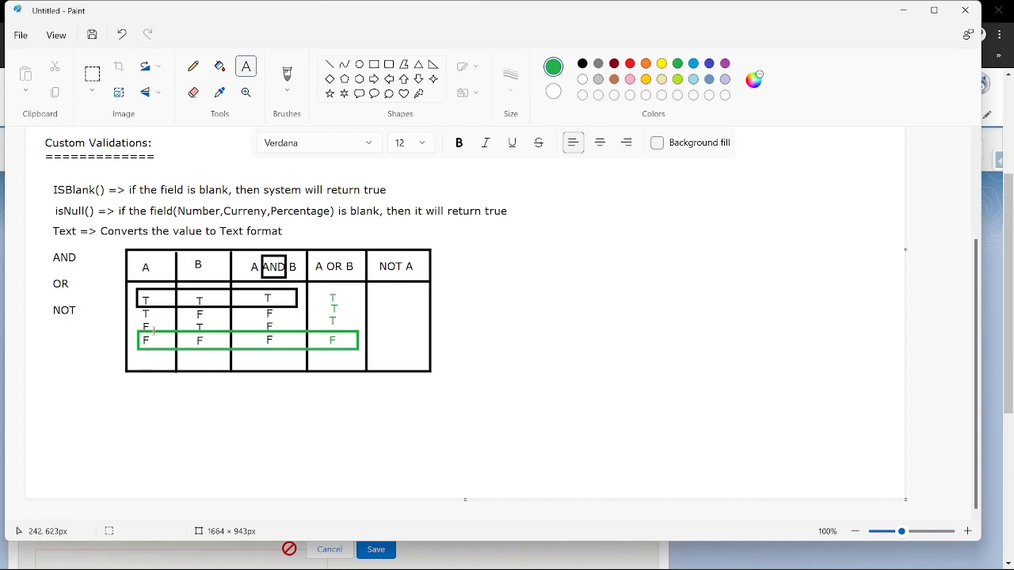
pyautogui.click(585, 66)
pyautogui.click(387, 300)
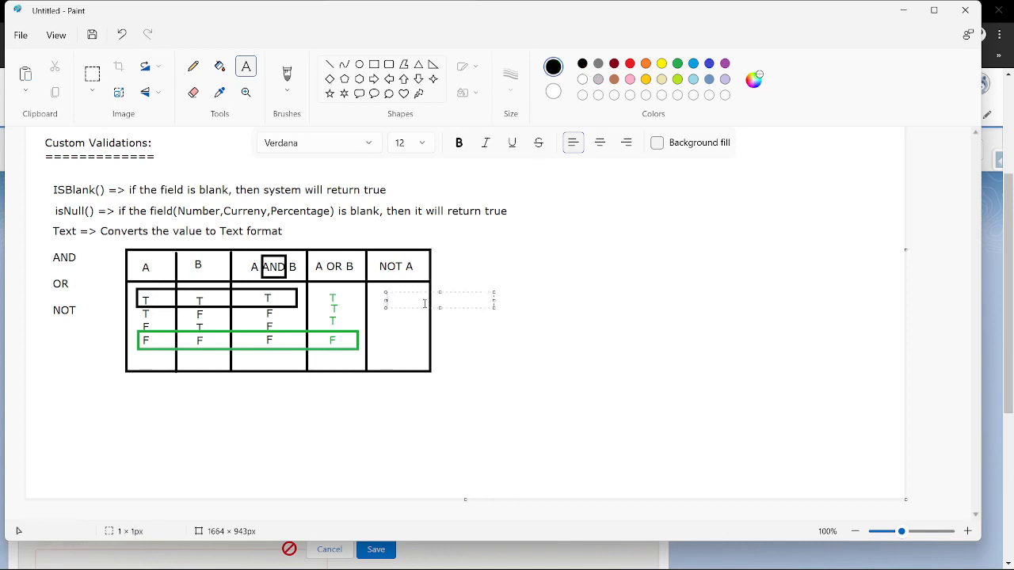
# - Fill the NOT A column with F, F, T, T, one per line
pyautogui.write('F')
pyautogui.press('Return')
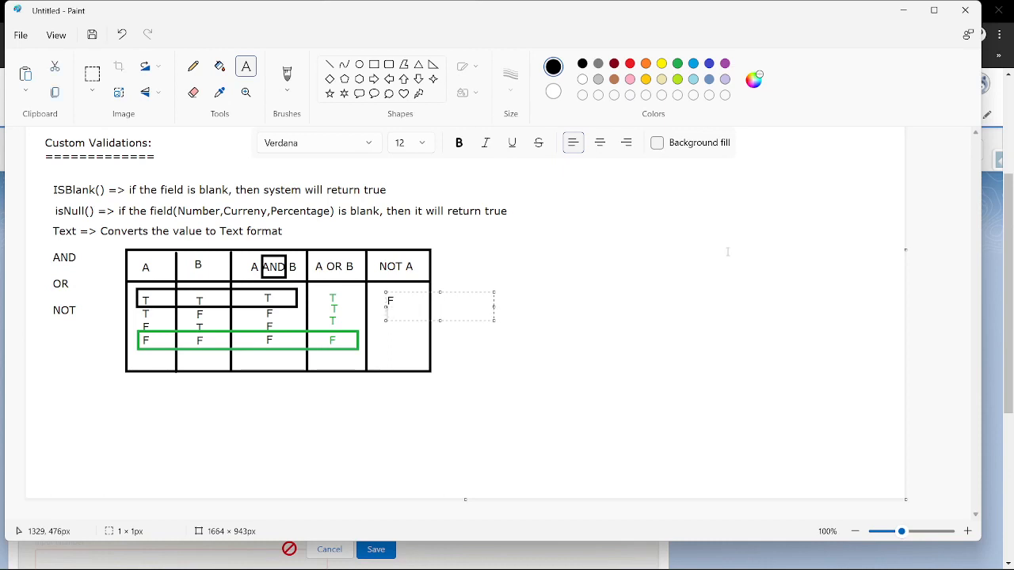
pyautogui.write('F')
pyautogui.press('Return')
pyautogui.write('T')
pyautogui.press('Return')
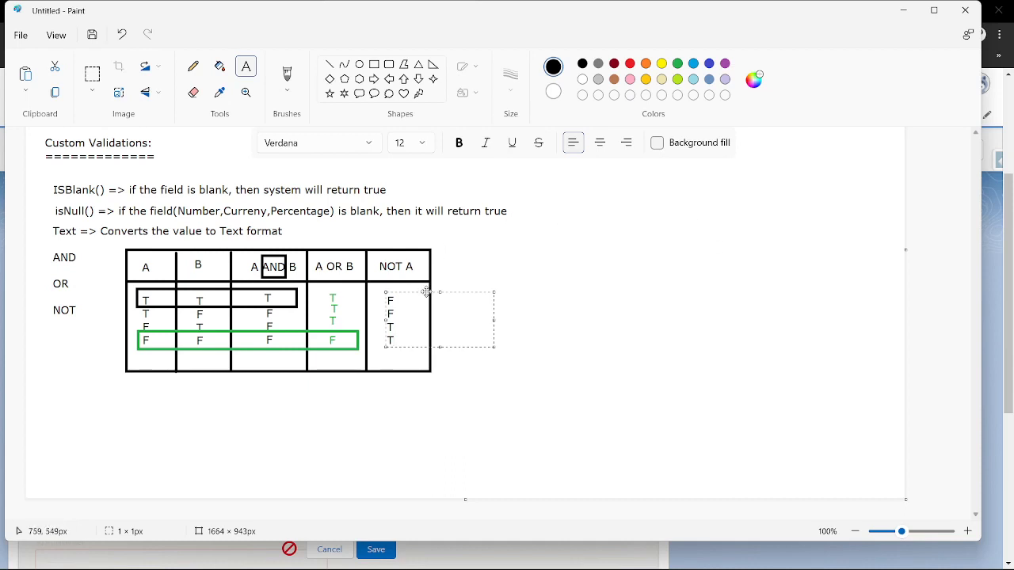
pyautogui.moveTo(421, 291); pyautogui.dragTo(418, 289)
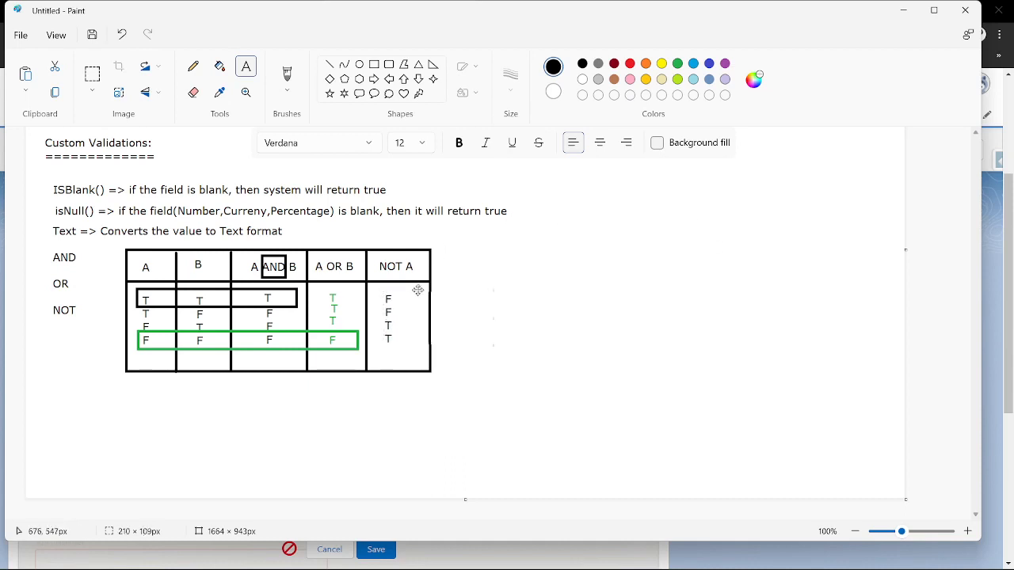
pyautogui.click(495, 250)
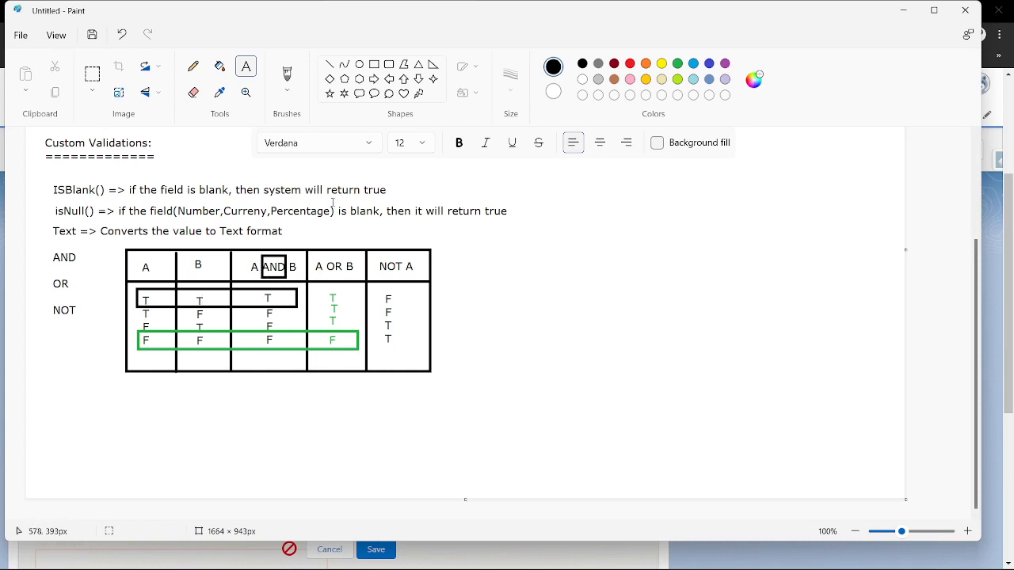
# - Draw a rectangle around OR in the A OR B header, undoing an extra box around the labels
pyautogui.click(375, 66)
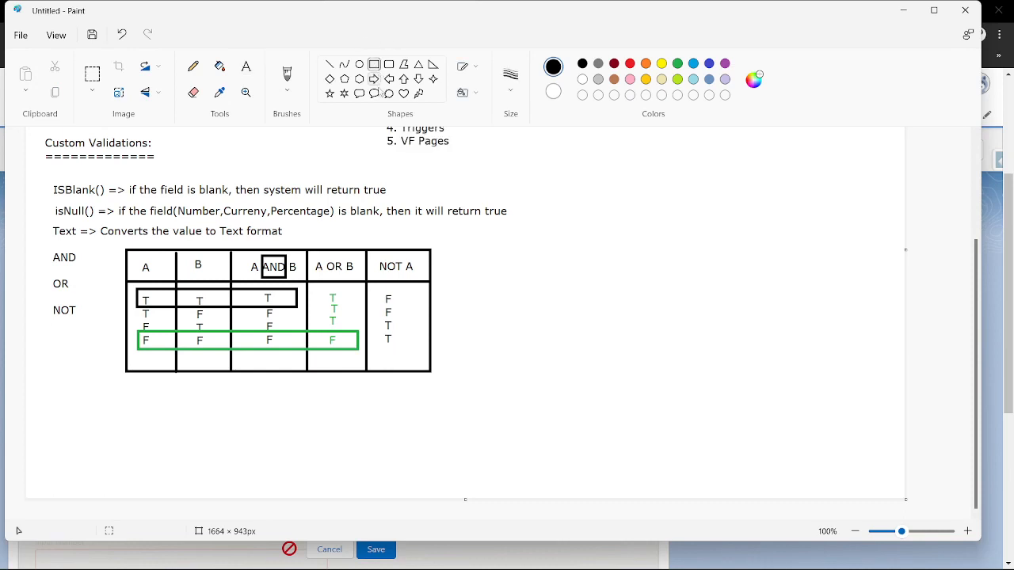
pyautogui.moveTo(323, 255); pyautogui.dragTo(344, 276)
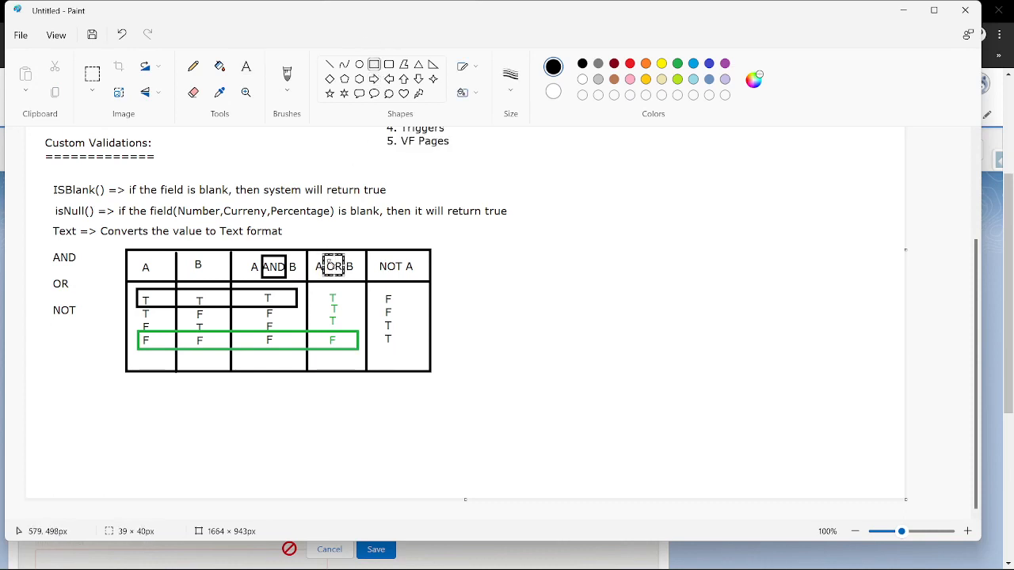
pyautogui.moveTo(335, 271); pyautogui.dragTo(339, 271)
pyautogui.press('Left')
pyautogui.press('Left')
pyautogui.press('Left')
pyautogui.moveTo(43, 248); pyautogui.dragTo(91, 334)
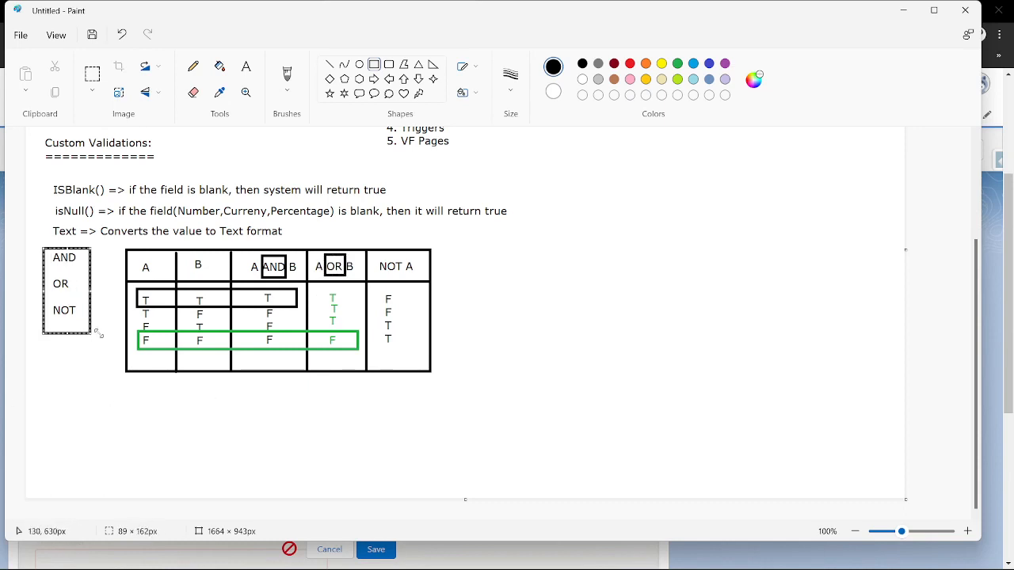
pyautogui.hotkey('ctrl', 'z')
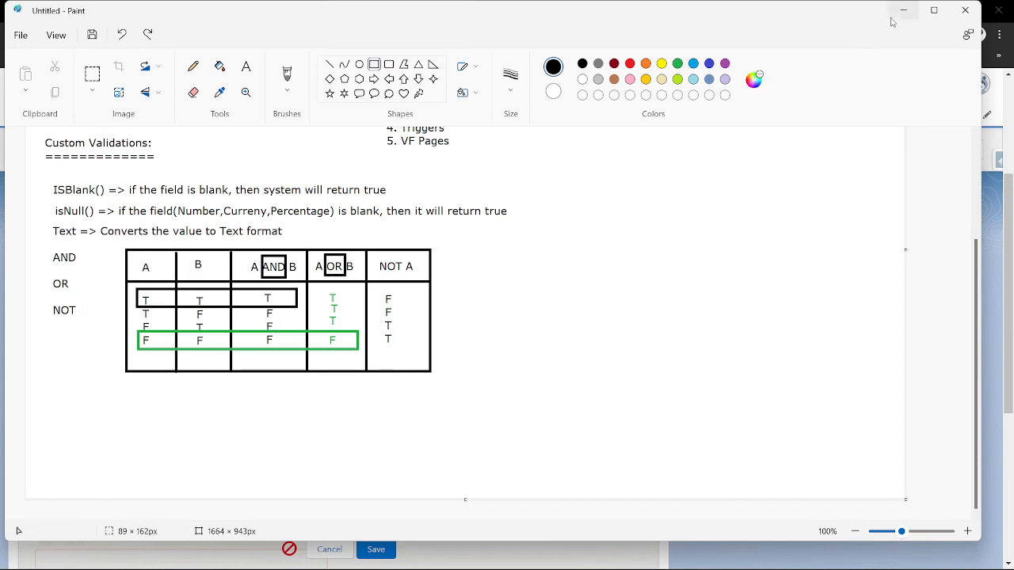
# - Back in Salesforce, open Candidate_State_Validation for editing and select its ISBLANK(TEXT(State__c)) formula
pyautogui.click(903, 11)
pyautogui.click(441, 260)
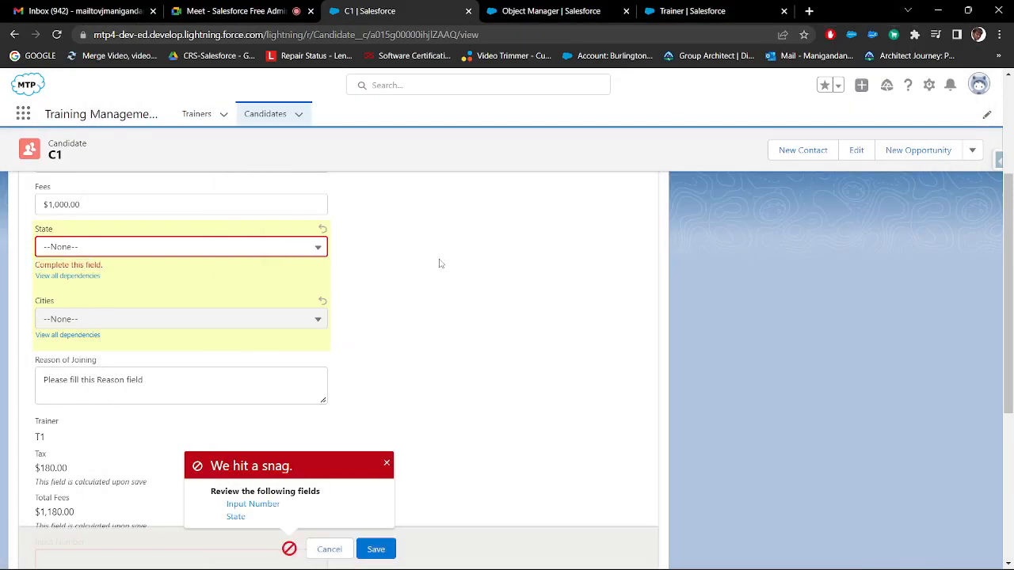
pyautogui.scroll(2, 356, 269)
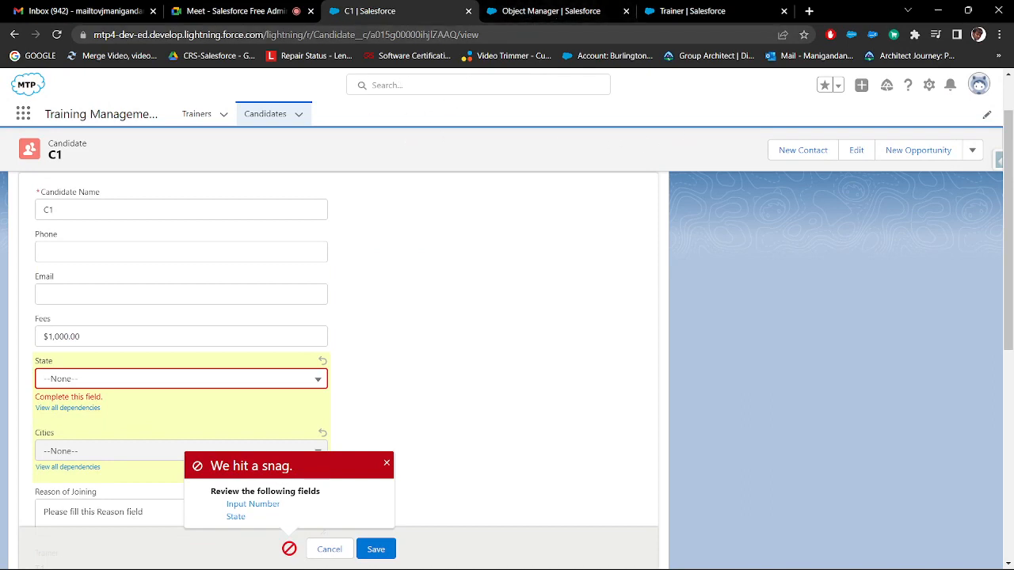
pyautogui.click(573, 11)
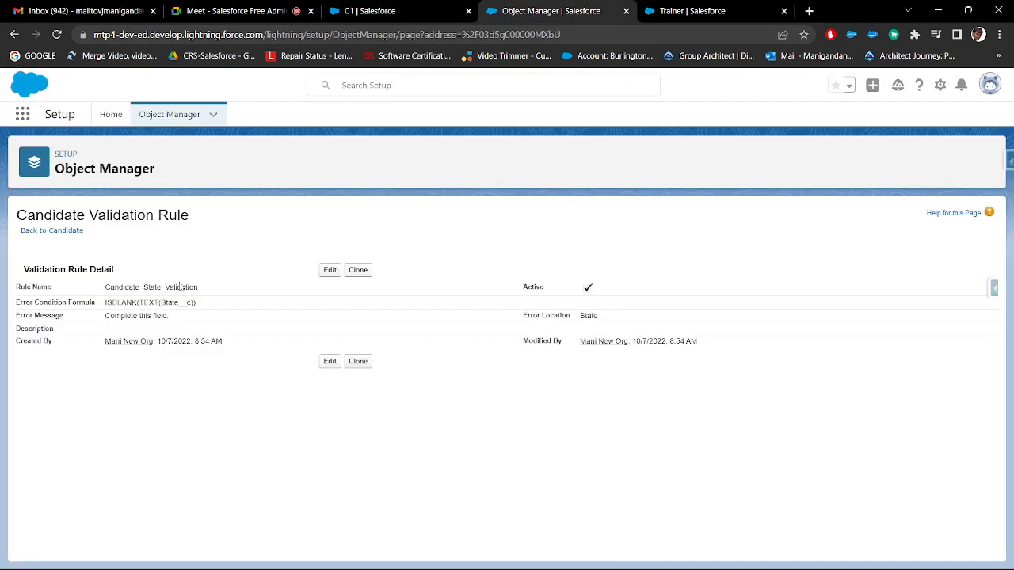
pyautogui.click(329, 270)
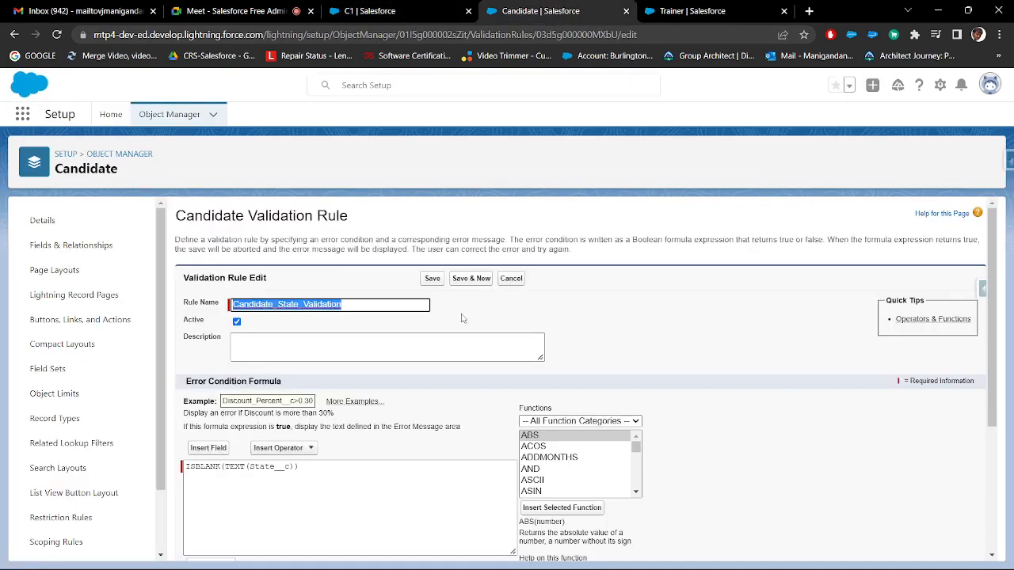
pyautogui.scroll(-1, 462, 319)
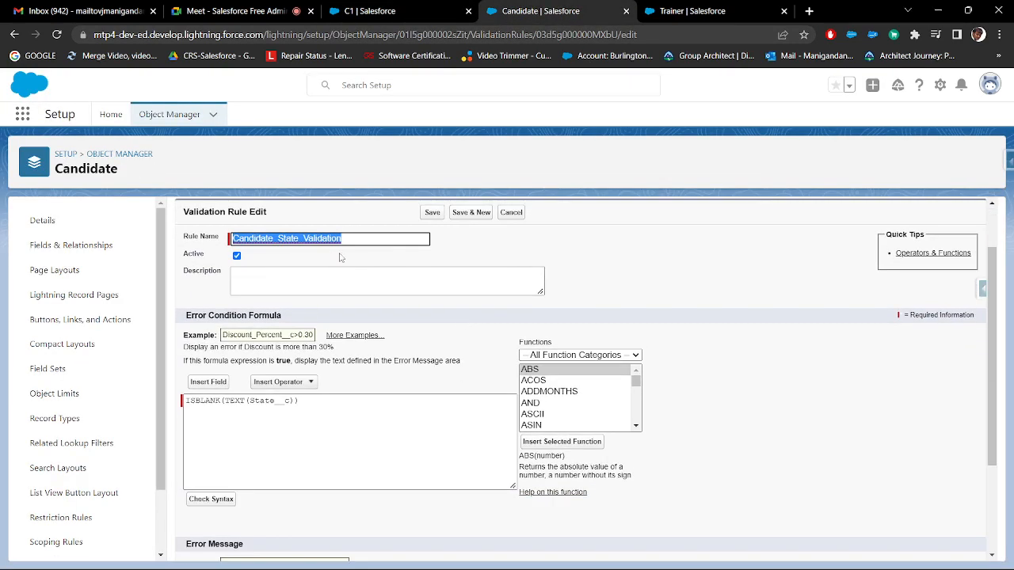
pyautogui.click(302, 239)
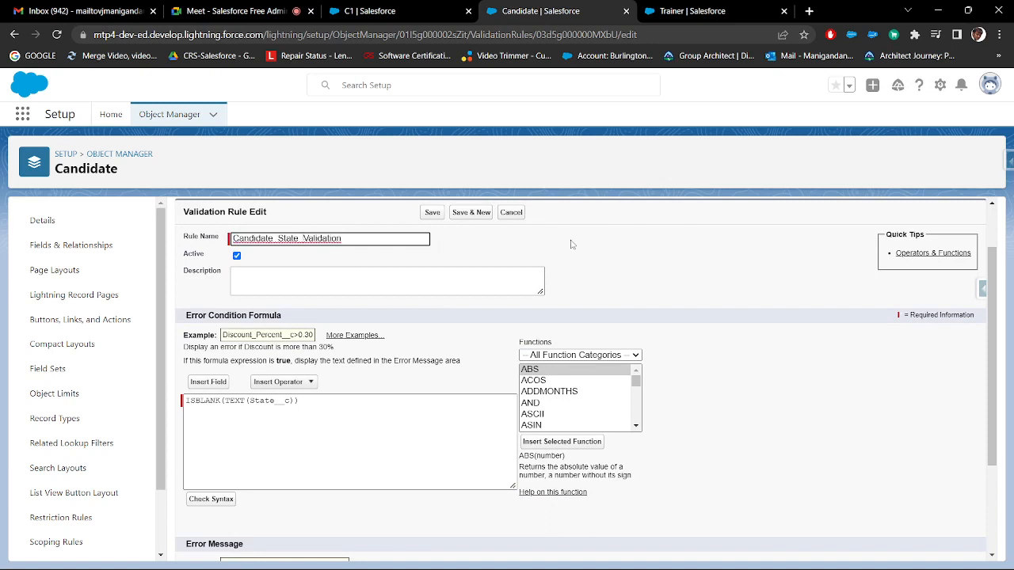
pyautogui.click(328, 401)
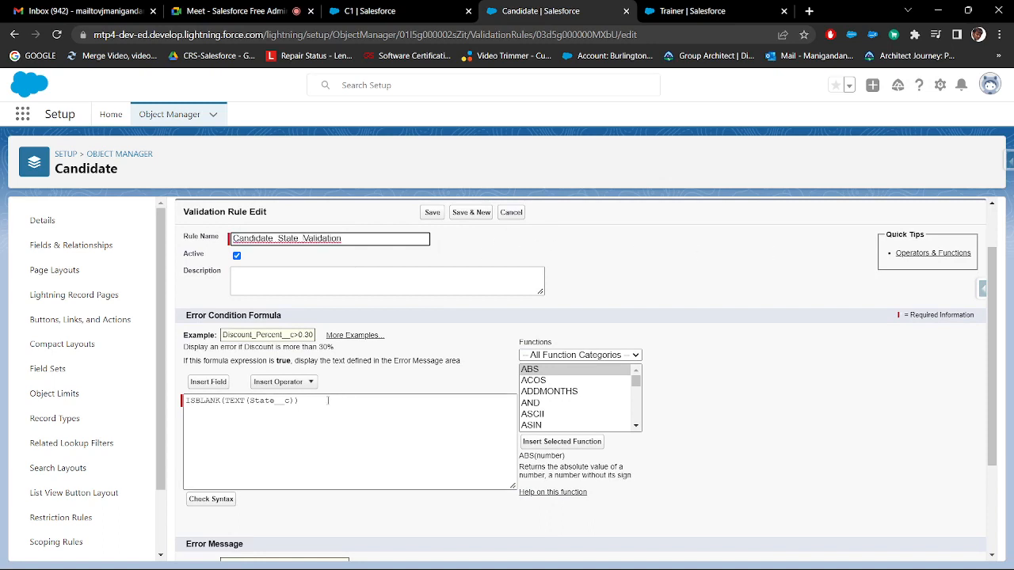
pyautogui.moveTo(328, 401); pyautogui.dragTo(161, 406)
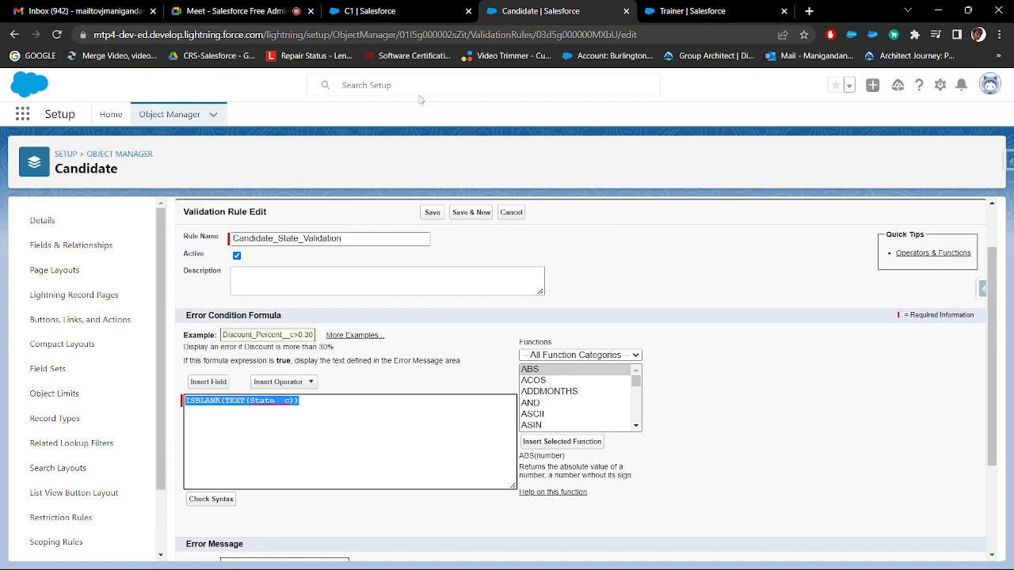
# - Review the C1 candidate record's Reason of Joining text, then return to the rule editor
pyautogui.click(396, 13)
pyautogui.scroll(-2, 401, 365)
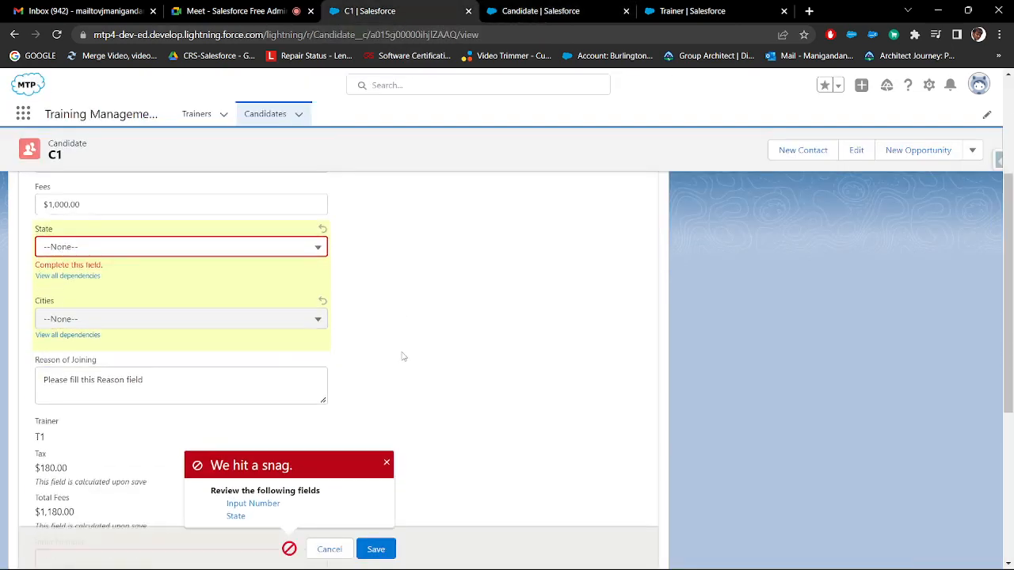
pyautogui.moveTo(265, 390); pyautogui.dragTo(34, 388)
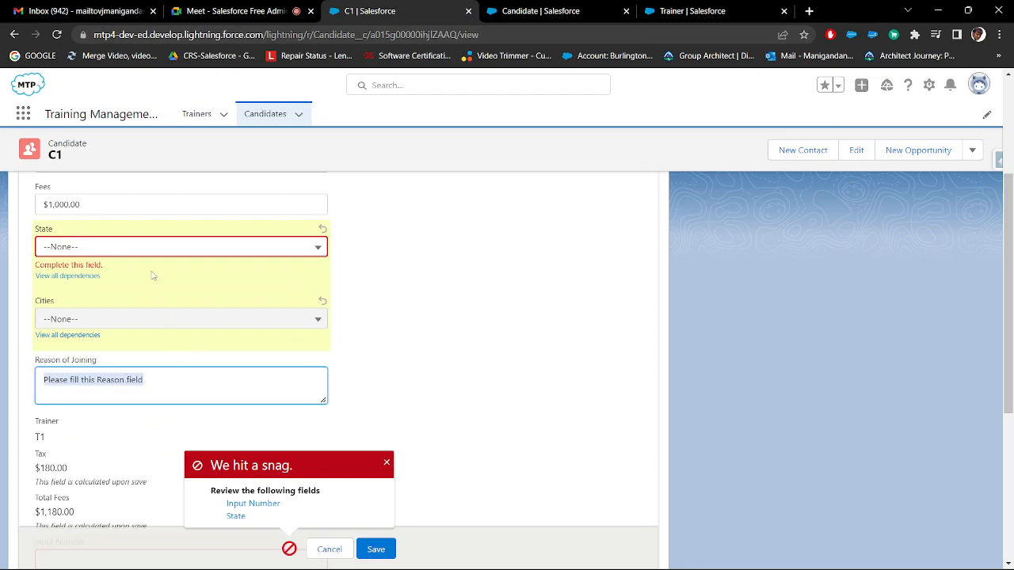
pyautogui.click(424, 271)
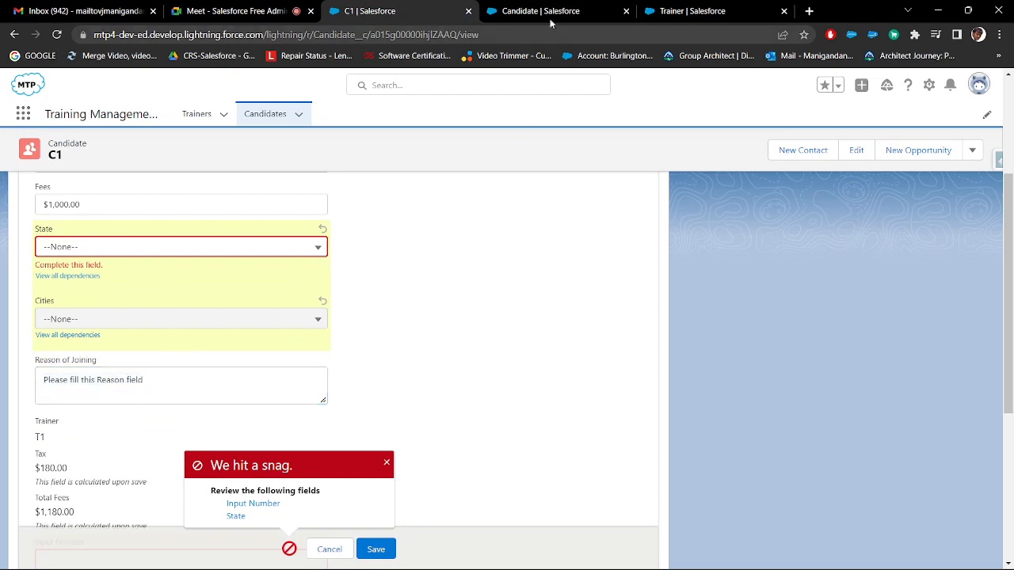
pyautogui.click(552, 11)
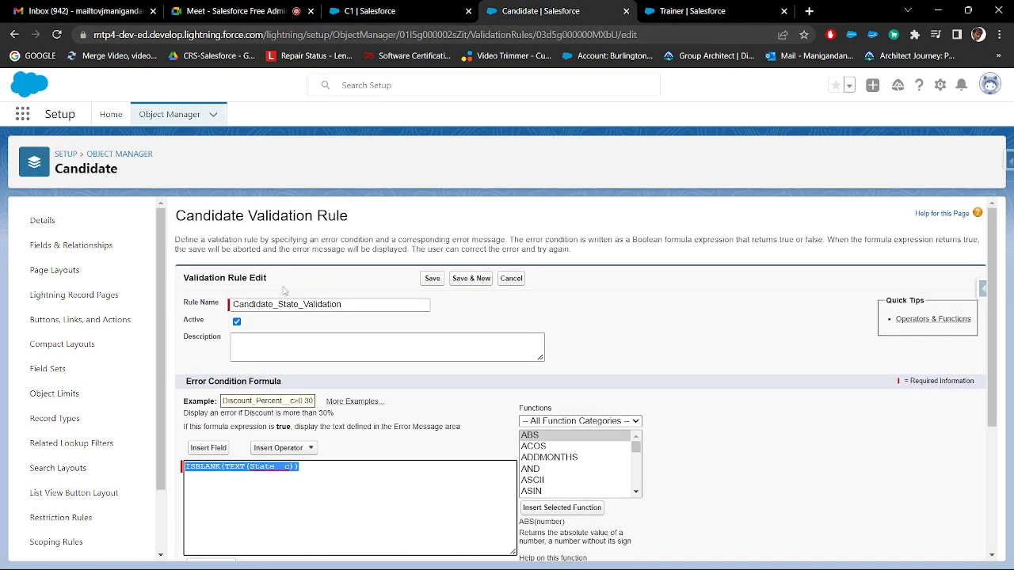
# - Delete Candidate_Number_Validation and Candidate_State_Validation from the Candidate validation rules list
pyautogui.scroll(-2, 72, 473)
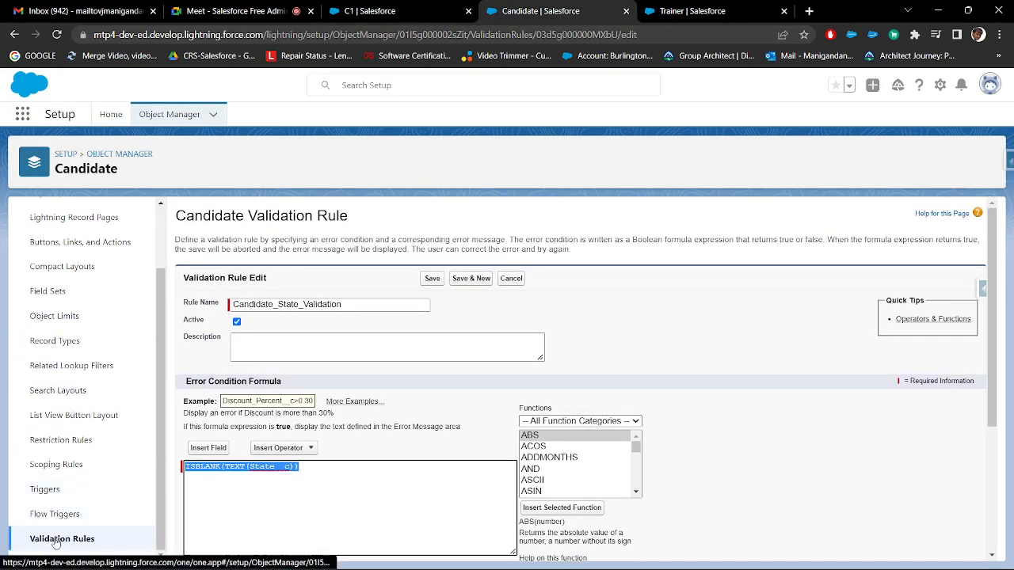
pyautogui.click(71, 474)
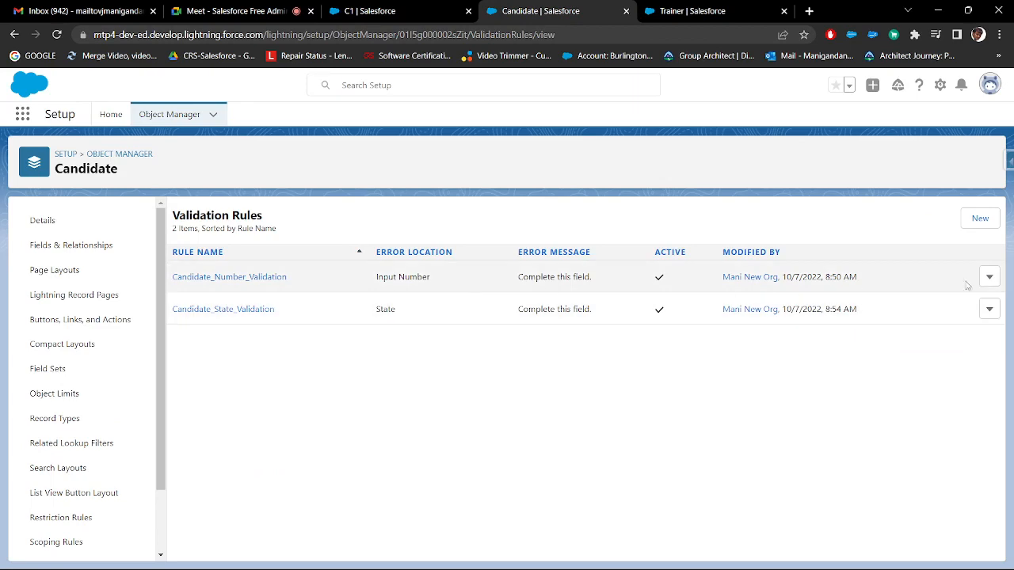
pyautogui.click(990, 276)
pyautogui.click(964, 327)
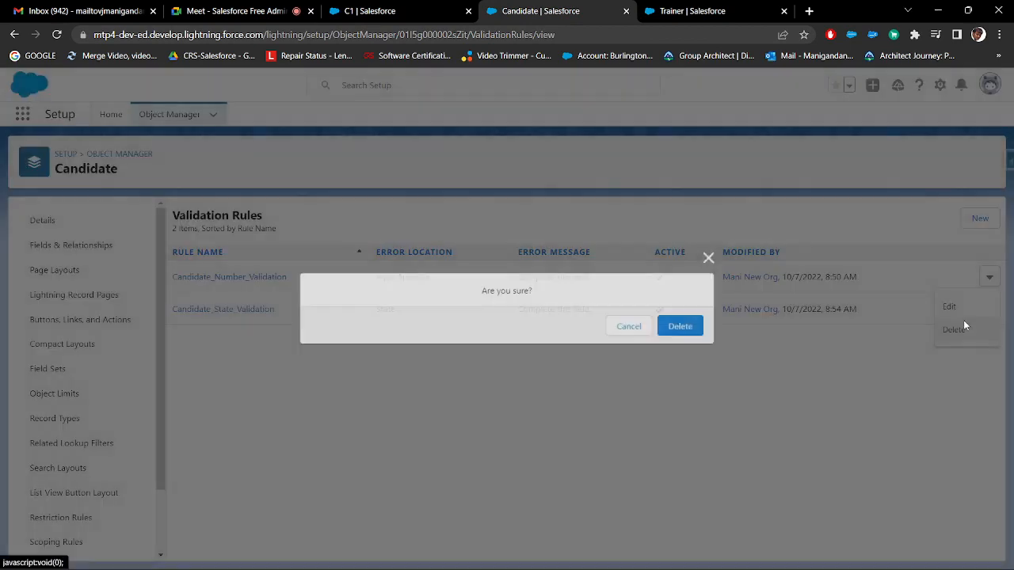
pyautogui.click(690, 333)
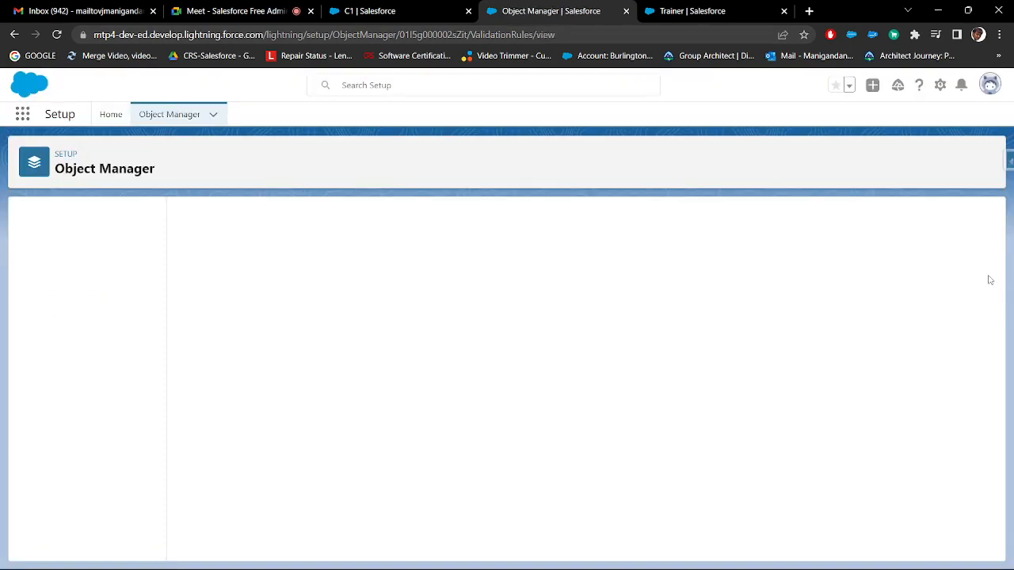
pyautogui.click(989, 277)
pyautogui.click(962, 329)
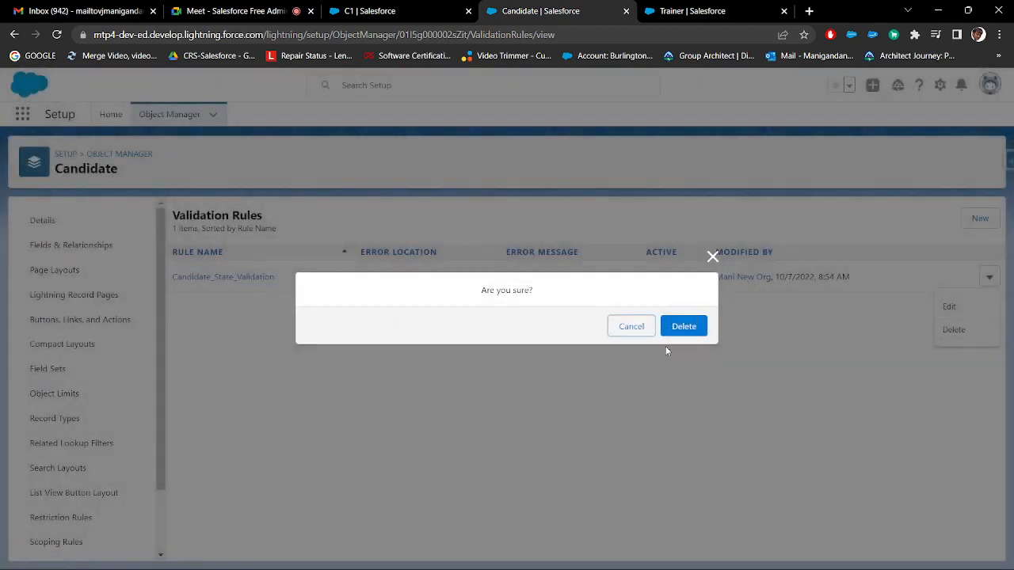
pyautogui.click(688, 326)
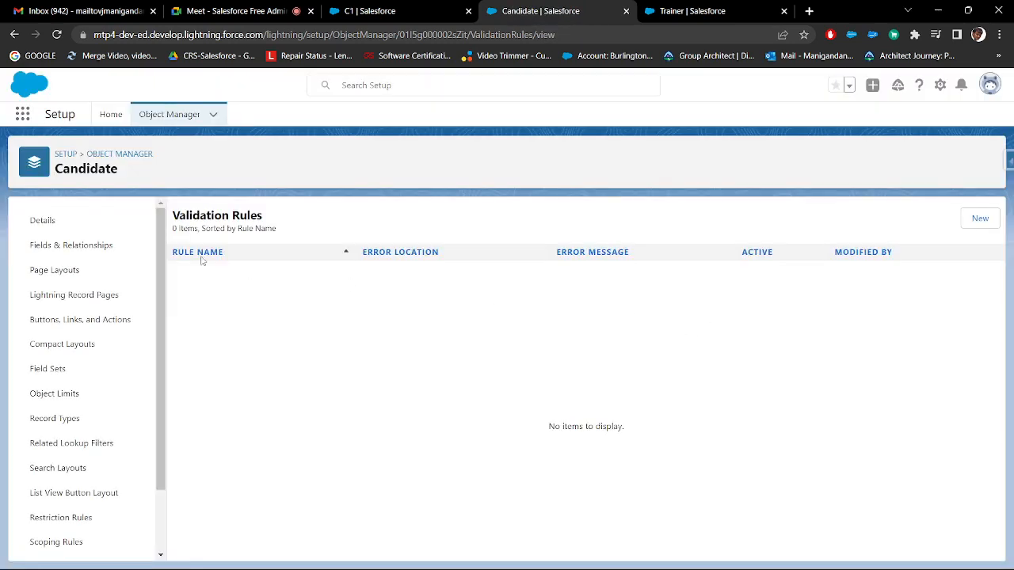
# - Start a new Candidate validation rule named 'Candidate Validation'
pyautogui.click(977, 220)
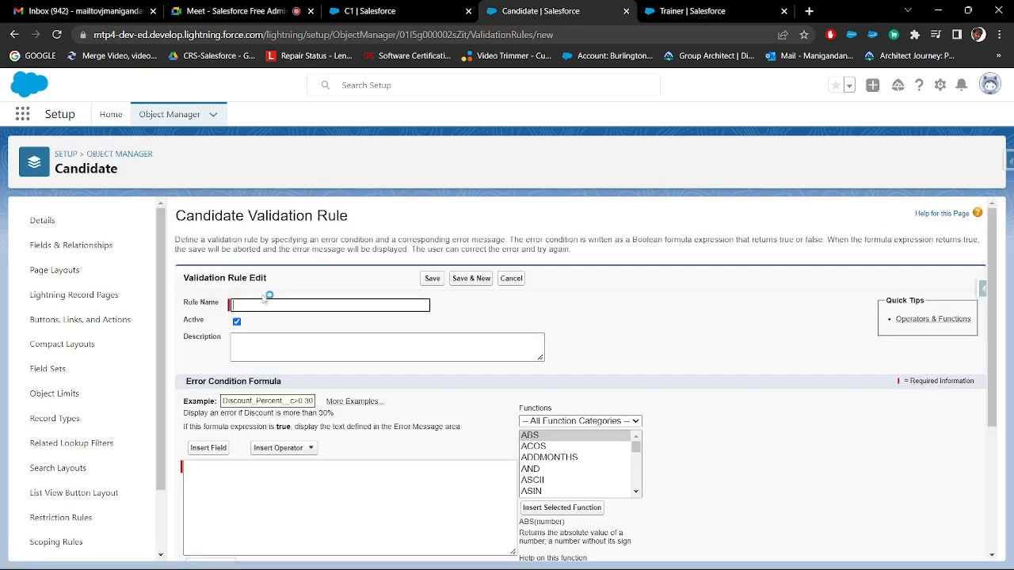
pyautogui.click(260, 302)
pyautogui.write('CA')
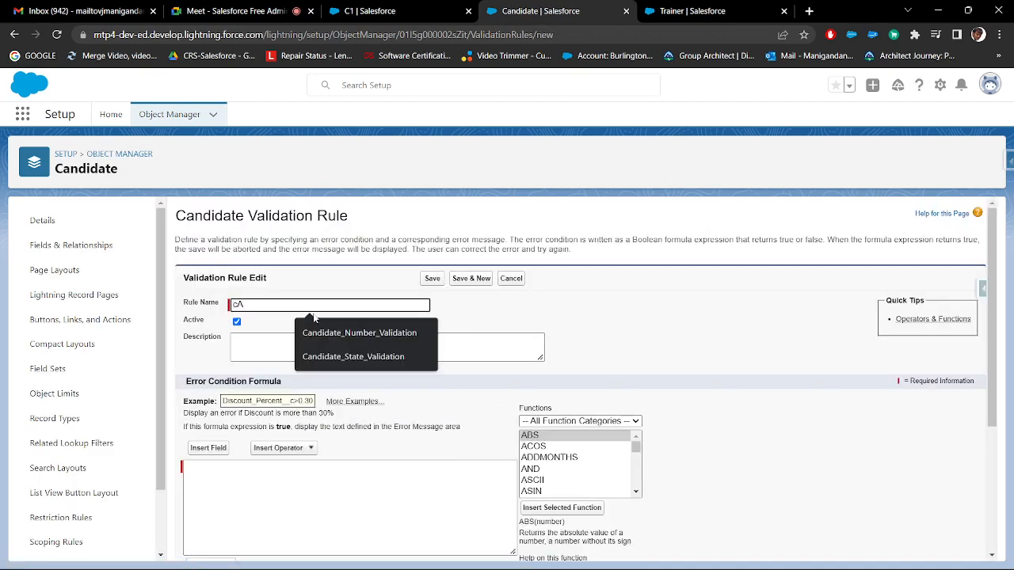
pyautogui.press('BackSpace')
pyautogui.press('BackSpace')
pyautogui.write('c')
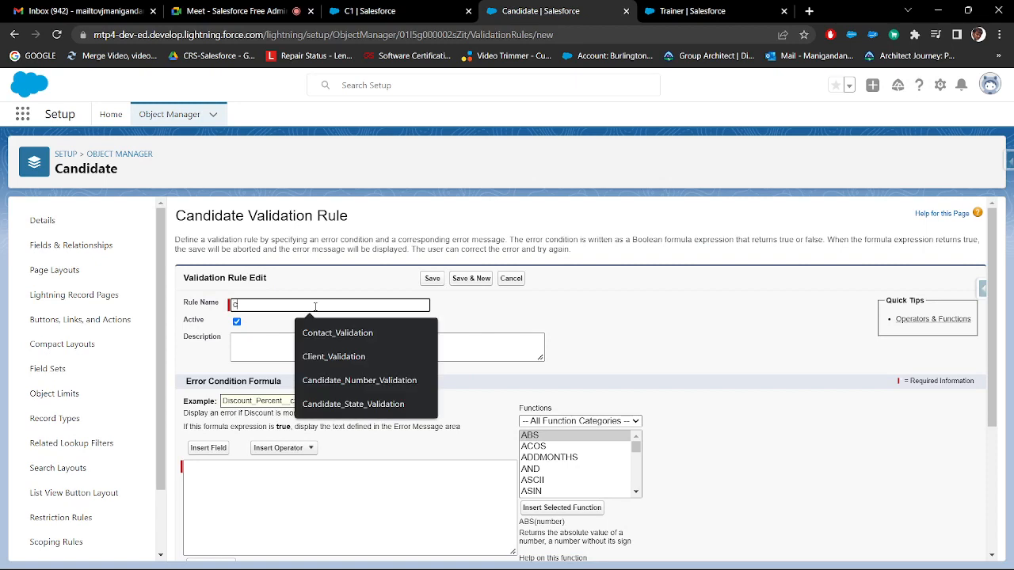
pyautogui.press('BackSpace')
pyautogui.write('Cand')
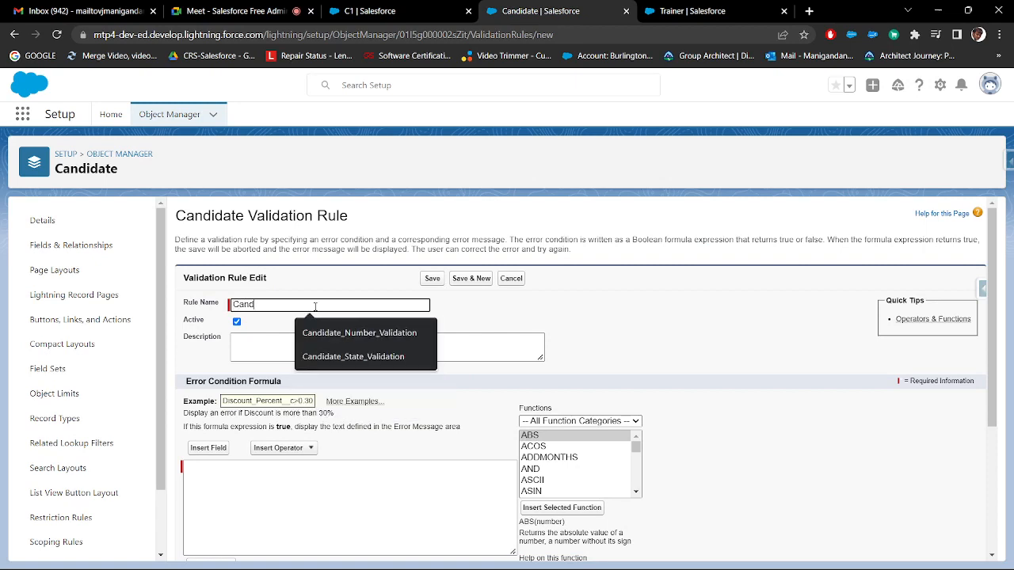
pyautogui.write('idate V')
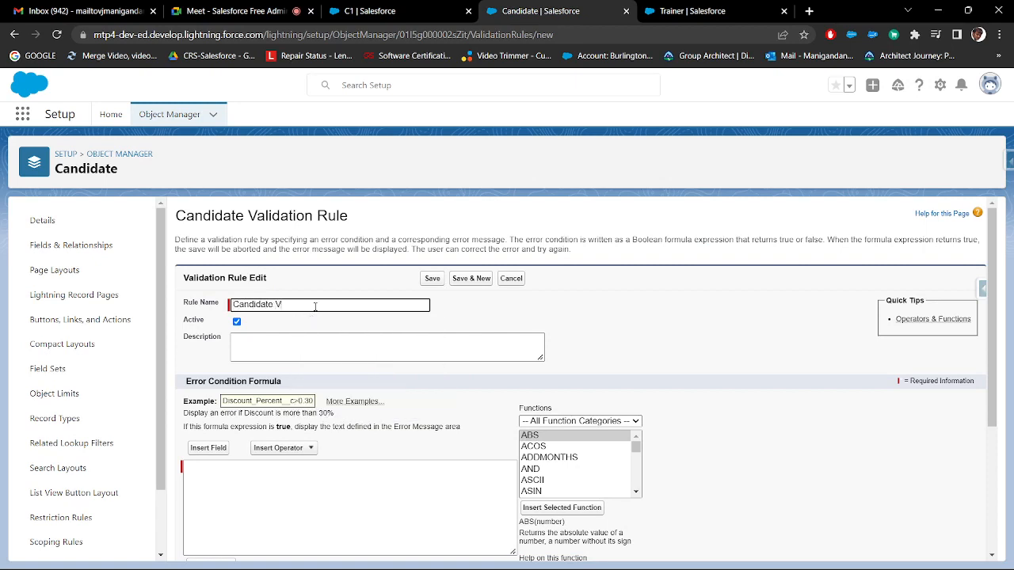
pyautogui.write('alidation')
# - Place the caret in the empty formula box and briefly consult the Paint notes
pyautogui.scroll(-3, 269, 293)
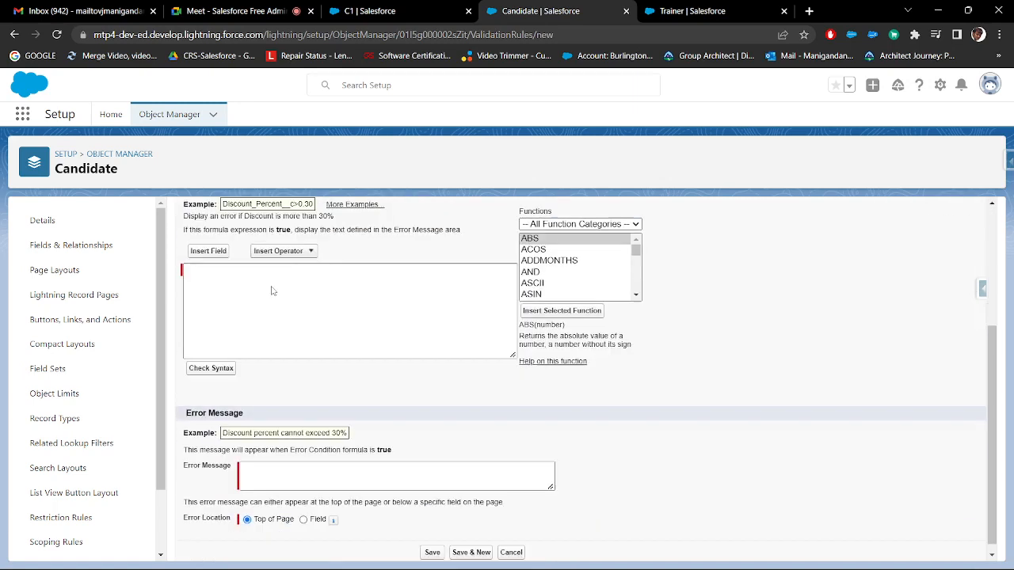
pyautogui.click(262, 297)
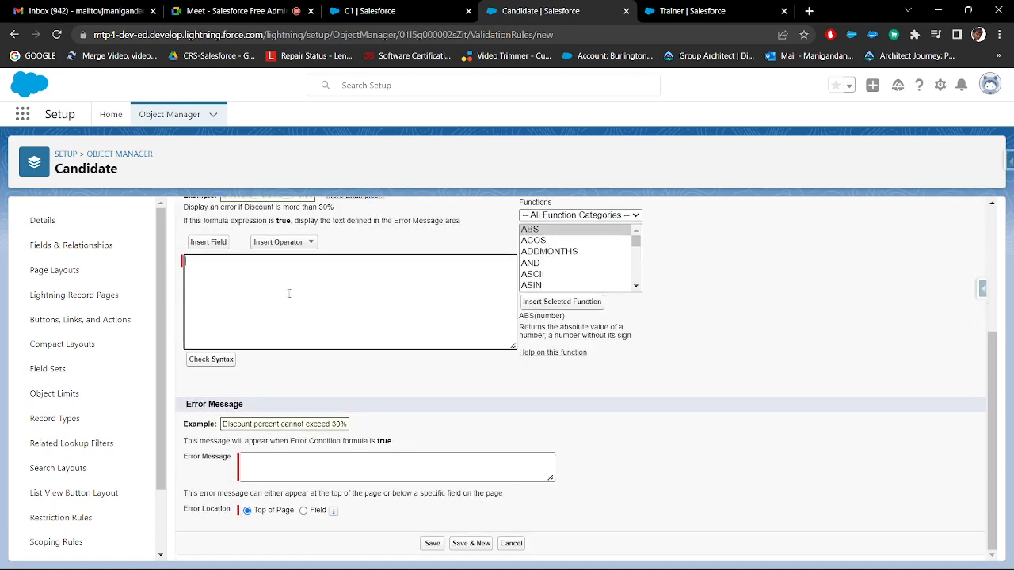
pyautogui.hotkey('alt', 'Tab')
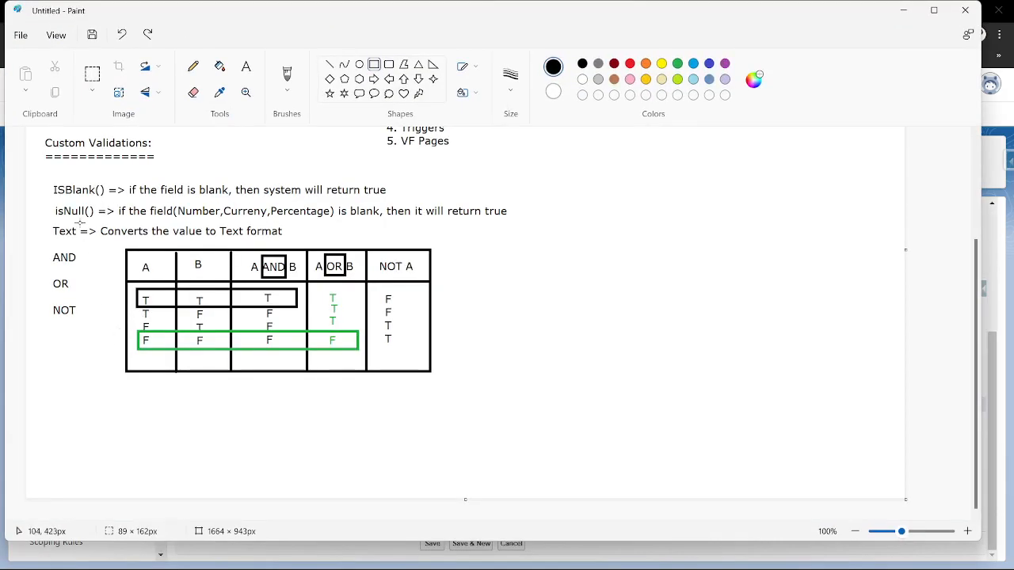
pyautogui.hotkey('alt', 'Tab')
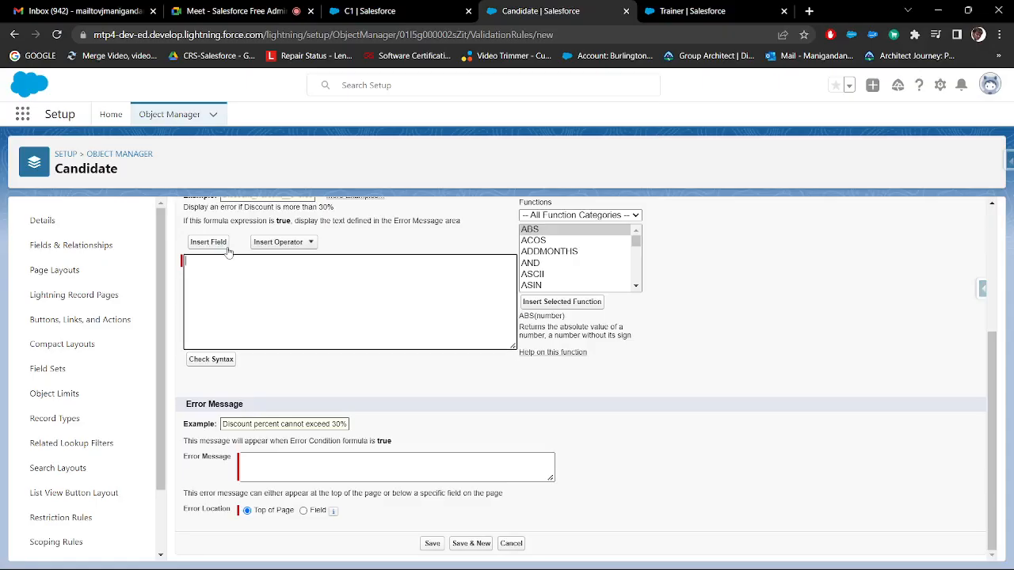
# - Switch to the C1 candidate record and inspect its Email and Fees fields
pyautogui.click(665, 15)
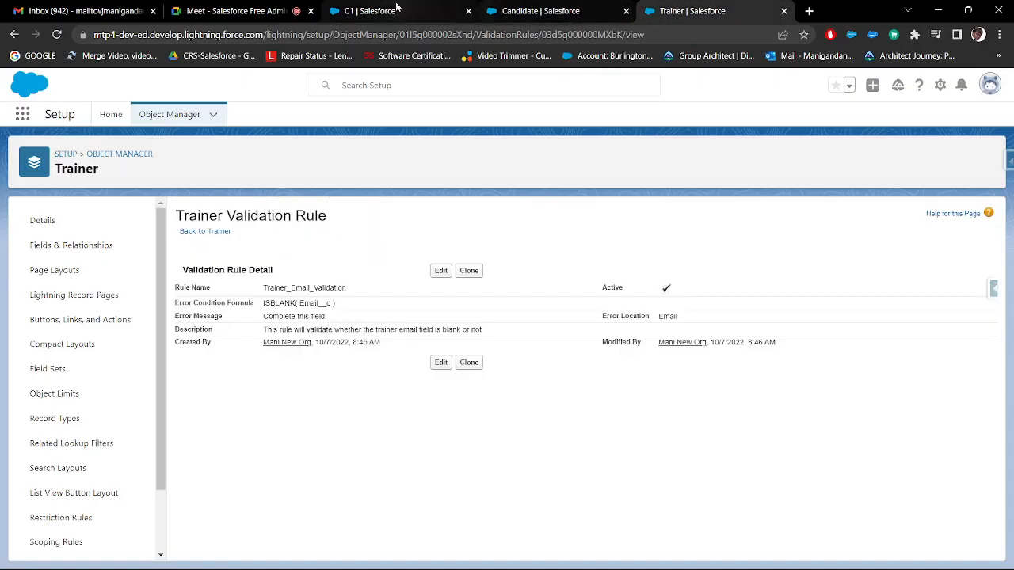
pyautogui.click(381, 11)
pyautogui.scroll(3, 418, 299)
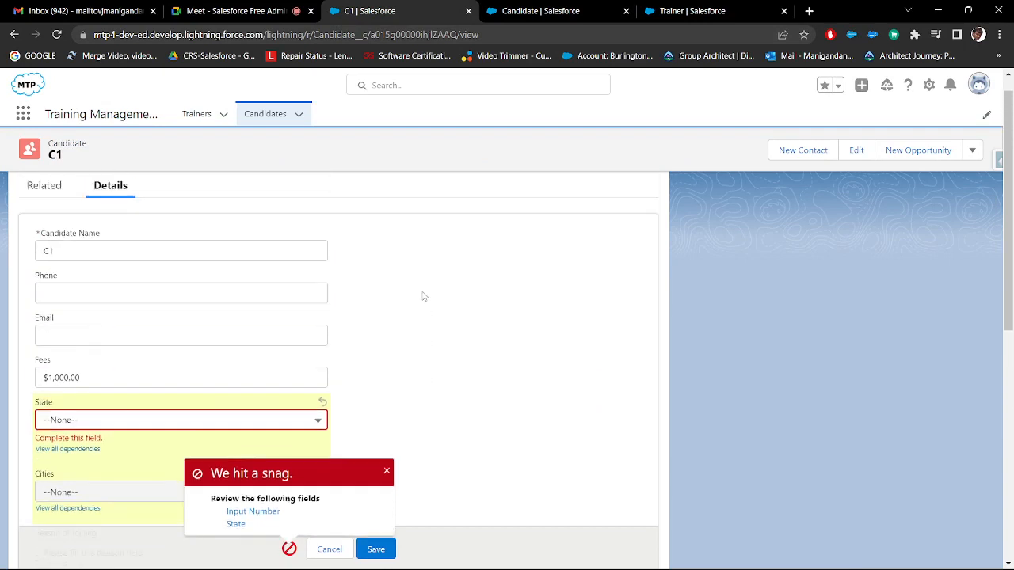
pyautogui.click(54, 360)
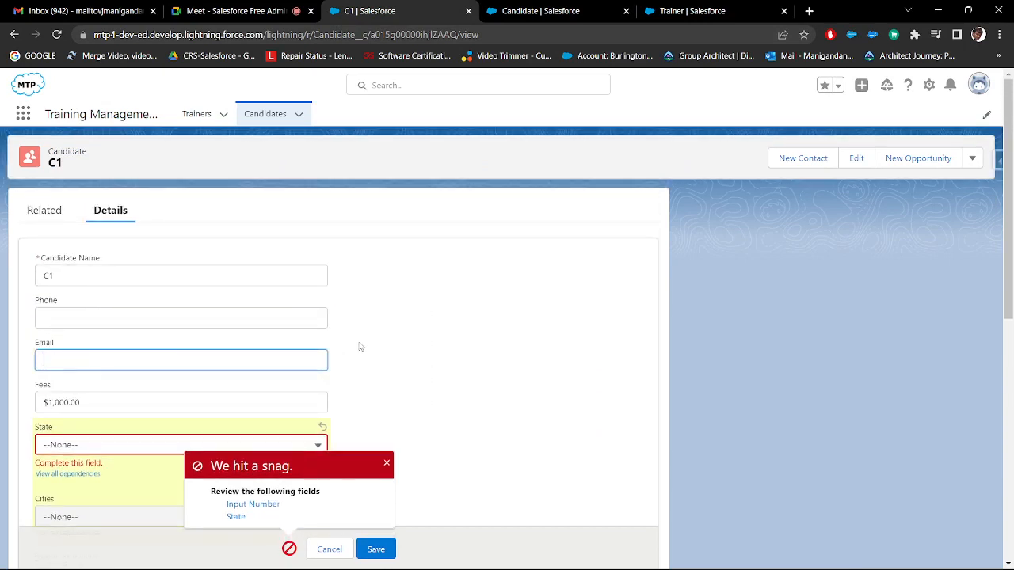
pyautogui.scroll(-1, 317, 341)
pyautogui.click(100, 339)
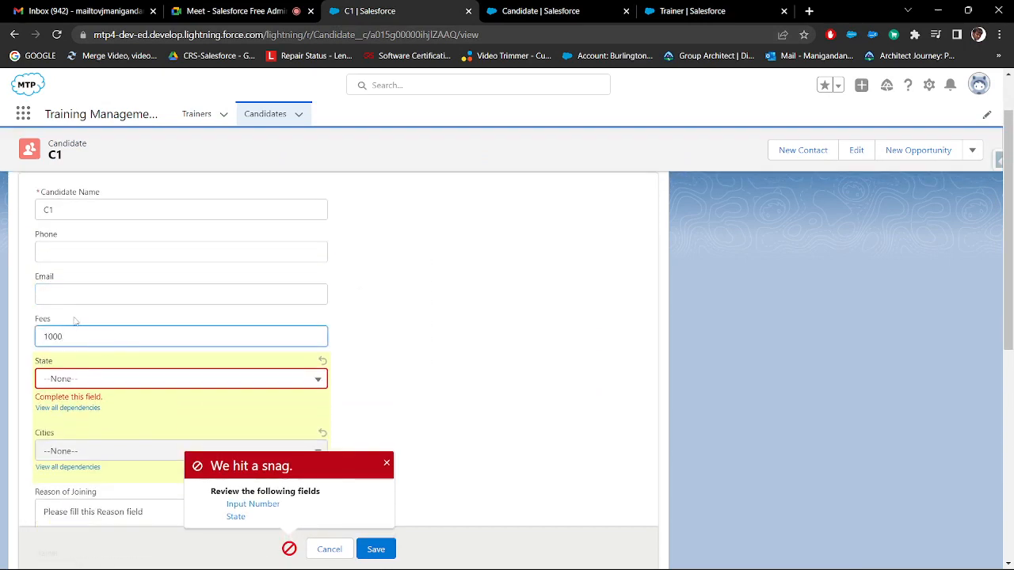
# - Clear the 1000 Fees value on C1, leaving Email empty
pyautogui.moveTo(37, 284); pyautogui.dragTo(88, 336)
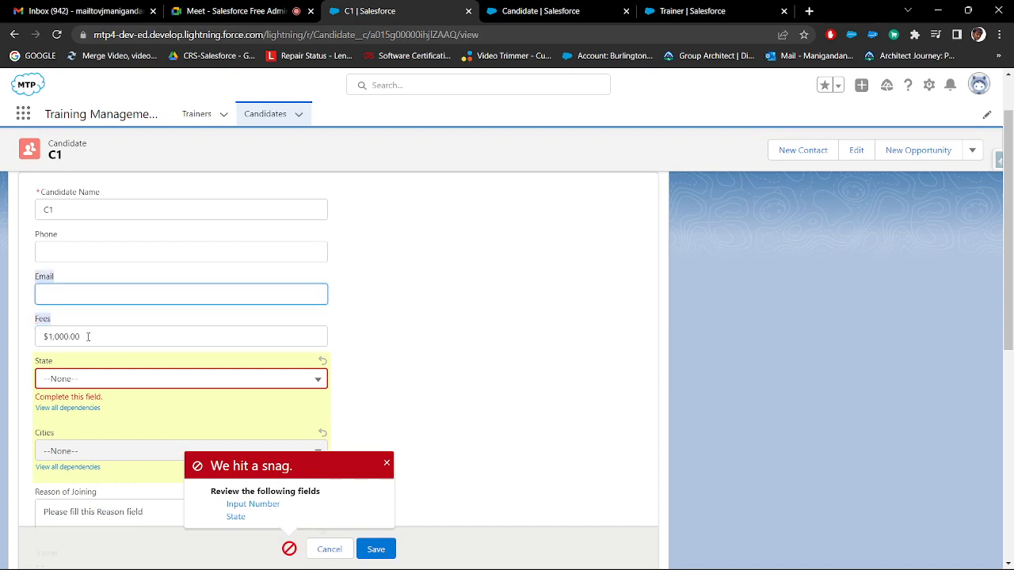
pyautogui.click(116, 290)
pyautogui.click(93, 333)
pyautogui.click(92, 296)
pyautogui.click(99, 334)
pyautogui.press('BackSpace')
pyautogui.click(470, 316)
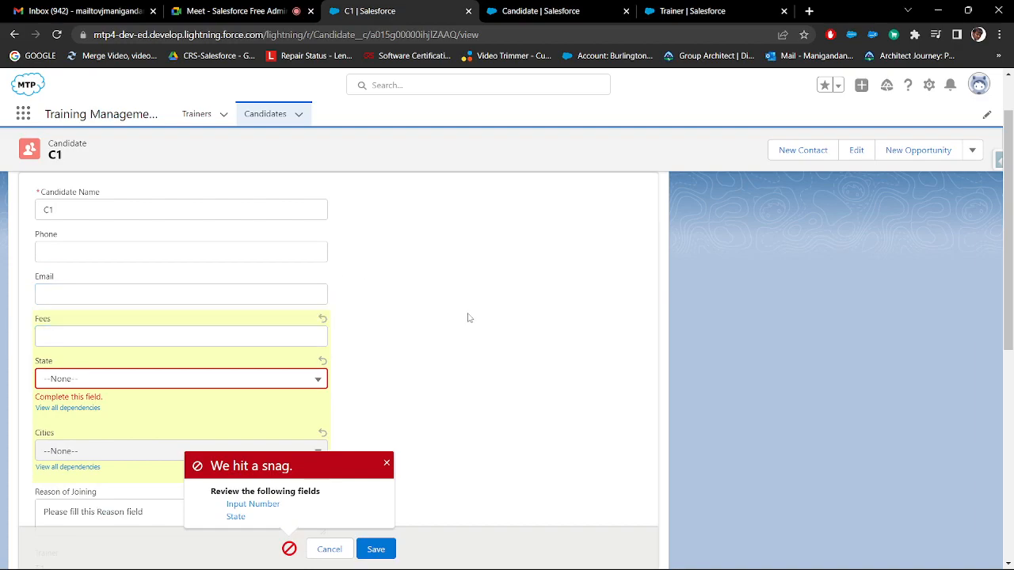
# - Recheck the empty Email and Fees fields, then return to the new validation rule page
pyautogui.hotkey('alt', 'Tab')
pyautogui.hotkey('alt', 'Tab')
pyautogui.moveTo(34, 278); pyautogui.dragTo(75, 282)
pyautogui.click(73, 292)
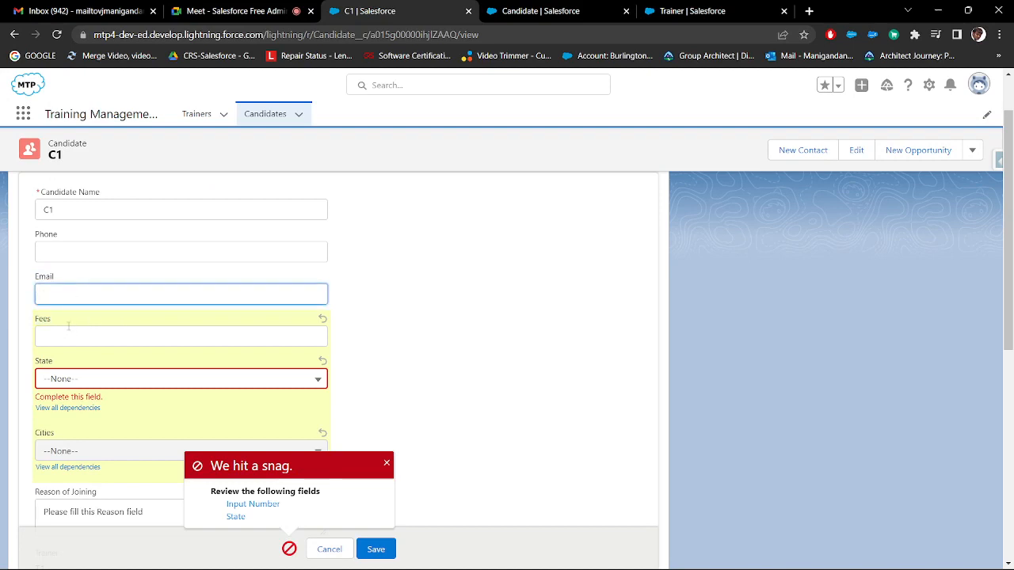
pyautogui.click(69, 327)
pyautogui.click(541, 11)
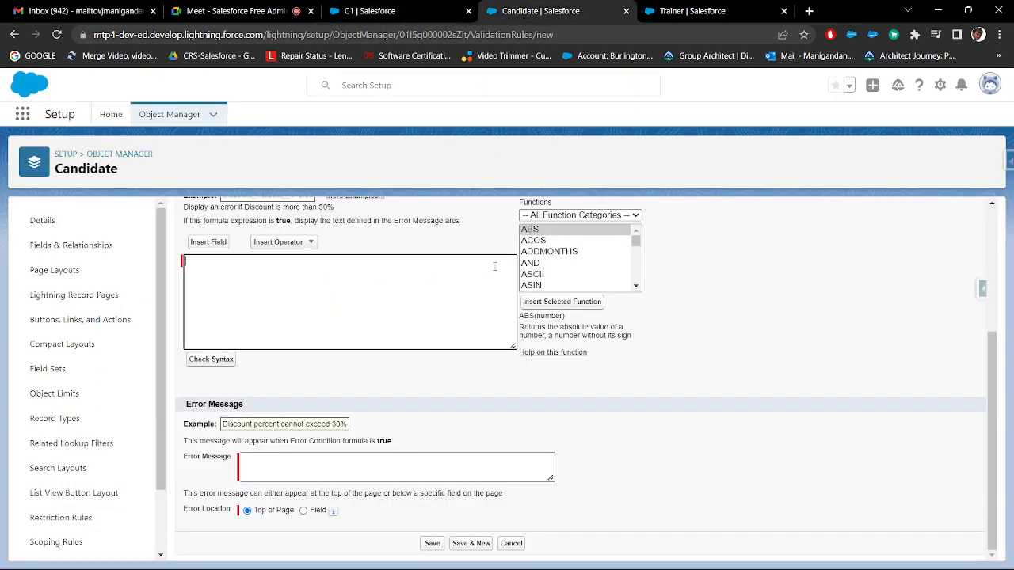
# - Insert AND into the formula and strip its logical1, logical2 and ... placeholders
pyautogui.click(539, 263)
pyautogui.click(547, 303)
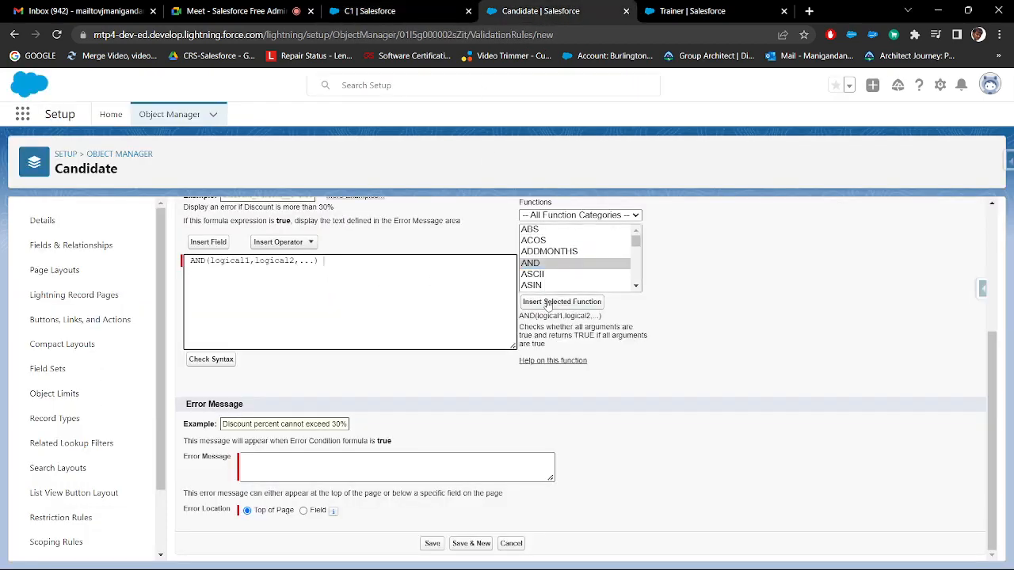
pyautogui.moveTo(250, 261); pyautogui.dragTo(209, 261)
pyautogui.press('Delete')
pyautogui.hotkey('shift', 'Right')
pyautogui.hotkey('shift', 'Right')
pyautogui.hotkey('shift', 'Right')
pyautogui.hotkey('shift', 'Right')
pyautogui.hotkey('shift', 'Right')
pyautogui.hotkey('shift', 'Right')
pyautogui.hotkey('shift', 'Right')
pyautogui.hotkey('shift', 'Right')
pyautogui.press('Delete')
pyautogui.hotkey('shift', 'Right')
pyautogui.hotkey('shift', 'Right')
pyautogui.hotkey('shift', 'Right')
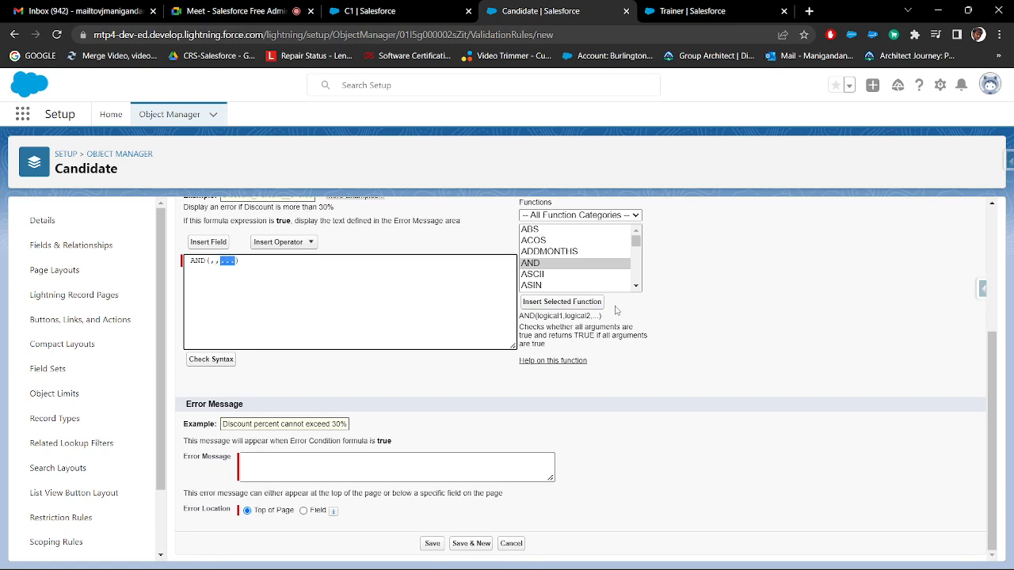
pyautogui.press('Delete')
pyautogui.press('BackSpace')
# - Put an ISBLANK call as the first argument inside AND
pyautogui.click(454, 294)
pyautogui.write('c1')
pyautogui.hotkey('shift', 'Left')
pyautogui.hotkey('shift', 'Left')
pyautogui.click(539, 264)
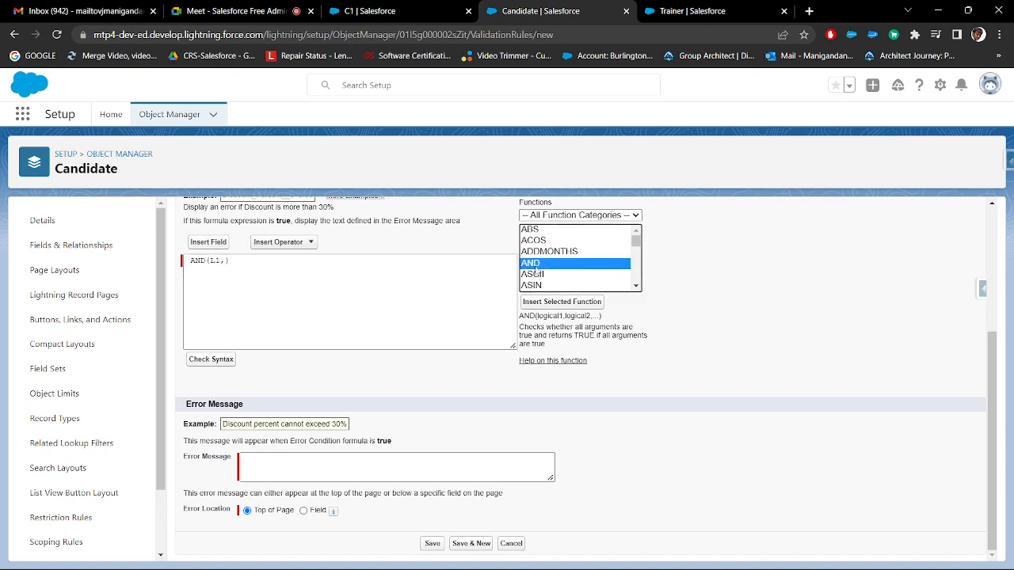
pyautogui.press('i')
pyautogui.press('s')
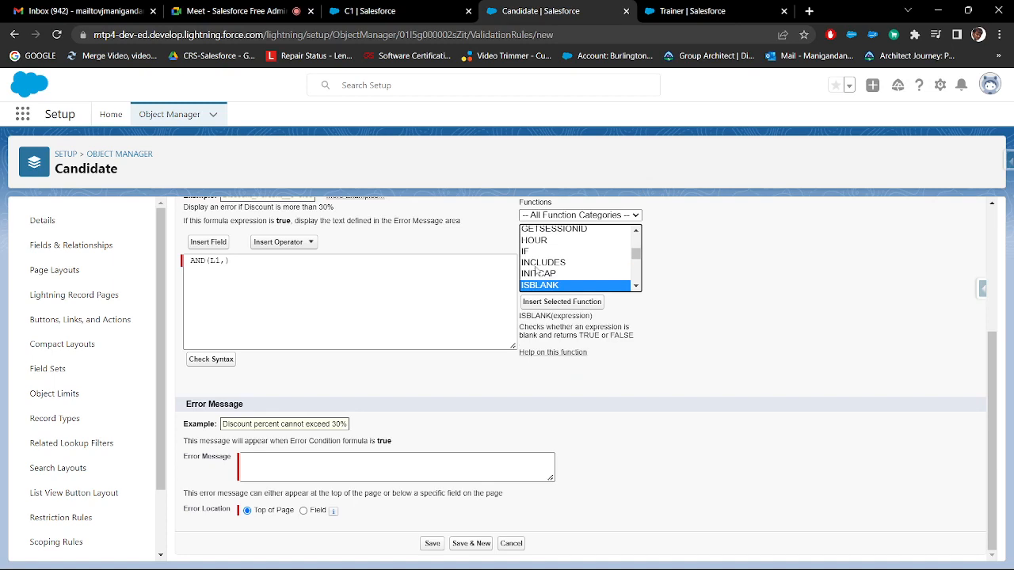
pyautogui.click(543, 304)
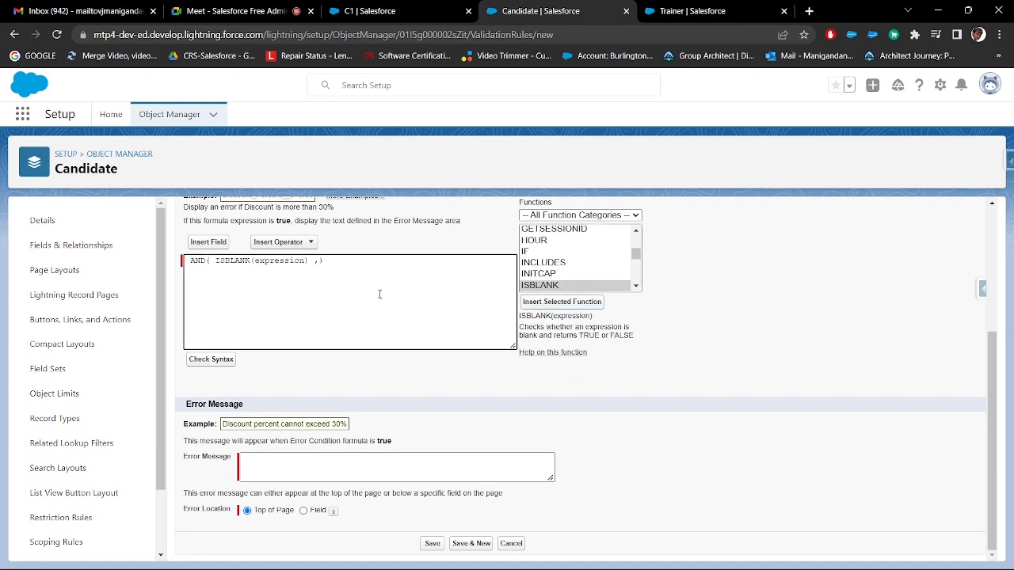
# - Insert the Email__c field into ISBLANK, then glance at the C1 record and return
pyautogui.doubleClick(288, 263)
pyautogui.click(209, 241)
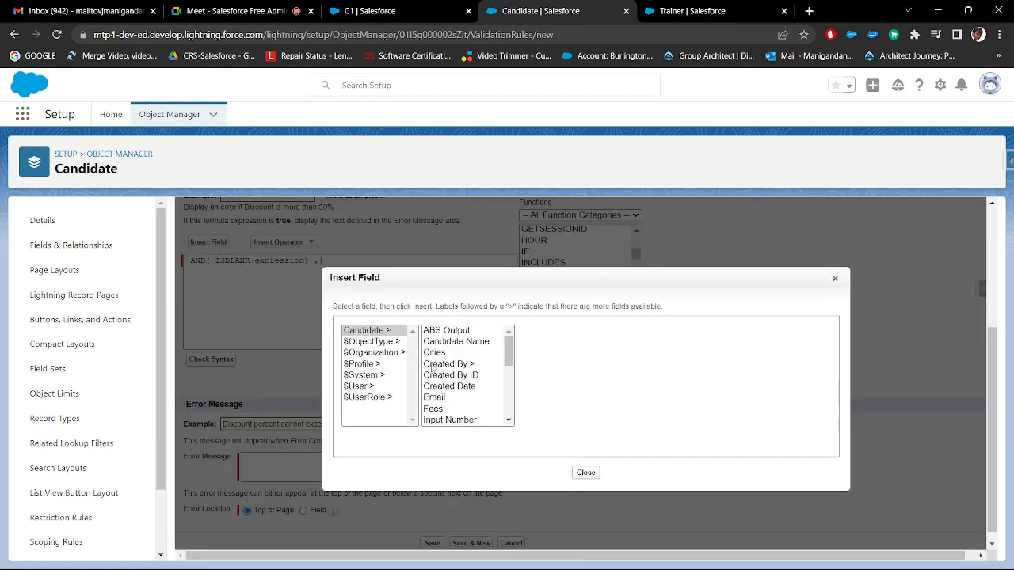
pyautogui.click(445, 398)
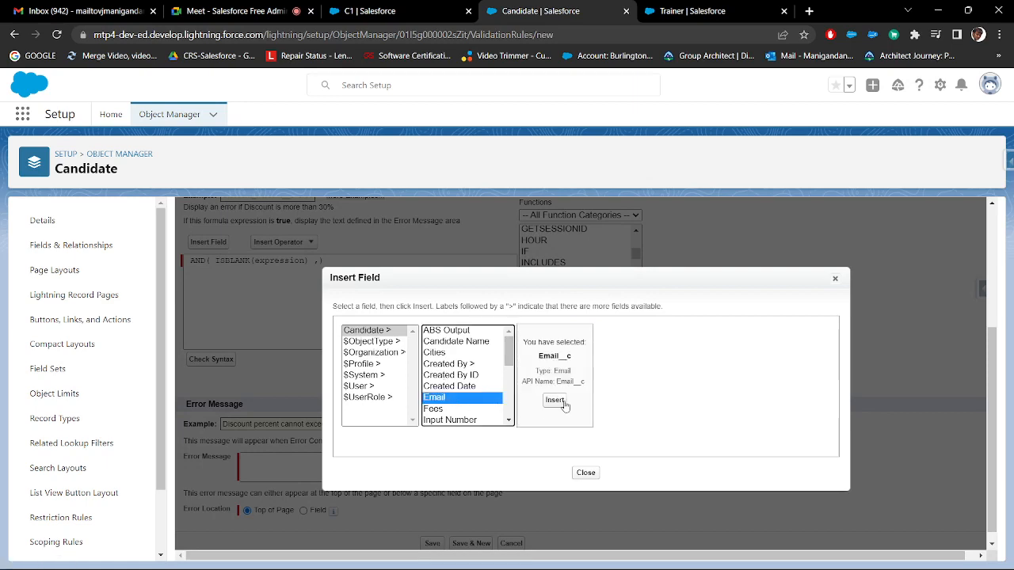
pyautogui.click(564, 406)
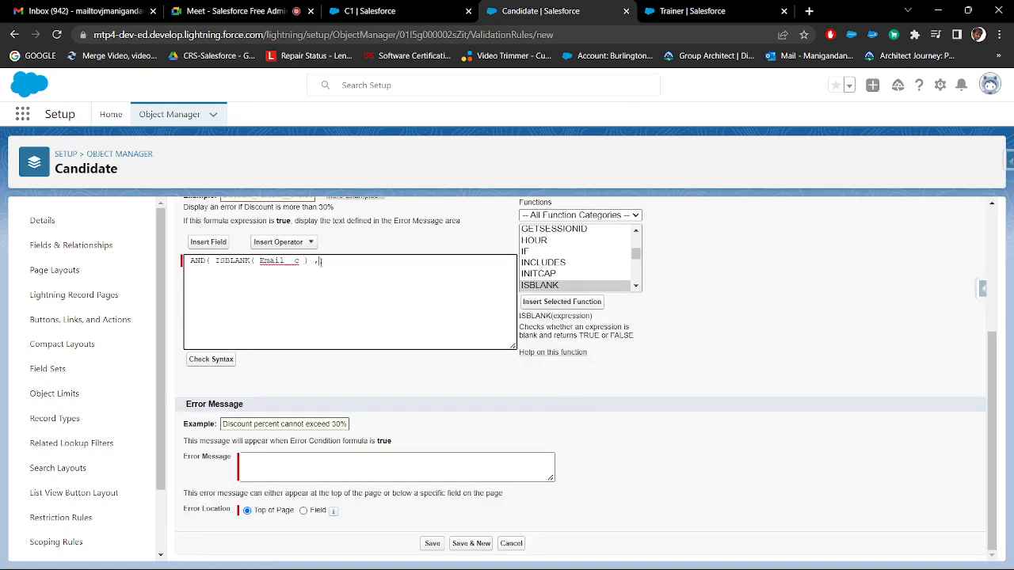
pyautogui.click(369, 11)
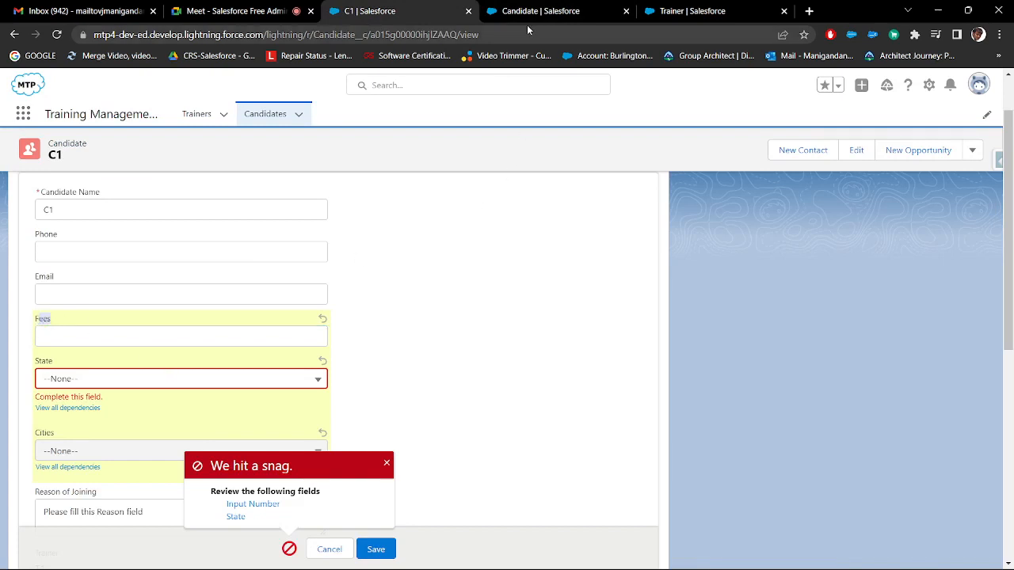
pyautogui.click(545, 11)
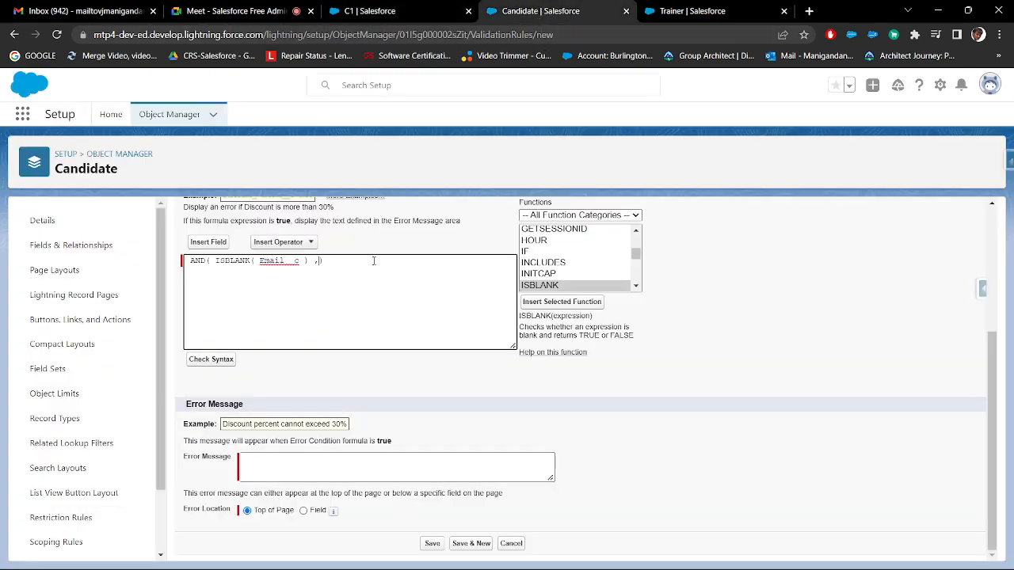
# - Add ISNULL( Fees__c ) as the second condition inside AND
pyautogui.click(567, 276)
pyautogui.click(564, 285)
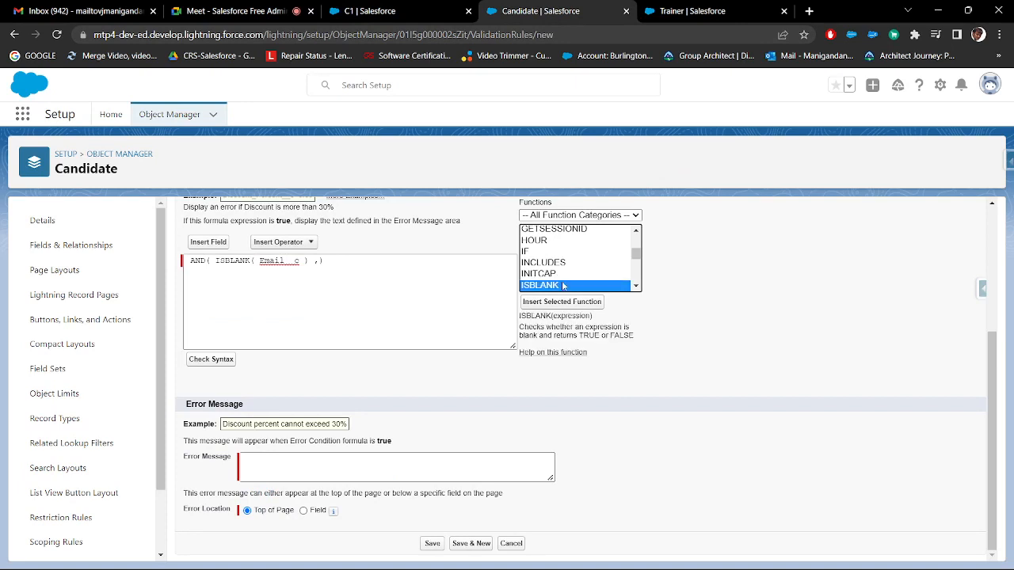
pyautogui.press('Down')
pyautogui.press('Down')
pyautogui.press('Down')
pyautogui.press('Down')
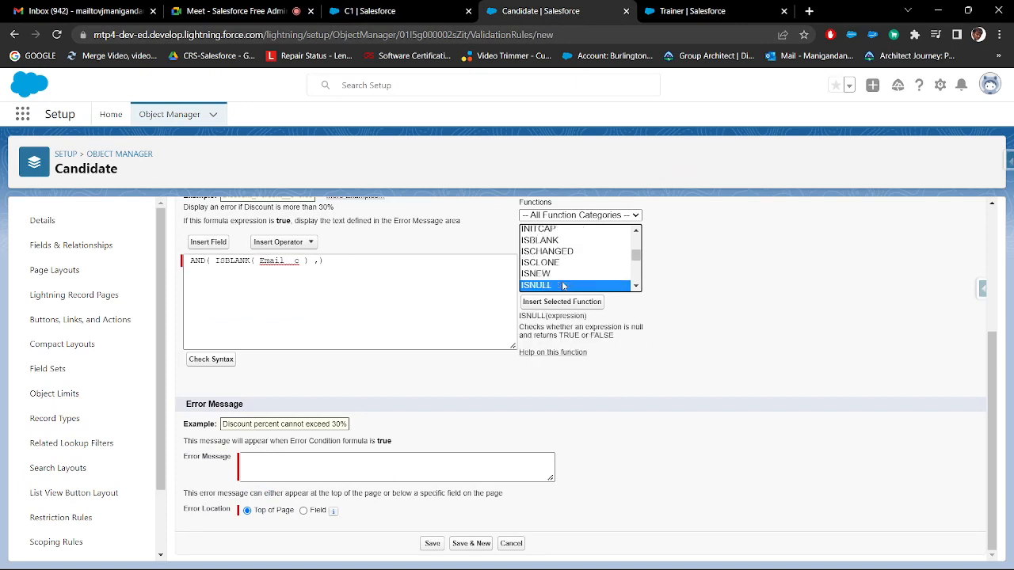
pyautogui.click(556, 302)
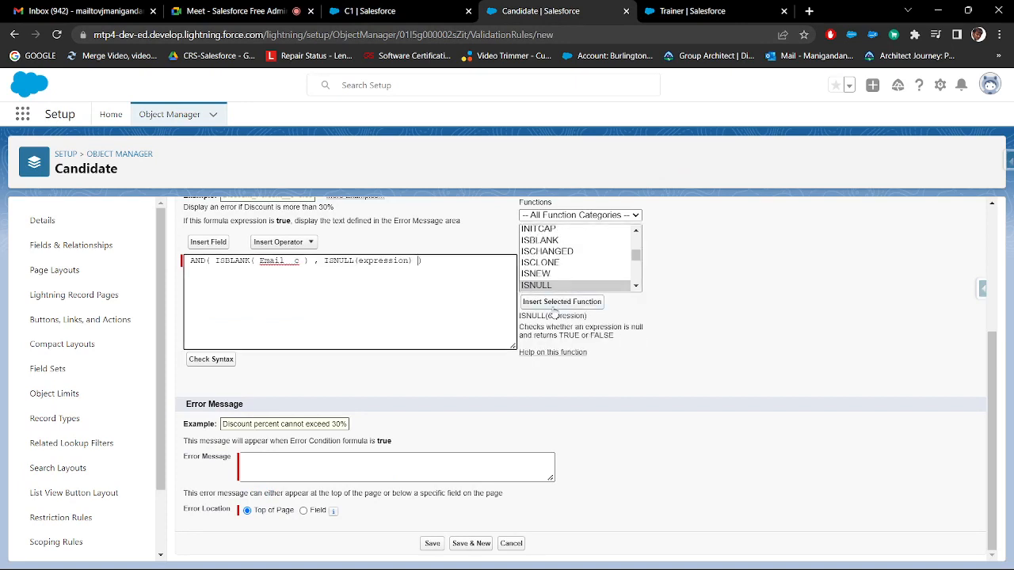
pyautogui.doubleClick(384, 262)
pyautogui.scroll(3, 226, 366)
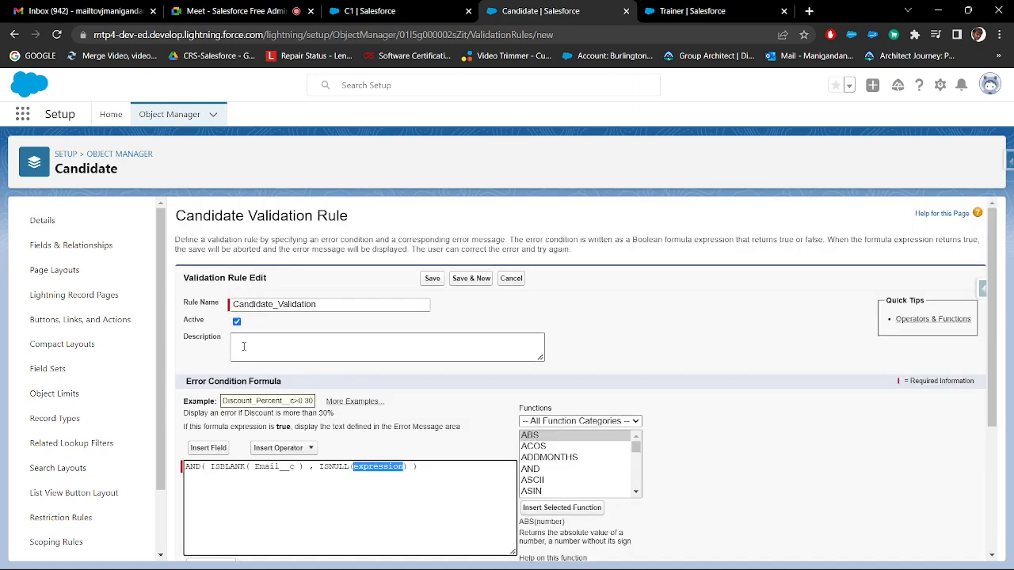
pyautogui.scroll(-2, 338, 369)
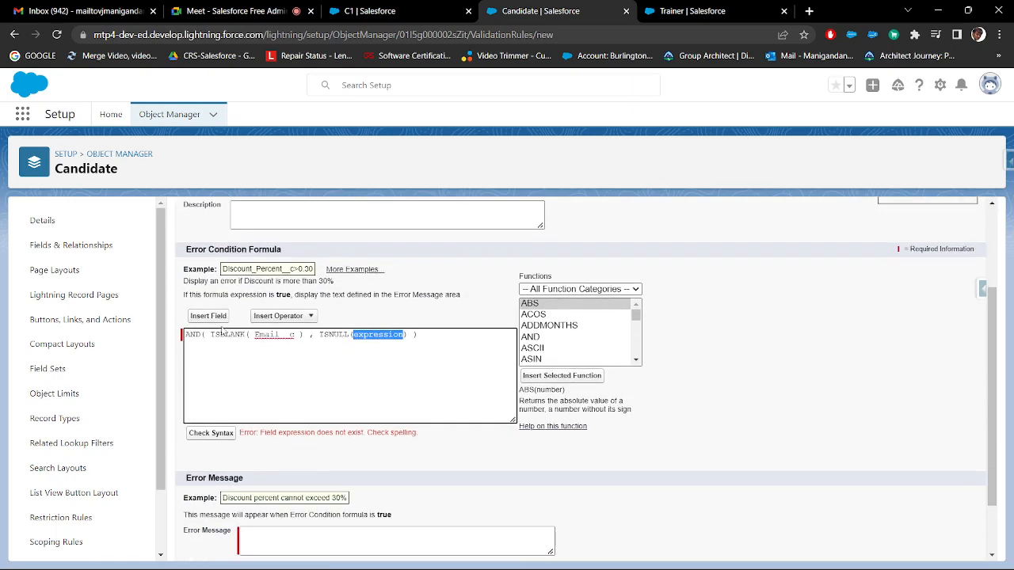
pyautogui.click(210, 318)
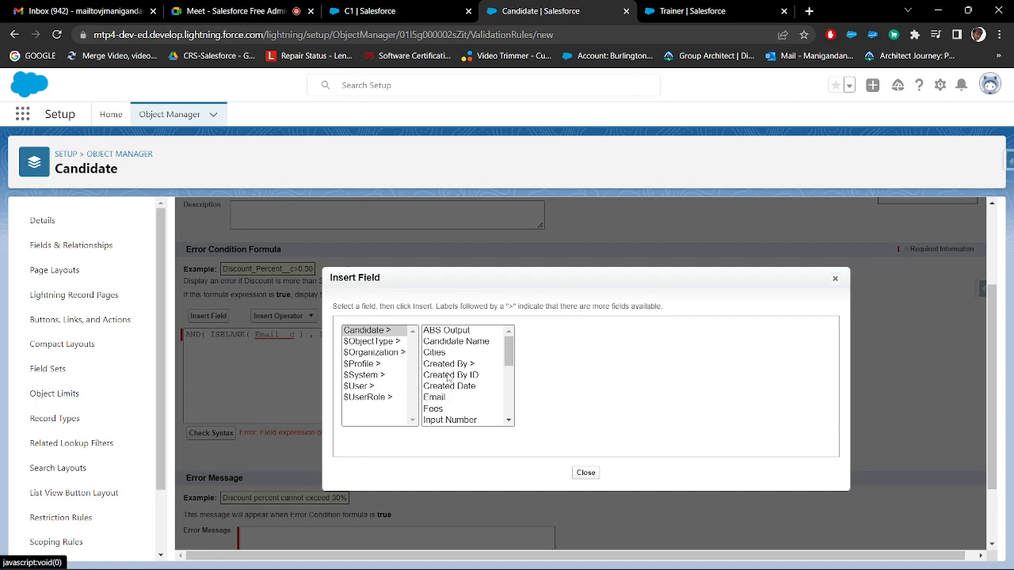
pyautogui.click(435, 409)
pyautogui.click(555, 400)
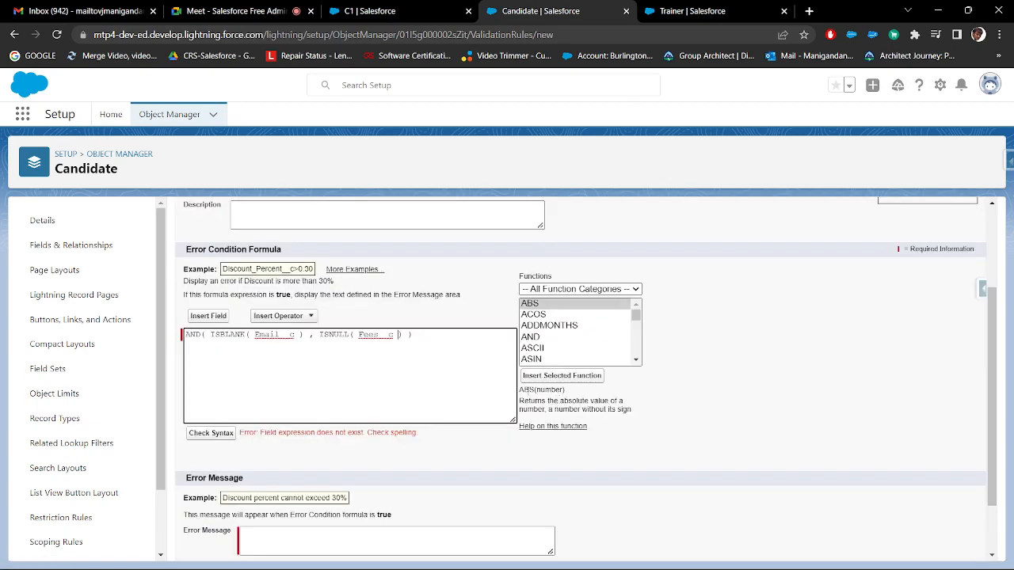
# - Run Check Syntax, which reports no errors, and review the formula's conditions
pyautogui.click(222, 434)
pyautogui.scroll(-3, 397, 446)
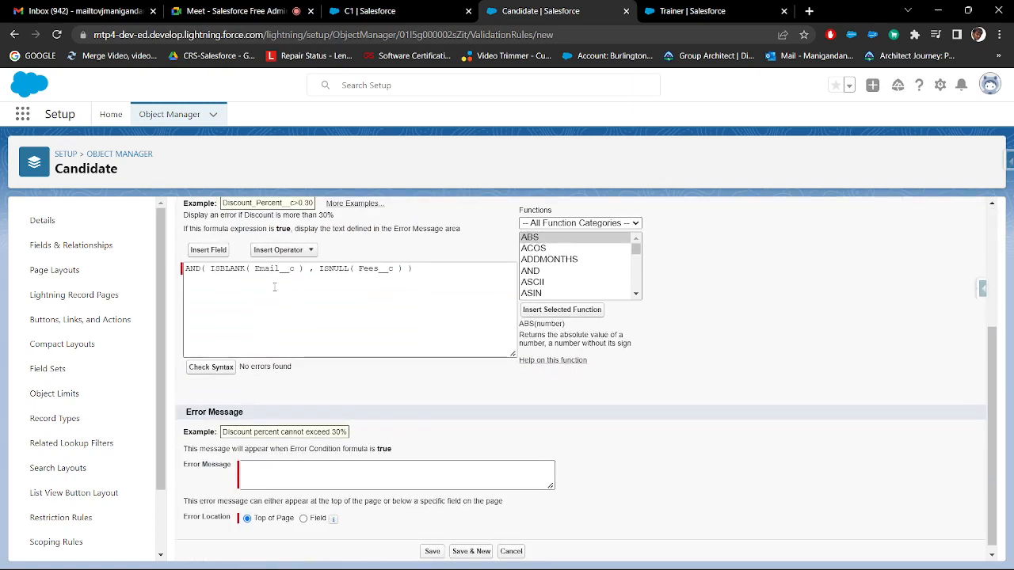
pyautogui.click(203, 269)
pyautogui.moveTo(210, 268); pyautogui.dragTo(403, 270)
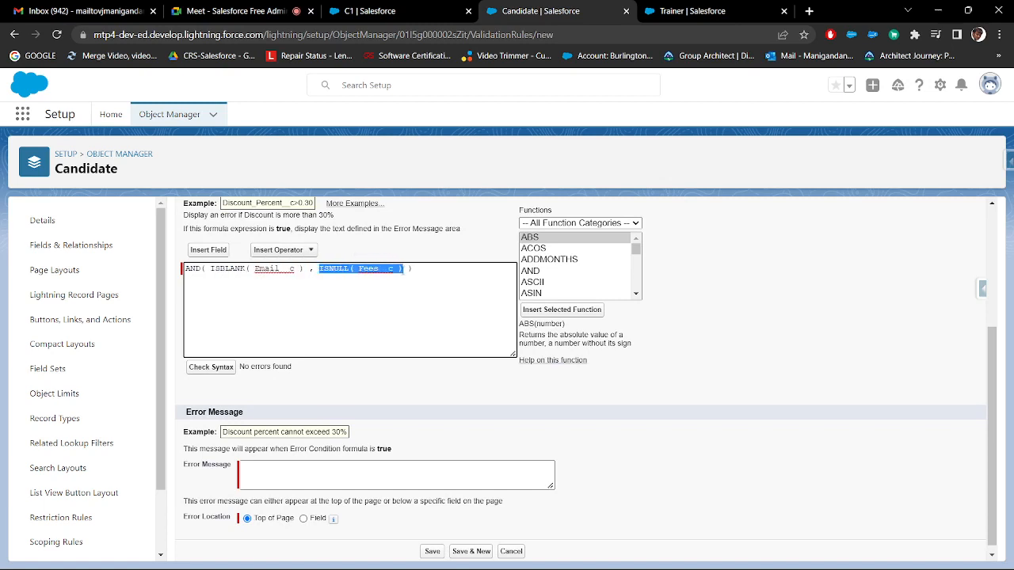
pyautogui.click(656, 290)
pyautogui.scroll(-1, 491, 412)
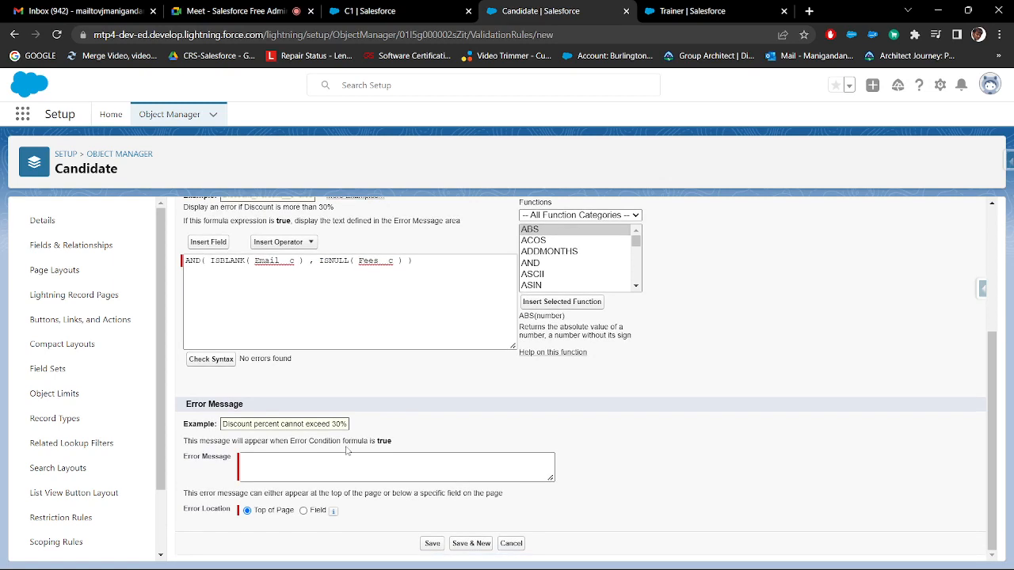
# - Set the error message to 'Please Fill Email and Fees to save this record', replacing stray pasted text
pyautogui.click(341, 462)
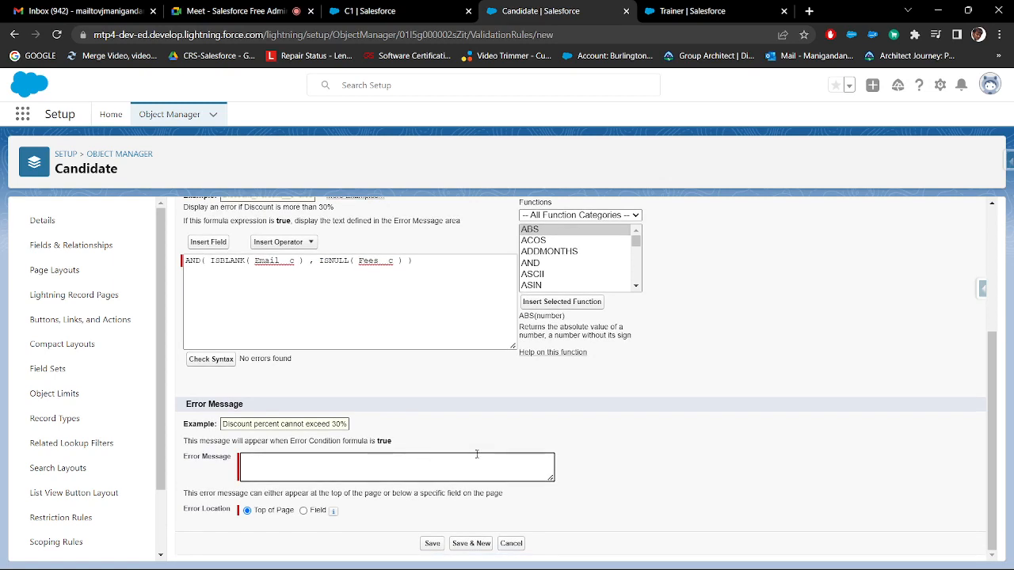
pyautogui.hotkey('ctrl', 'v')
pyautogui.hotkey('ctrl', 'a')
pyautogui.write('Can')
pyautogui.press('BackSpace')
pyautogui.press('BackSpace')
pyautogui.write('Please Fill Email and Fees to s')
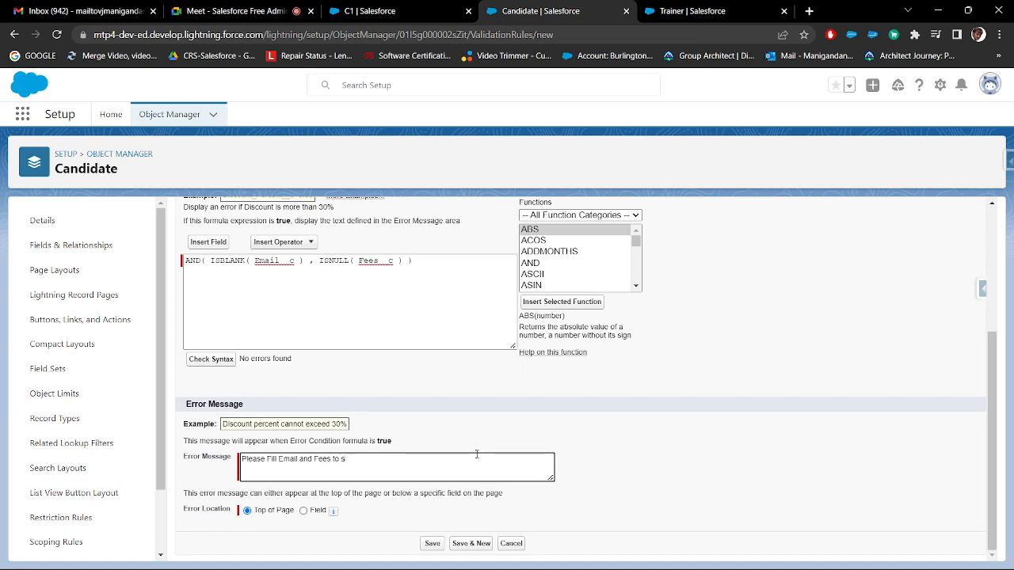
pyautogui.write('ave this record')
pyautogui.moveTo(448, 457); pyautogui.dragTo(208, 457)
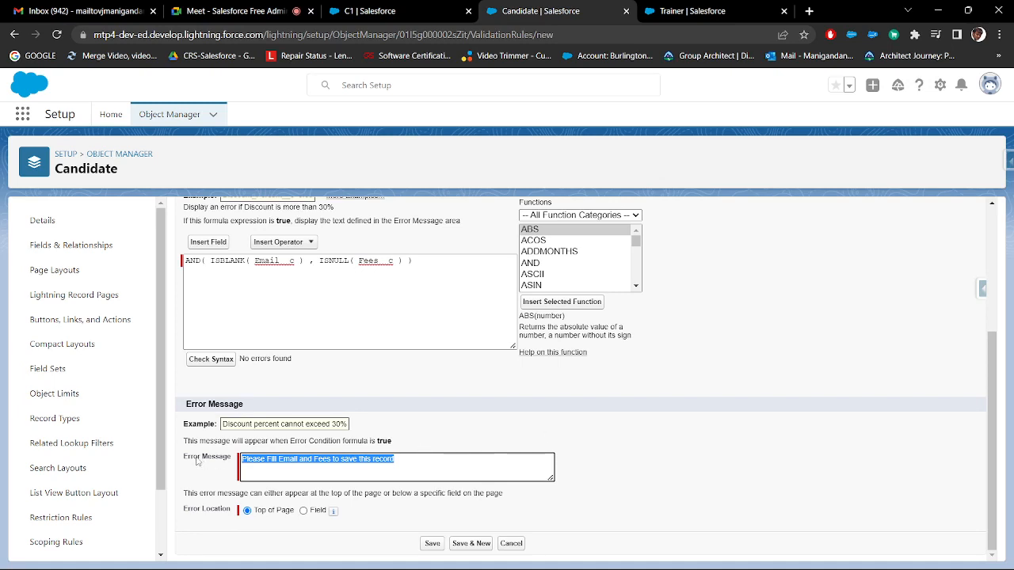
# - Save the Candidate_Validation rule with its AND formula and Email-and-Fees error message
pyautogui.moveTo(200, 458); pyautogui.dragTo(259, 458)
pyautogui.moveTo(411, 464); pyautogui.dragTo(242, 465)
pyautogui.click(433, 544)
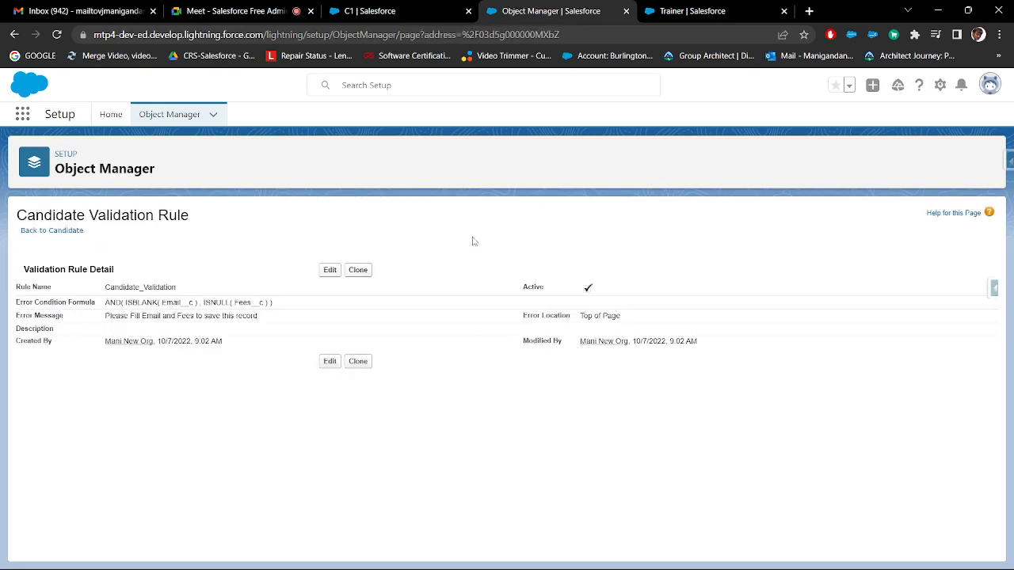
pyautogui.click(388, 12)
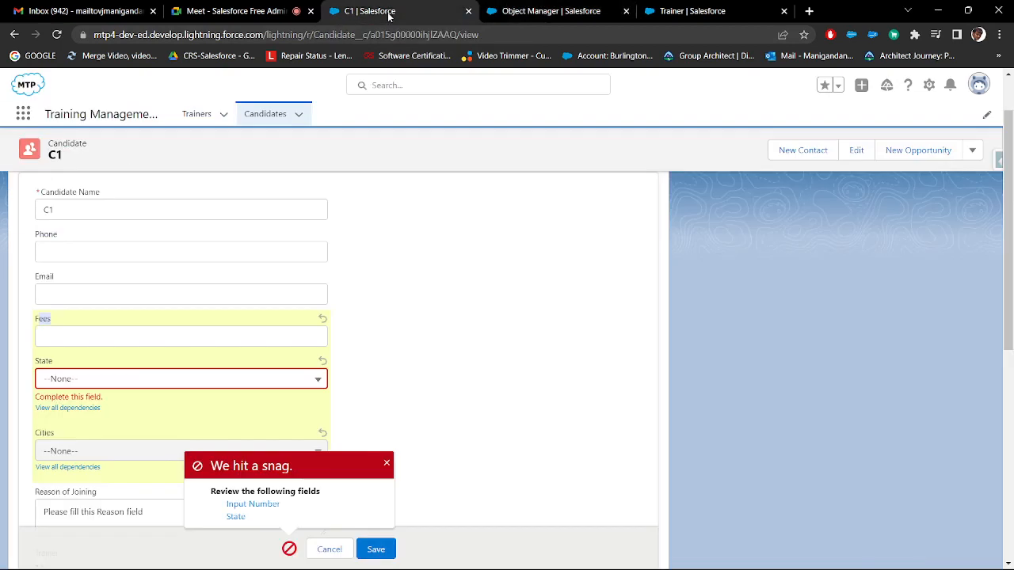
# - Discard the pending edits on the C1 candidate record
pyautogui.click(382, 270)
pyautogui.scroll(1, 351, 380)
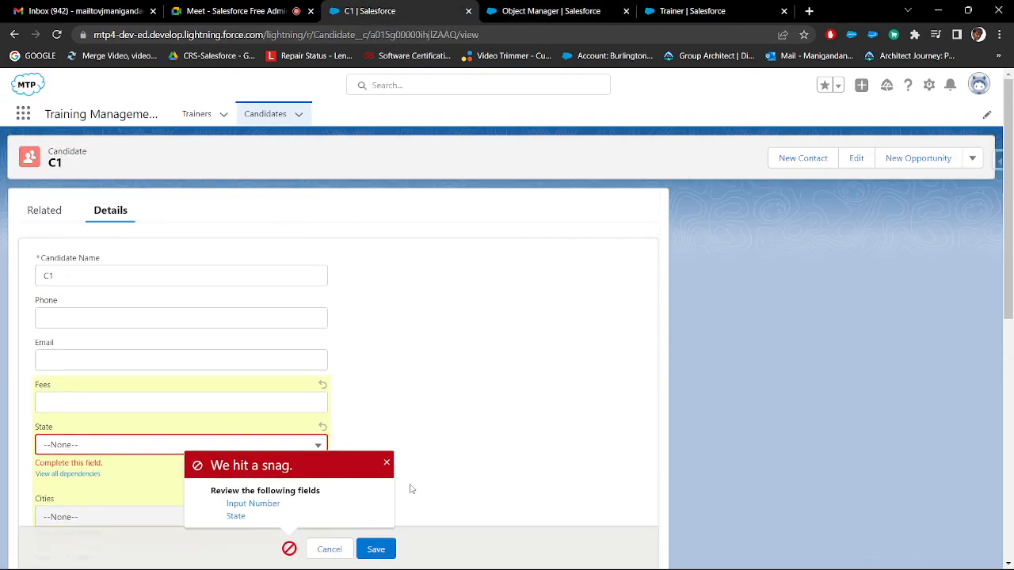
pyautogui.click(329, 549)
pyautogui.scroll(1, 569, 274)
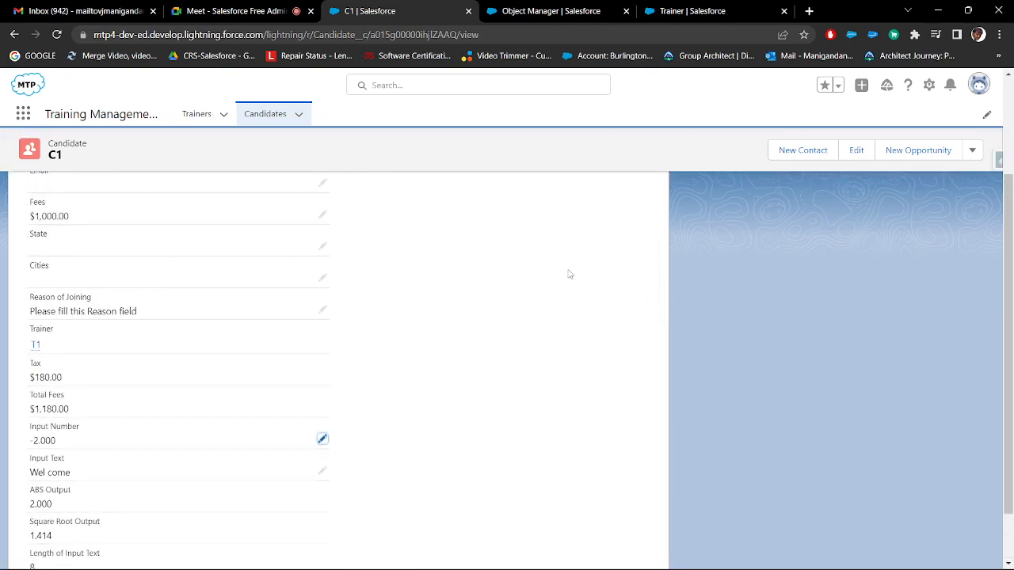
pyautogui.scroll(1, 280, 272)
# - Clear C1's Fees and save with Email blank, triggering the 'Please Fill Email and Fees' error
pyautogui.doubleClick(118, 284)
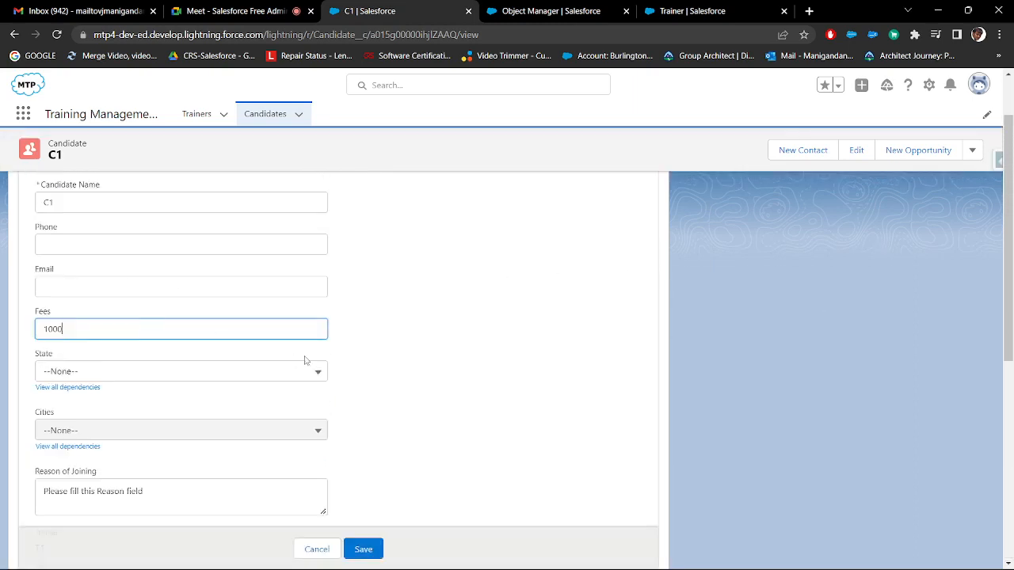
pyautogui.press('BackSpace')
pyautogui.press('BackSpace')
pyautogui.press('BackSpace')
pyautogui.click(486, 318)
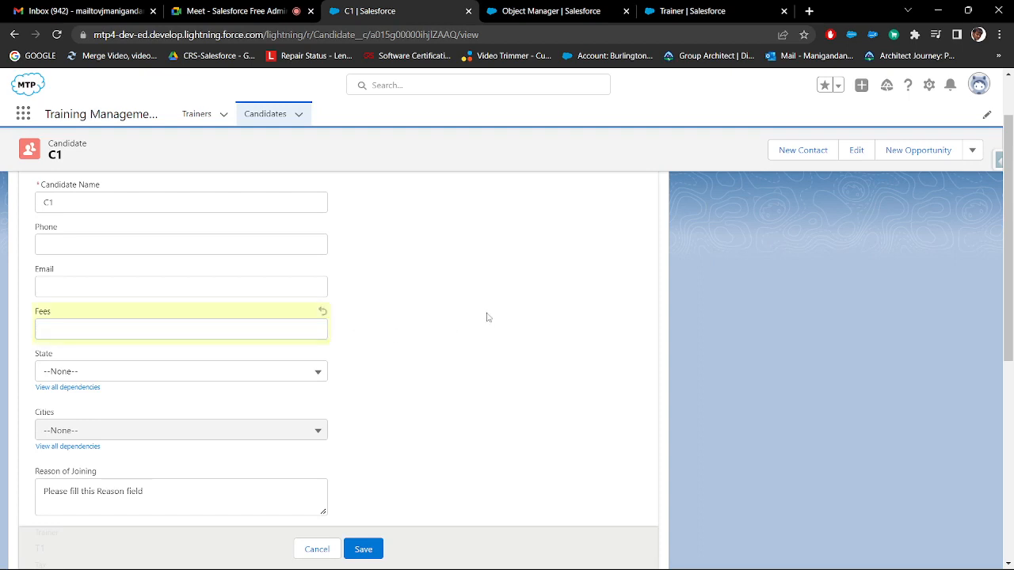
pyautogui.click(75, 282)
pyautogui.click(371, 551)
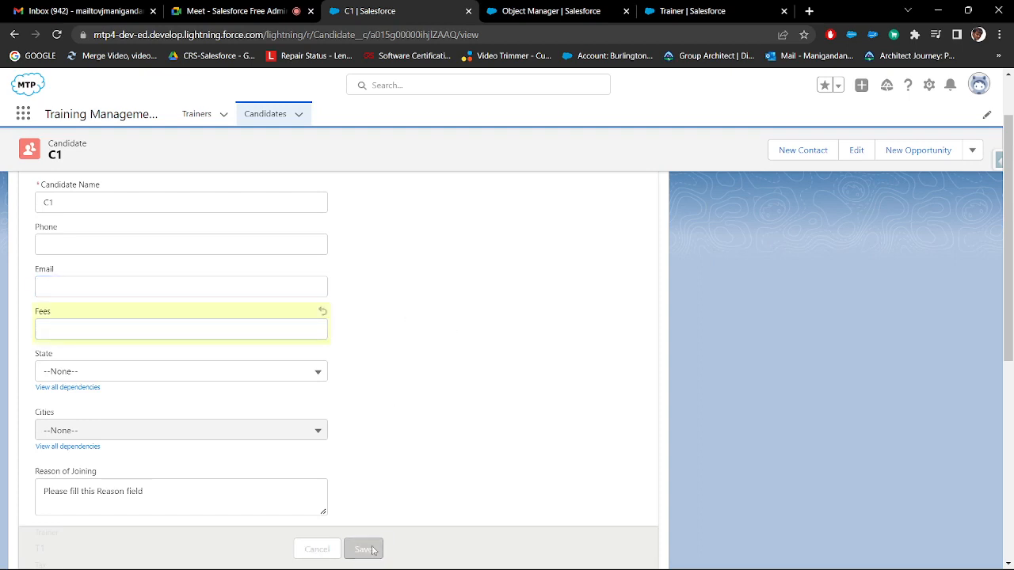
pyautogui.moveTo(255, 519); pyautogui.dragTo(229, 504)
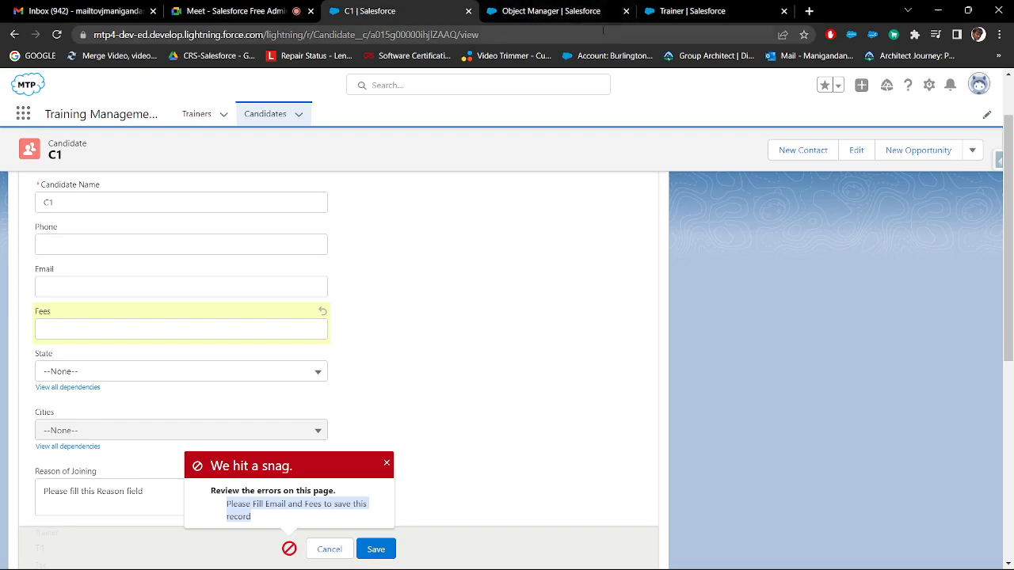
# - Review the truth-table notes in Paint, briefly marking the OR operator
pyautogui.click(576, 22)
pyautogui.hotkey('alt', 'Tab')
pyautogui.hotkey('alt', 'Tab')
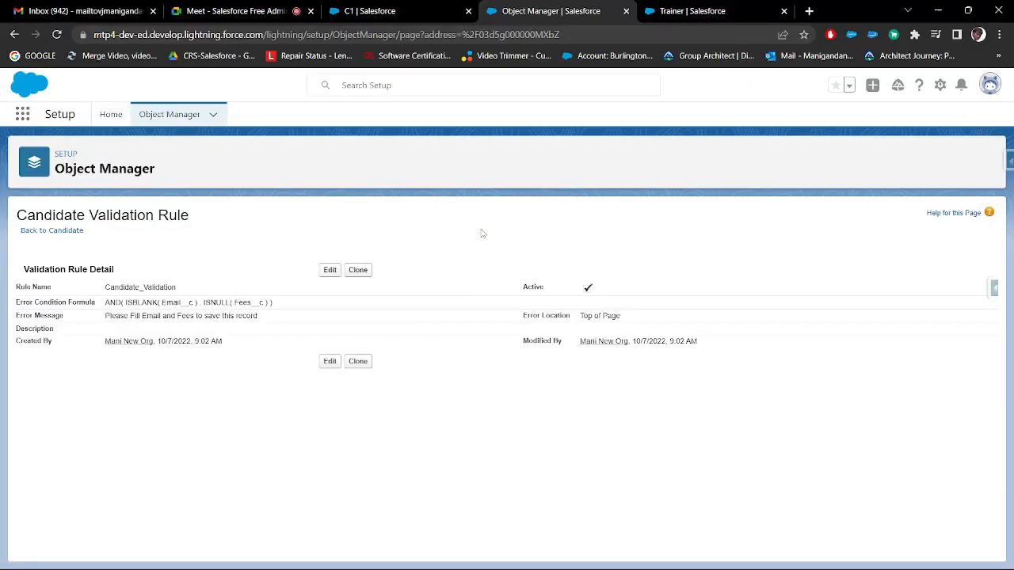
pyautogui.hotkey('alt', 'Tab')
pyautogui.moveTo(46, 274); pyautogui.dragTo(79, 299)
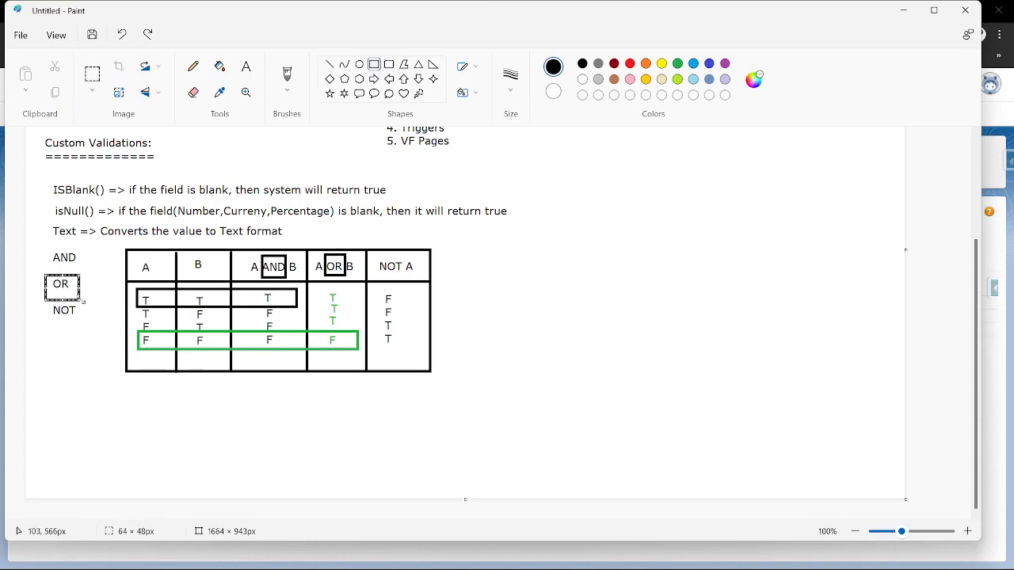
pyautogui.hotkey('ctrl', 'z')
pyautogui.hotkey('alt', 'Tab')
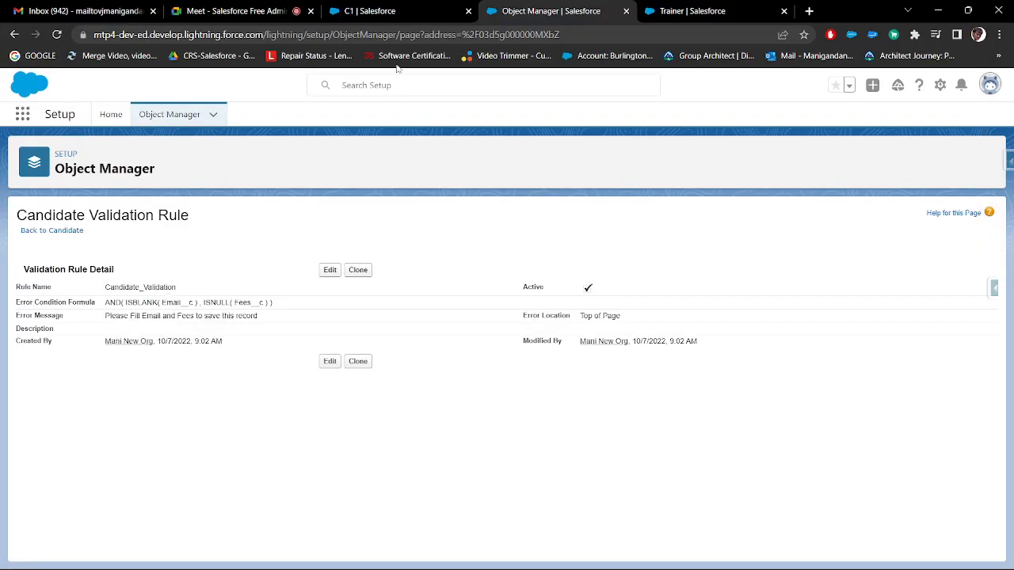
pyautogui.click(393, 11)
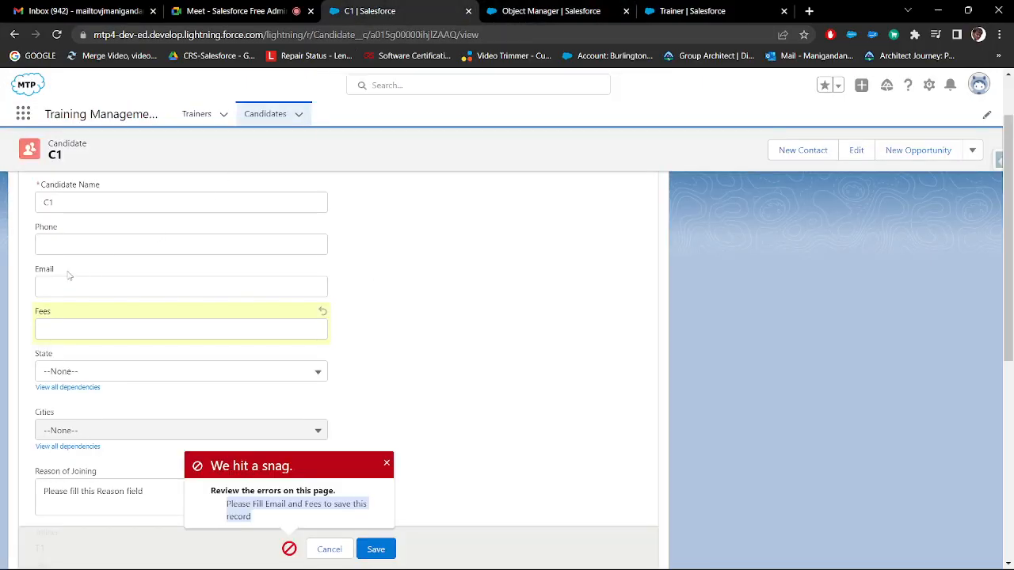
pyautogui.moveTo(63, 275); pyautogui.dragTo(32, 275)
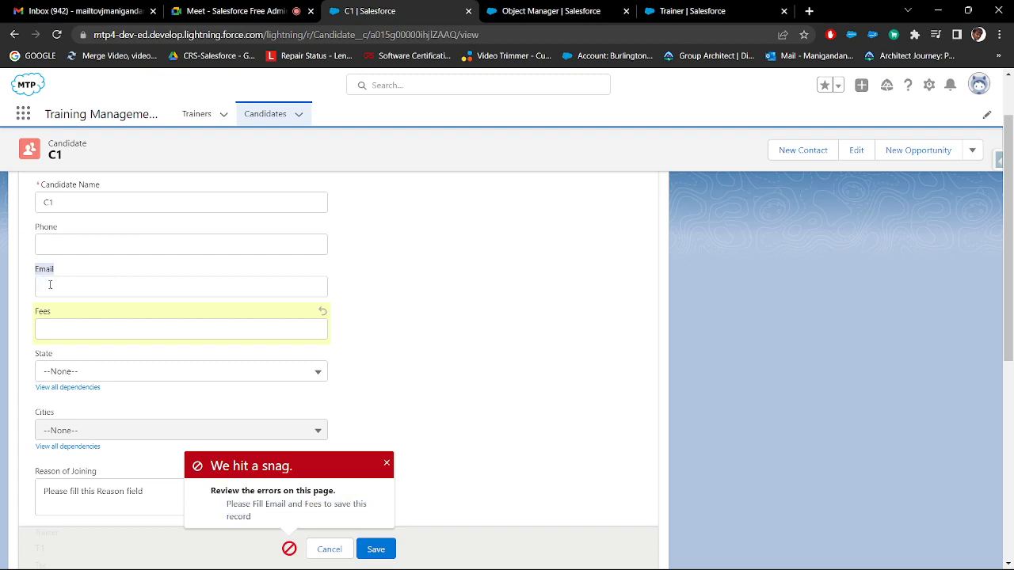
pyautogui.click(51, 285)
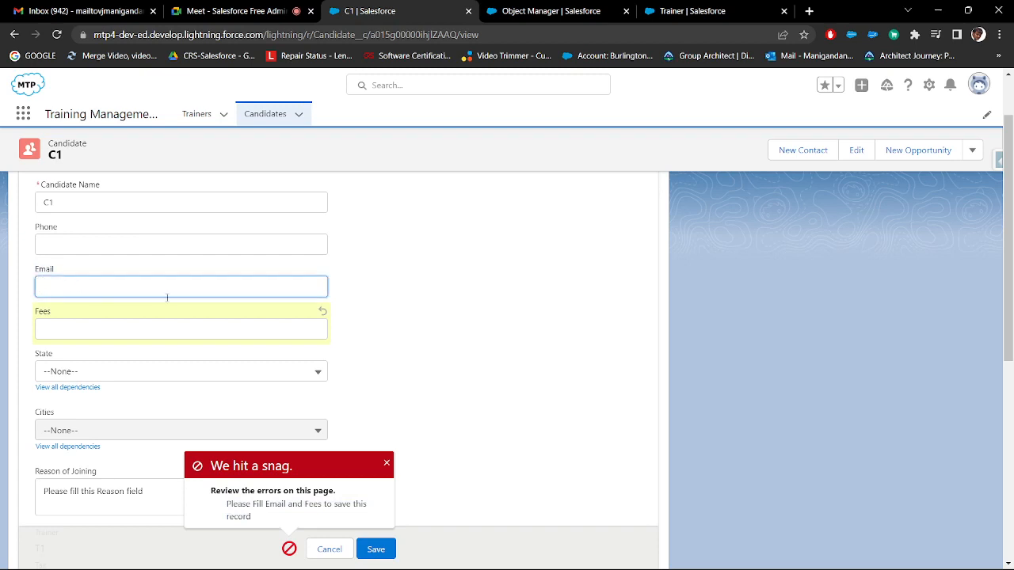
pyautogui.click(131, 327)
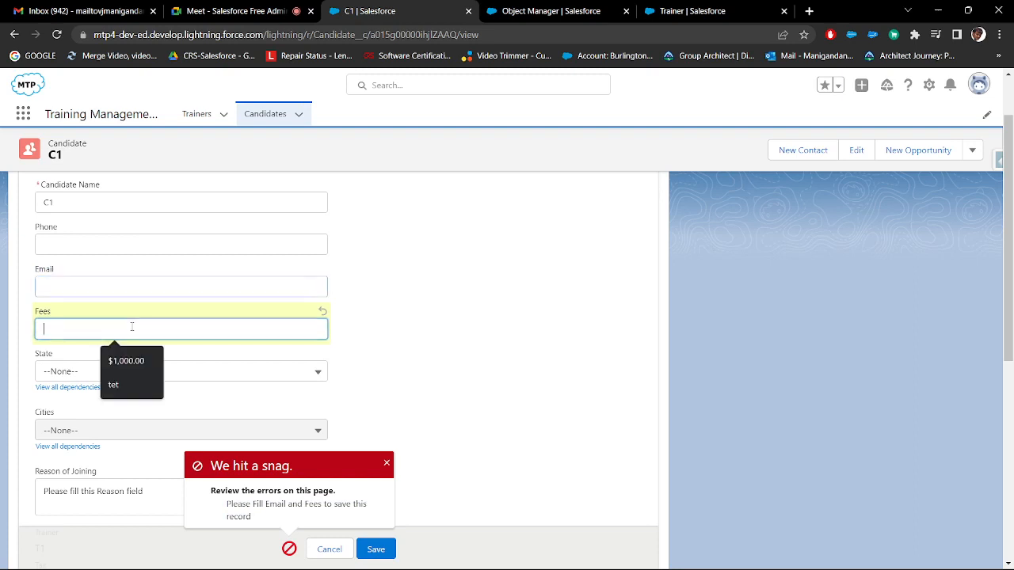
pyautogui.click(106, 285)
pyautogui.write('test@')
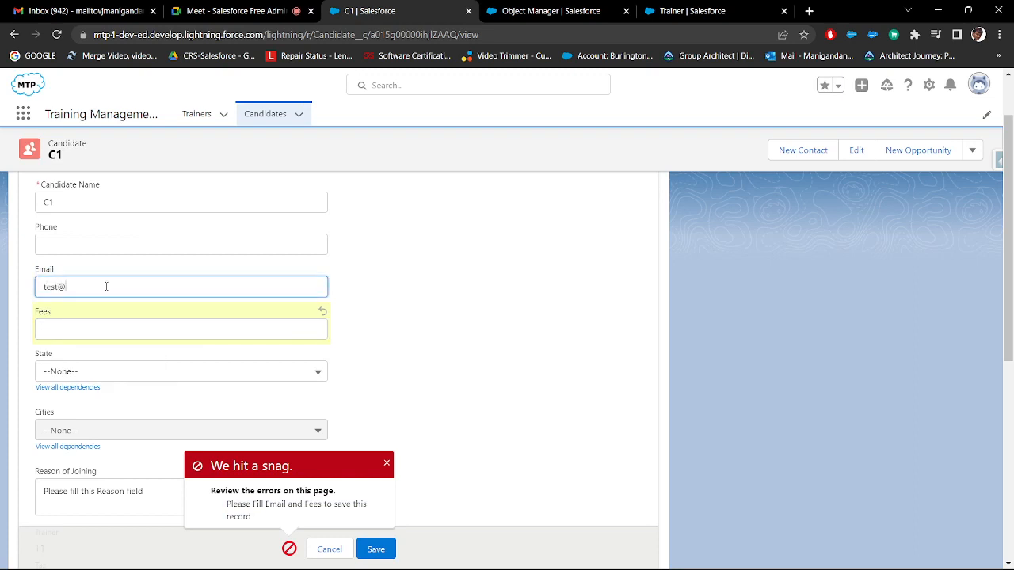
pyautogui.write('test.com')
pyautogui.click(70, 327)
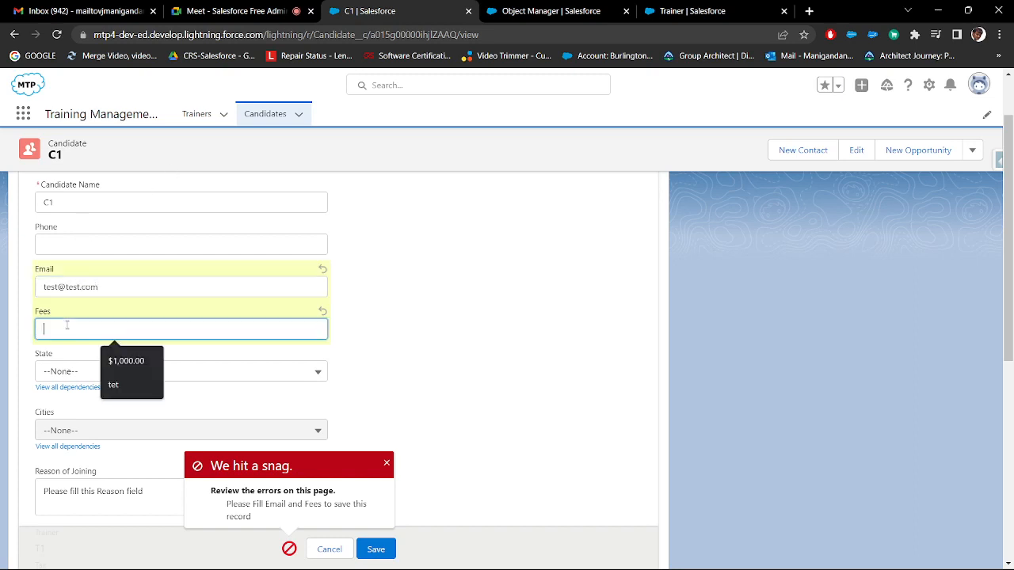
pyautogui.click(364, 334)
pyautogui.click(374, 542)
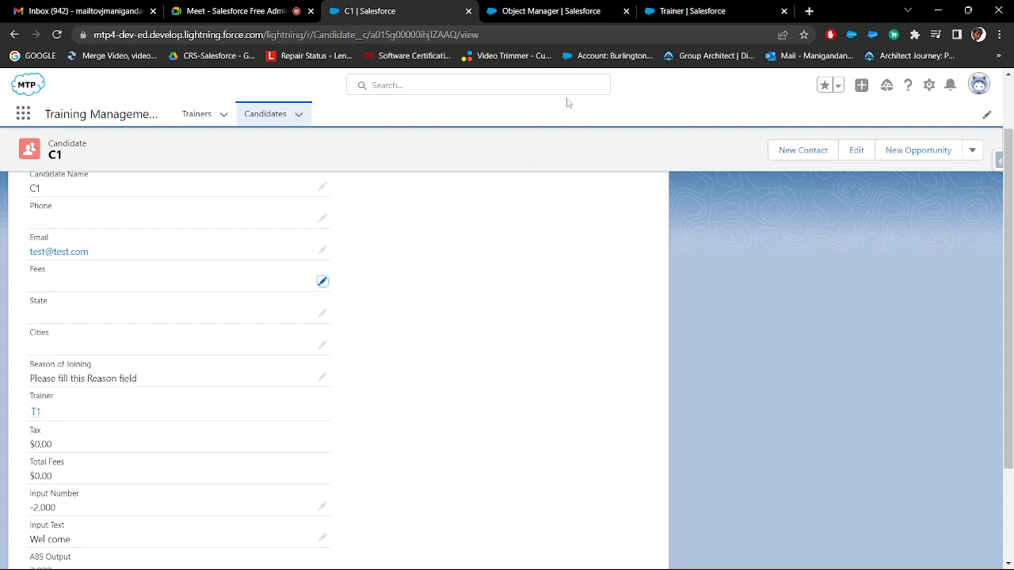
pyautogui.click(528, 12)
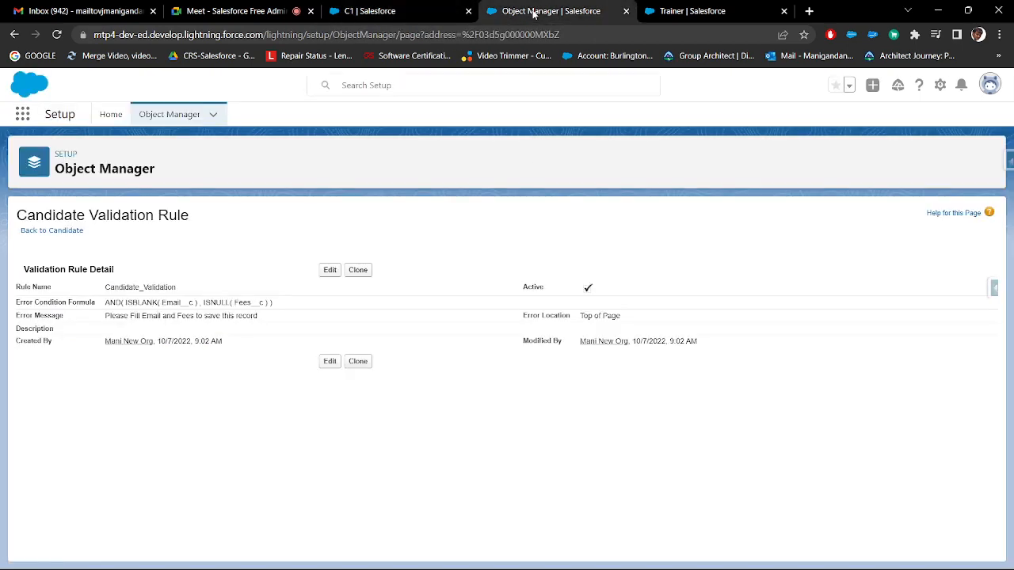
# - Open the rule for editing and insert the OR function from the function list
pyautogui.click(331, 270)
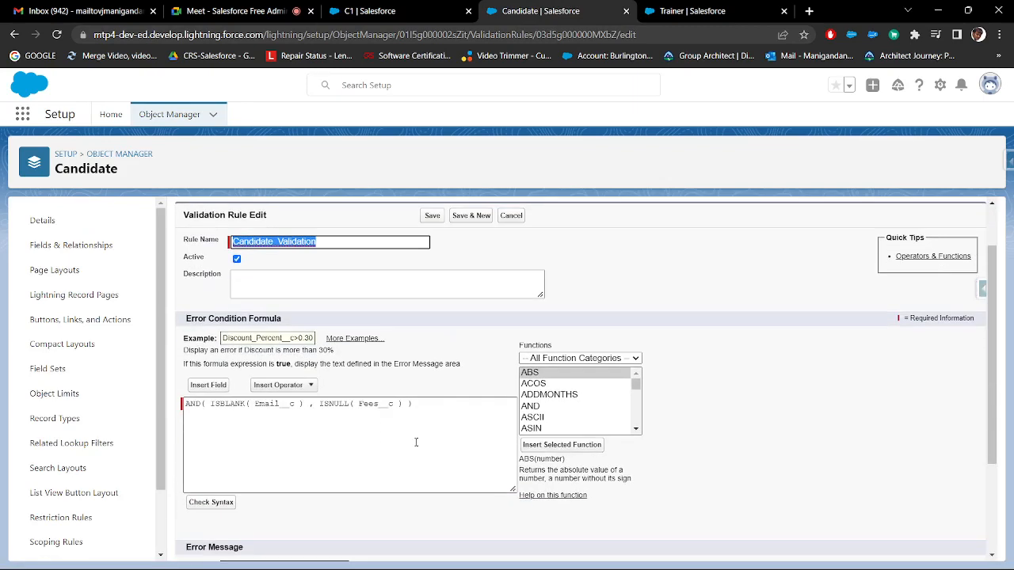
pyautogui.click(549, 414)
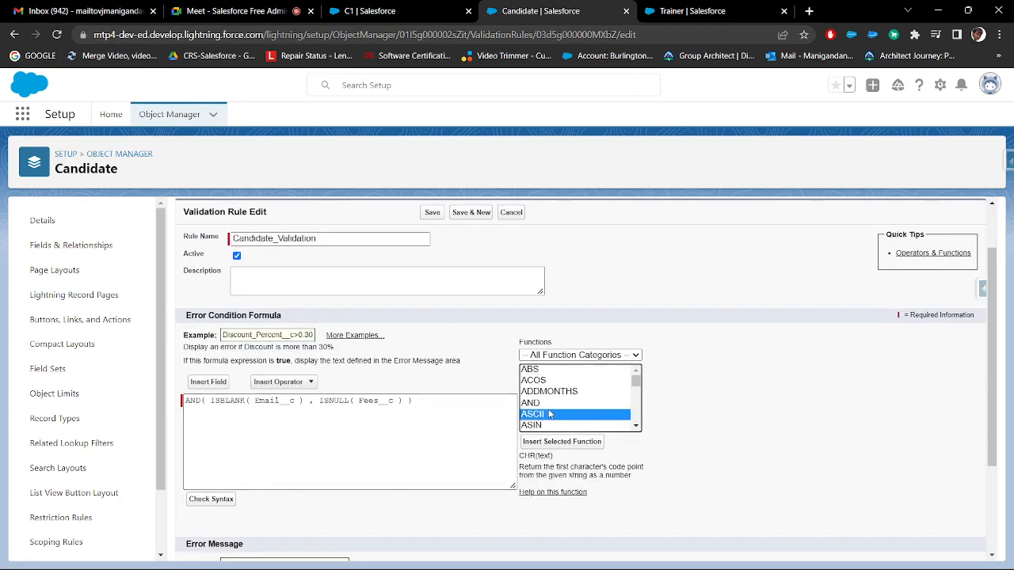
pyautogui.click(451, 402)
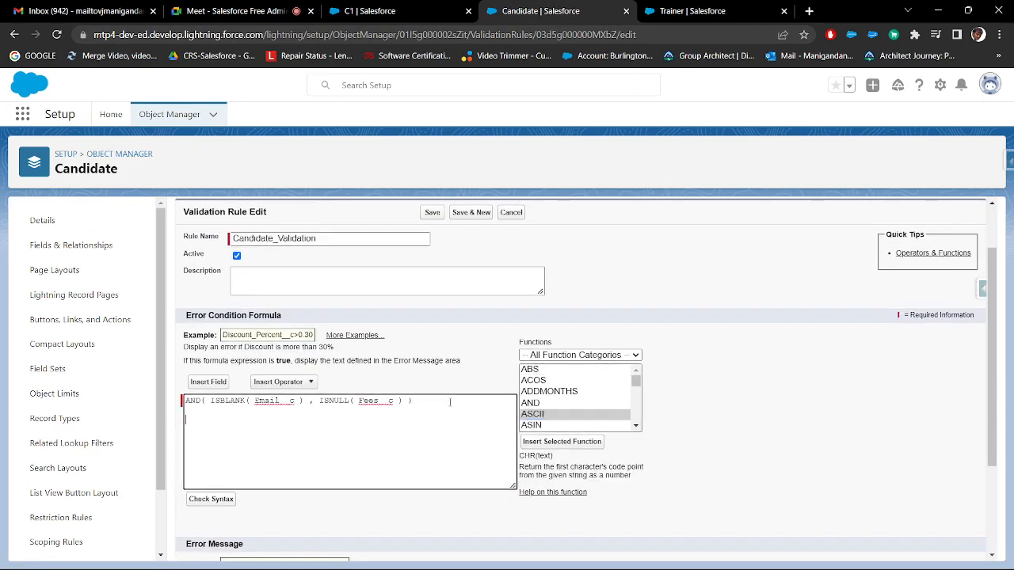
pyautogui.click(553, 416)
pyautogui.press('o')
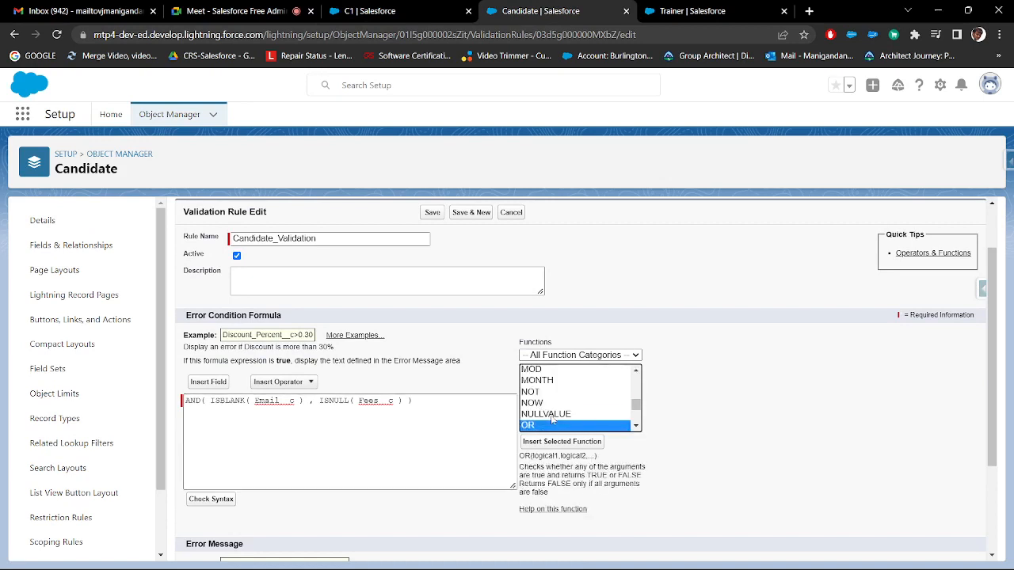
pyautogui.click(562, 441)
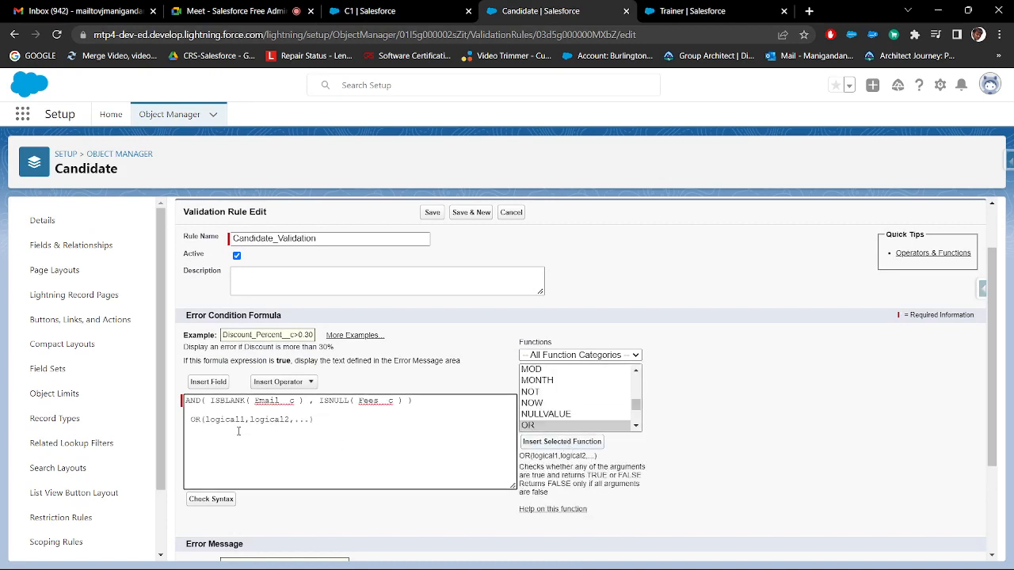
# - Remove the OR template, replace AND with OR in the formula, and save the rule
pyautogui.moveTo(185, 420); pyautogui.dragTo(343, 420)
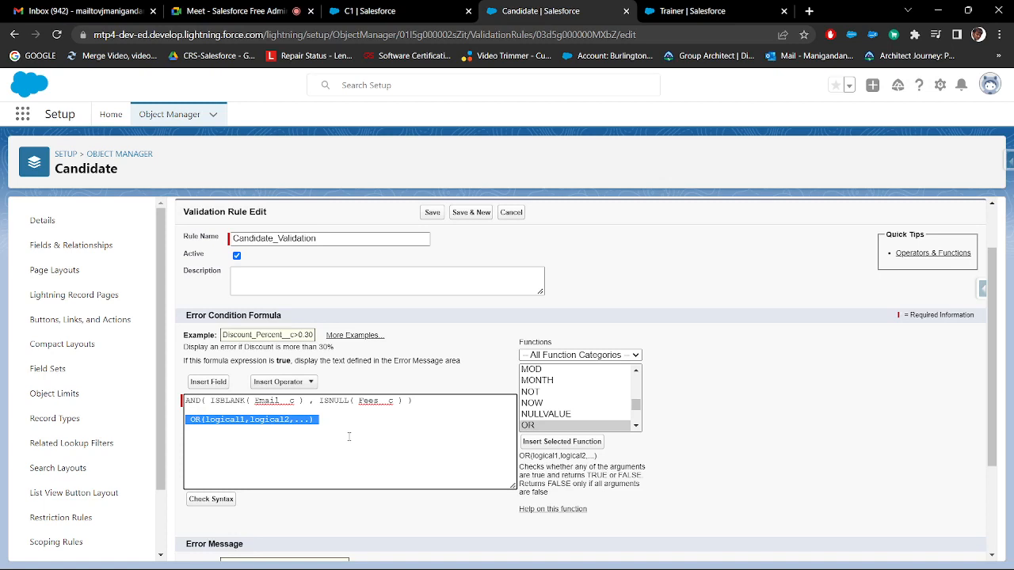
pyautogui.press('BackSpace')
pyautogui.doubleClick(194, 401)
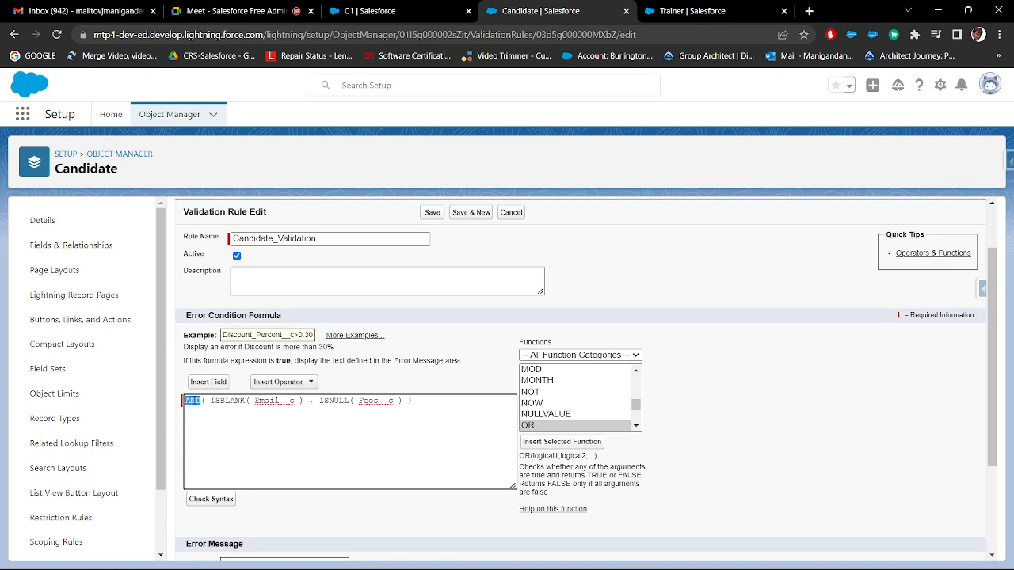
pyautogui.write('OR')
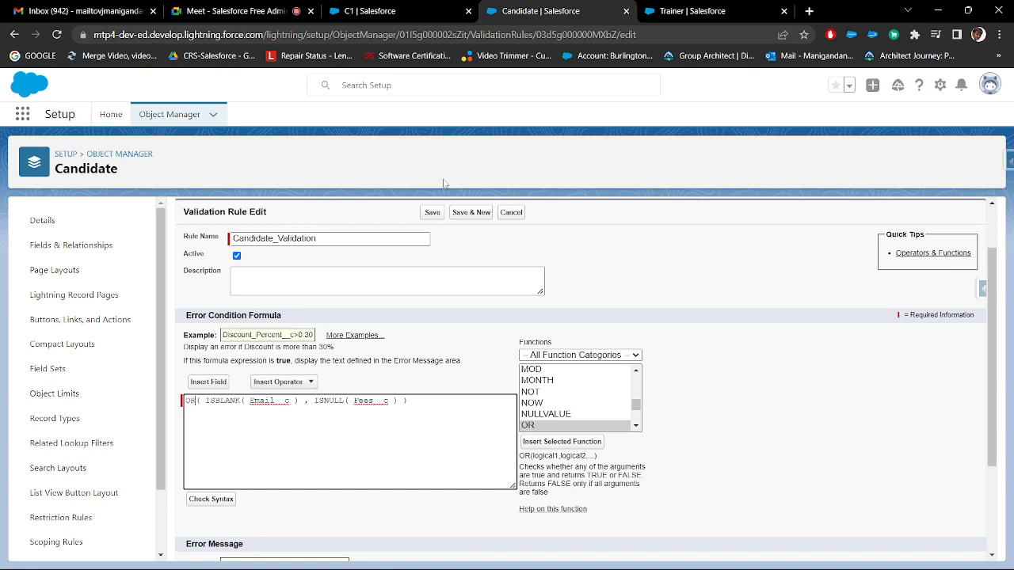
pyautogui.click(433, 212)
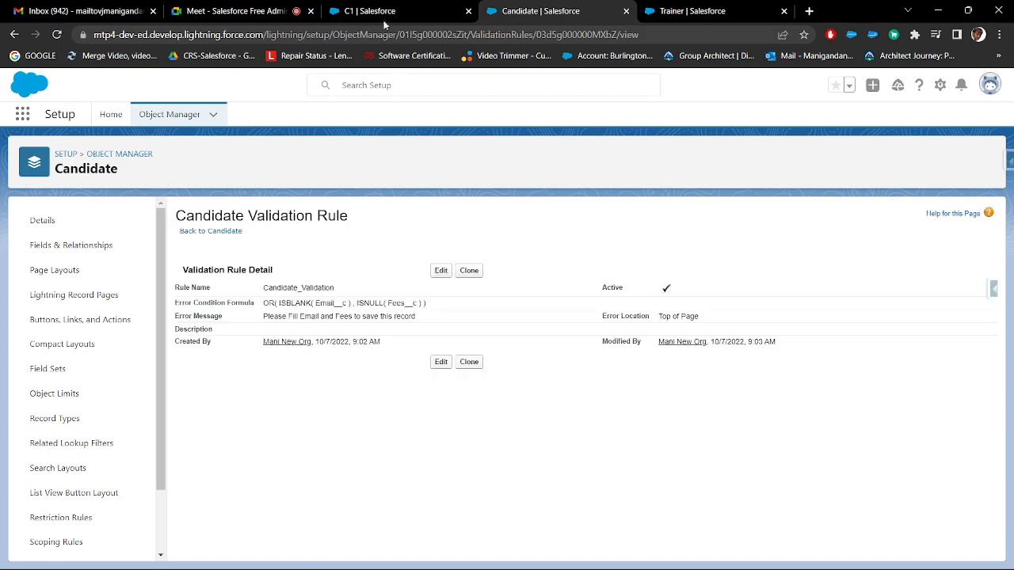
pyautogui.click(384, 11)
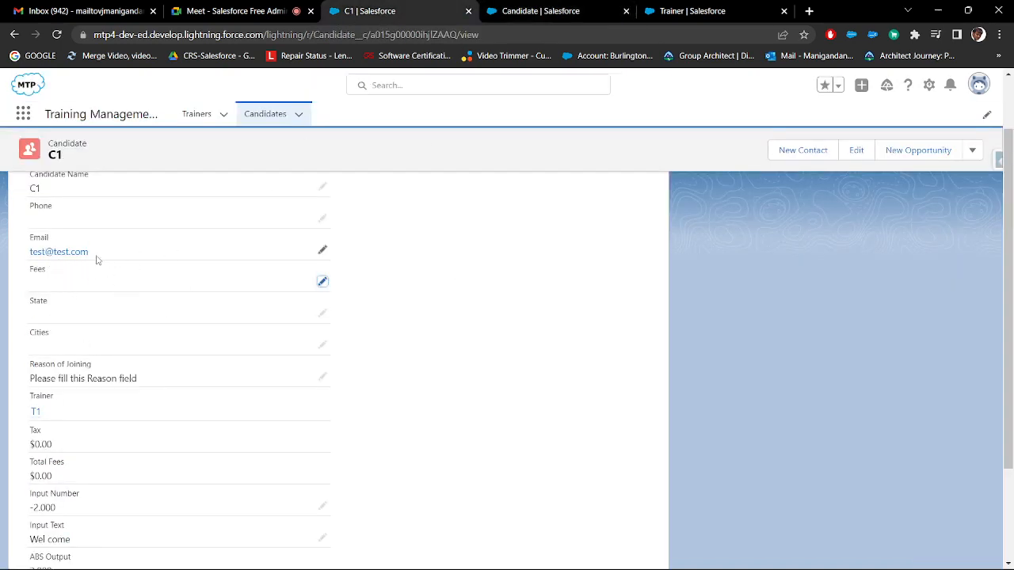
# - Edit C1 and try saving it to see the validation rule's error
pyautogui.click(856, 152)
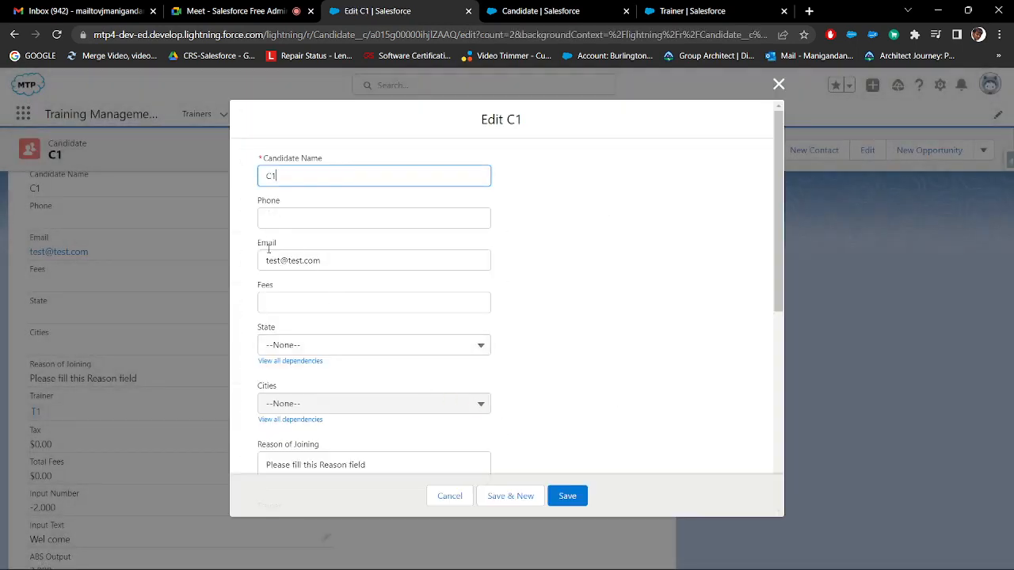
pyautogui.click(558, 499)
pyautogui.moveTo(401, 470); pyautogui.dragTo(344, 437)
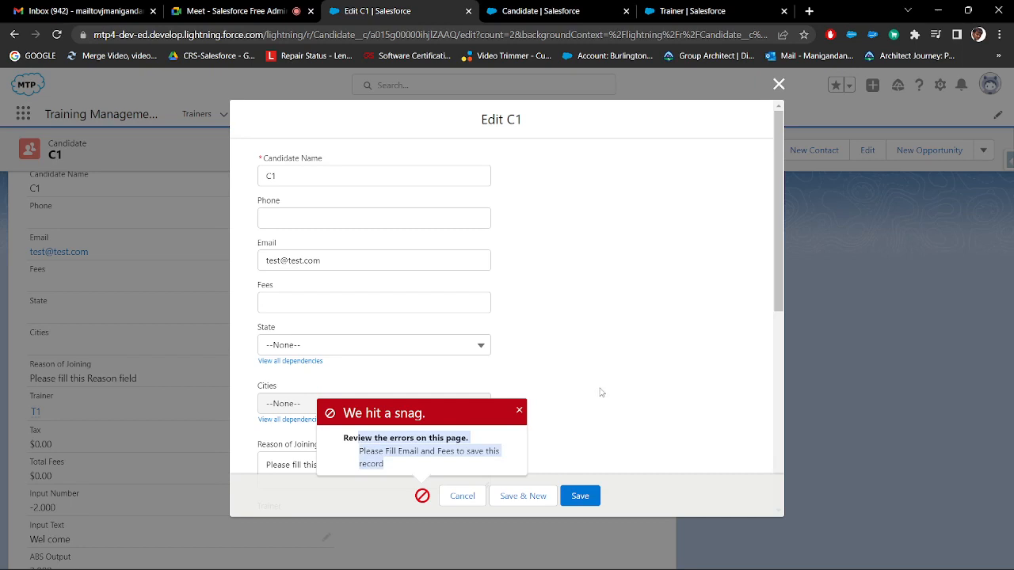
# - Enter $1,000.00 in Fees and save C1, giving Tax $180.00 and Total Fees $1,180.00
pyautogui.click(323, 297)
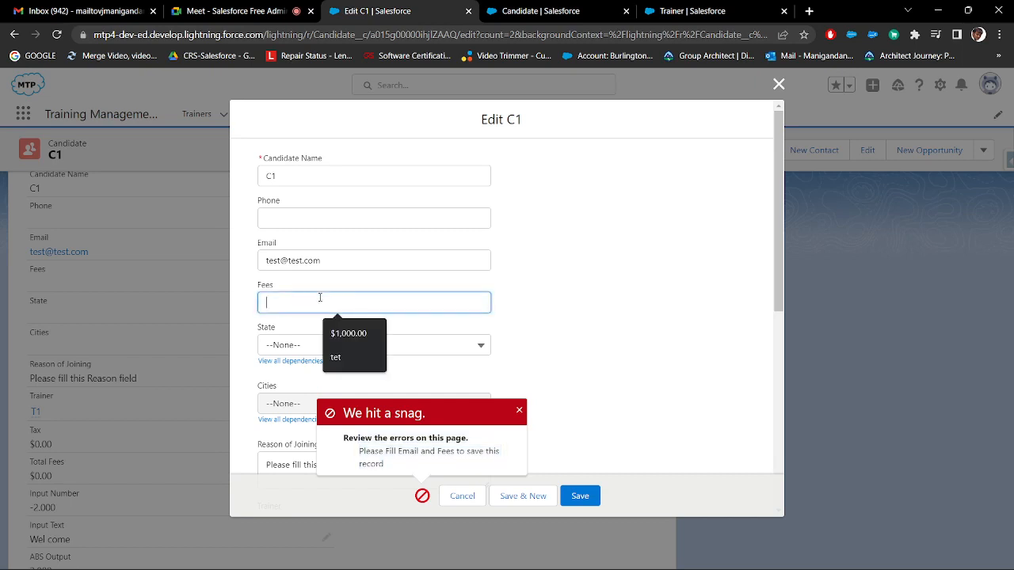
pyautogui.click(328, 306)
pyautogui.click(328, 306)
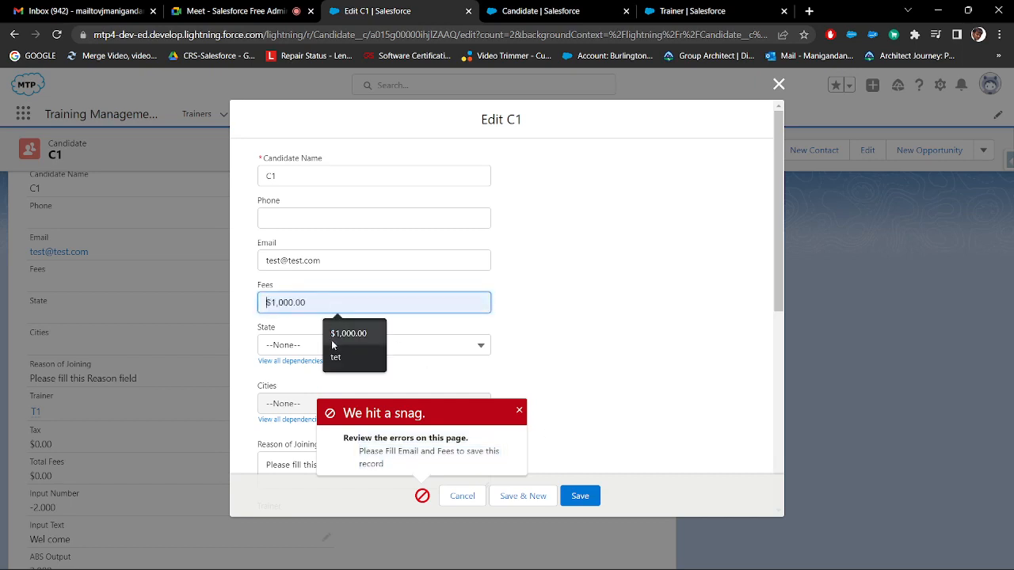
pyautogui.click(332, 342)
pyautogui.click(578, 498)
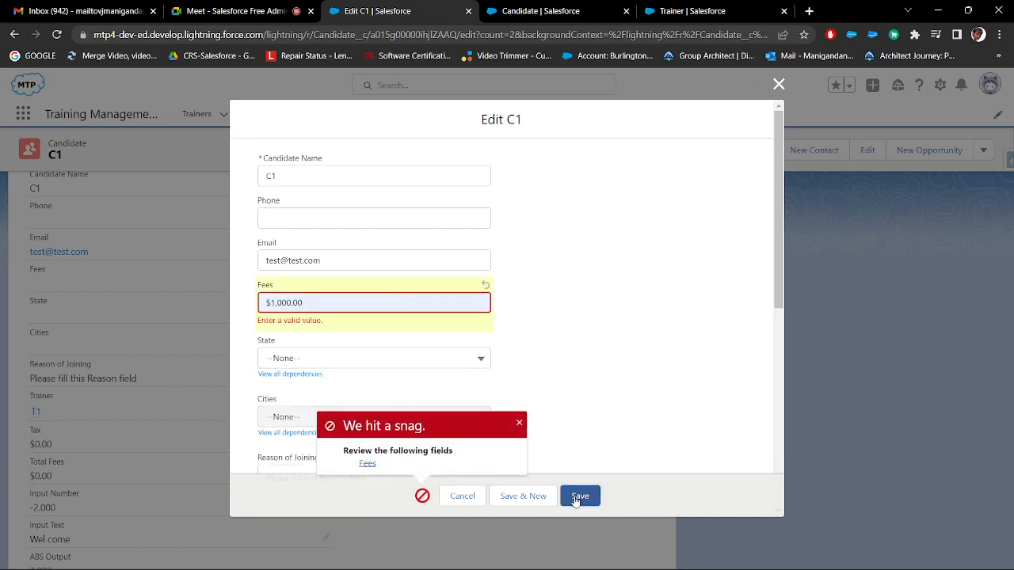
pyautogui.click(369, 470)
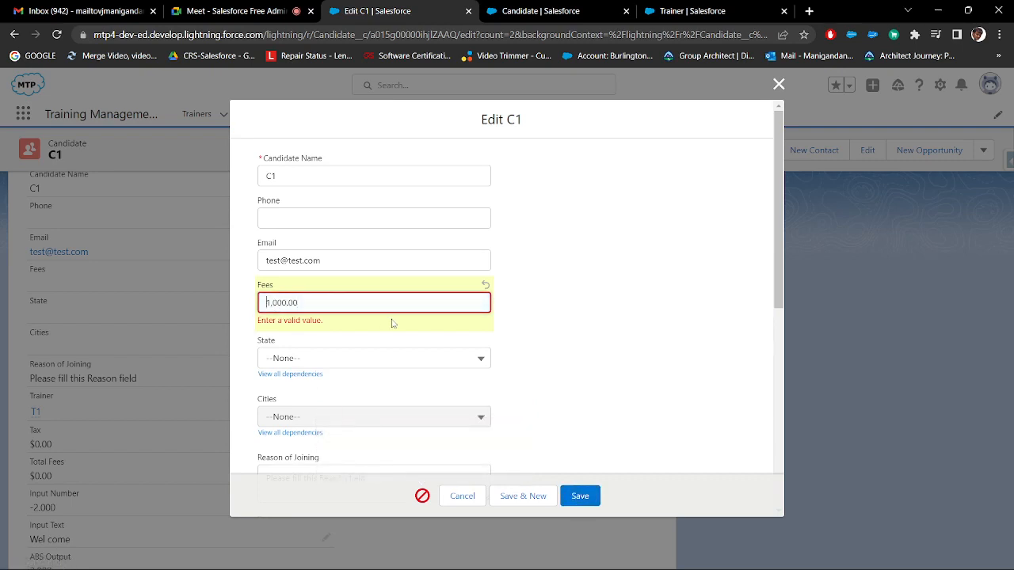
pyautogui.click(581, 497)
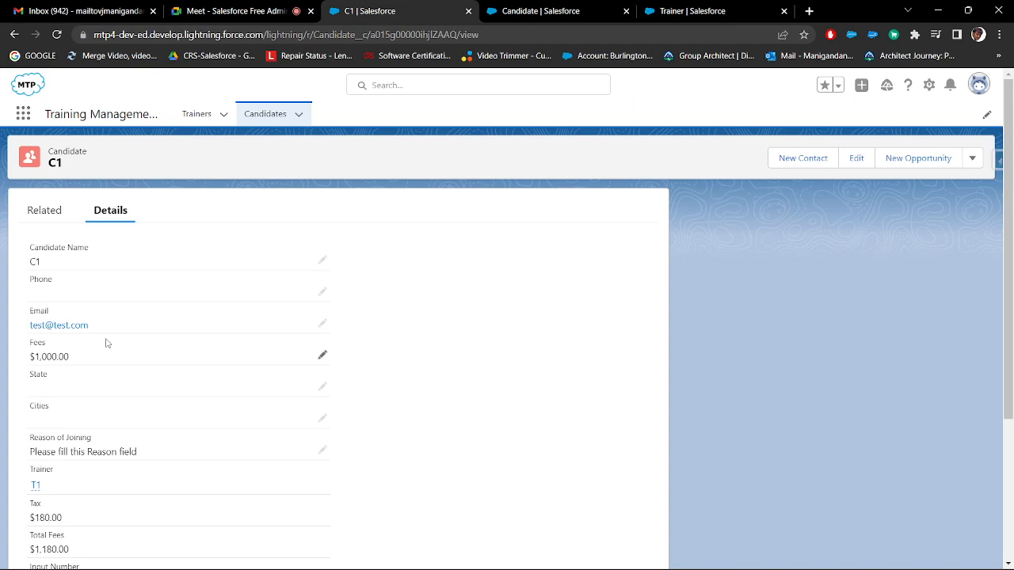
# - Bring the Paint AND/OR/NOT truth-table notes to the front, briefly marking NOT
pyautogui.hotkey('alt', 'Tab')
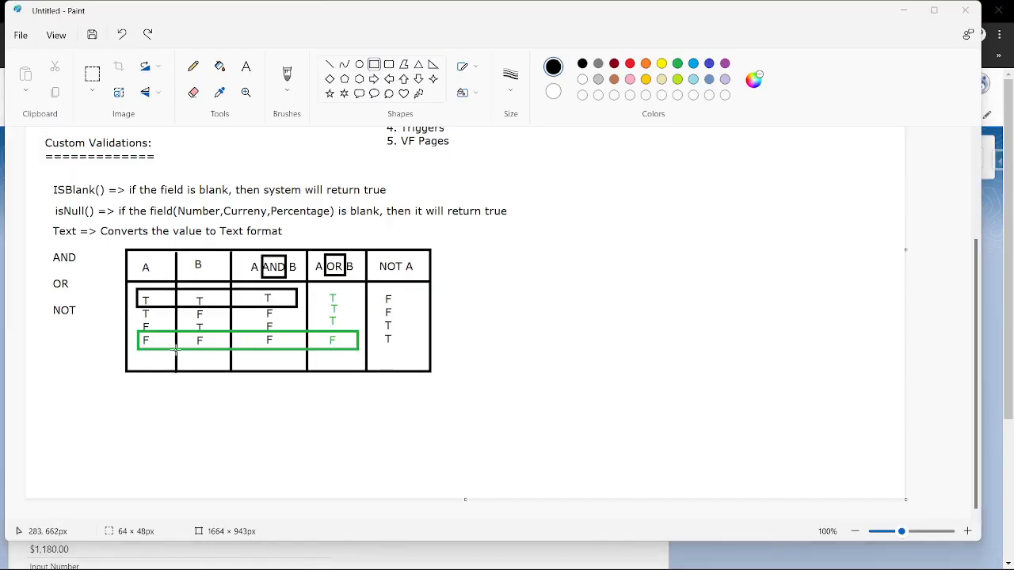
pyautogui.hotkey('alt', 'Tab')
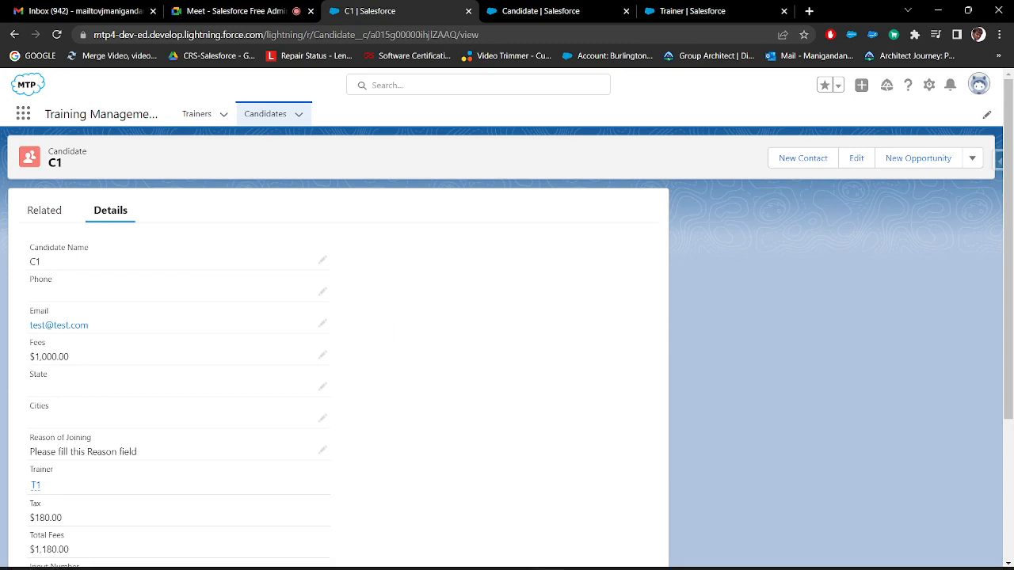
pyautogui.click(755, 554)
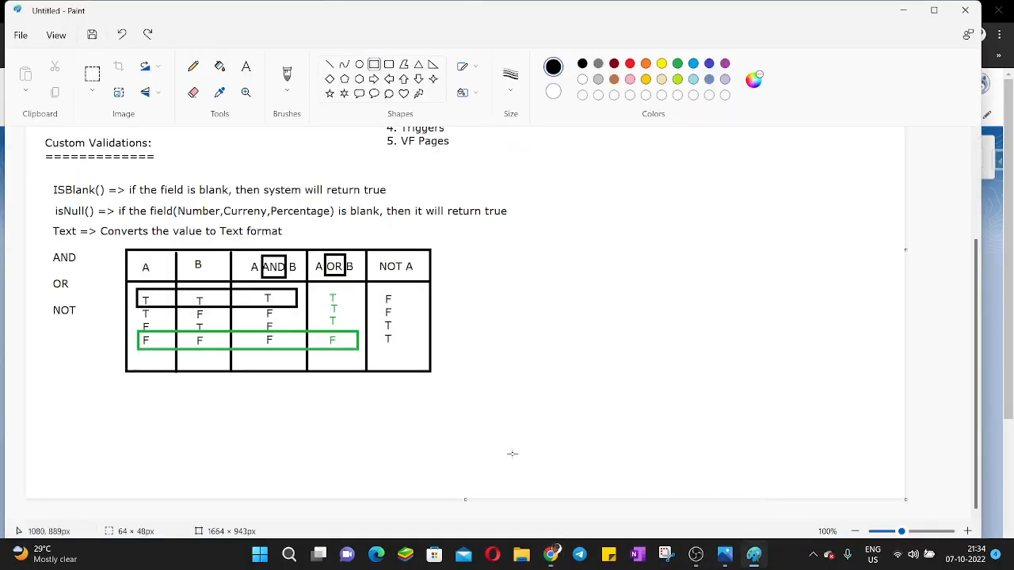
pyautogui.moveTo(53, 315); pyautogui.dragTo(84, 326)
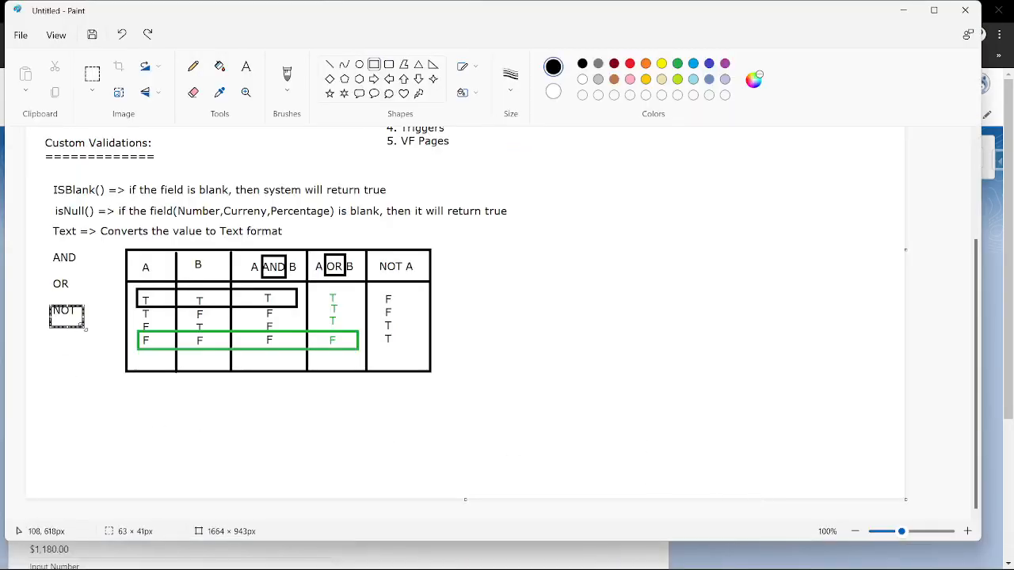
pyautogui.hotkey('ctrl', 'z')
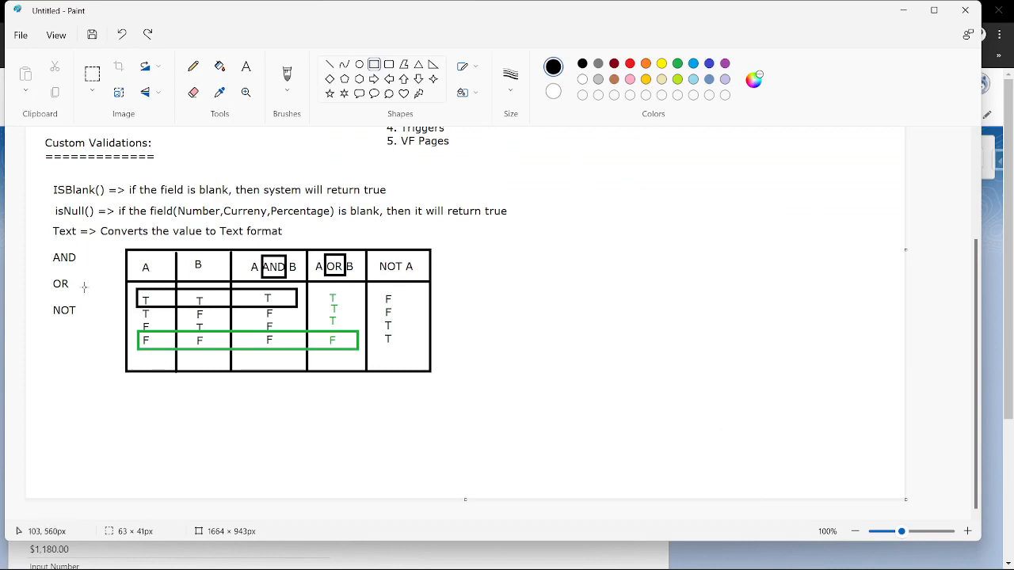
# - Add the one-line note 'if Email is Entered then fees is Must to be filled' below the table
pyautogui.click(245, 67)
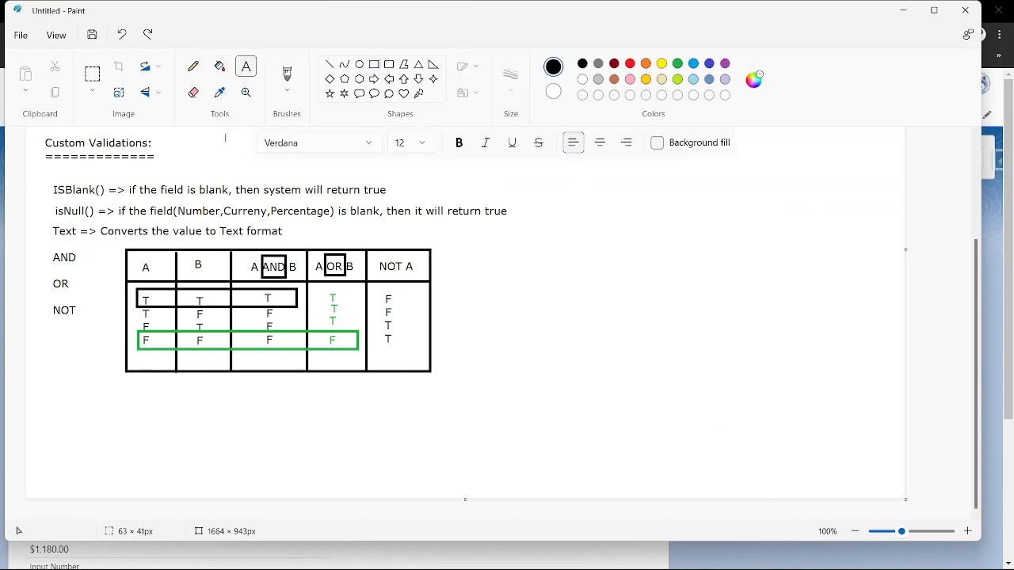
pyautogui.click(127, 383)
pyautogui.write('if')
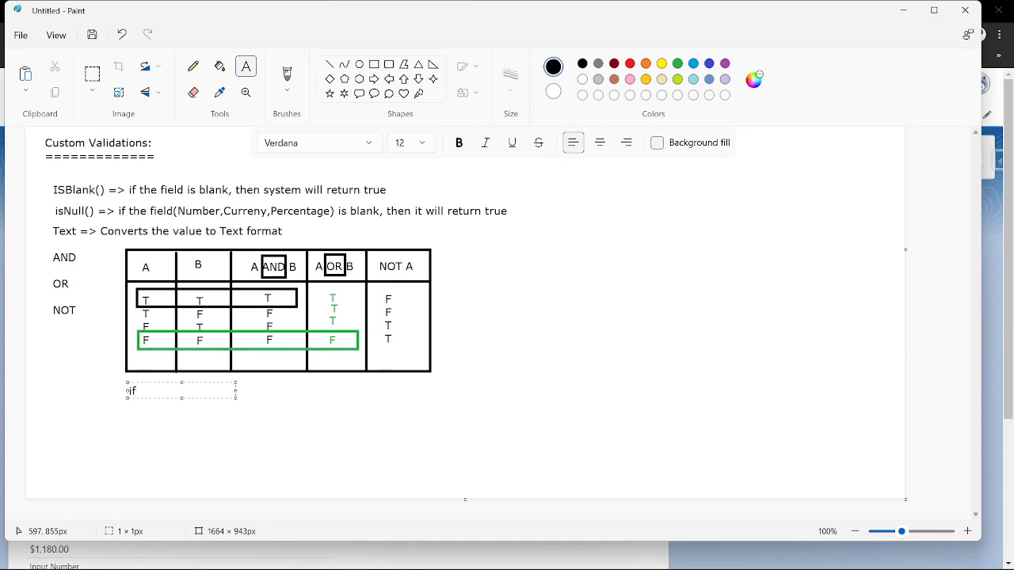
pyautogui.write('Email is Entered then ')
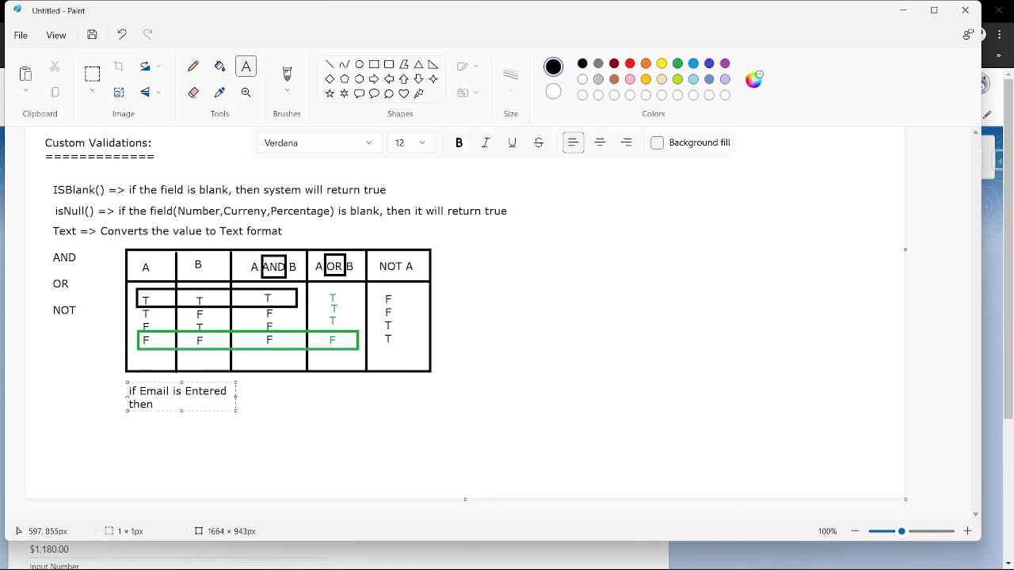
pyautogui.write('fees is Must to b')
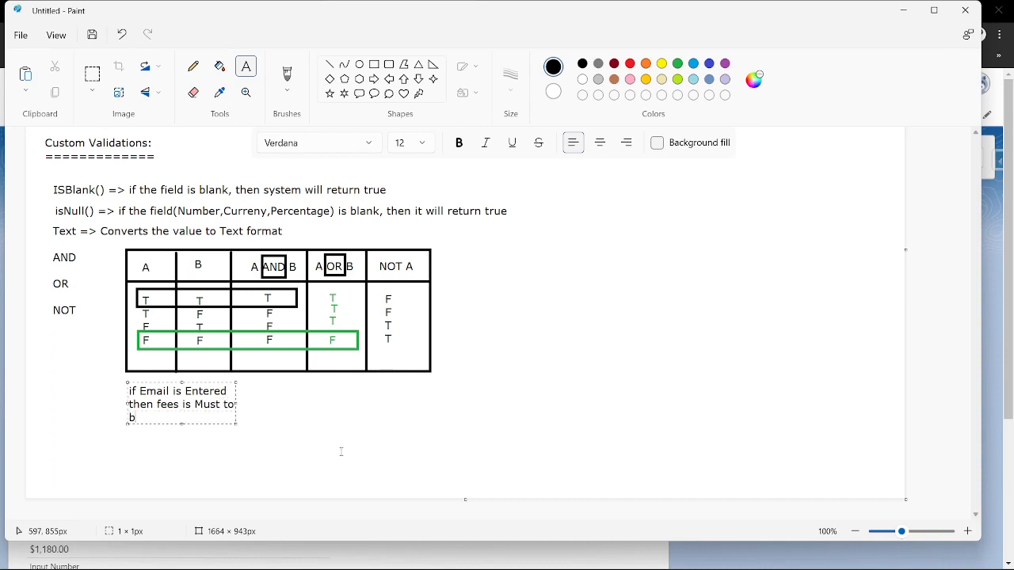
pyautogui.write('e filled')
pyautogui.moveTo(236, 404); pyautogui.dragTo(635, 403)
pyautogui.moveTo(452, 384)
pyautogui.mouseDown()
pyautogui.moveTo(365, 388)
pyautogui.moveTo(441, 386)
pyautogui.mouseUp()
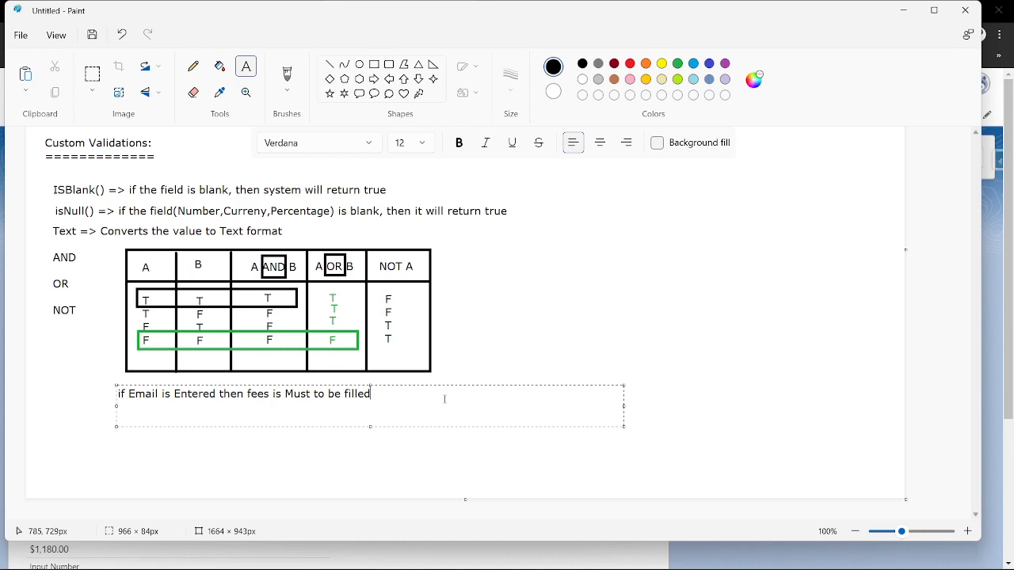
# - Clear C1's Email and Fees inline and try saving, which the rule blocks
pyautogui.click(901, 15)
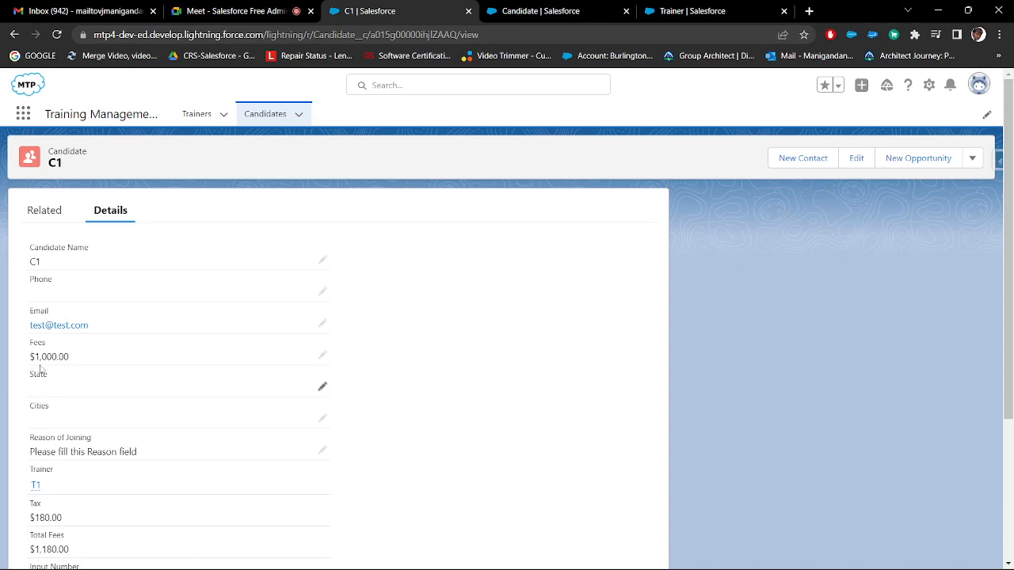
pyautogui.doubleClick(103, 324)
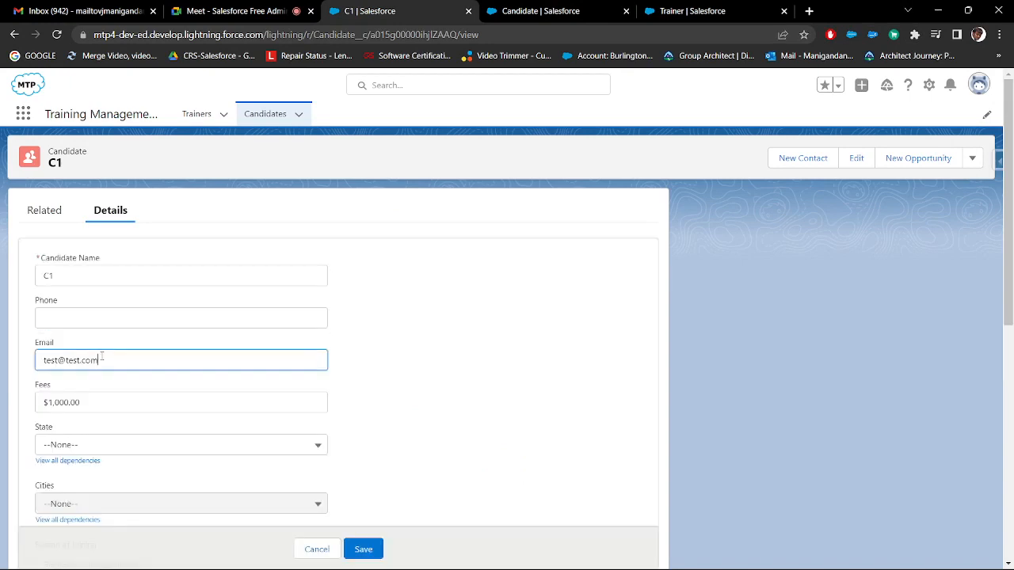
pyautogui.press('BackSpace')
pyautogui.press('Tab')
pyautogui.press('BackSpace')
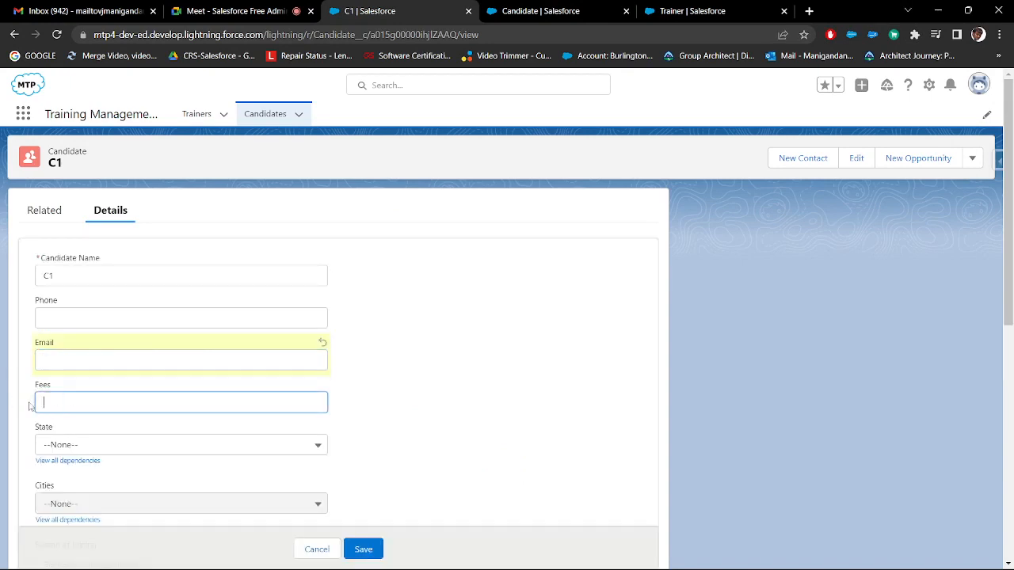
pyautogui.click(362, 550)
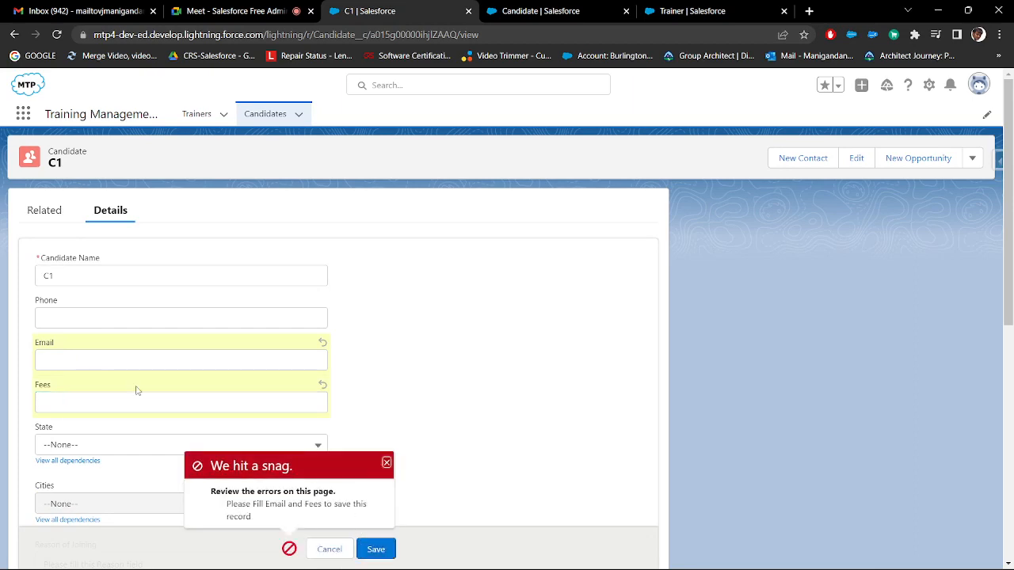
pyautogui.click(130, 351)
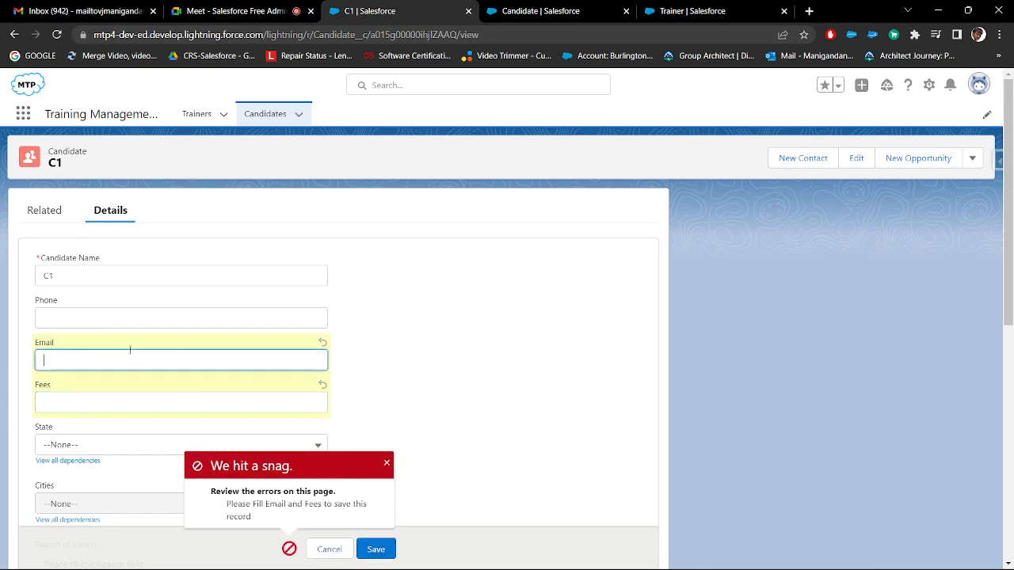
pyautogui.write('test@123.com')
pyautogui.click(378, 551)
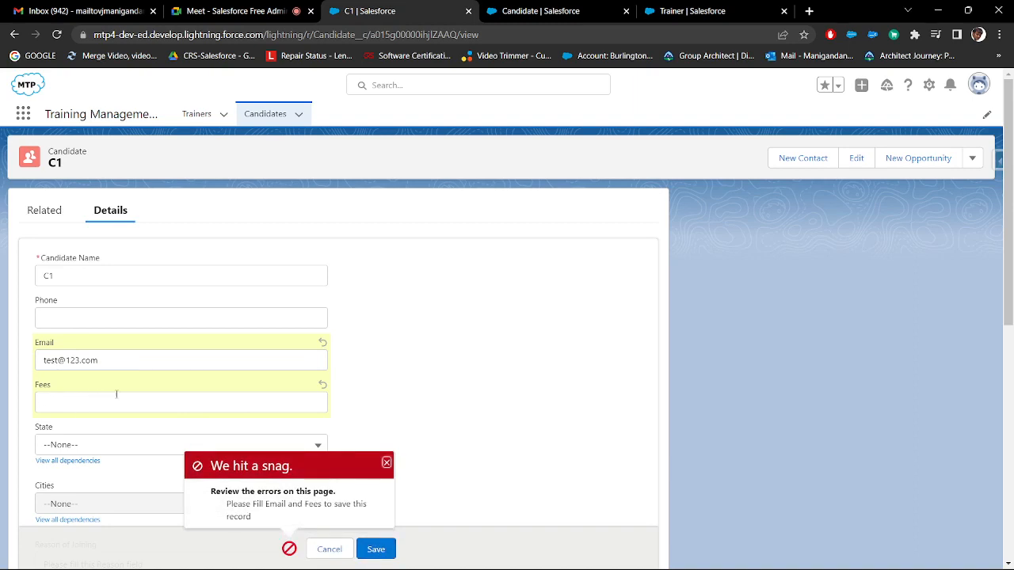
pyautogui.click(524, 11)
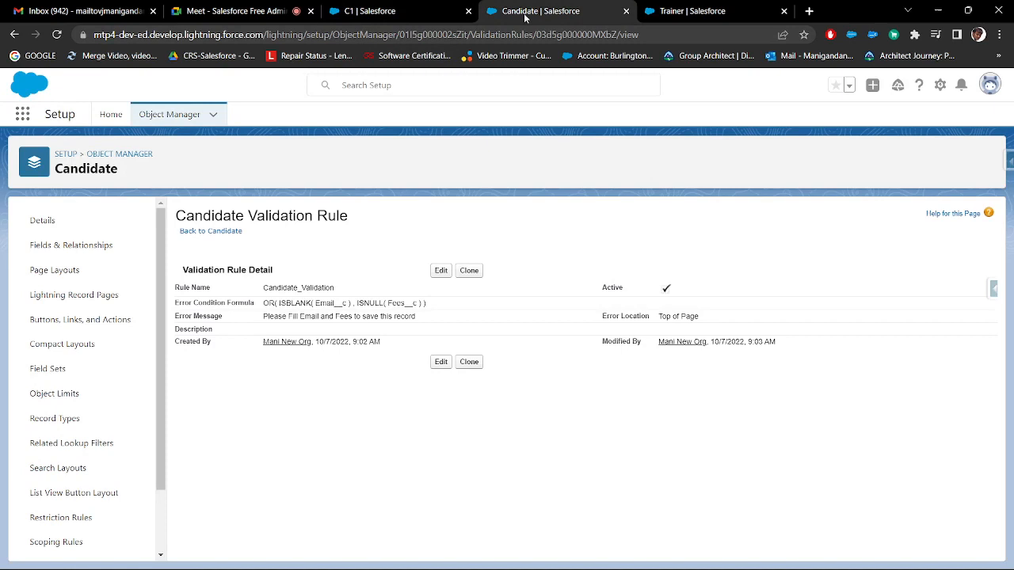
# - Open the rule's error condition and insert NOT from the Functions list after OR(
pyautogui.click(442, 271)
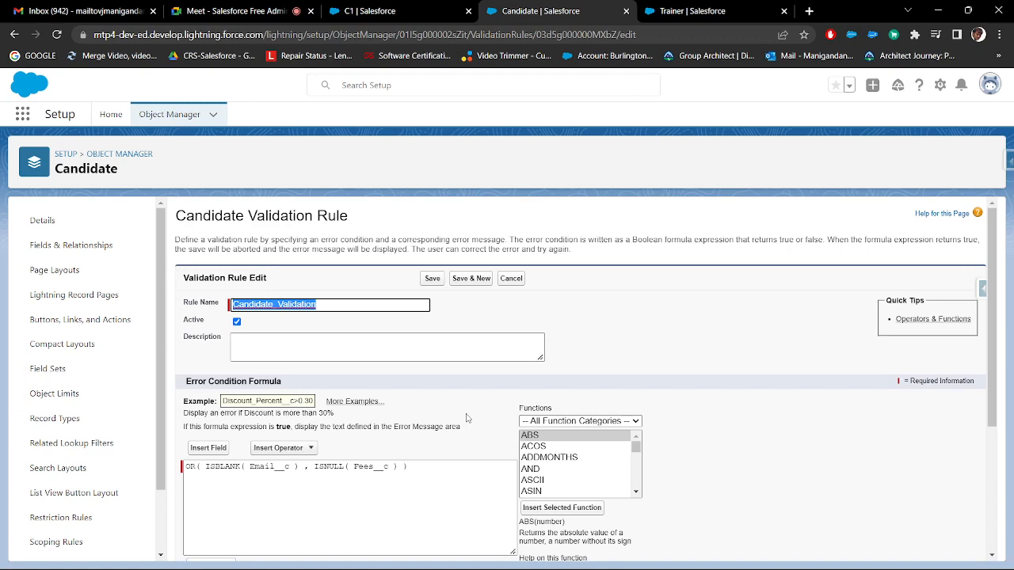
pyautogui.scroll(-2, 341, 373)
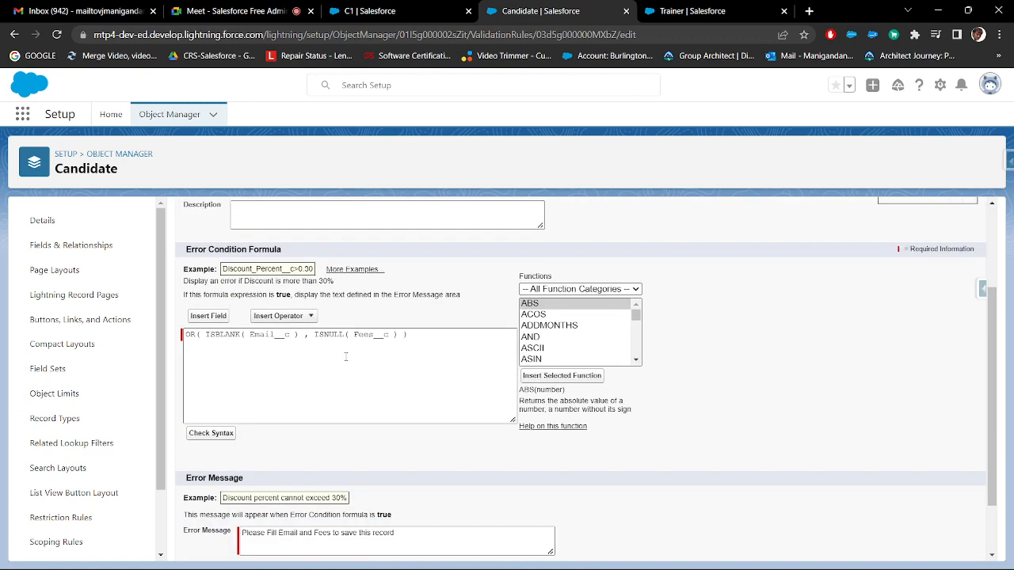
pyautogui.click(206, 336)
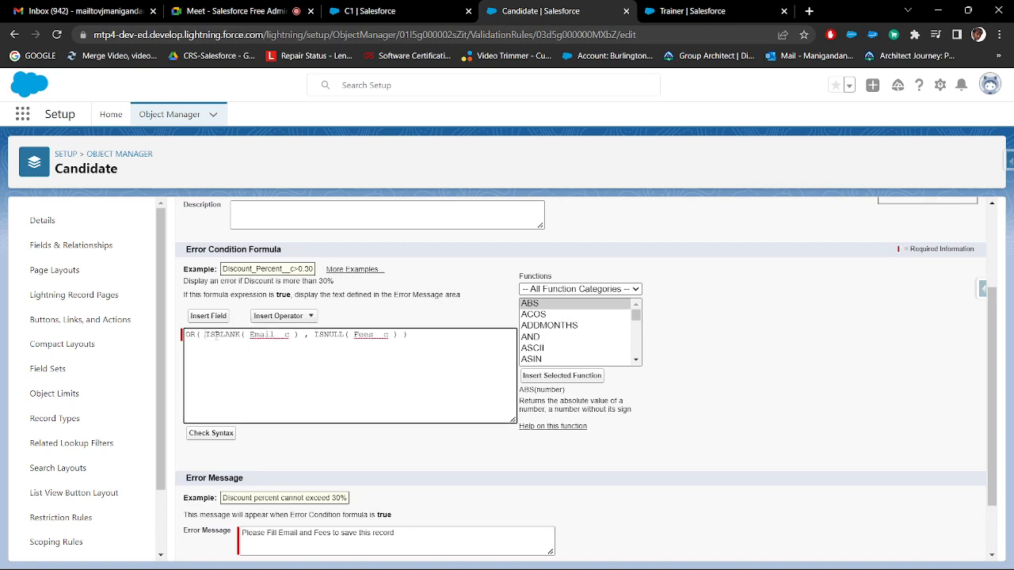
pyautogui.click(539, 339)
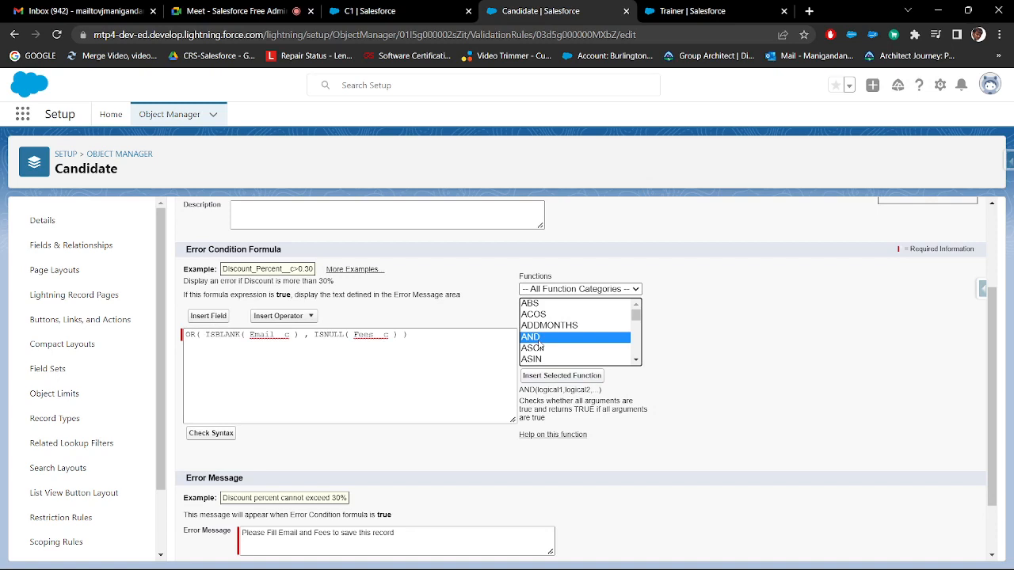
pyautogui.press('n')
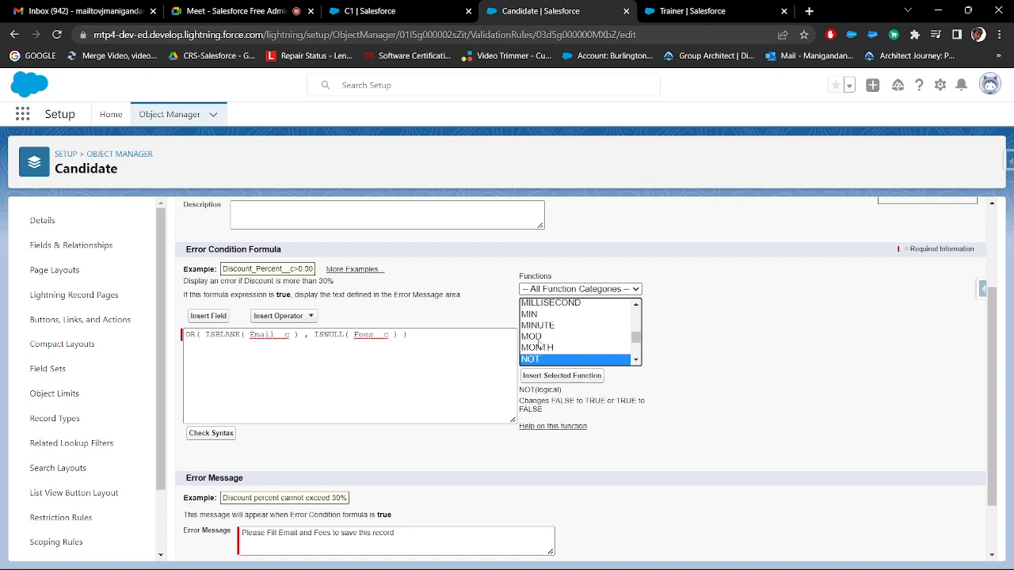
pyautogui.click(561, 376)
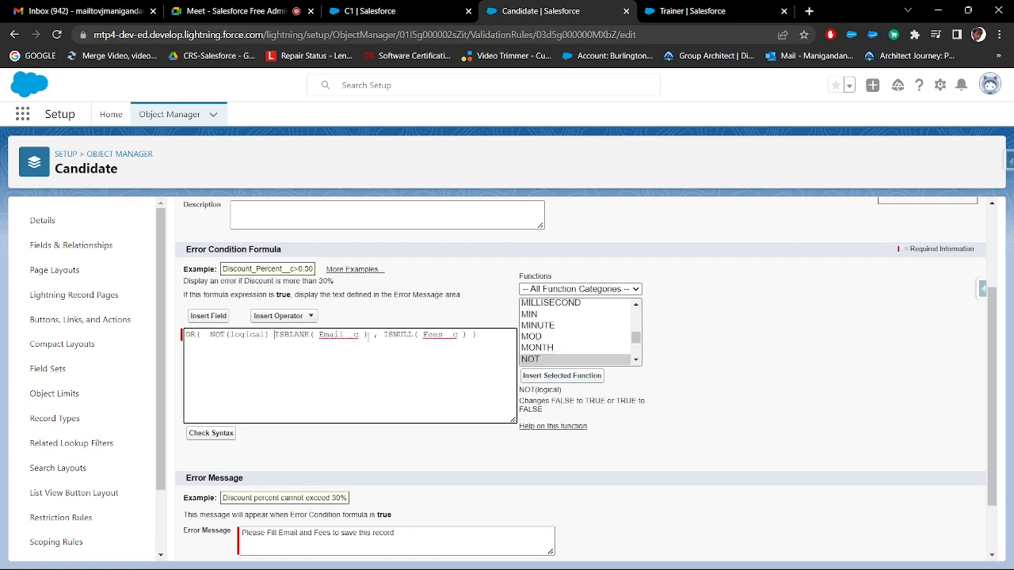
# - Move ISBLANK(Email__c) inside NOT() and remove the extra spaces in the formula
pyautogui.moveTo(369, 334); pyautogui.dragTo(274, 334)
pyautogui.hotkey('ctrl', 'x')
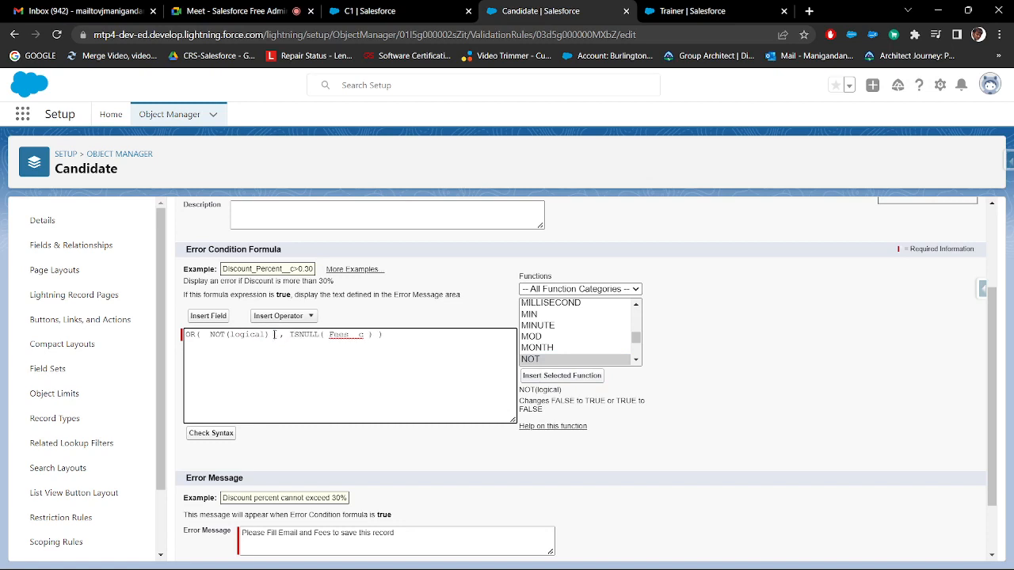
pyautogui.doubleClick(238, 335)
pyautogui.hotkey('ctrl', 'v')
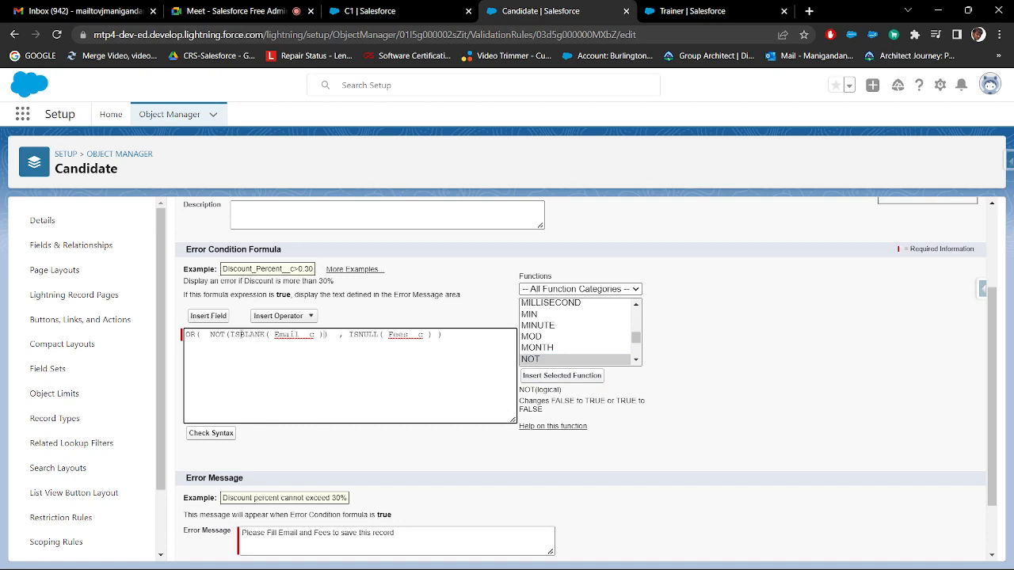
pyautogui.moveTo(338, 339); pyautogui.dragTo(328, 336)
pyautogui.press('BackSpace')
pyautogui.click(271, 334)
pyautogui.press('BackSpace')
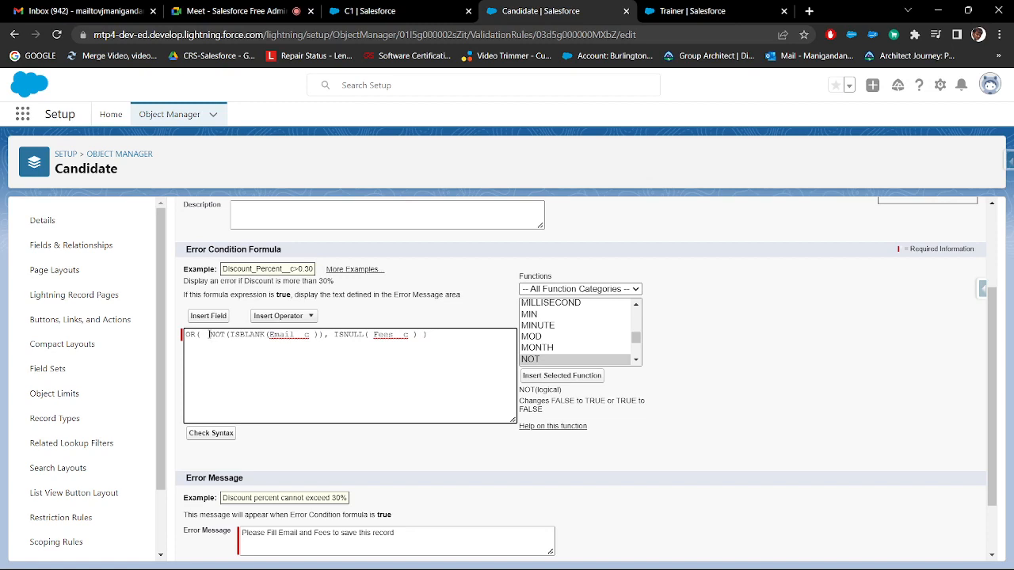
pyautogui.moveTo(207, 337); pyautogui.dragTo(201, 336)
pyautogui.press('Delete')
pyautogui.press('Delete')
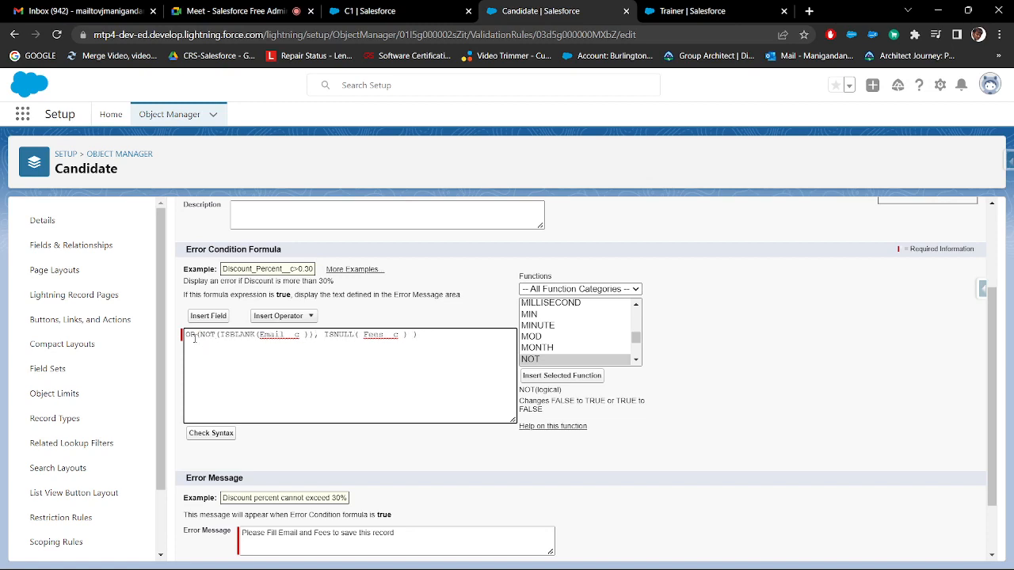
# - Change OR to AND and review the NOT(ISBLANK(Email__c)) and ISNULL(Fees__c) conditions
pyautogui.moveTo(199, 336); pyautogui.dragTo(186, 336)
pyautogui.write('AND')
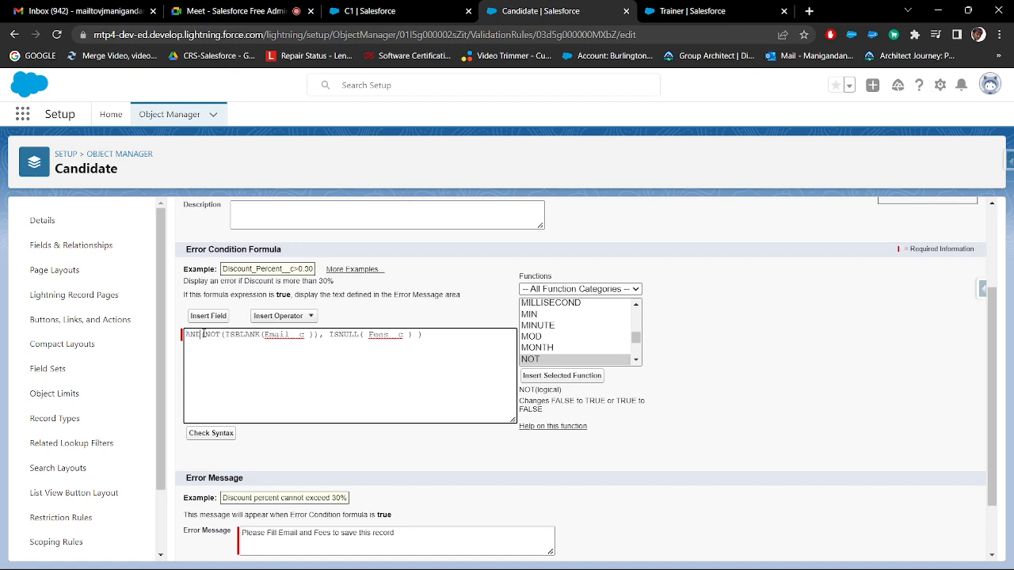
pyautogui.moveTo(204, 334); pyautogui.dragTo(314, 337)
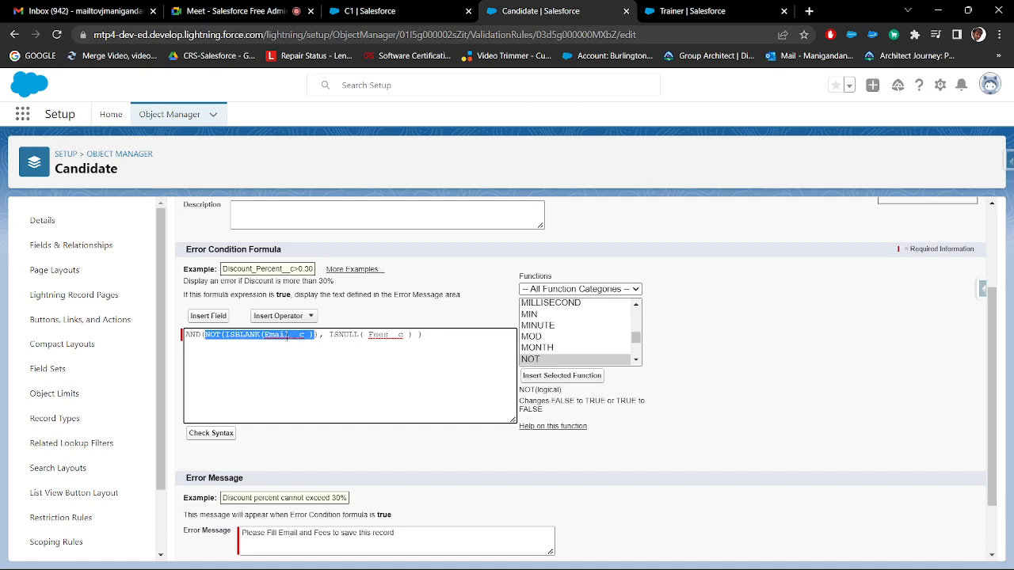
pyautogui.moveTo(327, 334); pyautogui.dragTo(417, 339)
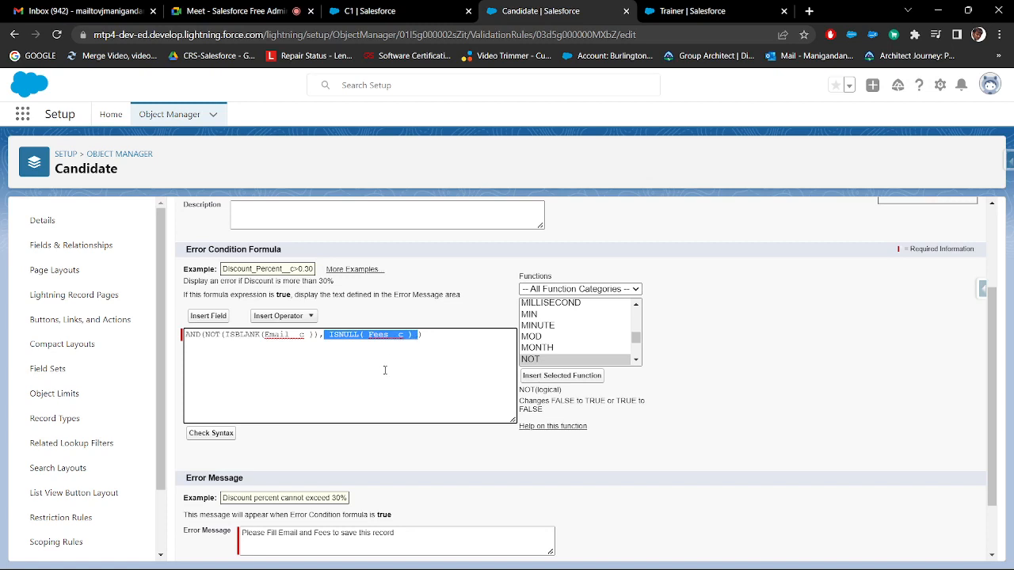
pyautogui.scroll(-1, 385, 370)
pyautogui.moveTo(420, 451); pyautogui.dragTo(188, 453)
# - Save the rule with the message 'Please Enter Fees Information if you already filled the email address'
pyautogui.write('Pl')
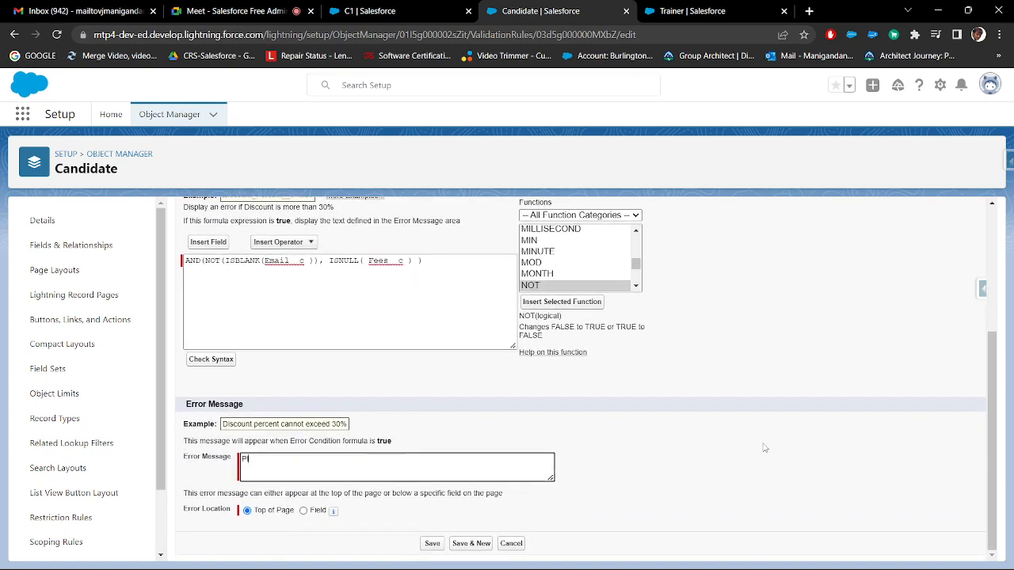
pyautogui.write('ease Enter Fees Information')
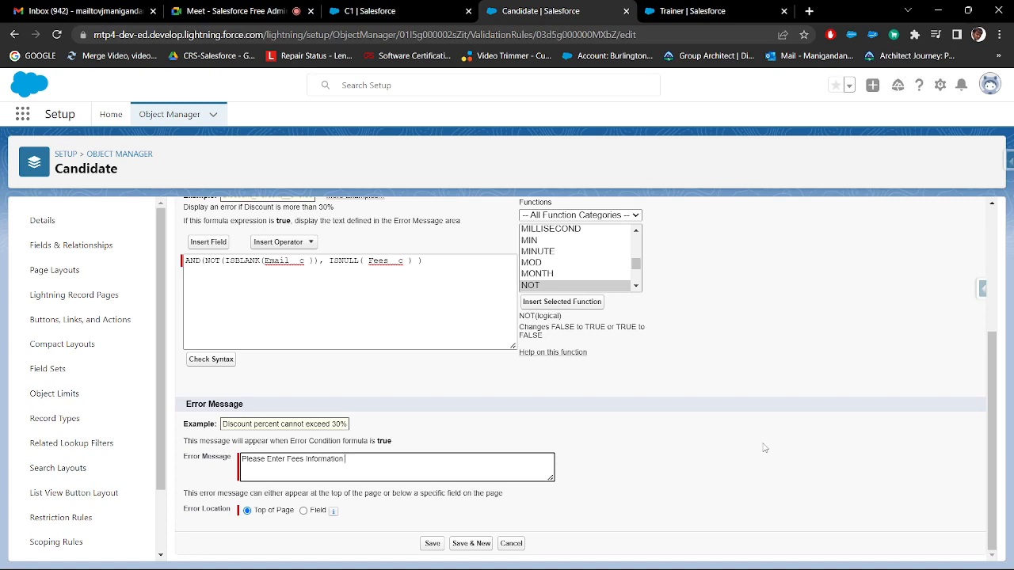
pyautogui.write(' if you already filled the email address')
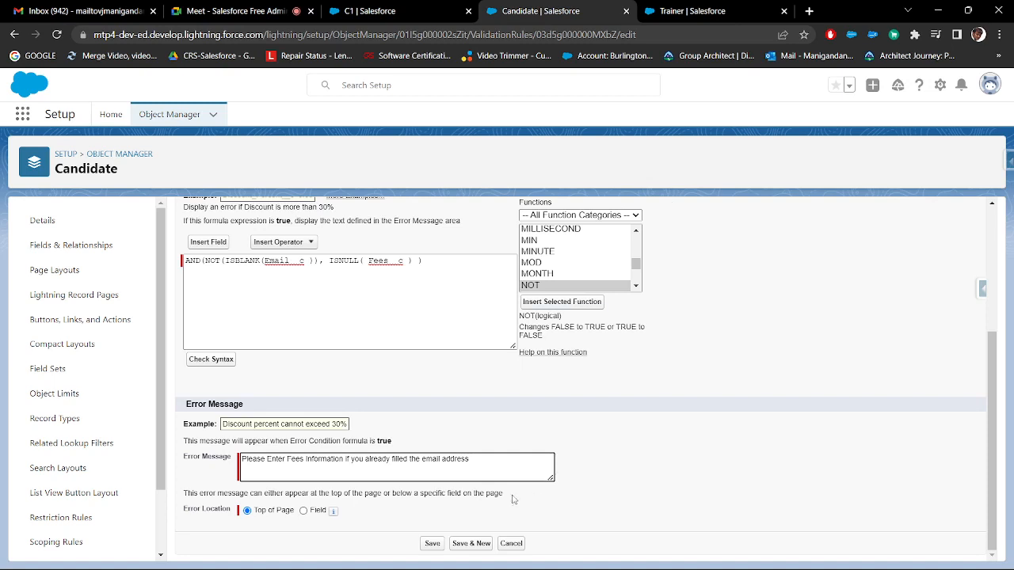
pyautogui.click(432, 545)
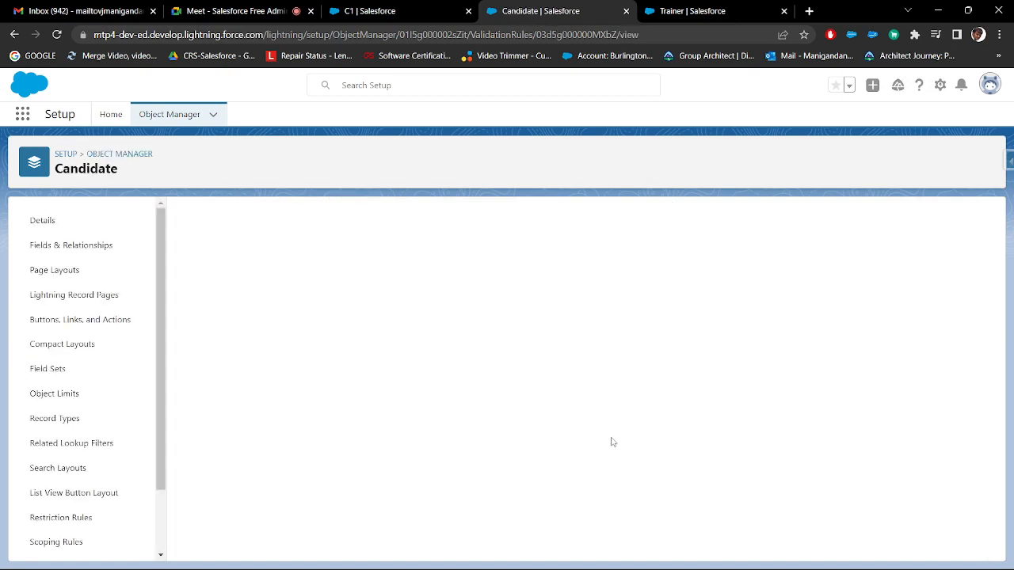
pyautogui.click(411, 16)
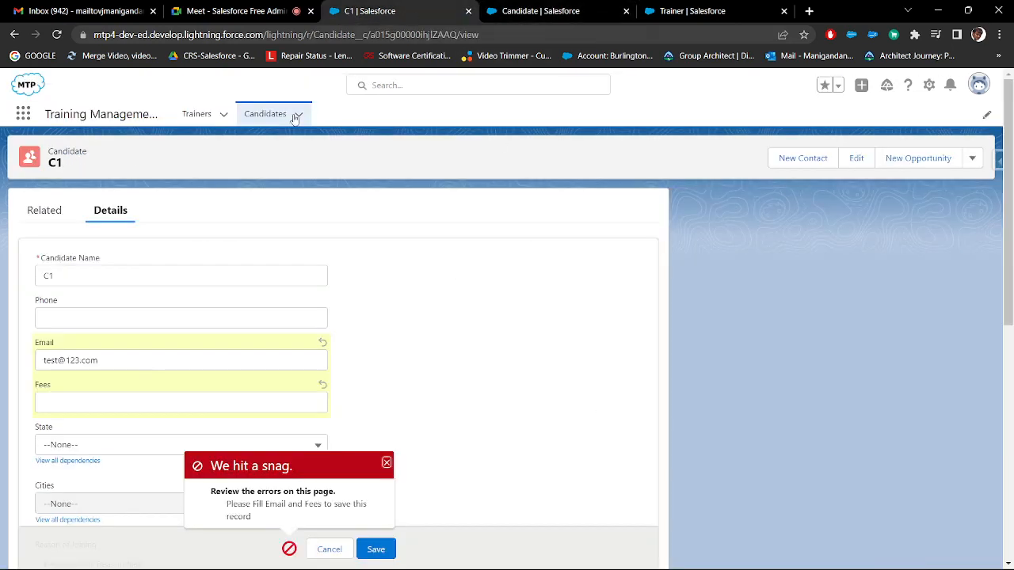
# - Clear C1's Email field and save the record with both Email and Fees blank
pyautogui.click(271, 359)
pyautogui.press('BackSpace')
pyautogui.press('BackSpace')
pyautogui.hotkey('ctrl', 'a')
pyautogui.press('BackSpace')
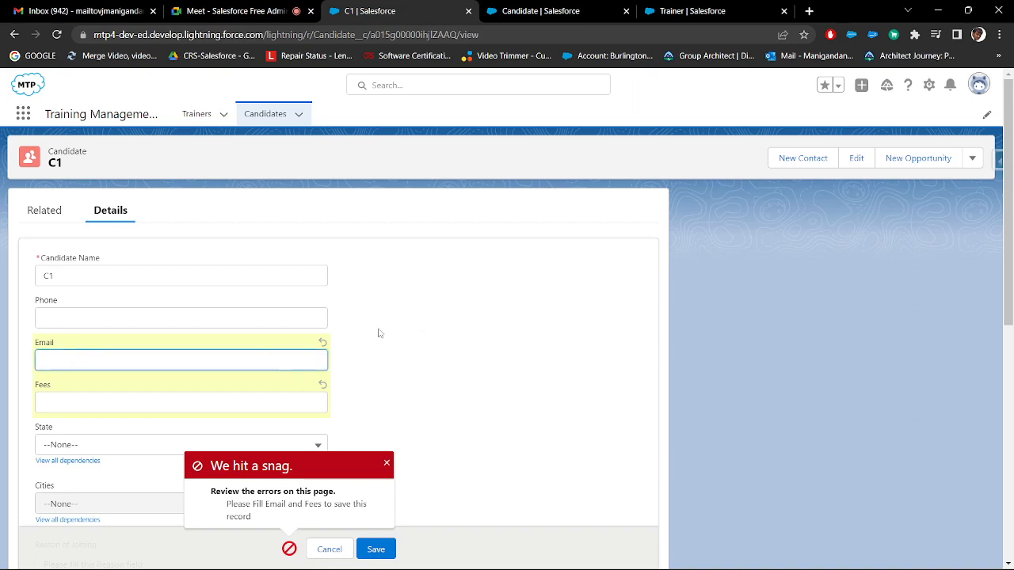
pyautogui.click(380, 549)
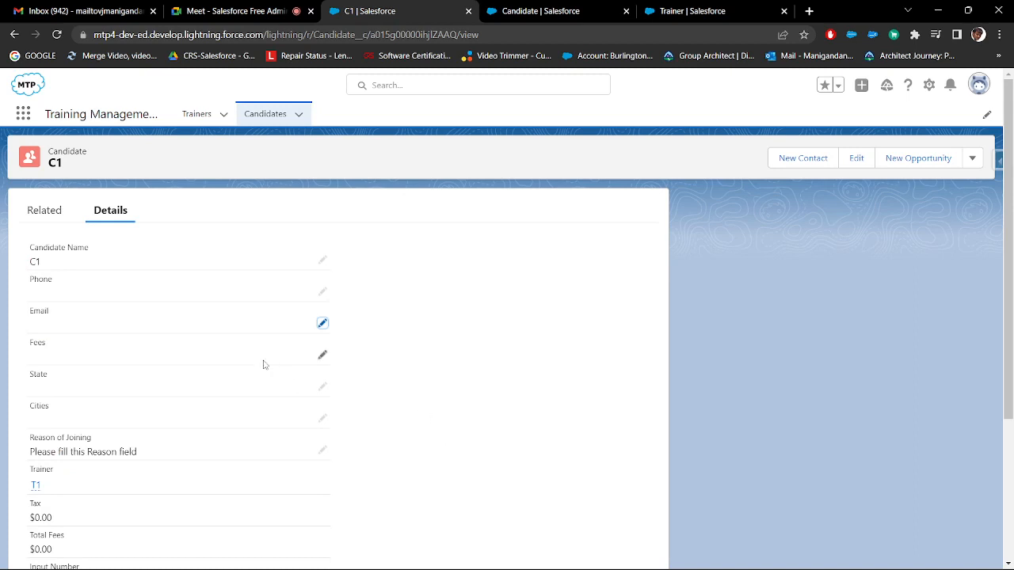
pyautogui.doubleClick(233, 324)
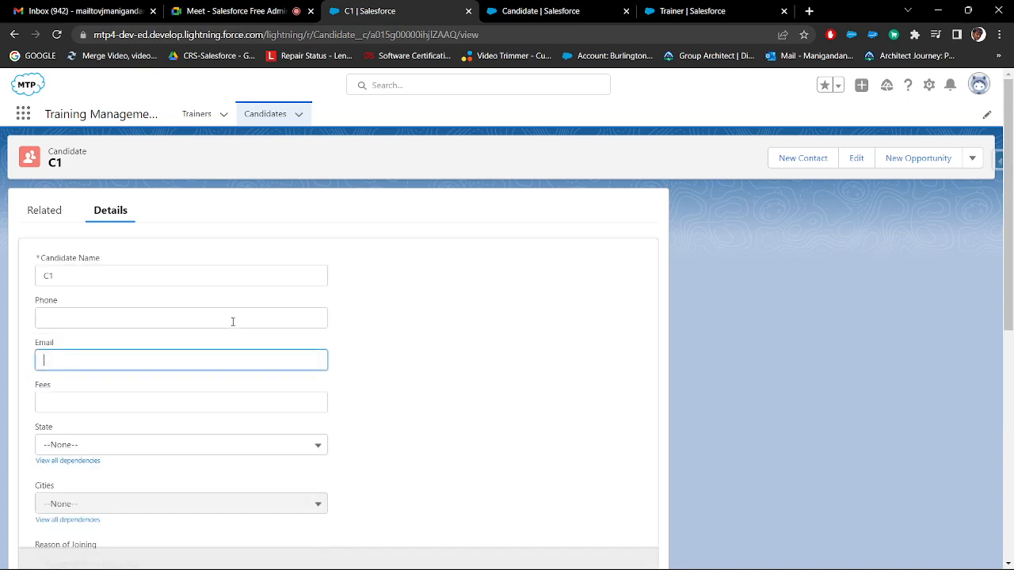
pyautogui.write('test@te')
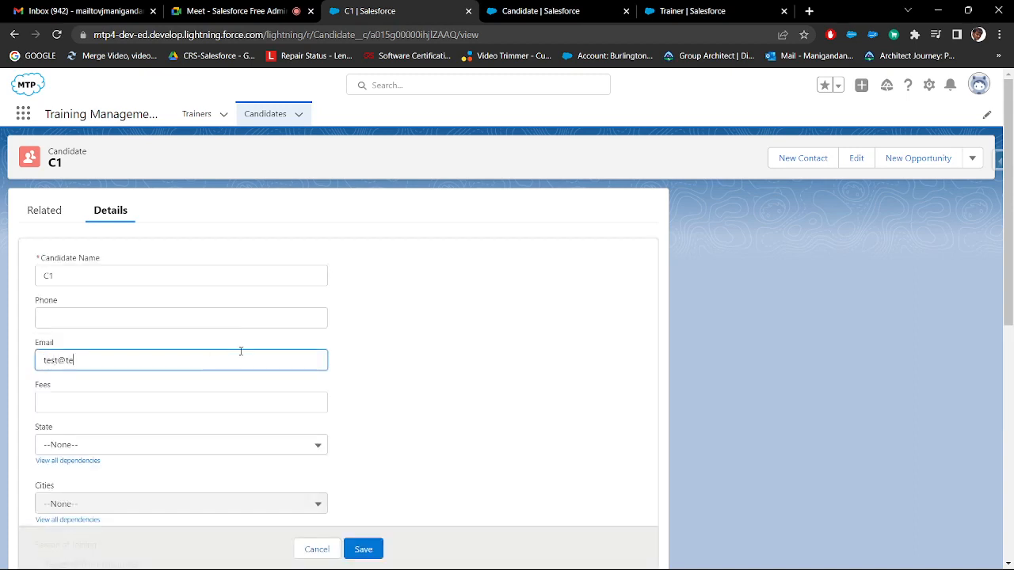
pyautogui.write('st.com')
pyautogui.click(366, 547)
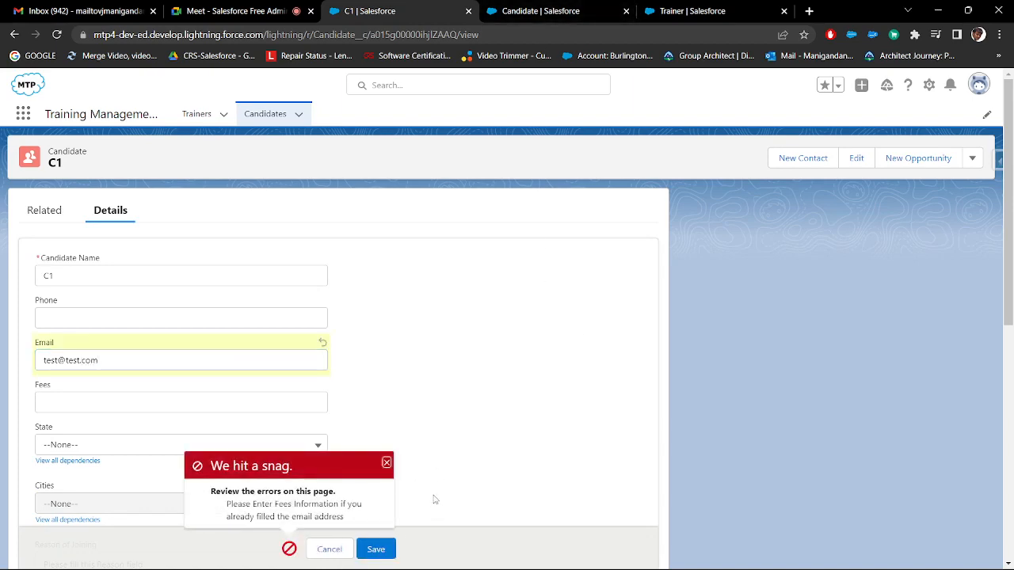
pyautogui.scroll(-2, 478, 375)
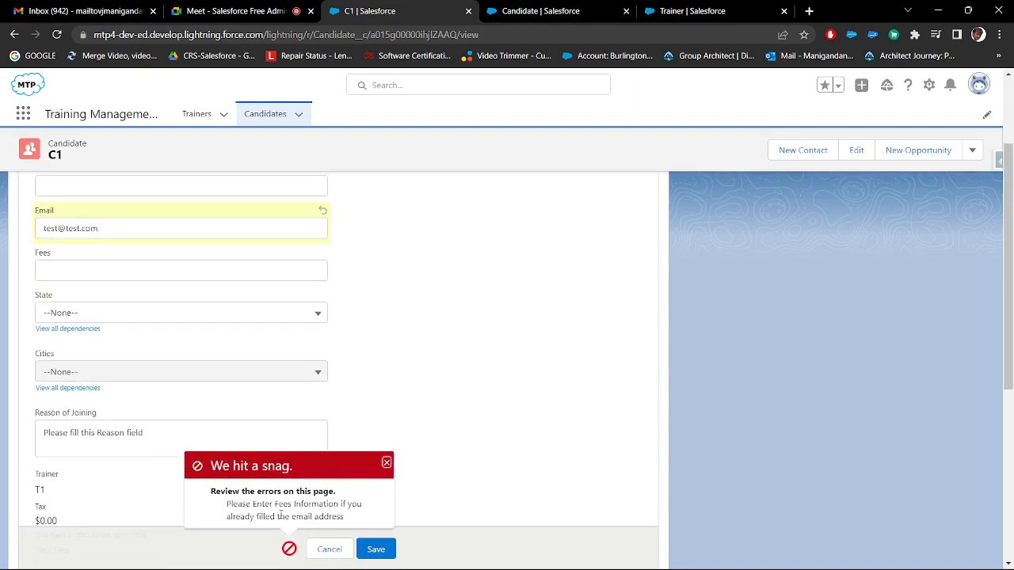
pyautogui.moveTo(227, 503); pyautogui.dragTo(346, 520)
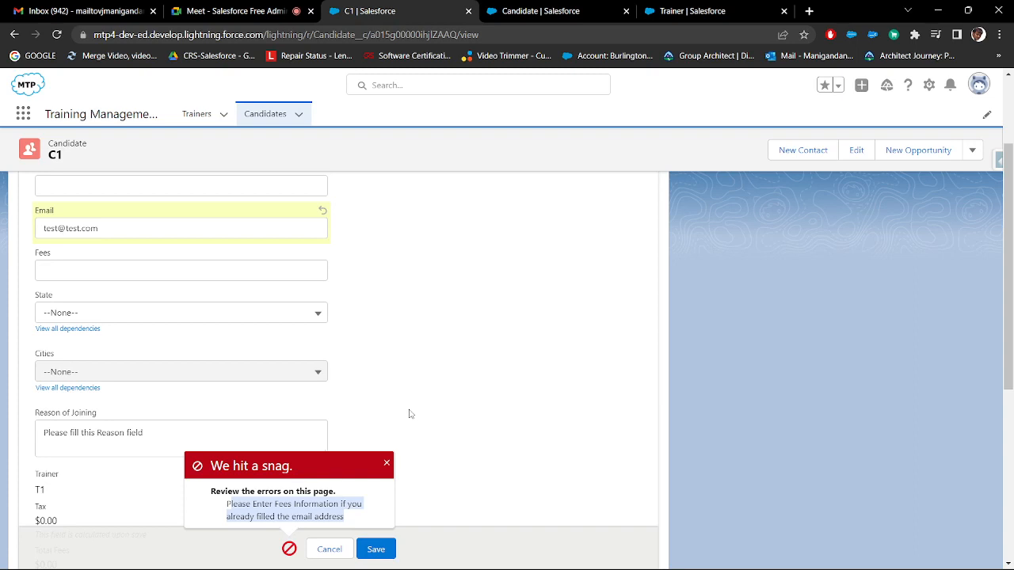
pyautogui.hotkey('alt', 'Tab')
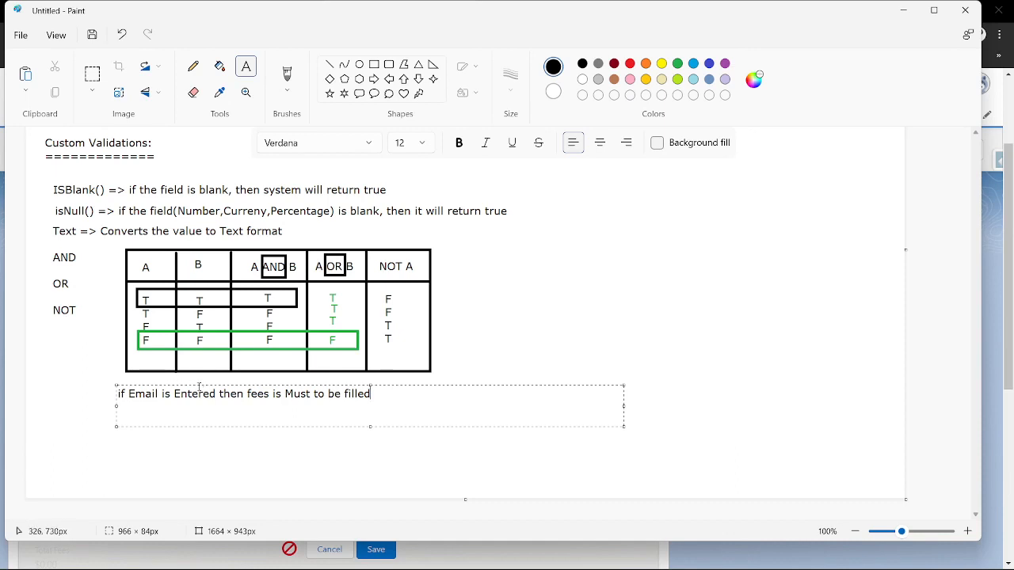
# - Move the email-and-fees note up-left and draw a down arrow below NOT
pyautogui.moveTo(195, 387); pyautogui.dragTo(119, 376)
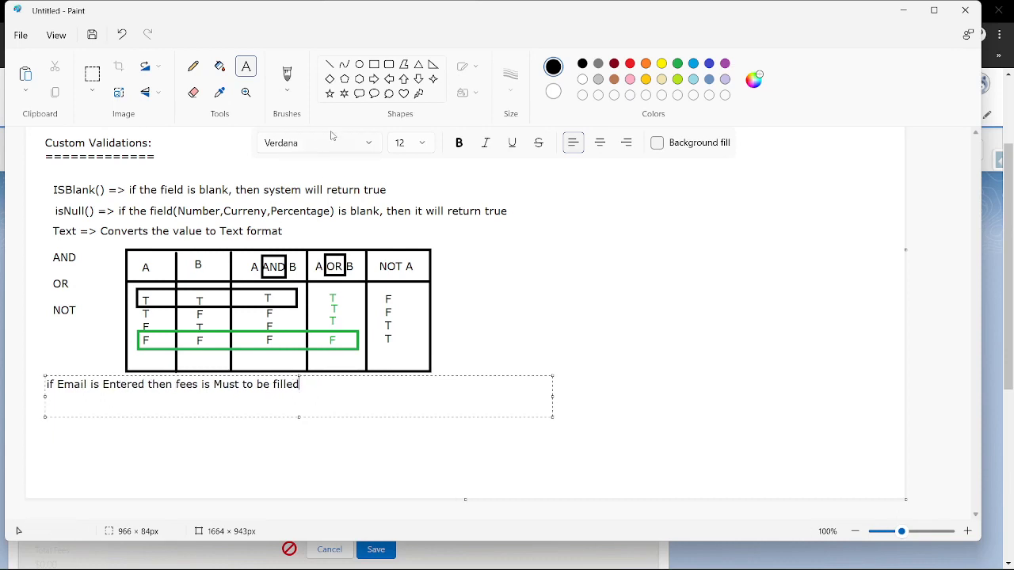
pyautogui.click(419, 79)
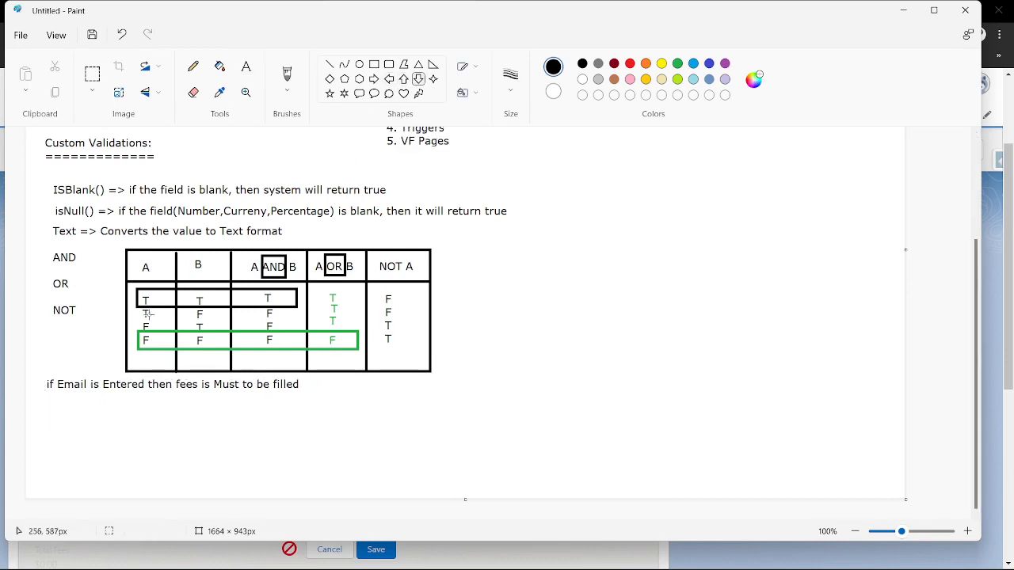
pyautogui.moveTo(58, 322); pyautogui.dragTo(64, 347)
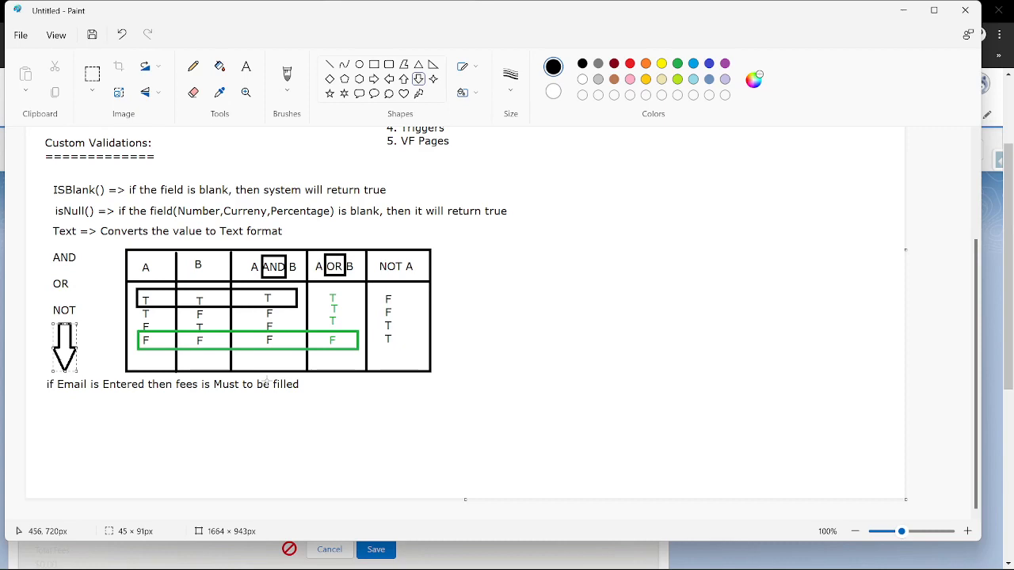
pyautogui.scroll(3, 521, 328)
pyautogui.scroll(-2, 521, 315)
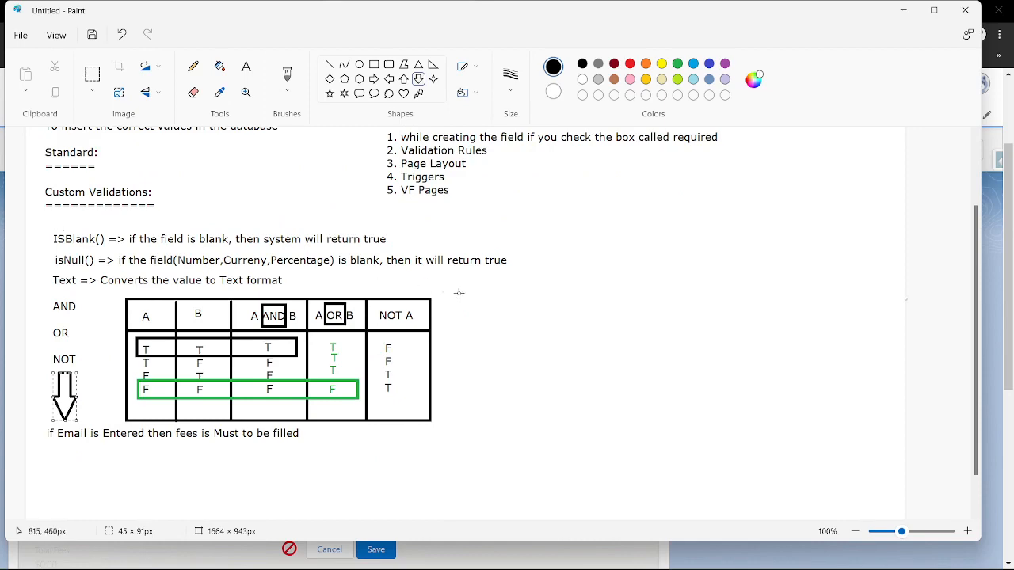
# - Bring up the Candidate_Validation rule detail page in the browser
pyautogui.hotkey('alt', 'Tab')
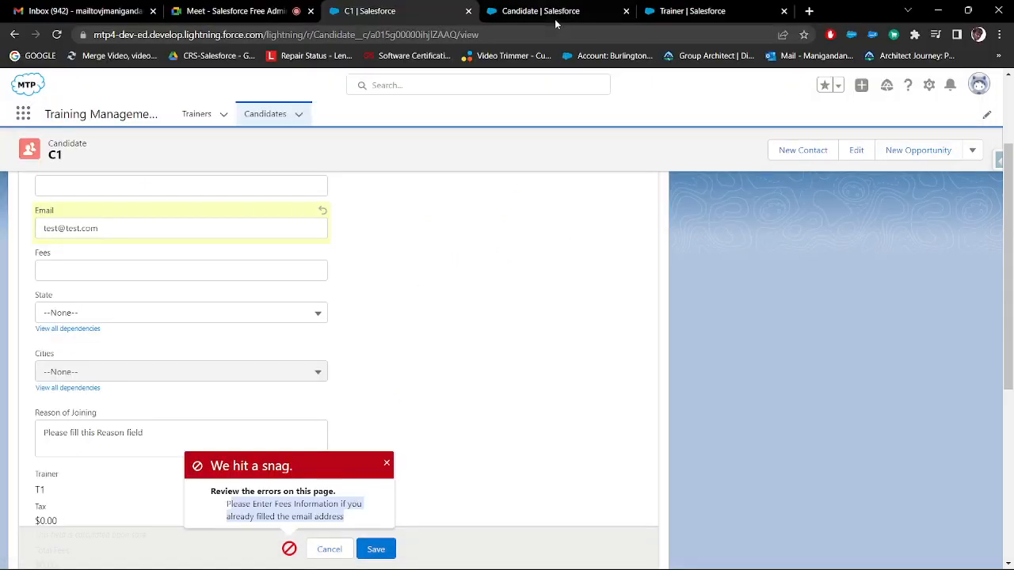
pyautogui.hotkey('alt', 'Tab')
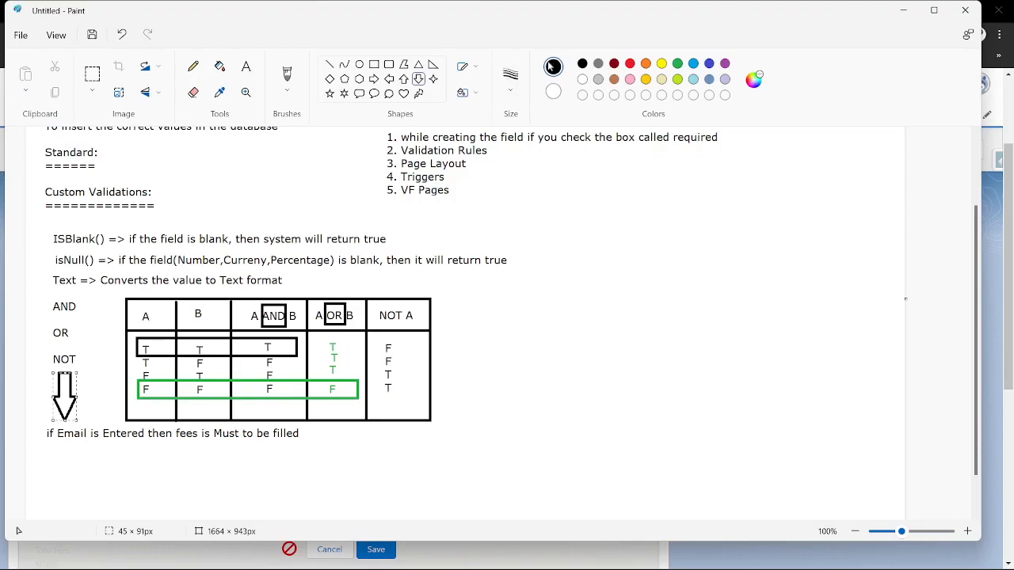
pyautogui.hotkey('alt', 'Tab')
pyautogui.click(567, 20)
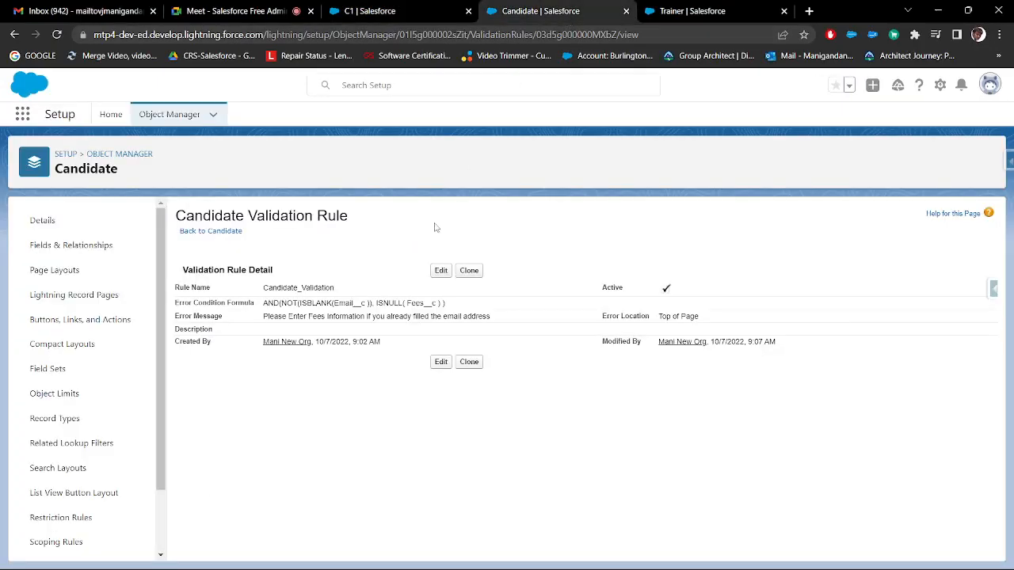
# - Edit the Candidate_Validation rule and browse the Functions list down to FORMATDURATION
pyautogui.click(441, 271)
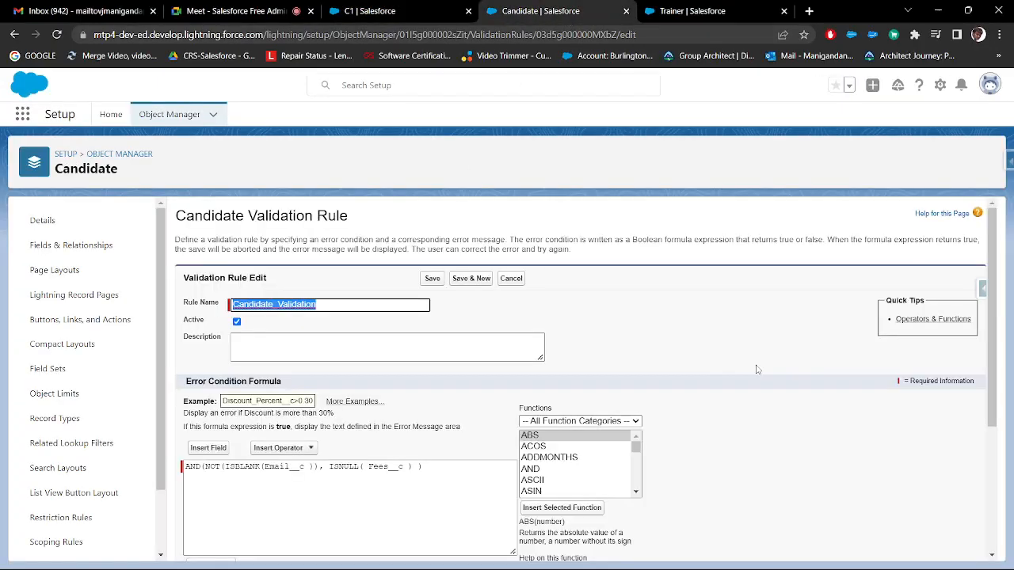
pyautogui.scroll(-1, 756, 370)
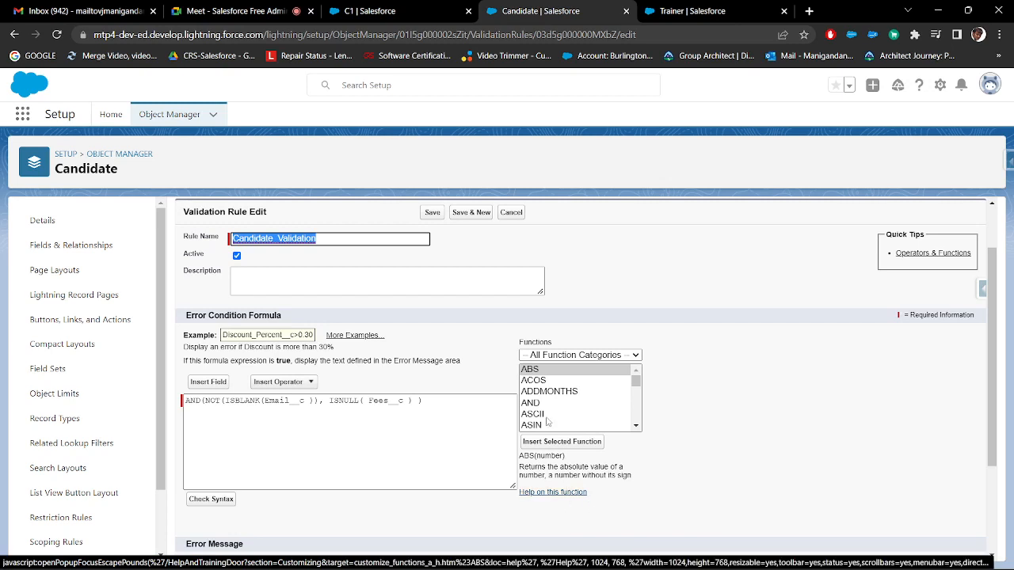
pyautogui.scroll(-2, 542, 407)
pyautogui.scroll(-2, 542, 407)
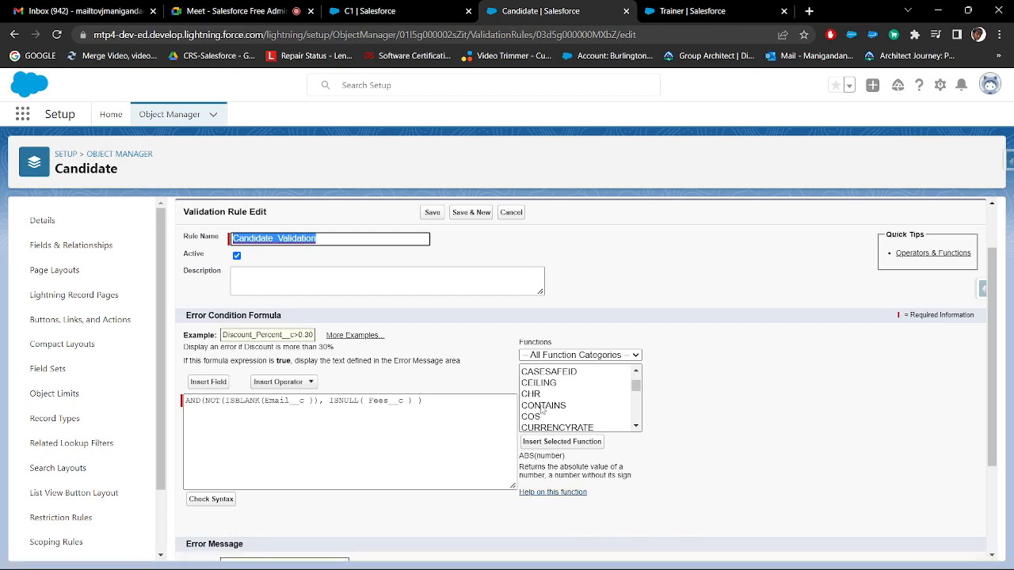
pyautogui.scroll(-4, 542, 407)
pyautogui.click(542, 406)
# - Show ISPICKVAL's syntax and description, then open its help page
pyautogui.scroll(-6, 542, 407)
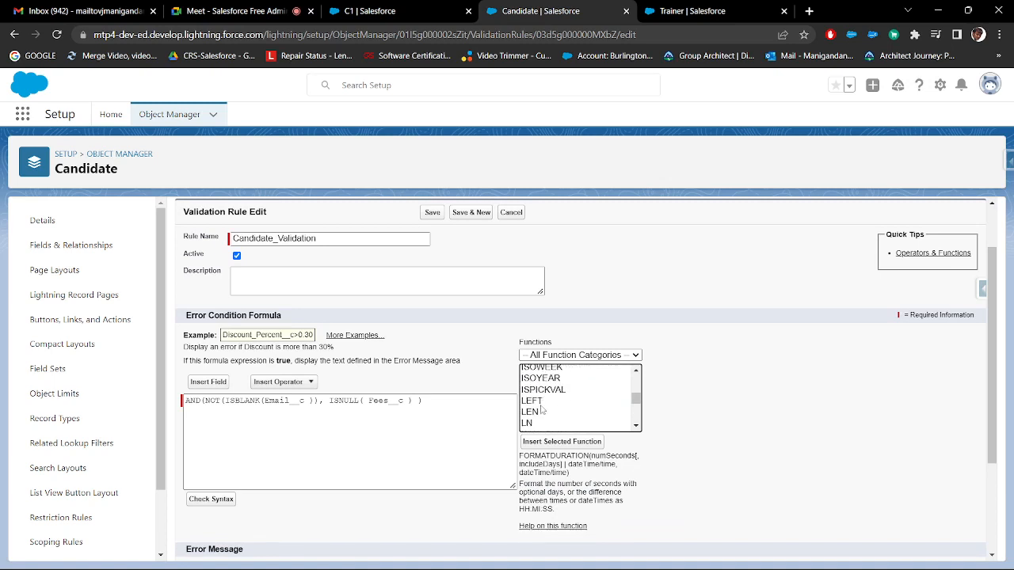
pyautogui.click(542, 402)
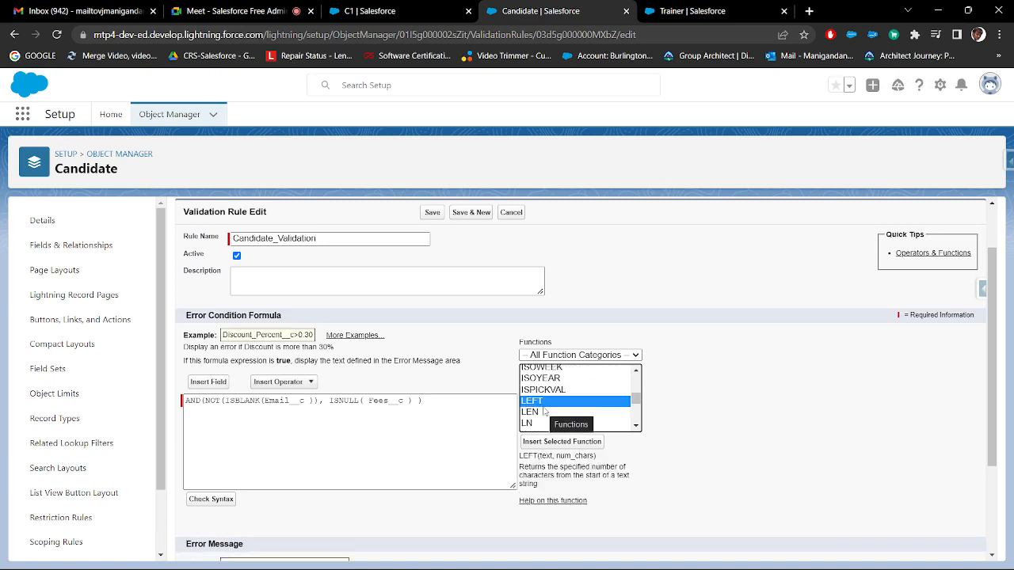
pyautogui.click(536, 390)
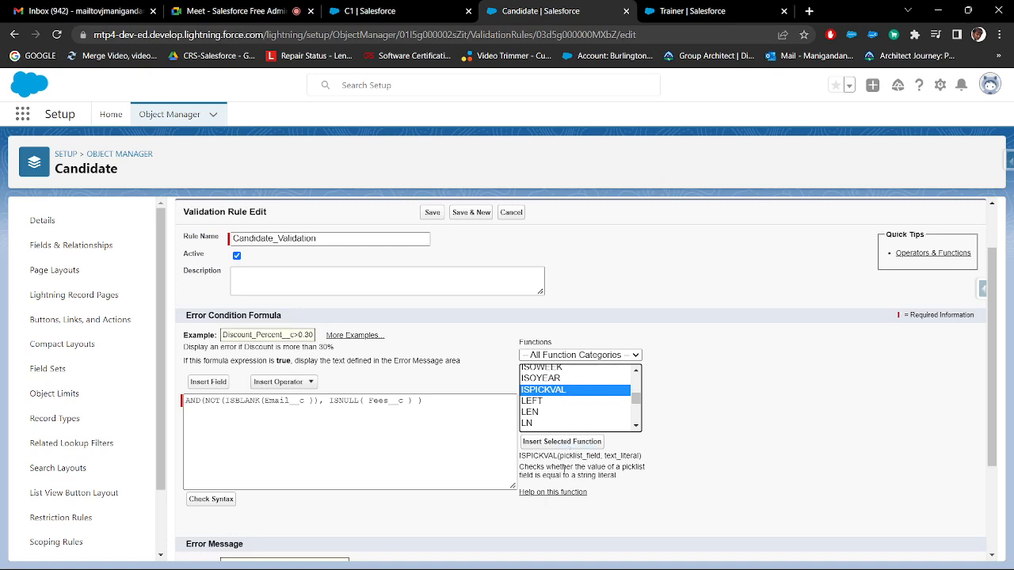
pyautogui.click(553, 492)
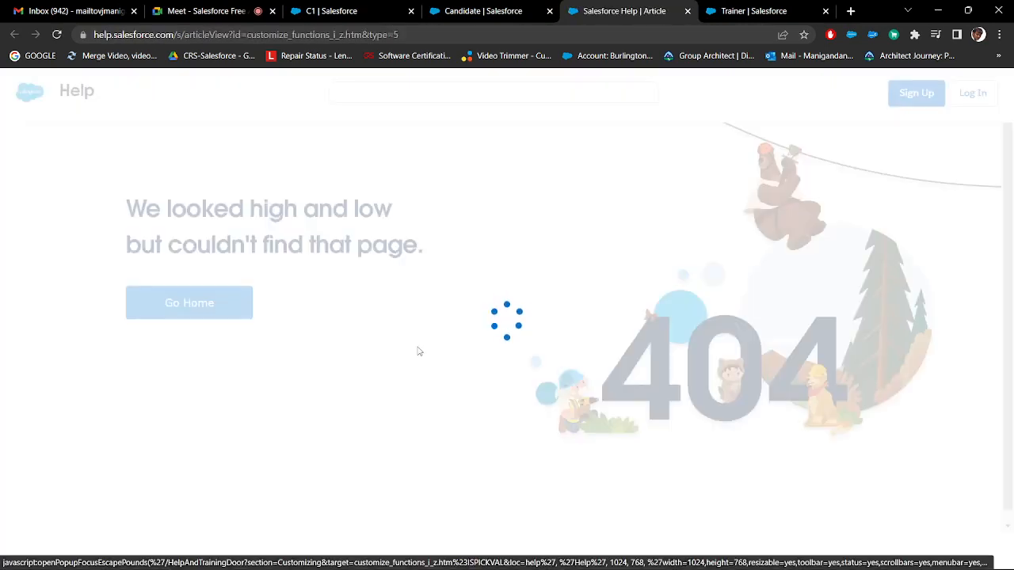
# - Copy ISPICKVAL from the rule editor and paste it into the Salesforce Help search
pyautogui.click(483, 12)
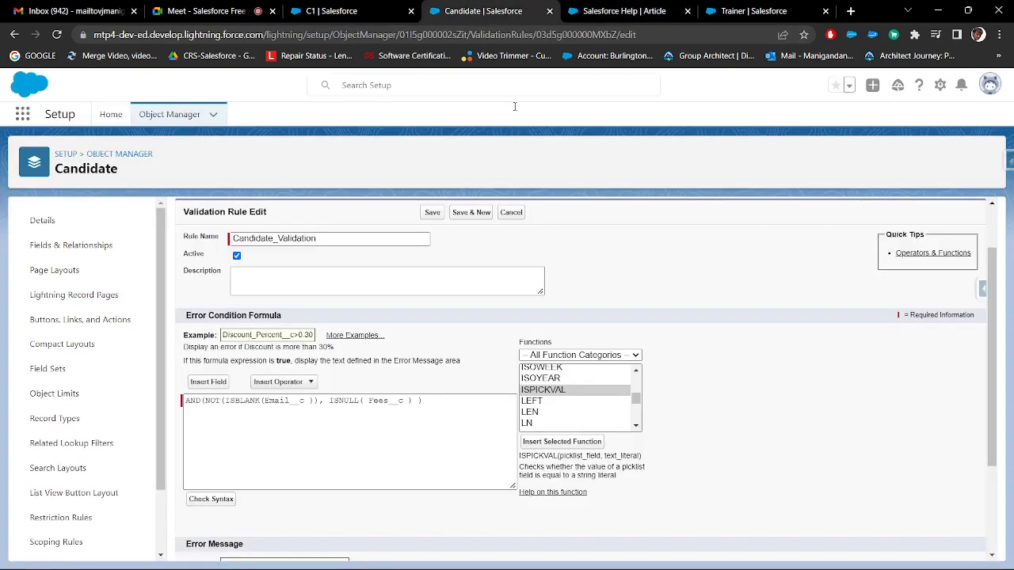
pyautogui.moveTo(521, 456); pyautogui.dragTo(555, 452)
pyautogui.click(623, 16)
pyautogui.click(491, 94)
pyautogui.write('ISPICKVAL')
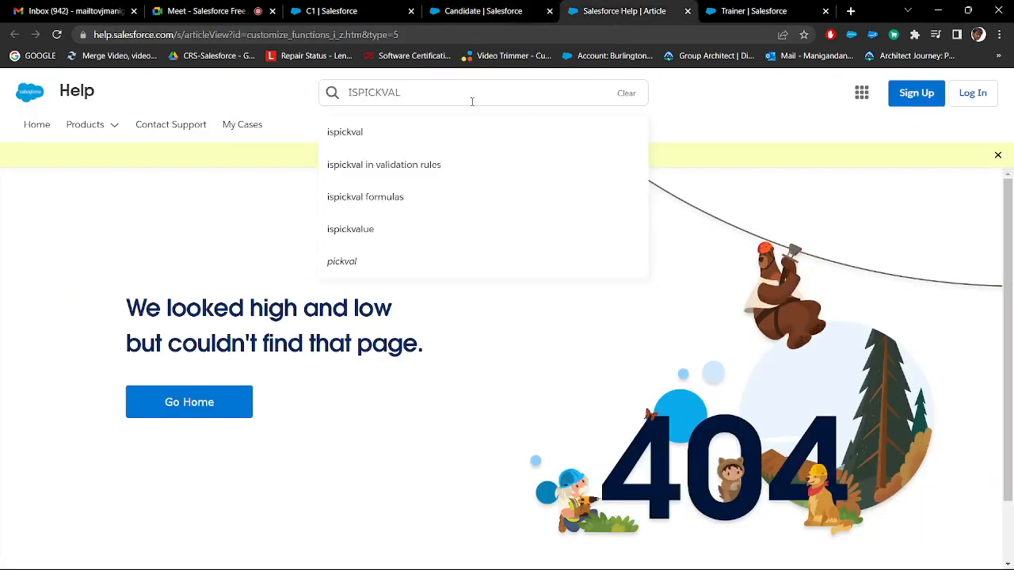
# - Search Help for 'ispickval in validation rules' and scroll through the 424 results
pyautogui.click(398, 164)
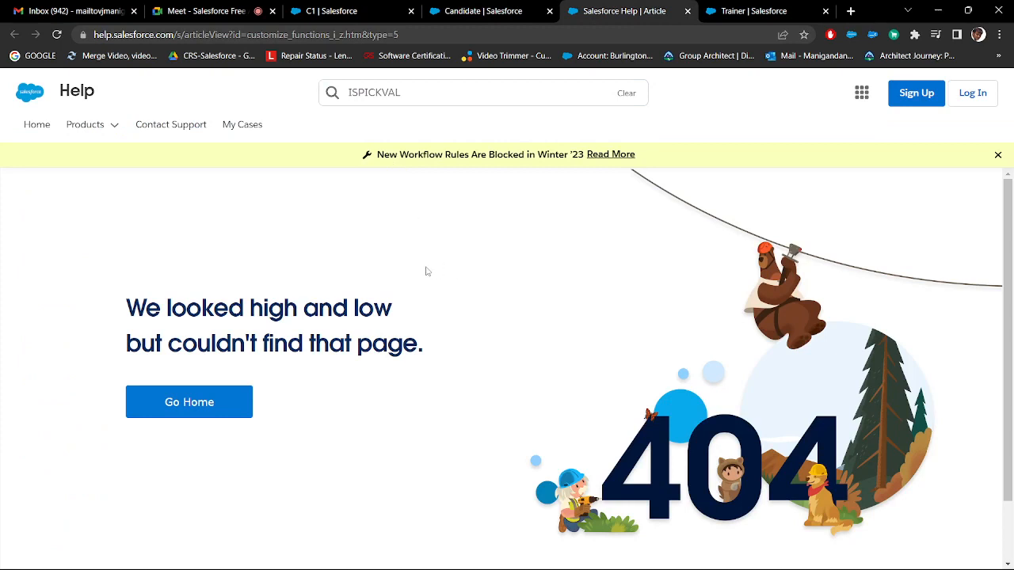
pyautogui.click(448, 92)
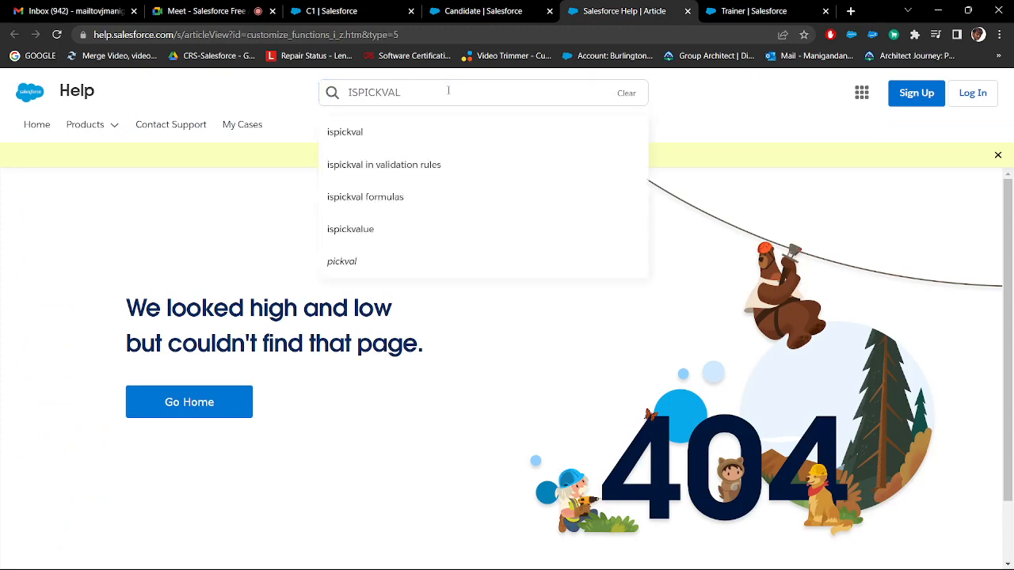
pyautogui.click(415, 165)
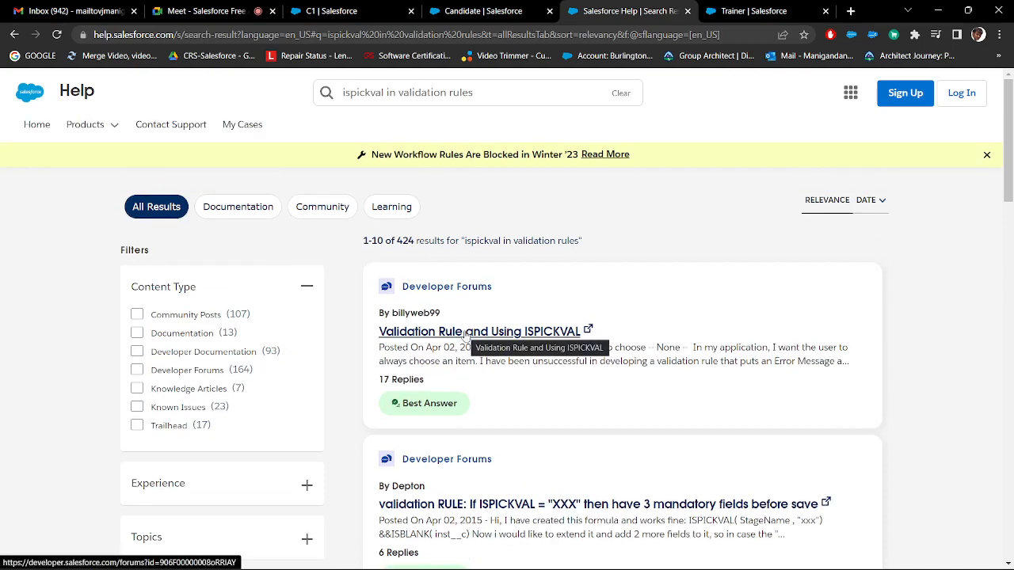
pyautogui.scroll(-4, 466, 336)
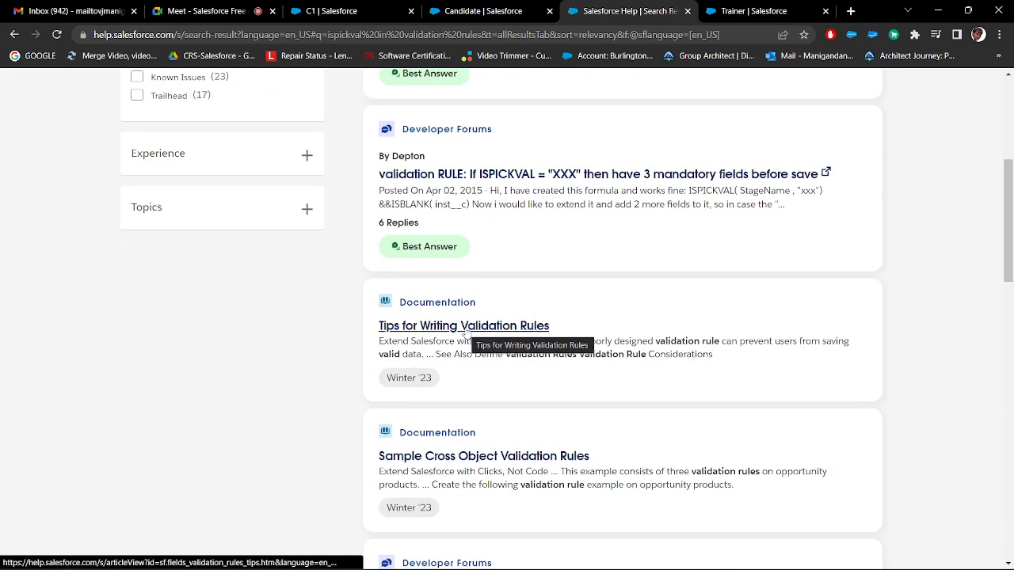
pyautogui.scroll(-3, 465, 336)
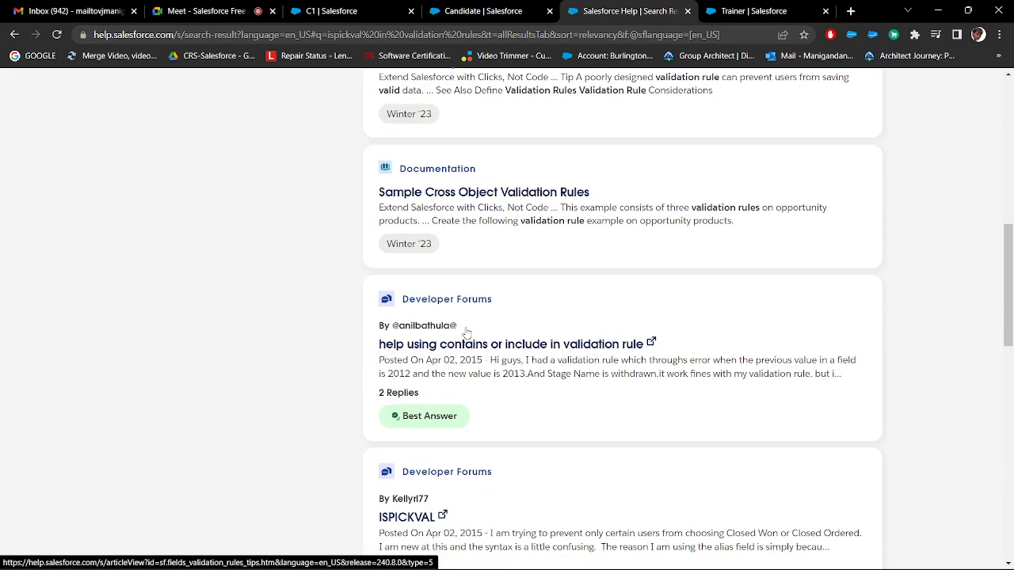
pyautogui.scroll(-2, 466, 334)
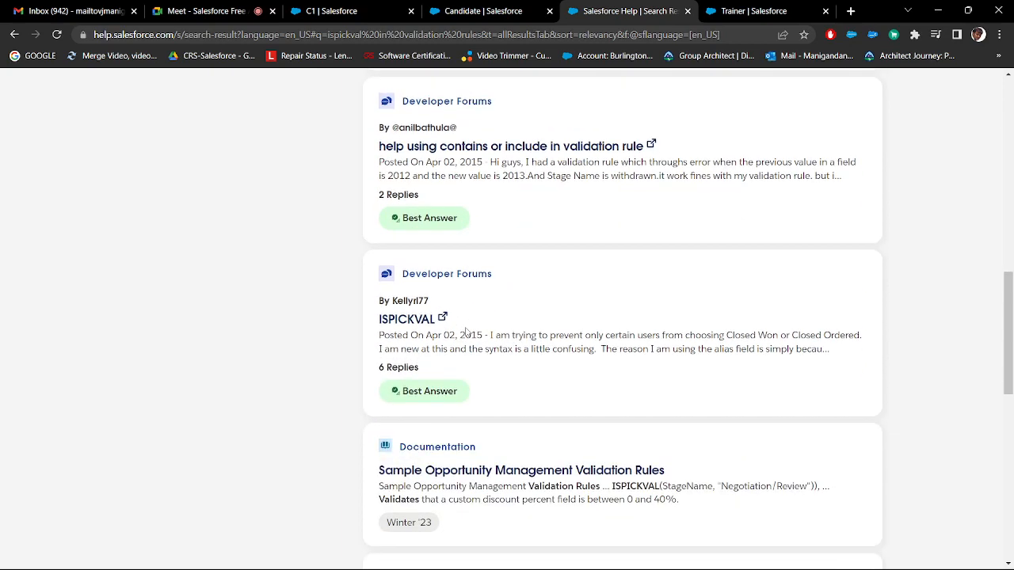
pyautogui.scroll(-2, 466, 333)
pyautogui.scroll(-3, 466, 332)
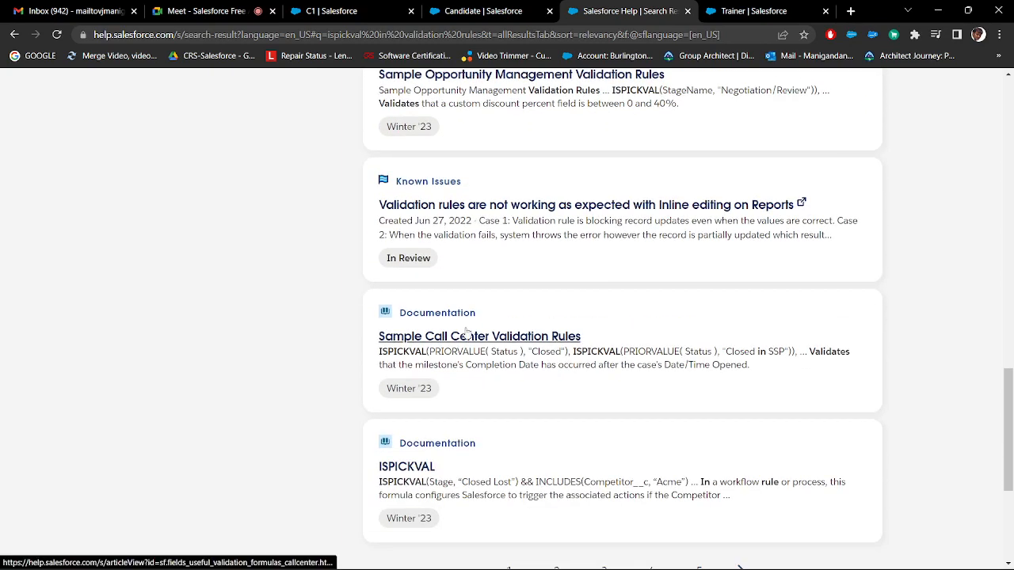
pyautogui.scroll(-3, 468, 299)
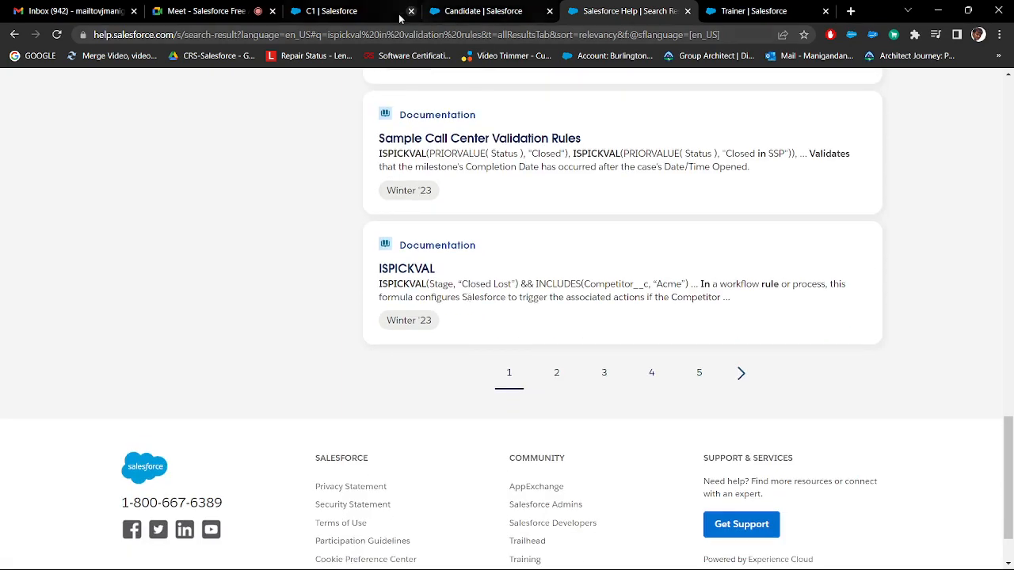
pyautogui.click(207, 11)
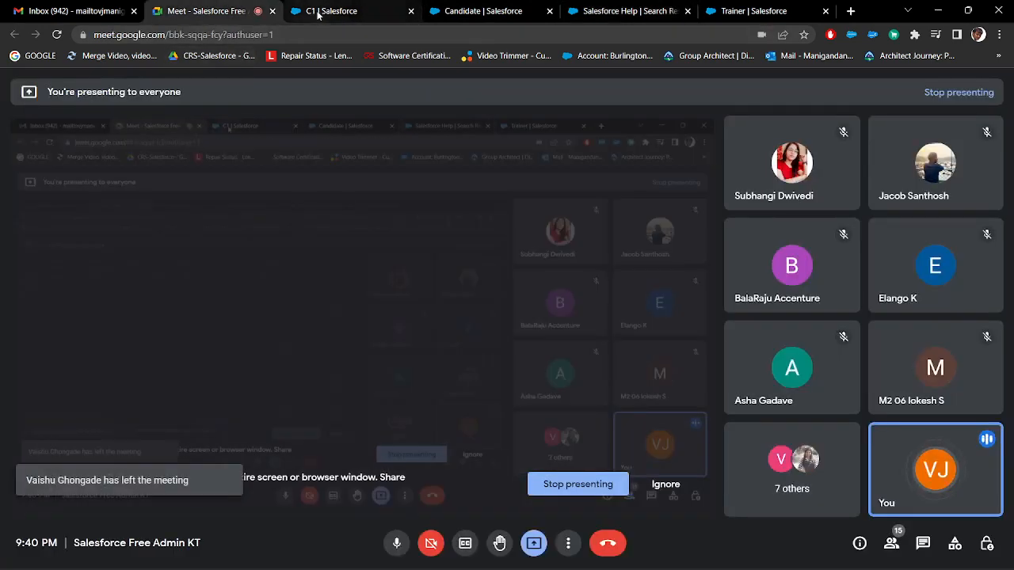
# - Return via the C1 record to the Candidate_Validation rule editor and scroll its Functions list
pyautogui.click(332, 11)
pyautogui.click(476, 14)
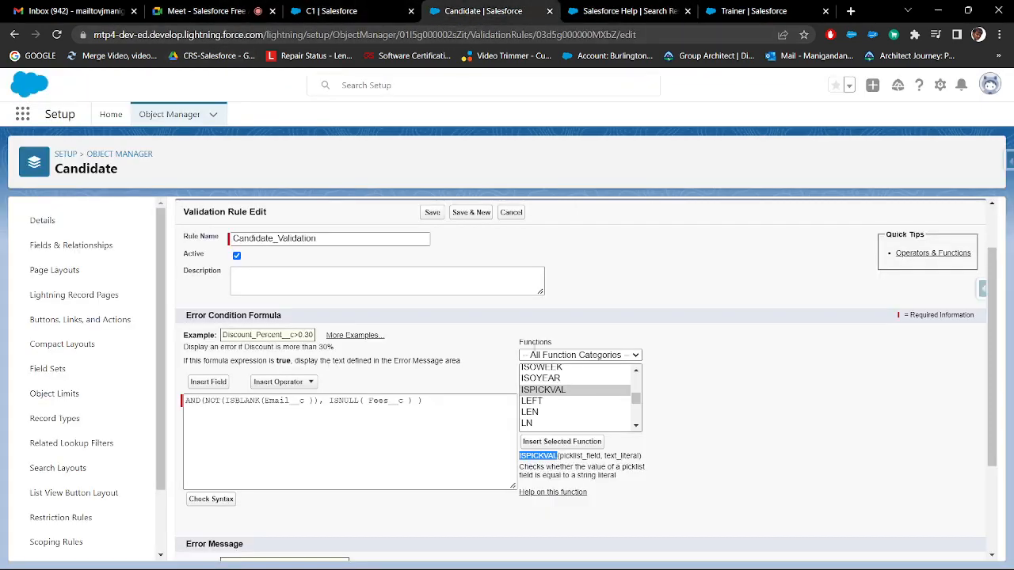
pyautogui.scroll(-15, 568, 400)
pyautogui.scroll(-5, 567, 400)
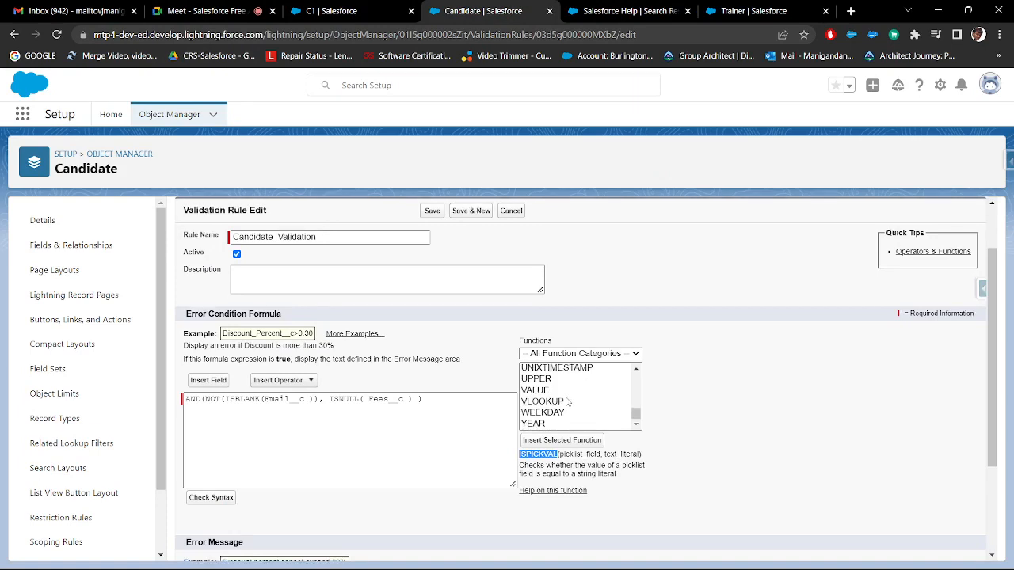
pyautogui.scroll(2, 650, 389)
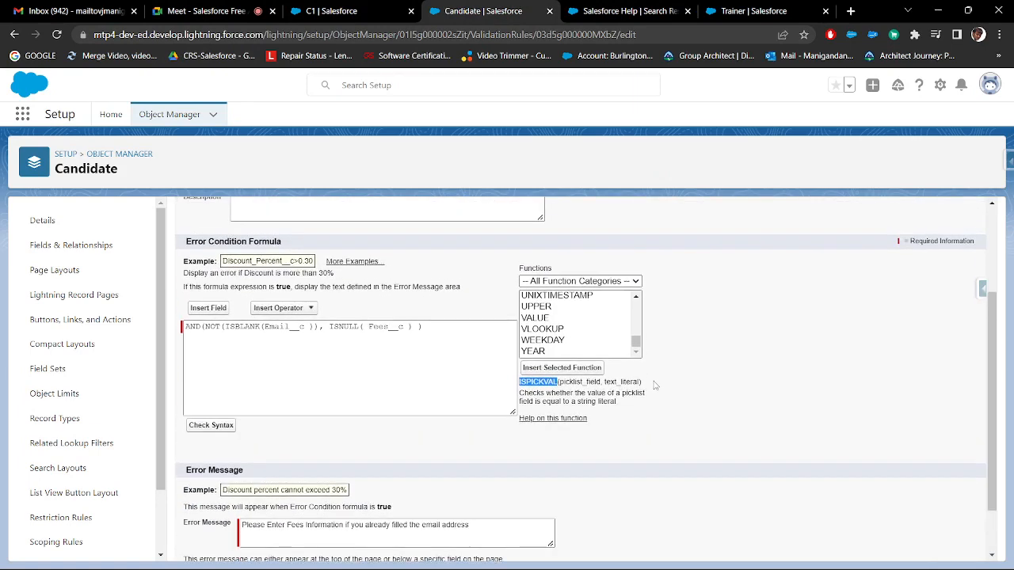